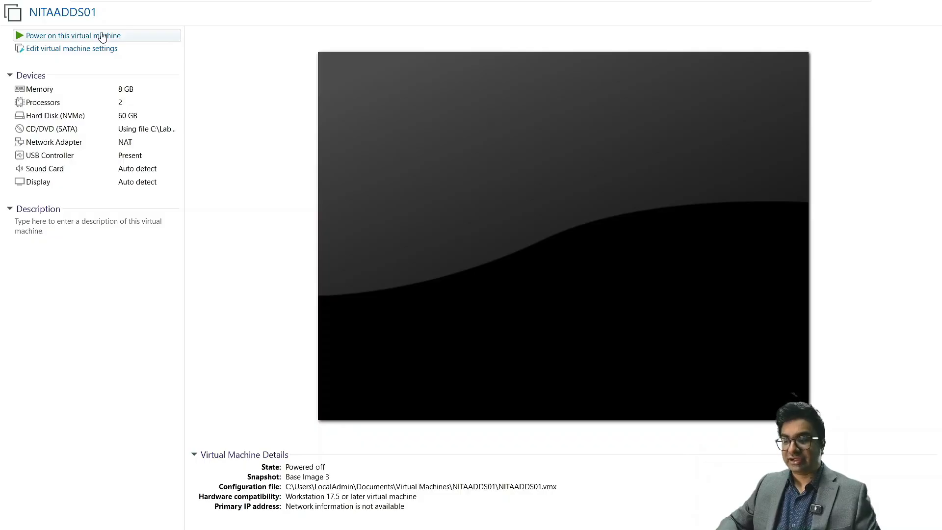
Step: Power on the NITAADDS01 virtual machine in VMware Workstation
click(102, 37)
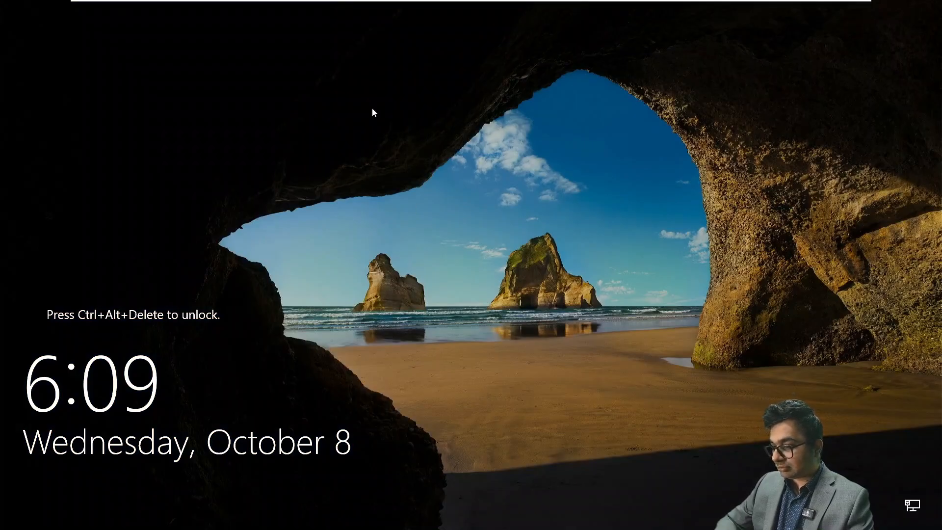
Step: Send Ctrl+Alt+Del and sign in as Administrator with the account password
mouse_move(362, 2)
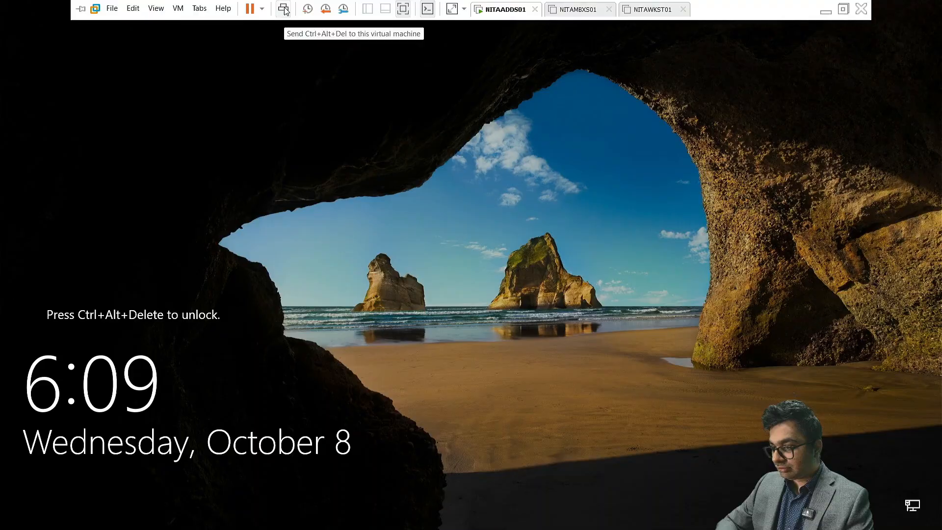
click(283, 9)
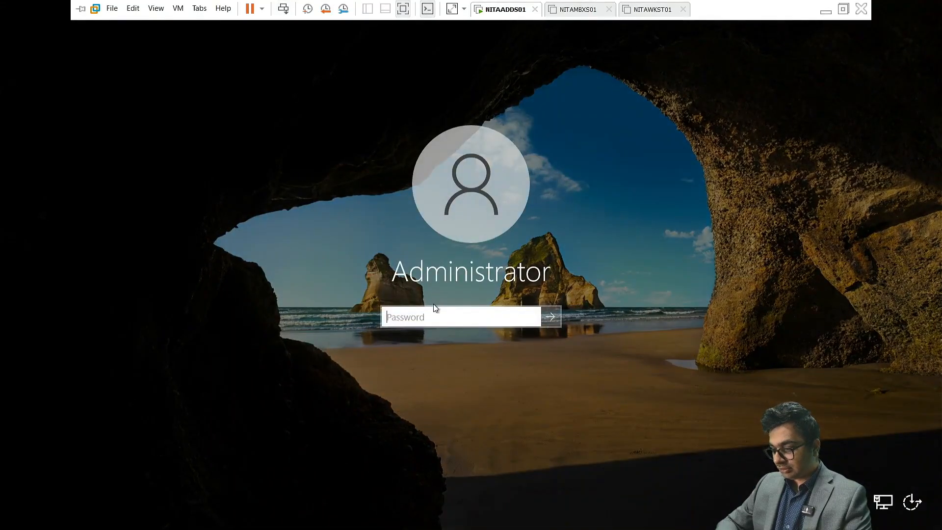
text(****)
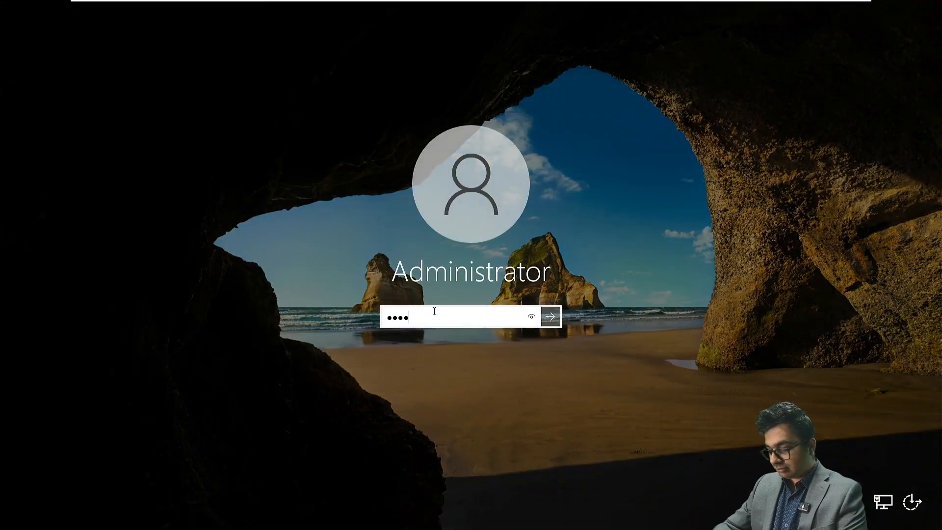
text(*********)
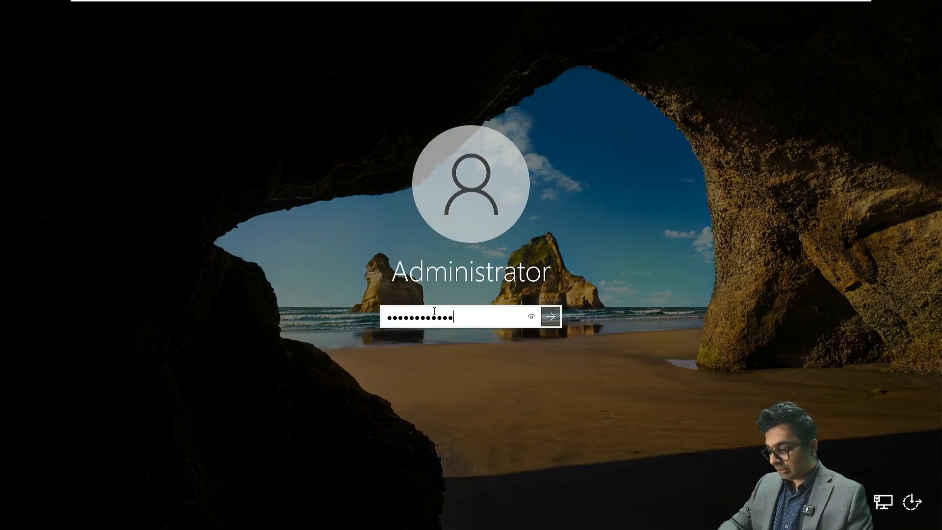
key(Return)
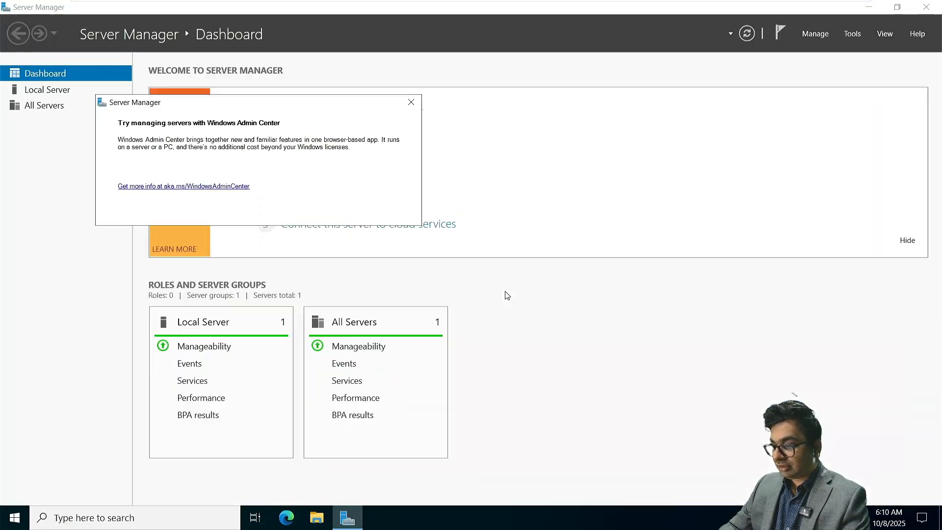
Step: Dismiss the Admin Center notice and open Ethernet0's adapter properties from Local Server
click(411, 102)
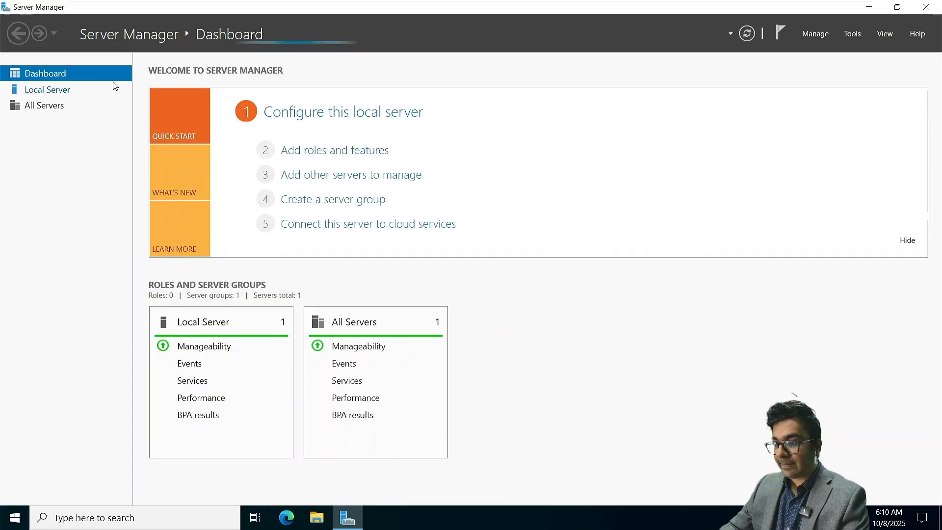
click(49, 89)
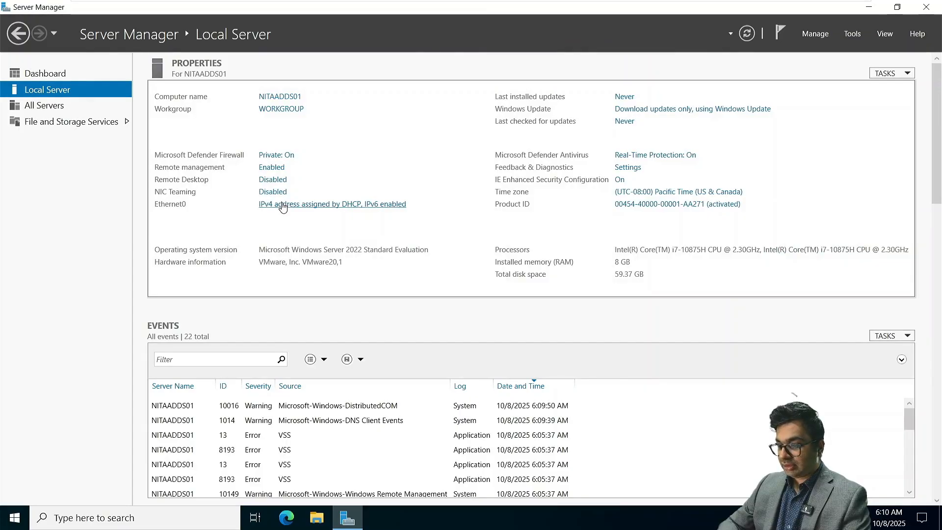
click(283, 205)
right_click(227, 172)
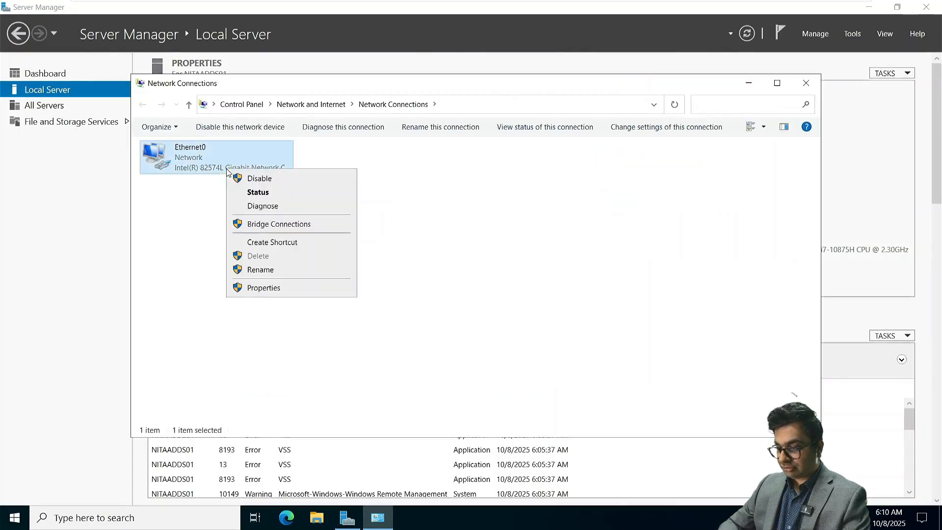
click(255, 288)
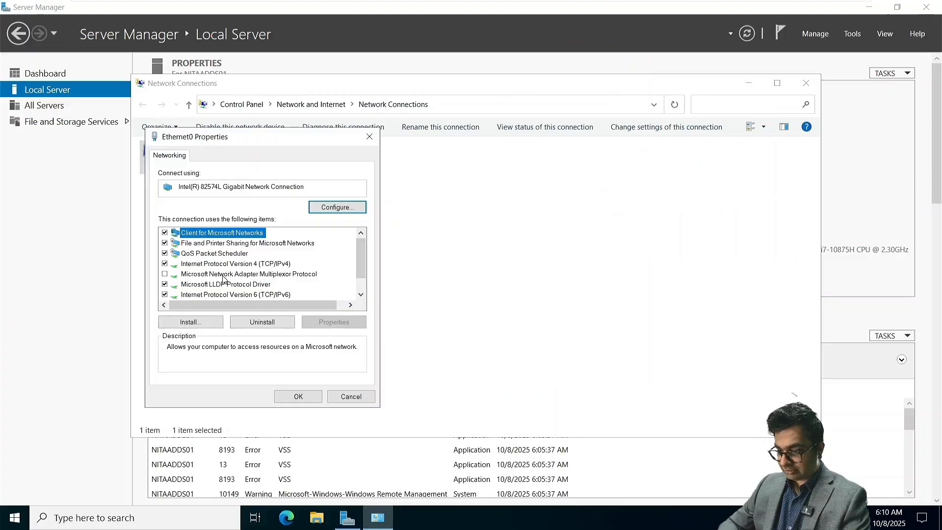
Step: Give Ethernet0 static IPv4 172.16.10.10, mask 255.255.0.0, gateway 172.16.10.1, DNS 172.16.10.10
double_click(225, 264)
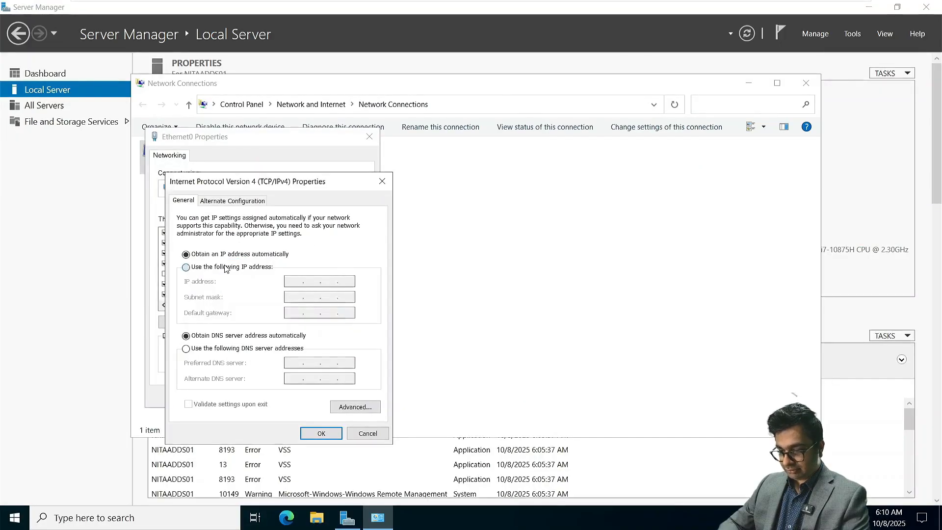
click(225, 266)
text(17)
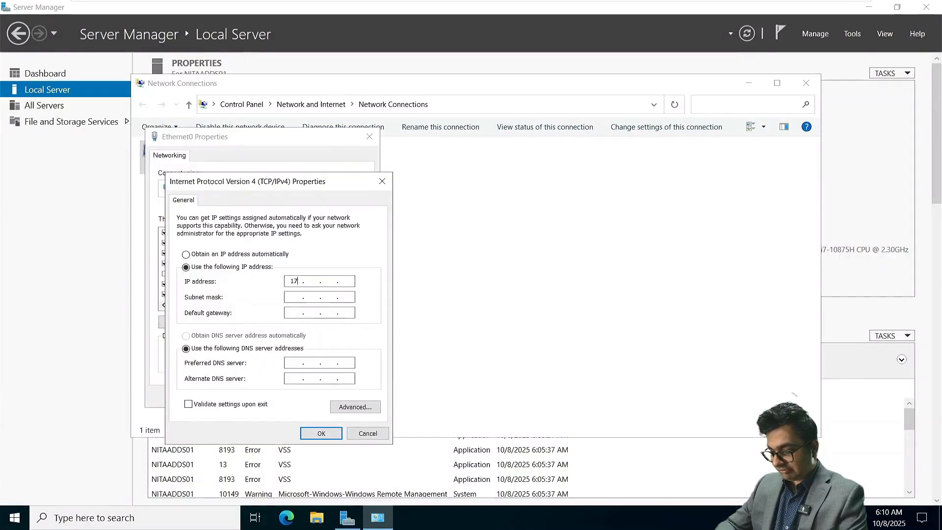
text(2 . )
text(16 . 10 )
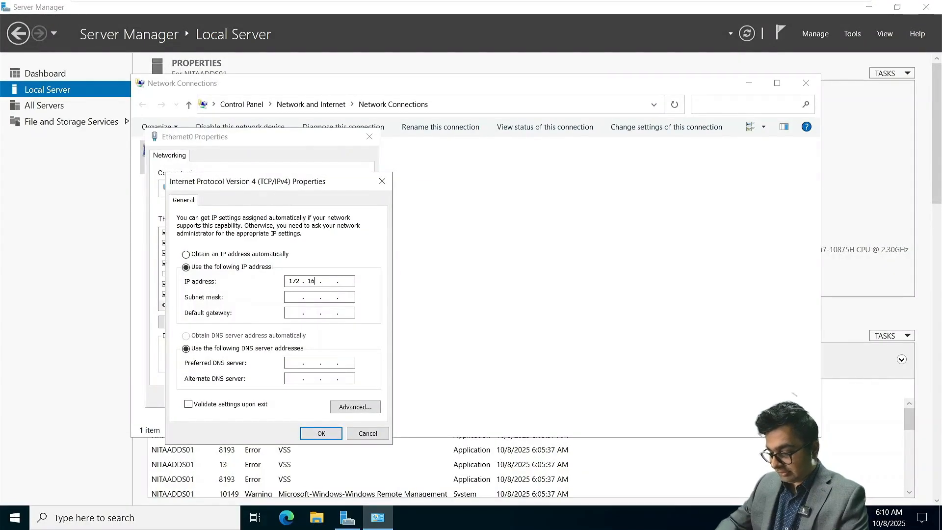
text(. 10)
key(Tab)
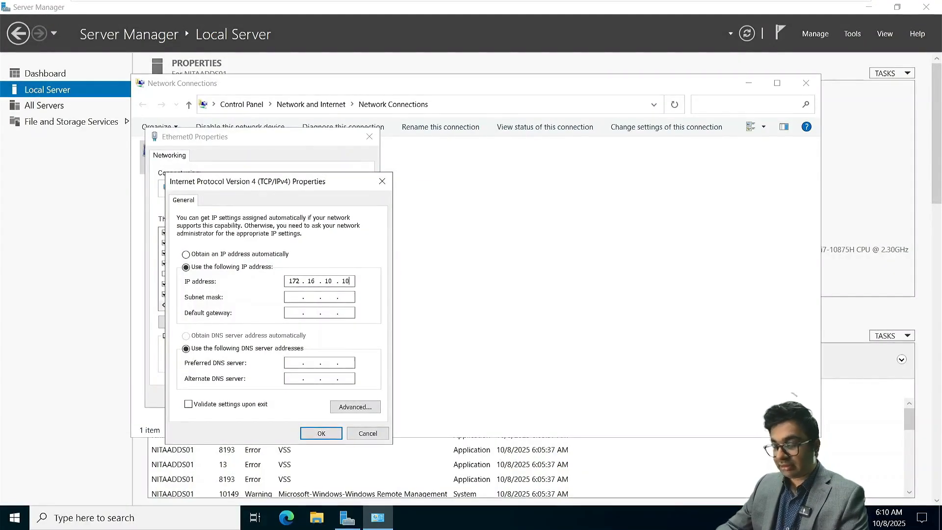
key(Tab)
text(172.16)
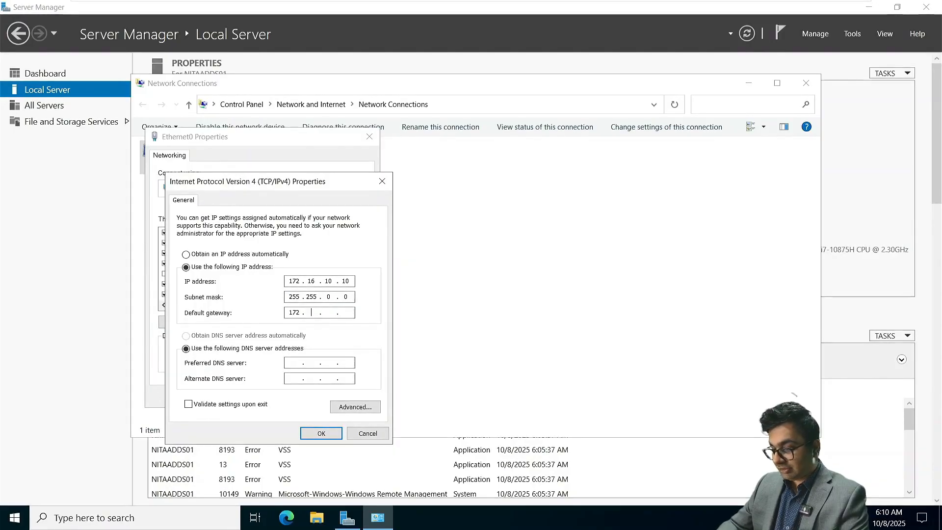
text(.10.1)
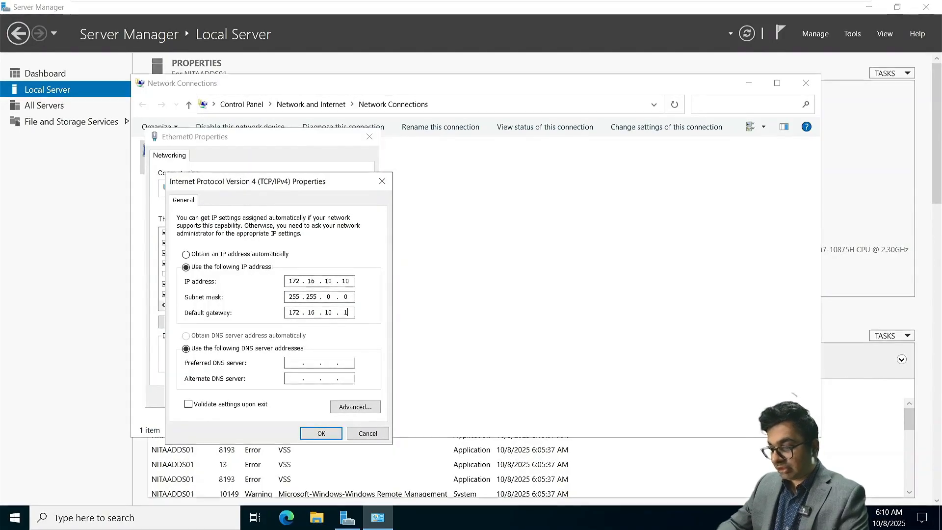
key(Tab)
key(Tab)
text(172.16)
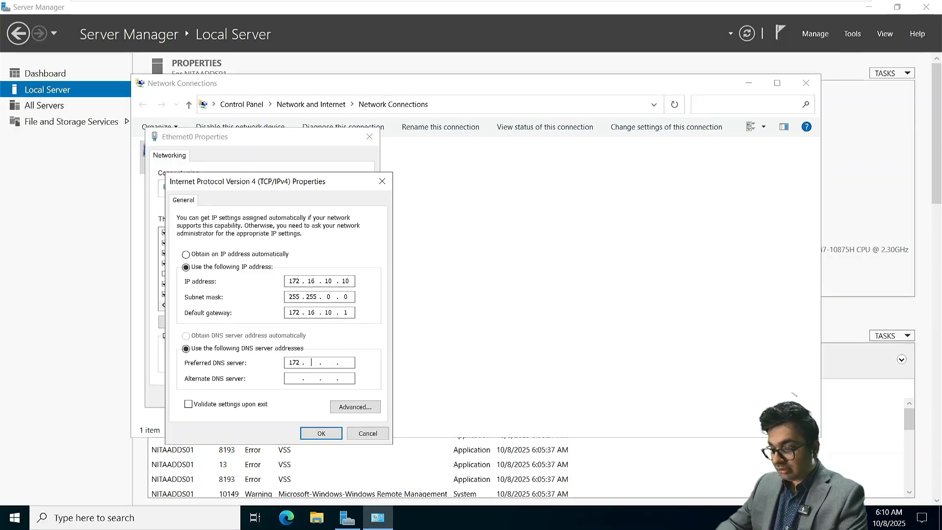
text(.10.10)
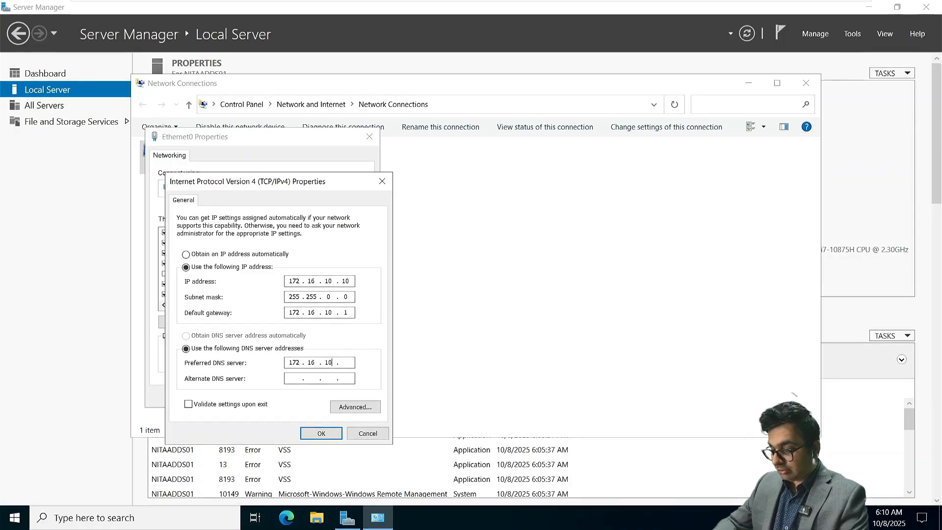
key(Return)
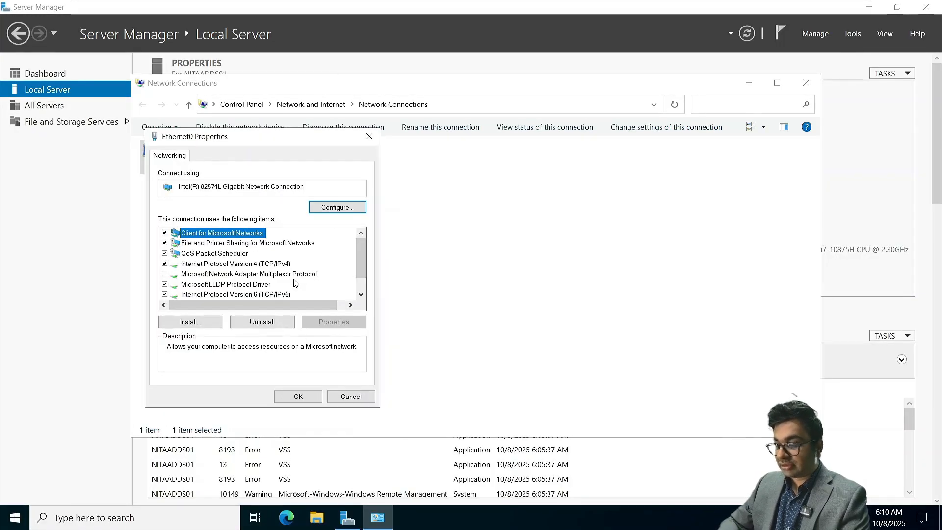
click(316, 399)
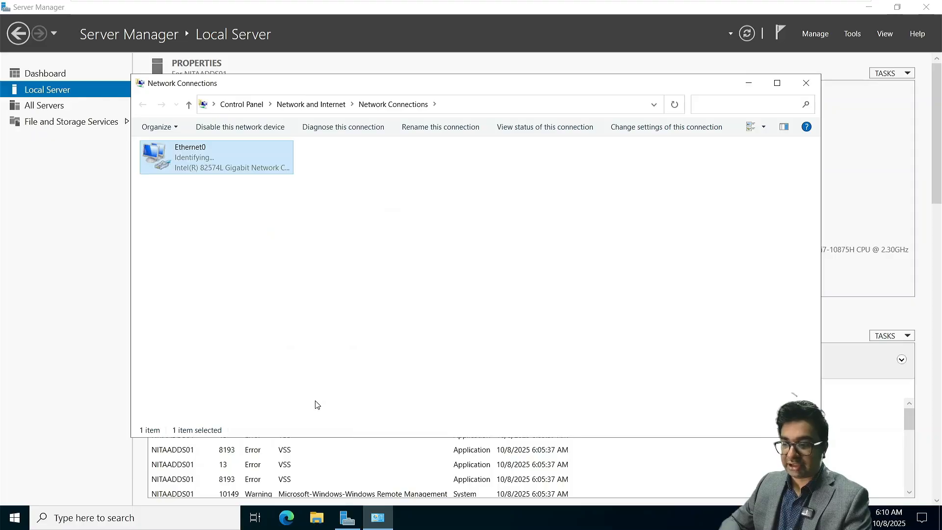
click(812, 87)
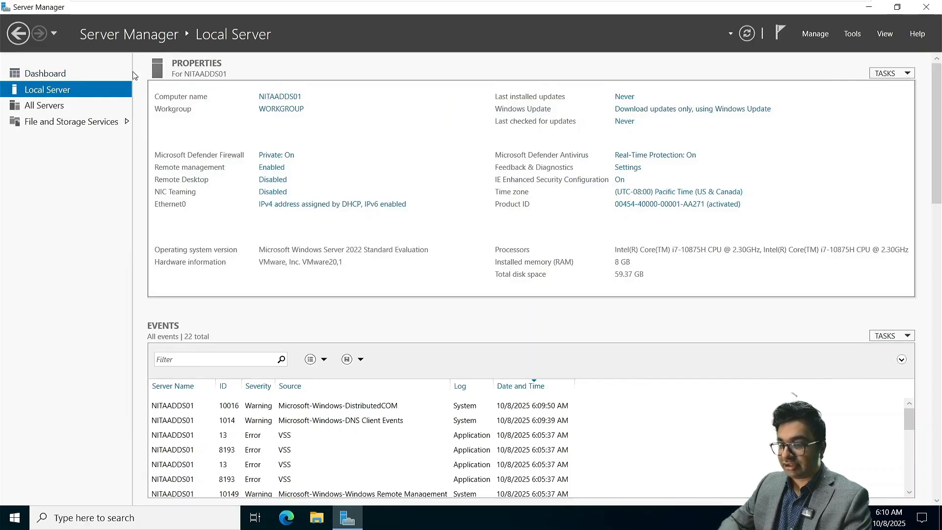
Step: Install the Active Directory Domain Services role with its management features on NITAADDS01
click(77, 72)
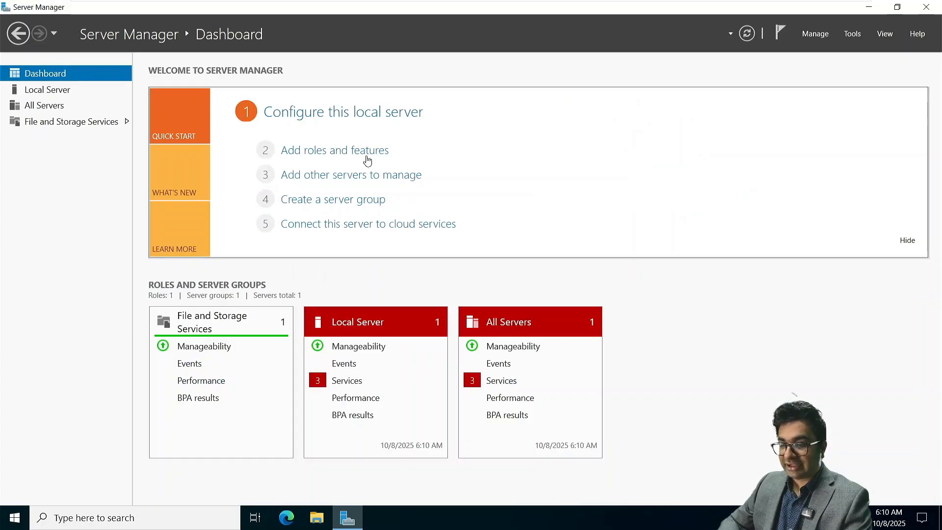
click(362, 150)
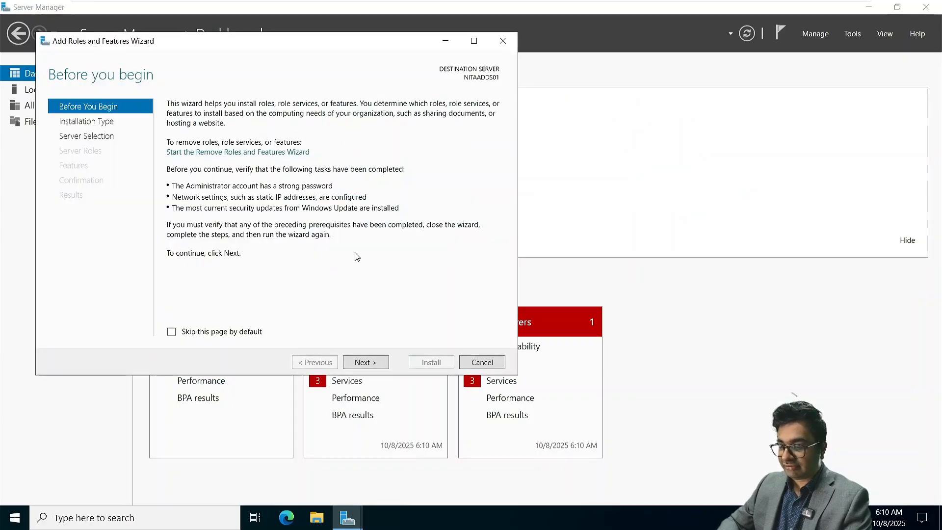
click(369, 358)
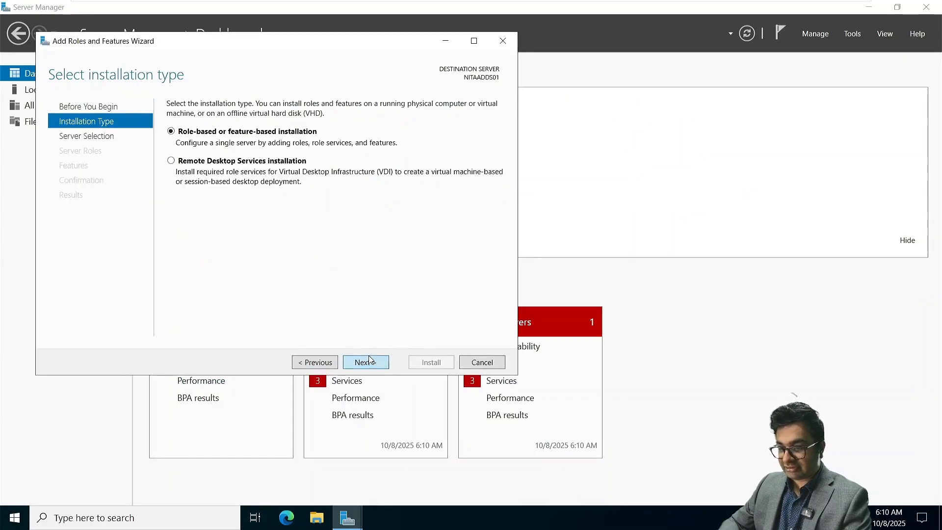
click(369, 356)
click(369, 357)
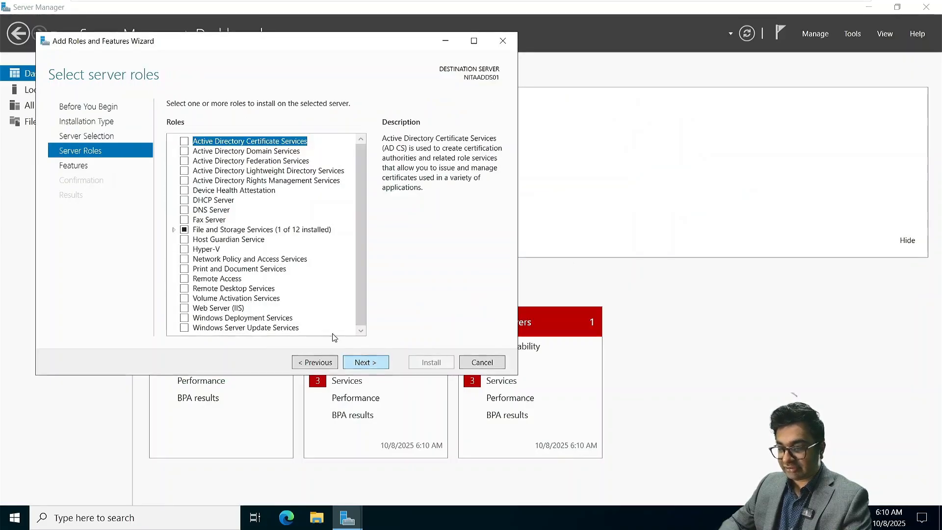
click(187, 152)
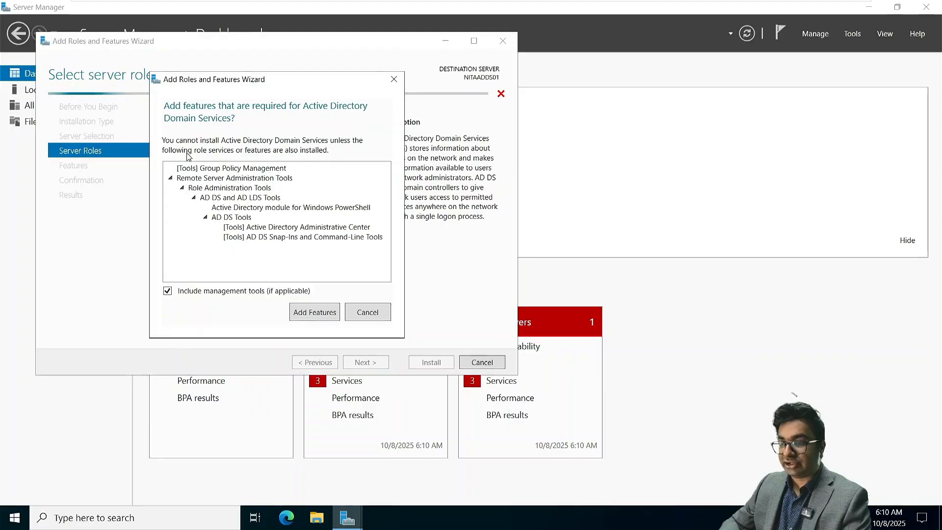
click(311, 313)
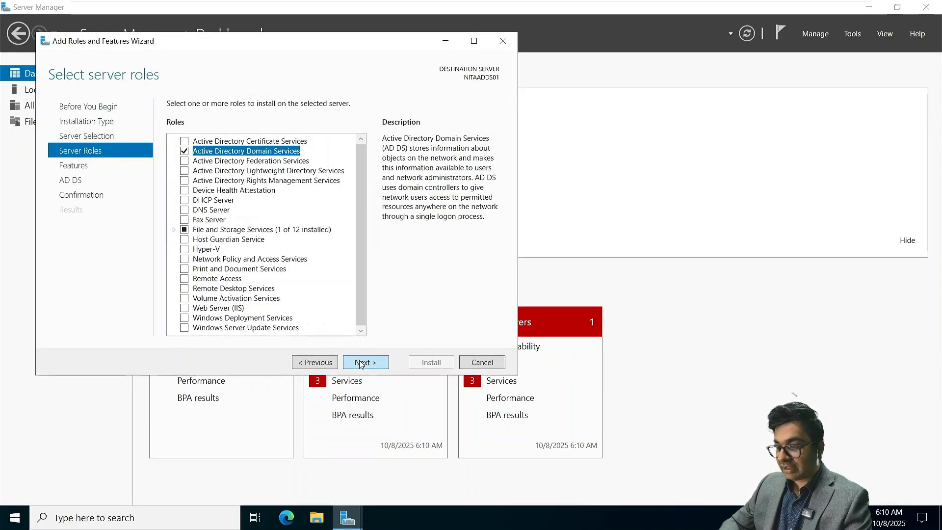
click(361, 363)
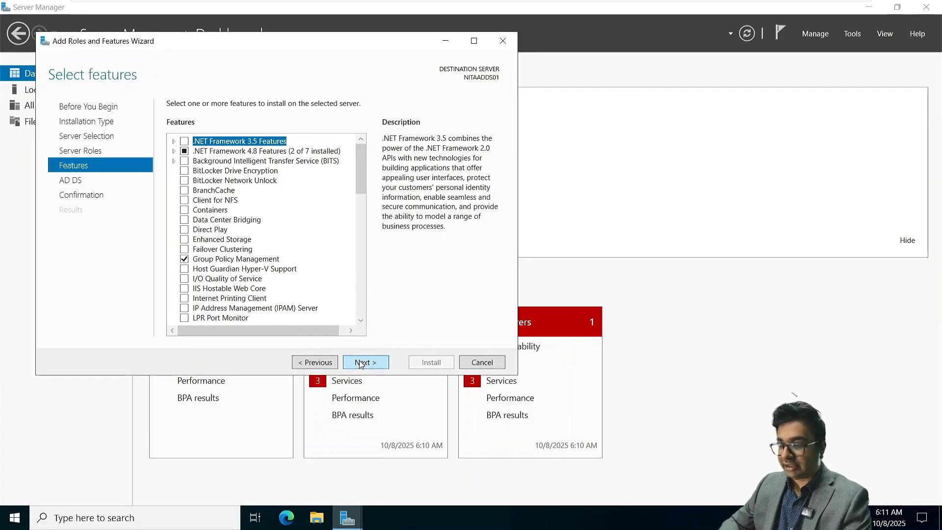
click(361, 363)
click(361, 363)
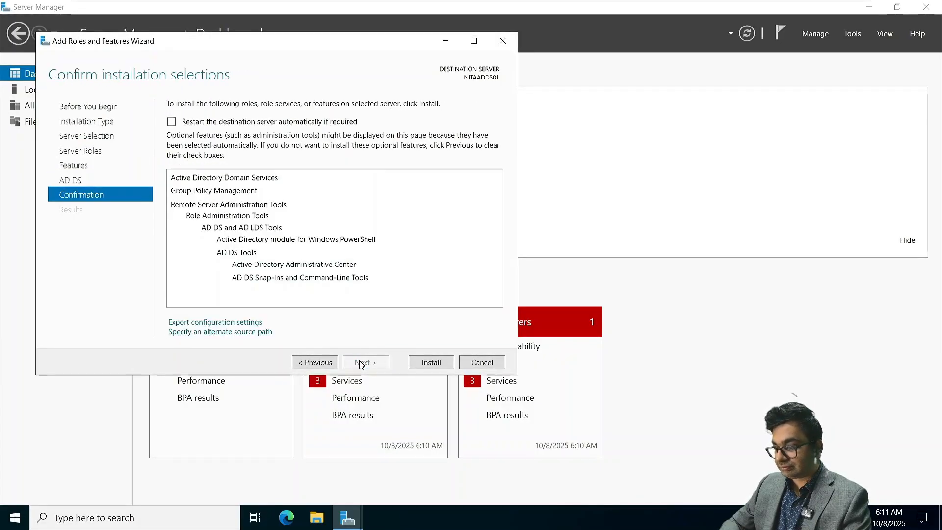
click(426, 366)
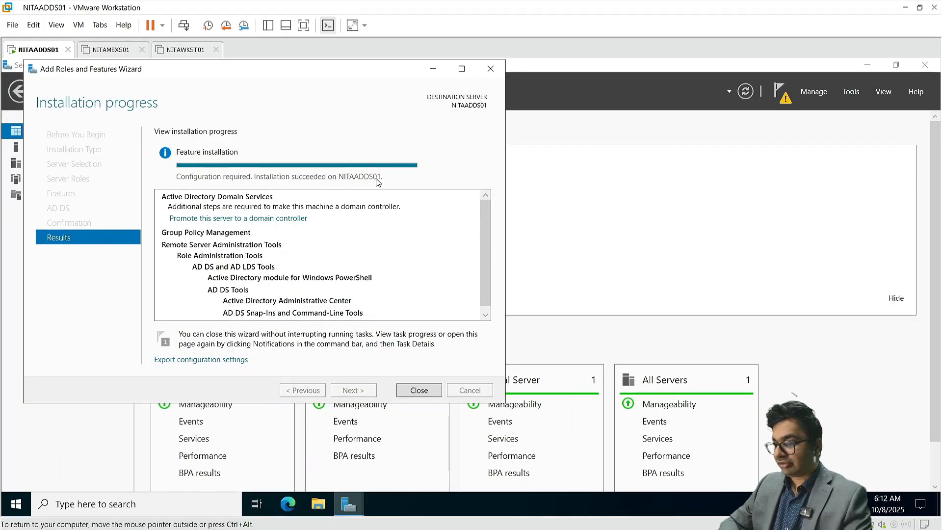
Step: Start promoting the server to a domain controller, adding a new forest named NetSoftAcademy.com
click(418, 390)
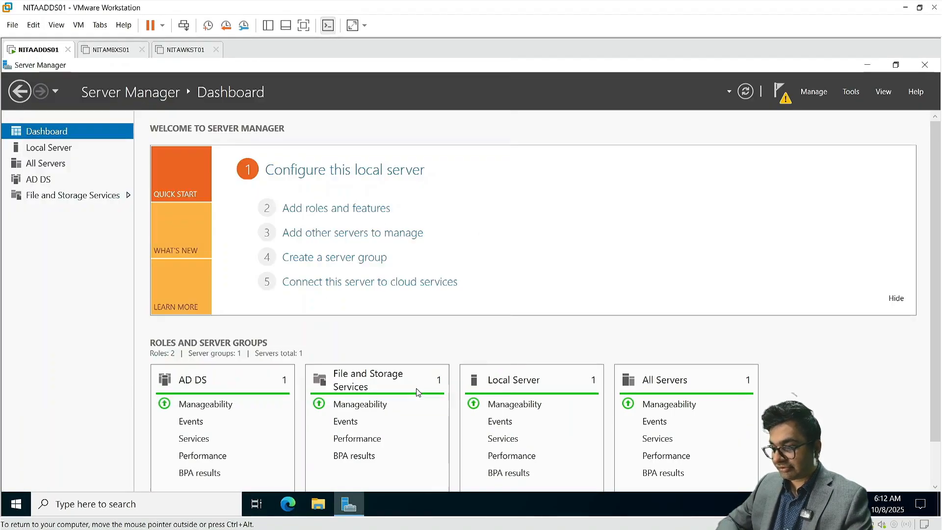
click(782, 93)
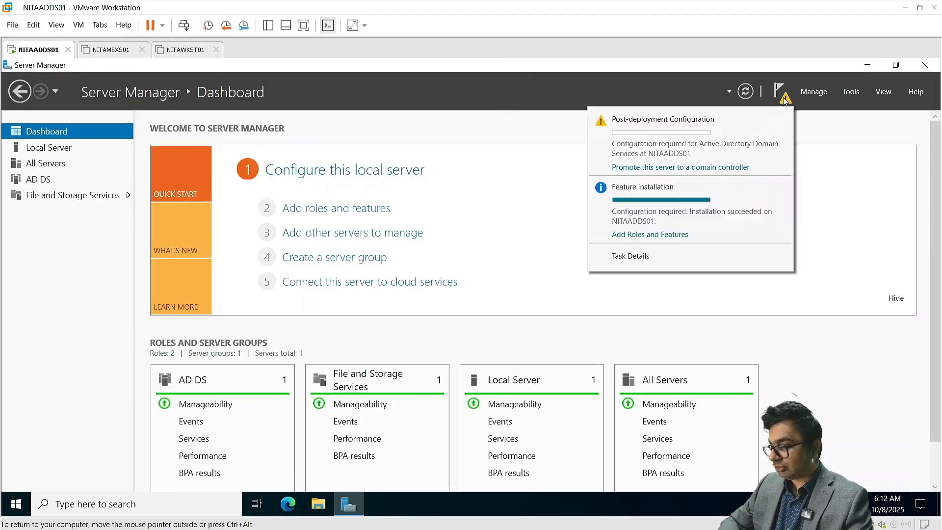
click(713, 169)
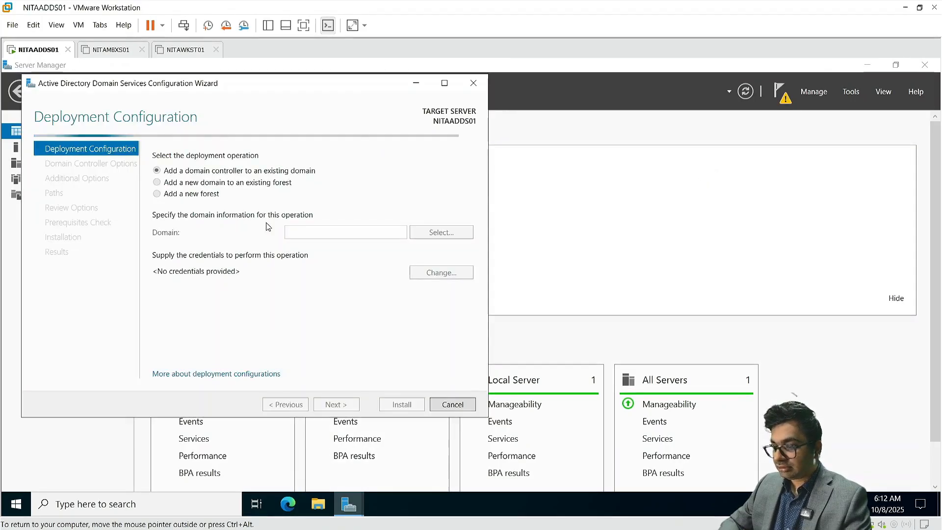
click(311, 234)
text(NITA)
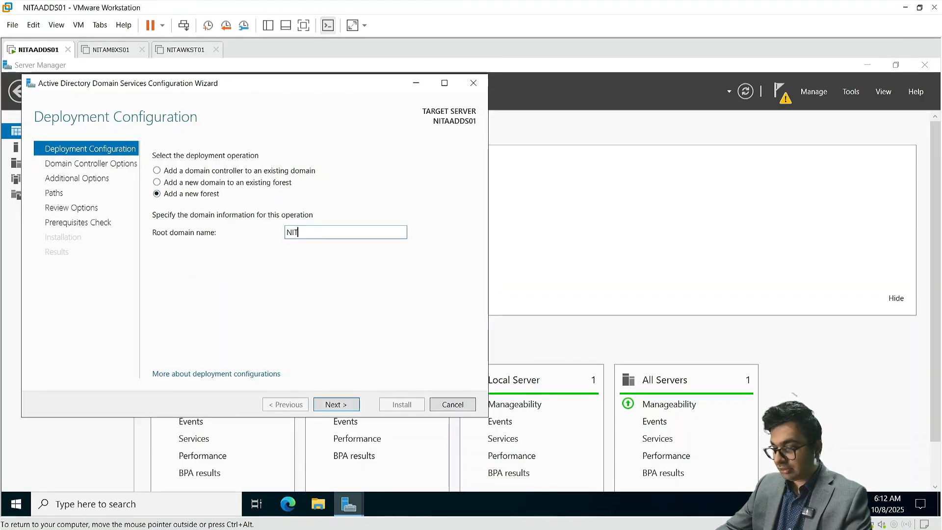
key(BackSpace)
key(BackSpace)
key(BackSpace)
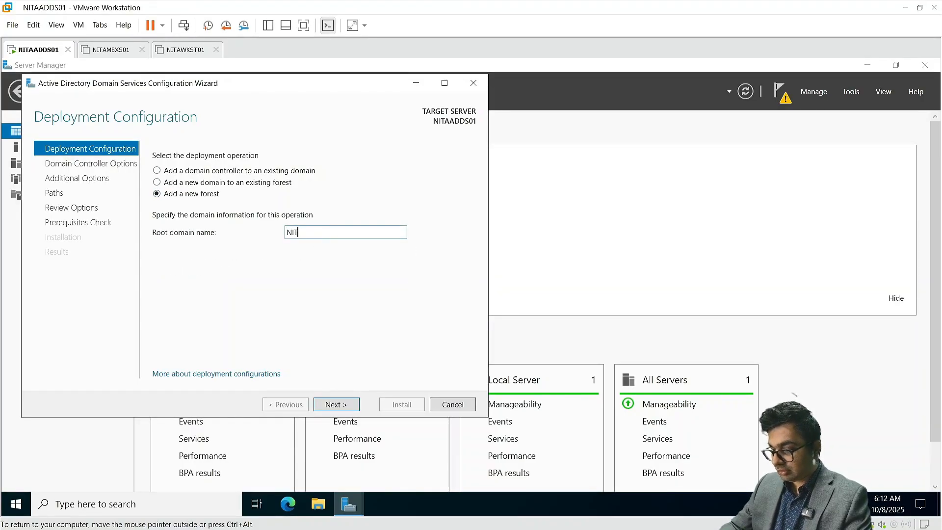
text(et)
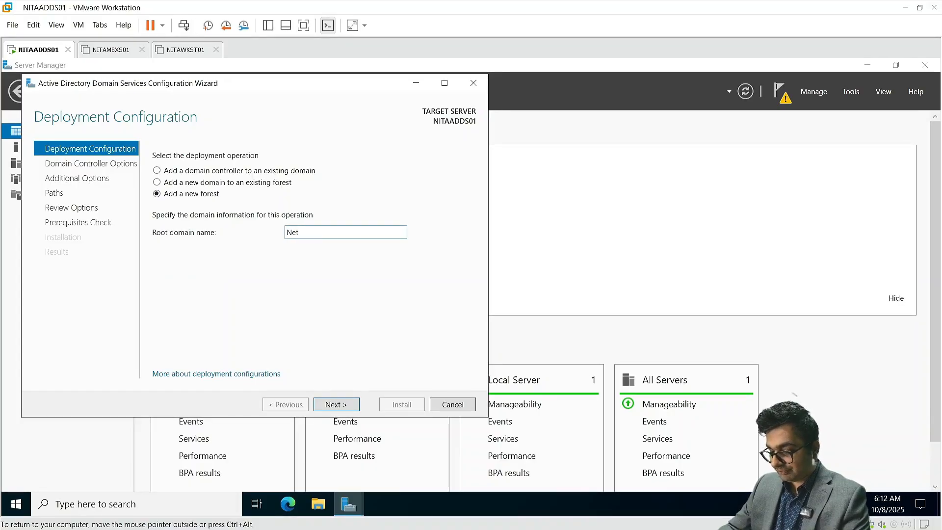
text(Soft)
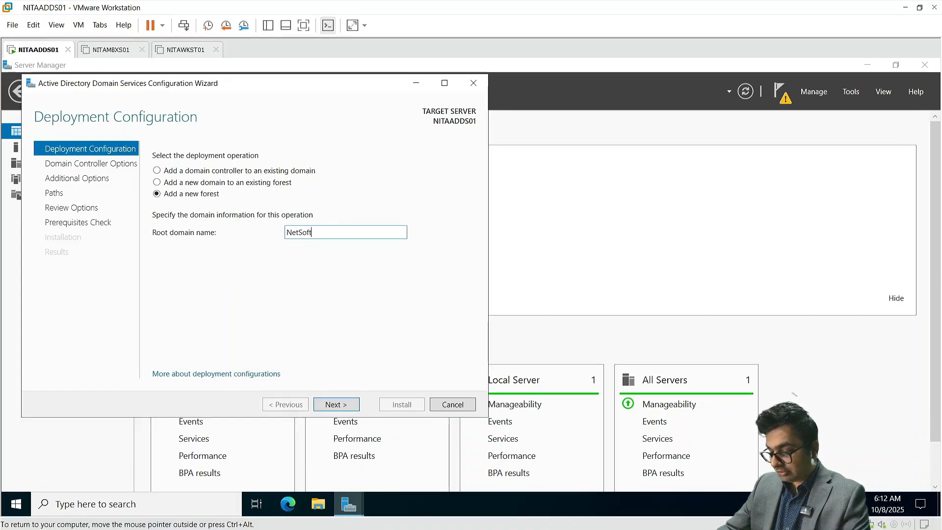
text(Academy)
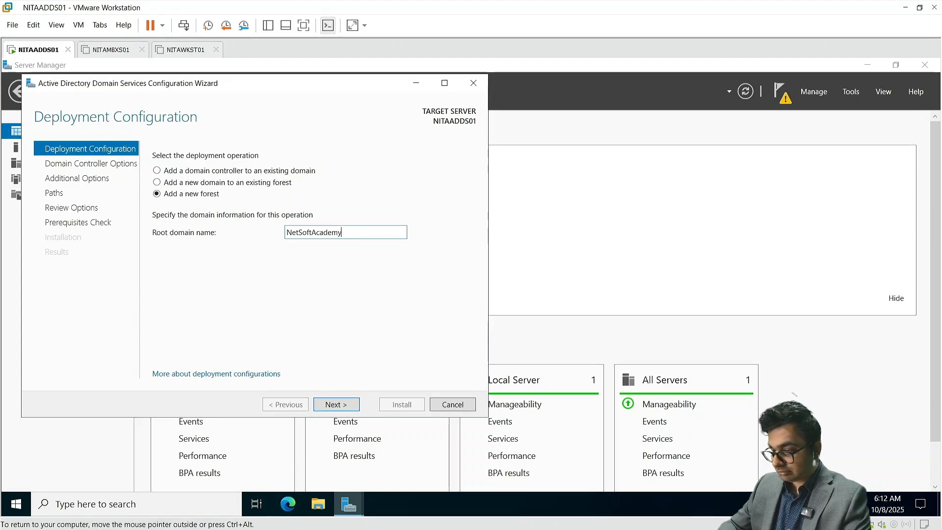
text(.com)
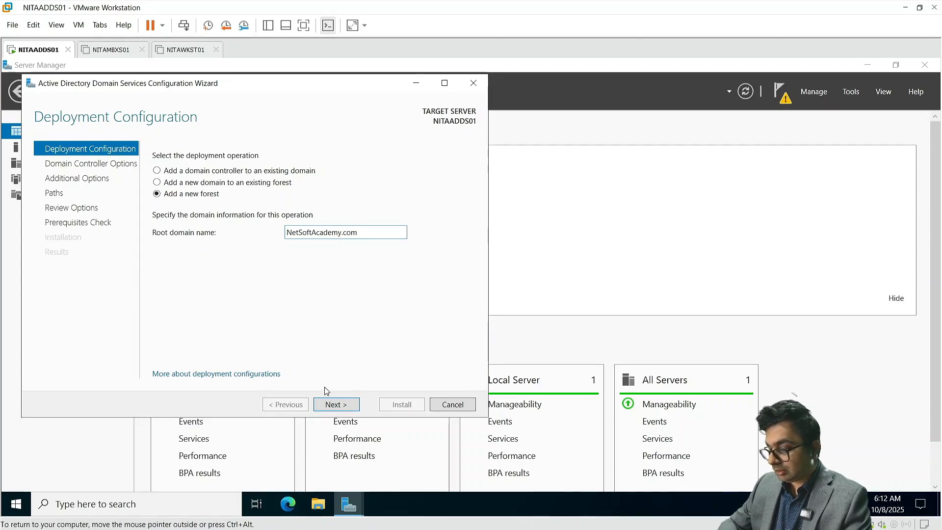
Step: Enter and confirm the Directory Services Restore Mode password on Domain Controller Options
click(336, 405)
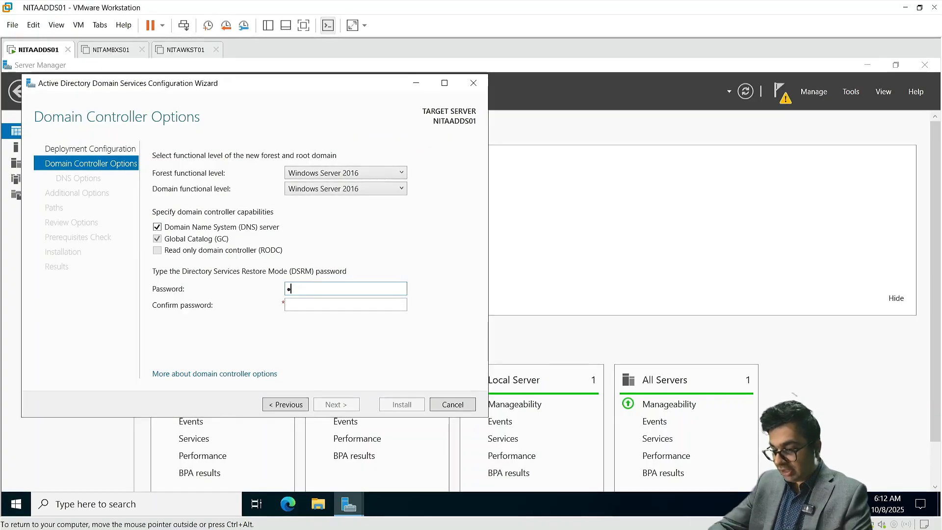
text(•••••••••)
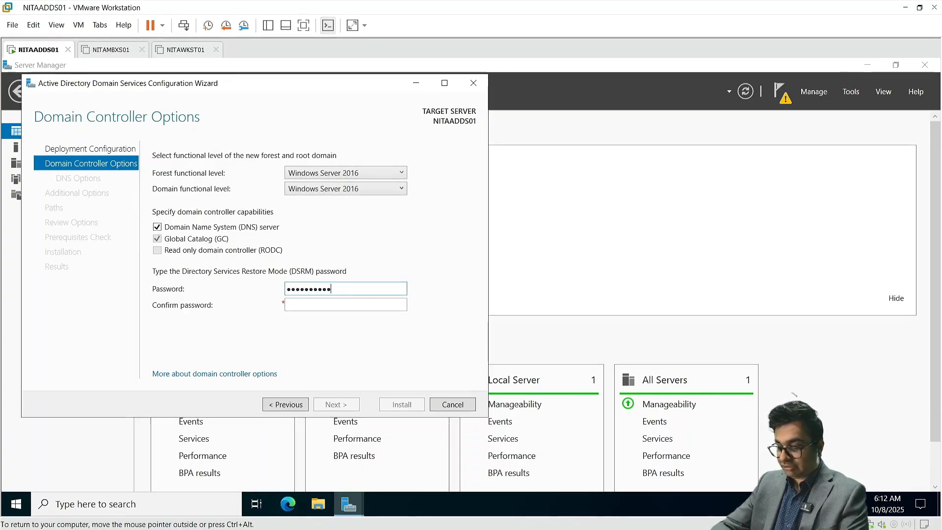
text(••)
key(Tab)
text(••)
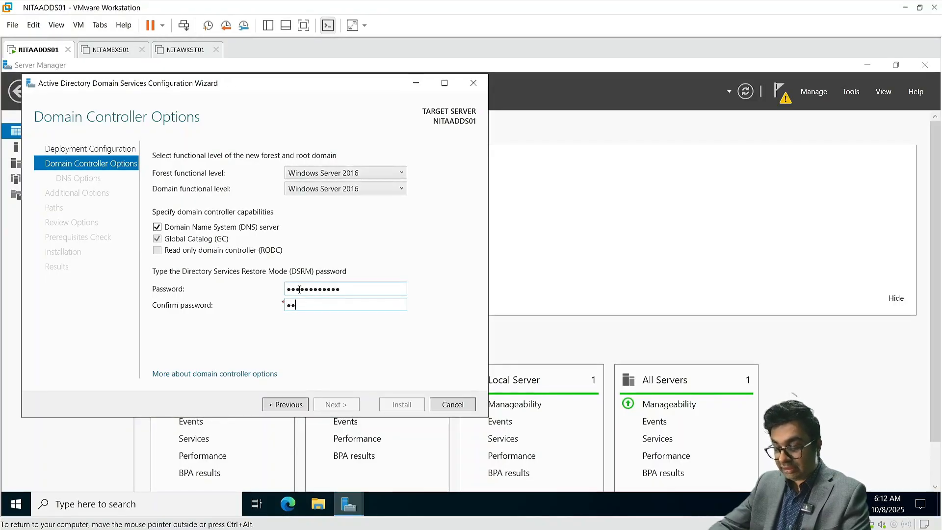
text(••••••••••)
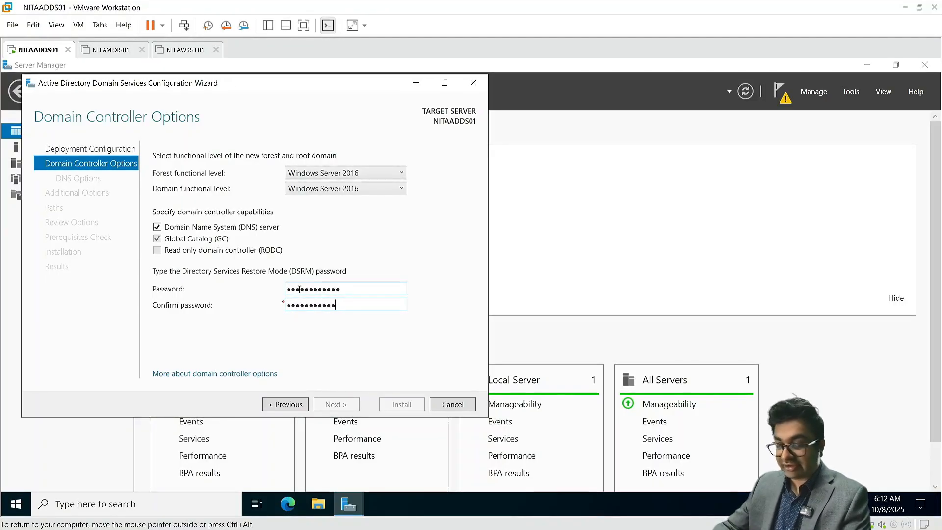
text(•)
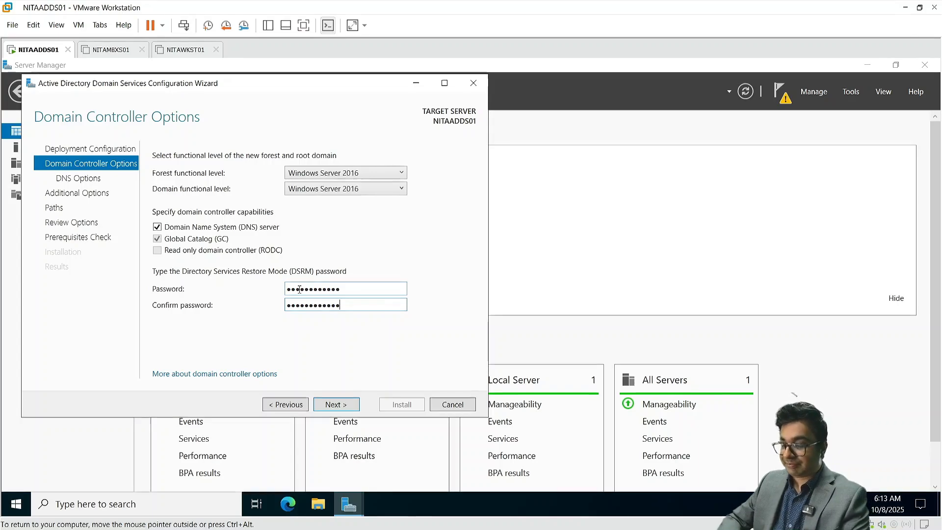
click(338, 407)
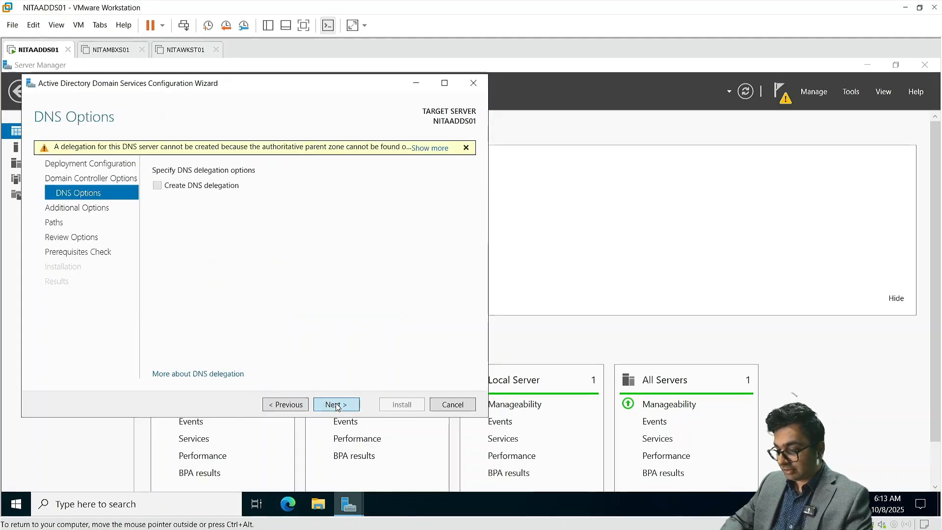
Step: Accept DNS options, NetBIOS name NETSOFTACADEMY and default NTDS, log and SYSVOL paths
click(338, 407)
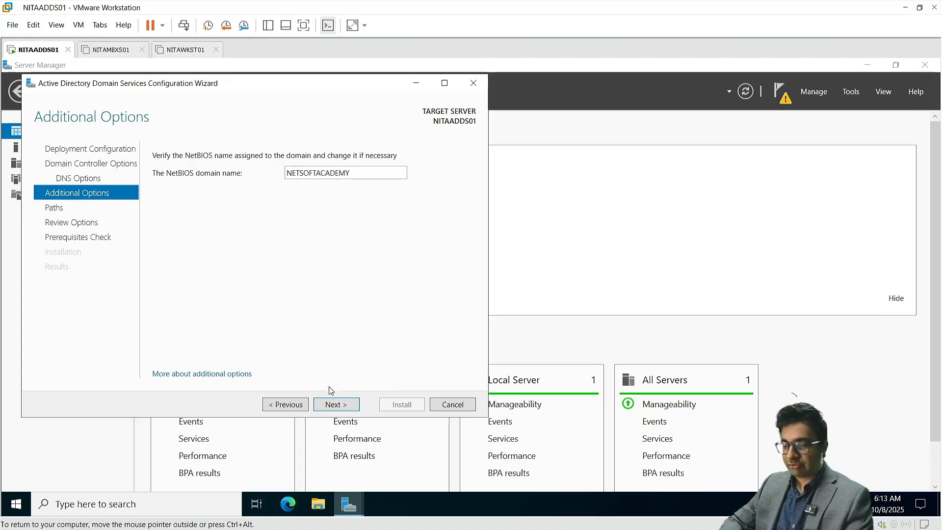
click(339, 406)
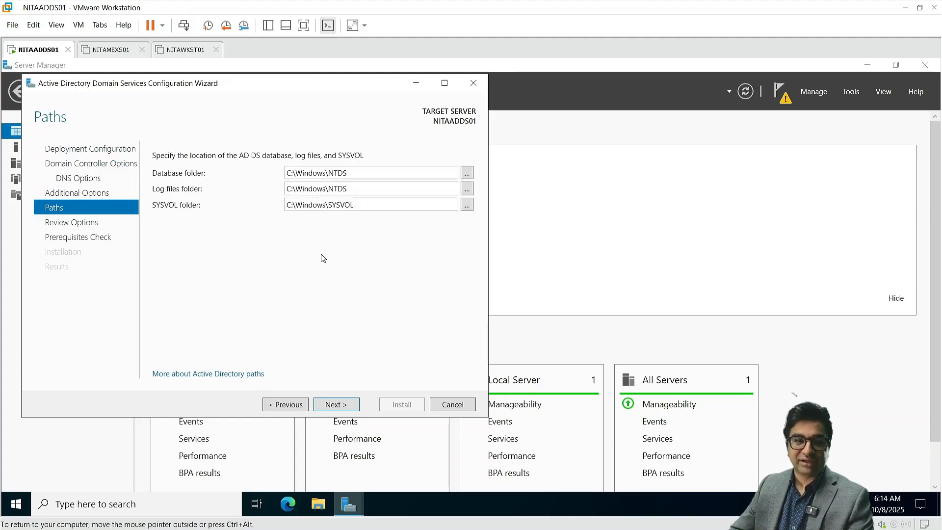
click(348, 404)
click(348, 404)
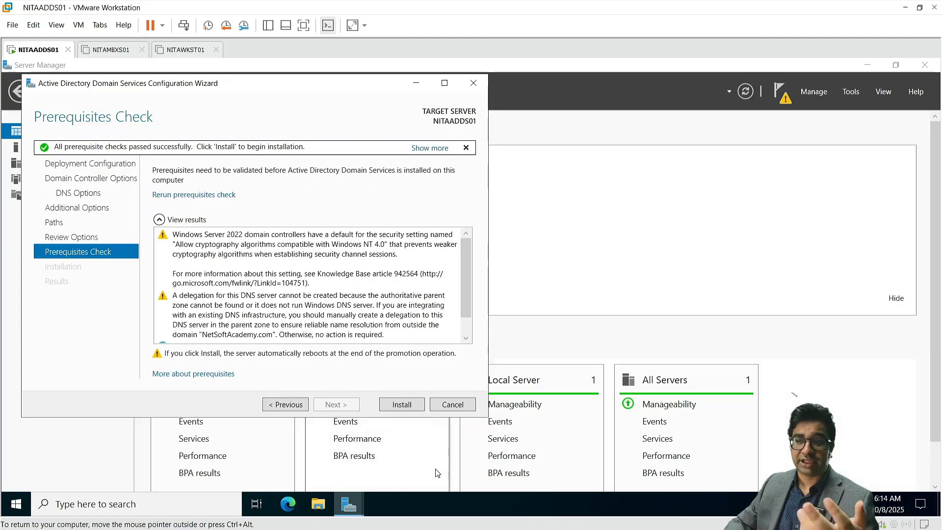
Step: Install the domain controller and let NITAADDS01 restart to its lock screen
click(402, 405)
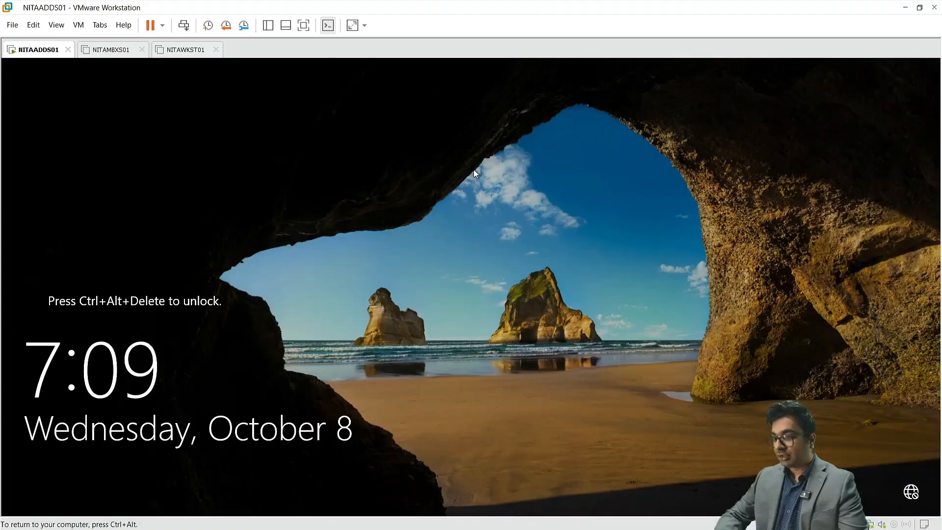
key(ctrl+alt)
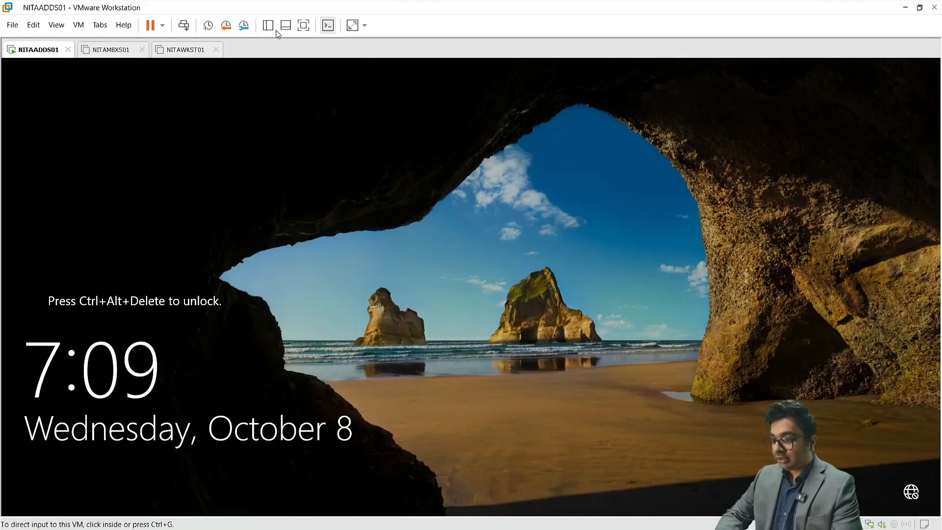
Step: Sign back in as the domain Administrator and dismiss the Windows Admin Center prompt
click(183, 27)
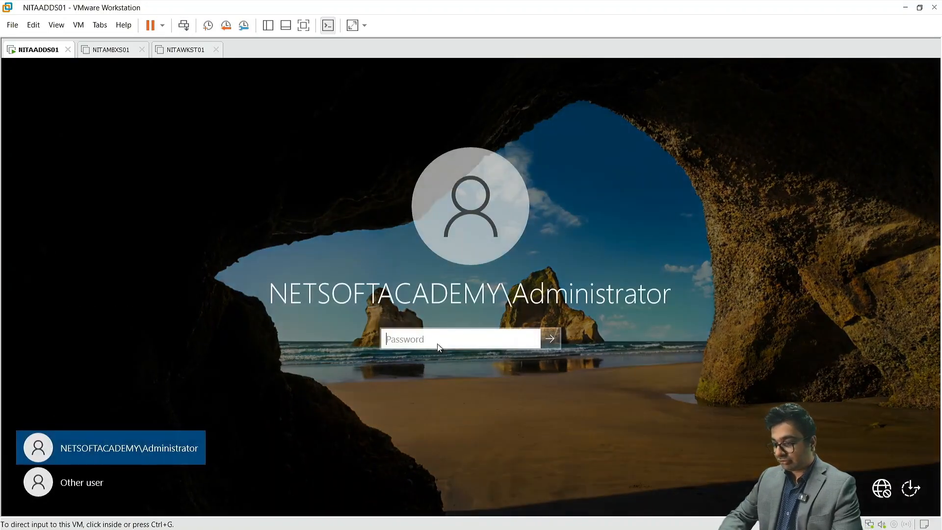
click(438, 347)
text(******)
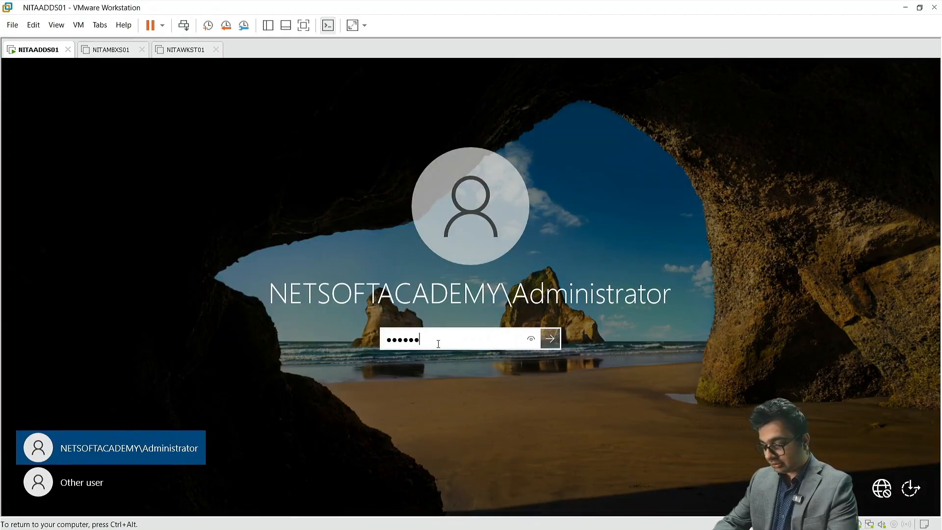
text(****)
key(Return)
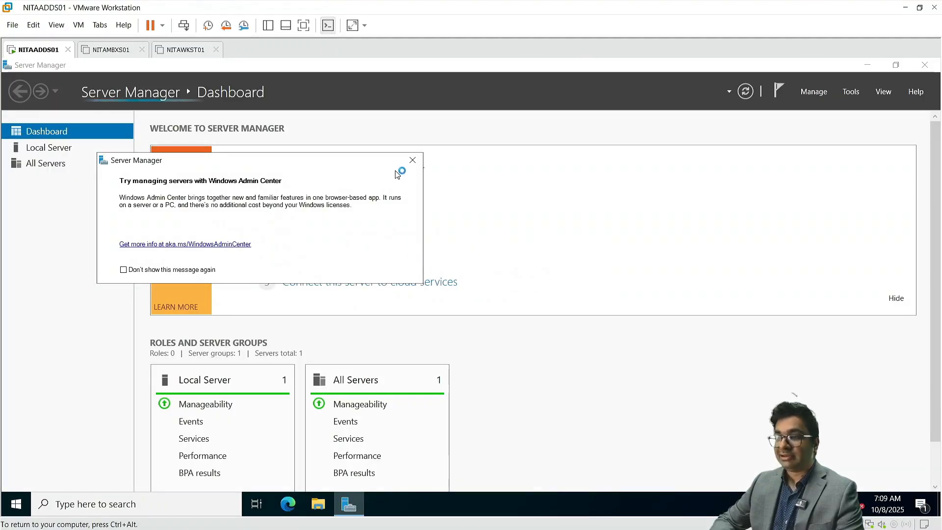
click(413, 160)
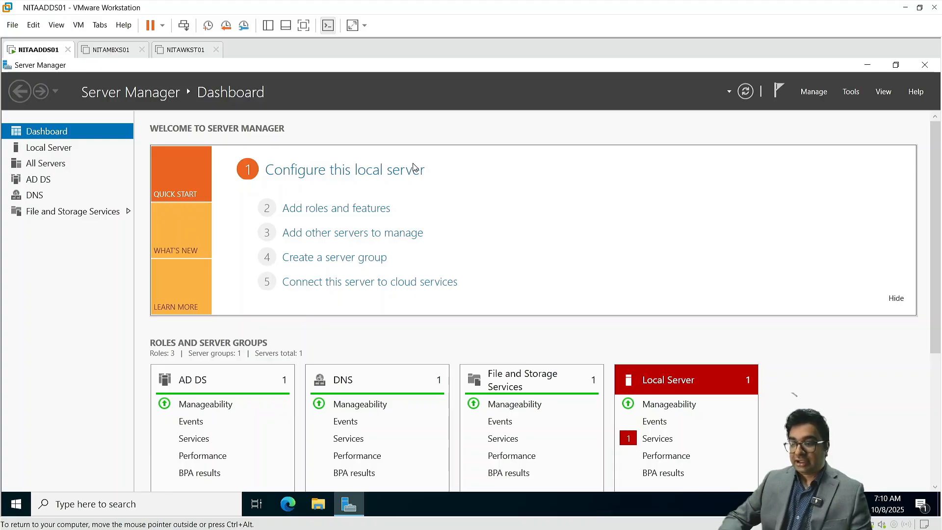
Step: Correct Ethernet0's preferred DNS server to 172.16.10.10 in its IPv4 properties
click(49, 149)
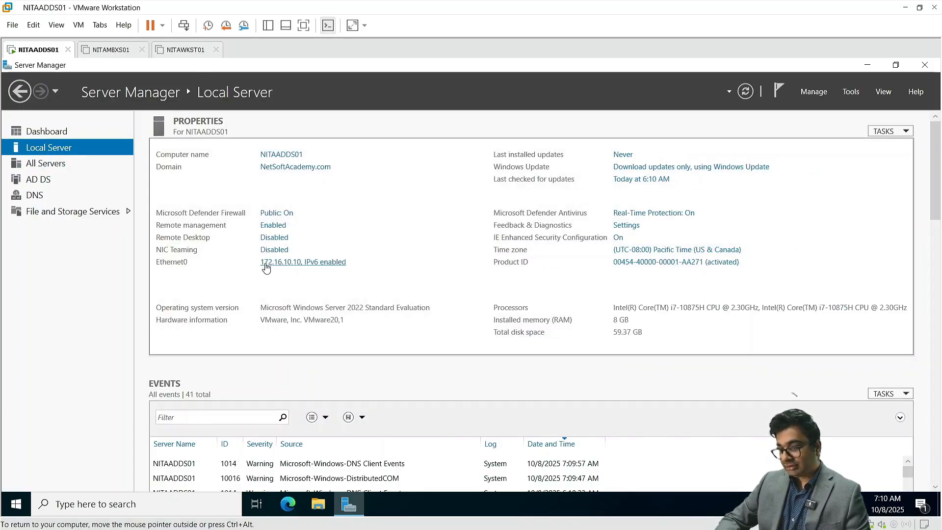
click(275, 264)
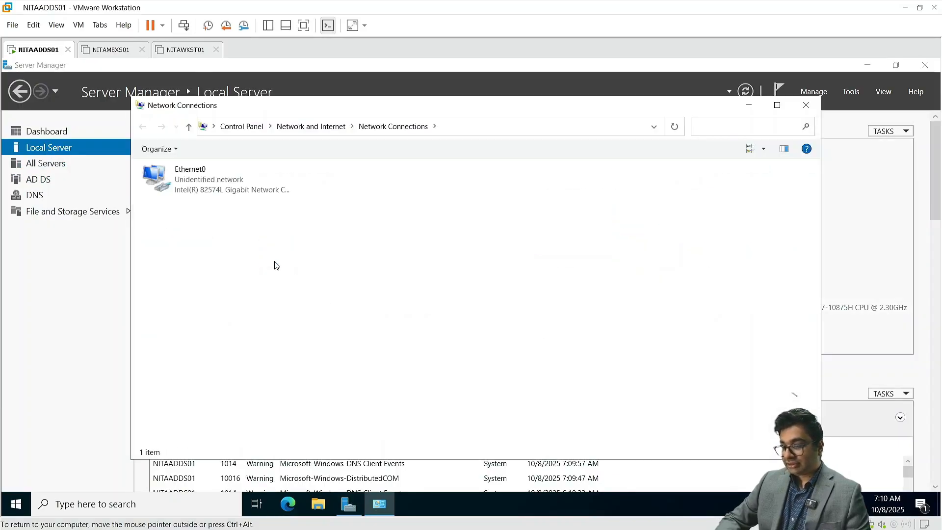
right_click(227, 200)
click(178, 166)
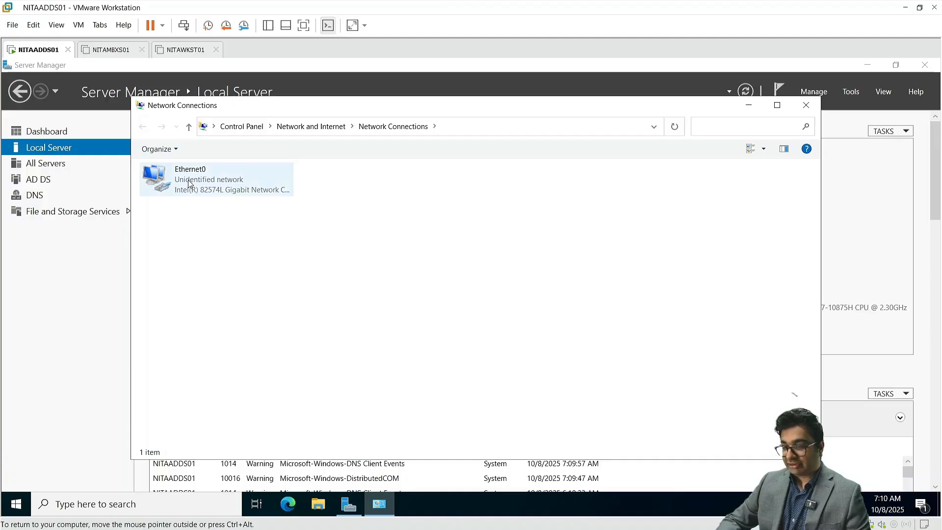
click(188, 181)
right_click(188, 181)
click(237, 299)
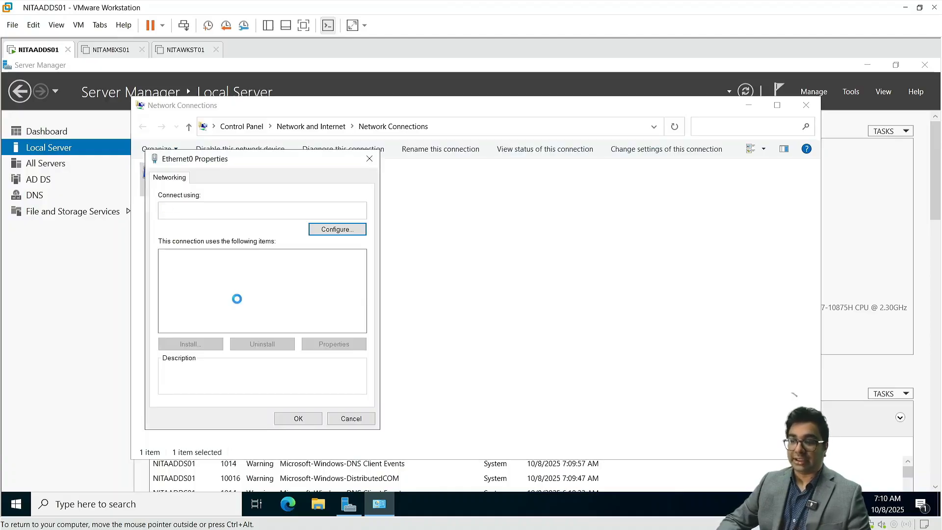
double_click(235, 286)
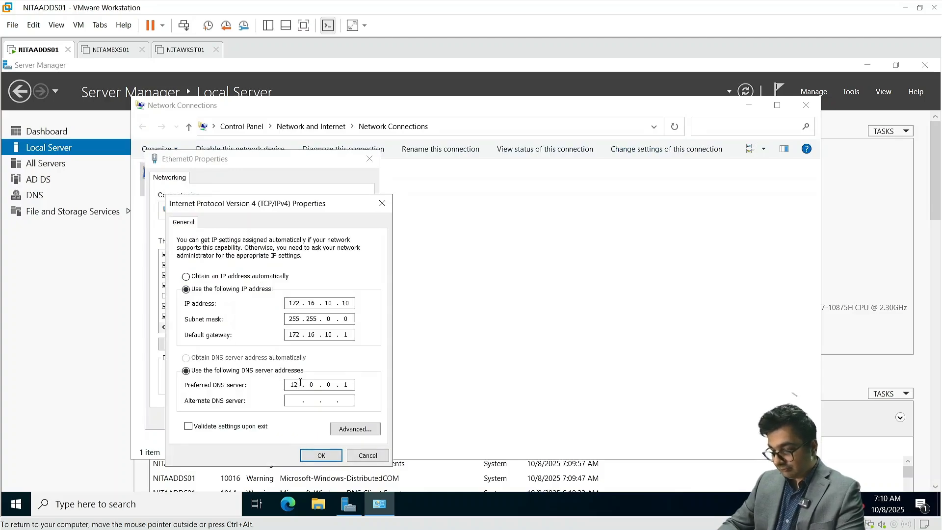
key(BackSpace)
text(72 . 16 . )
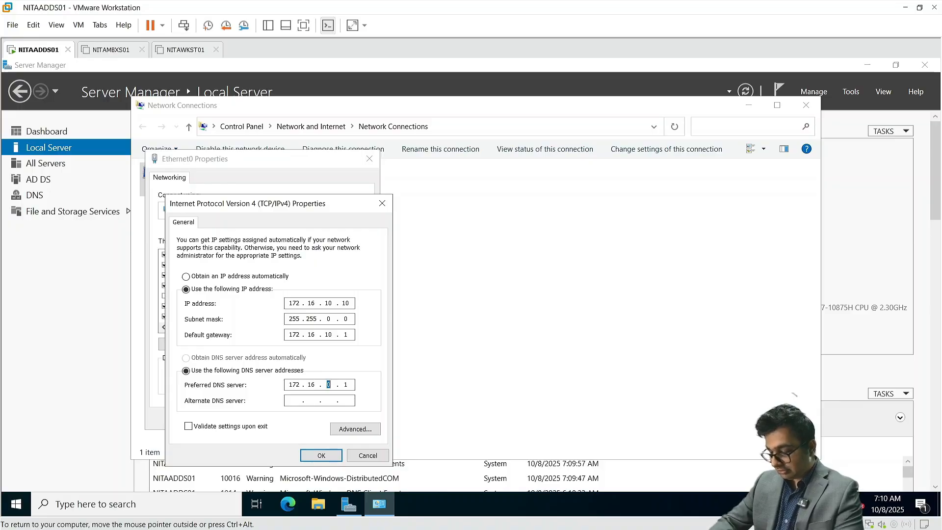
text(10 . 10)
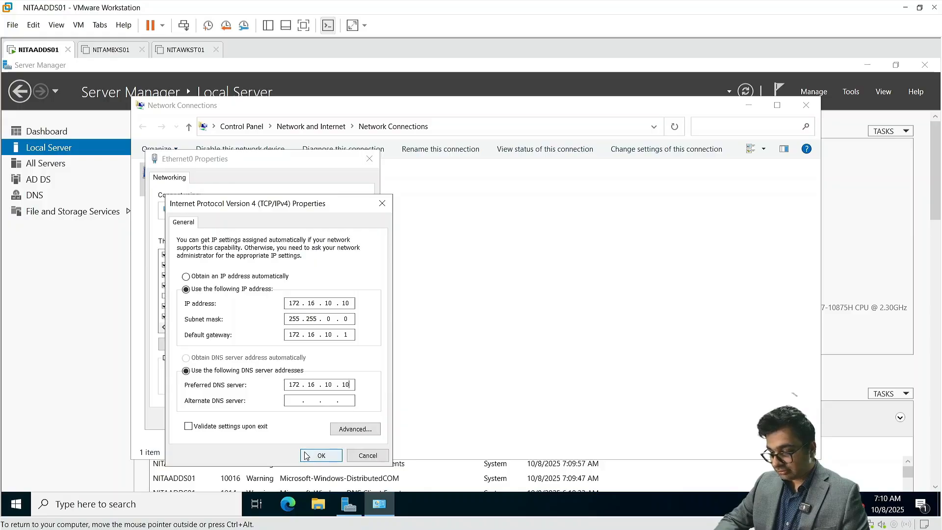
click(305, 455)
click(296, 416)
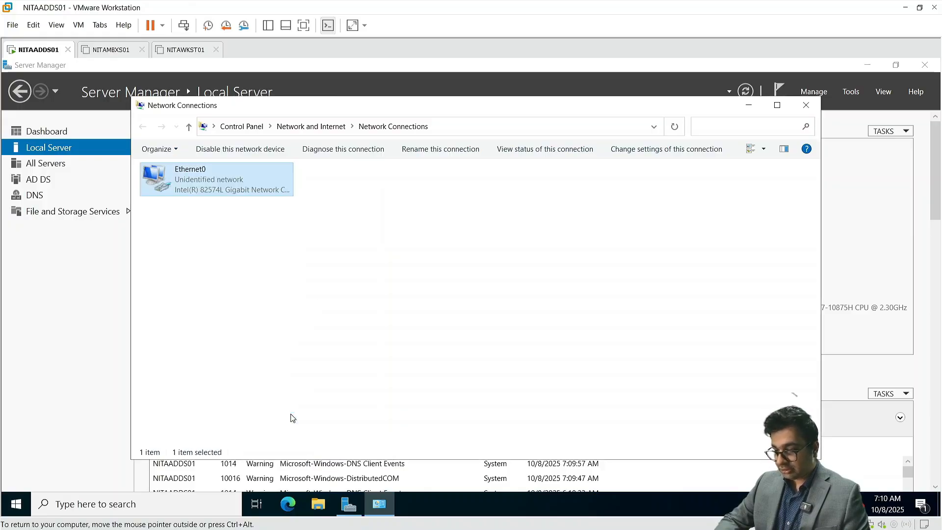
Step: Disable and re-enable the Ethernet0 adapter so it identifies the NetSoftAcademy.com network
right_click(199, 181)
click(216, 193)
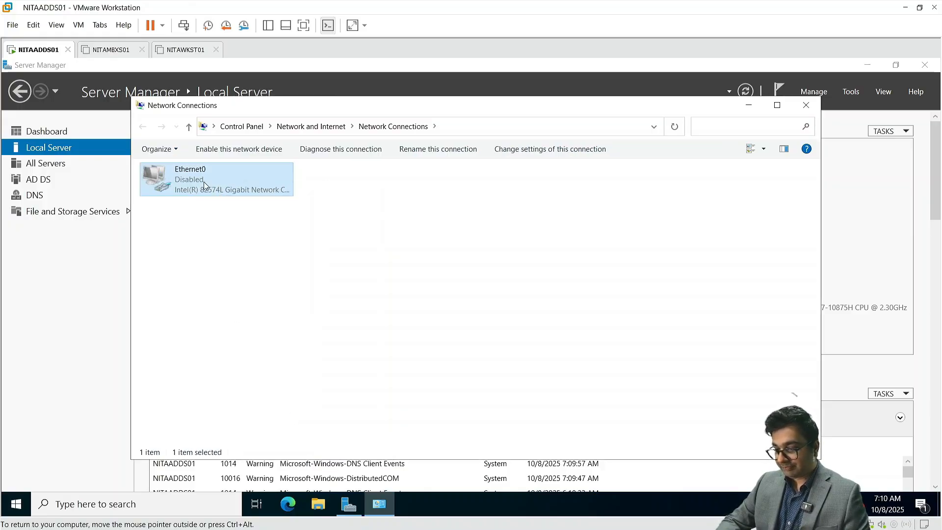
right_click(204, 181)
click(221, 192)
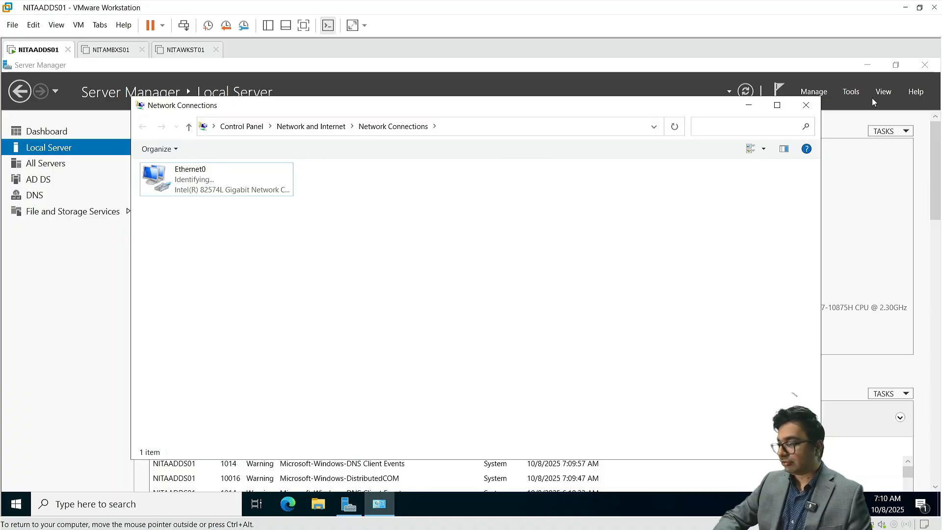
Step: Close Network Connections and launch Active Directory Users and Computers from Tools
click(806, 106)
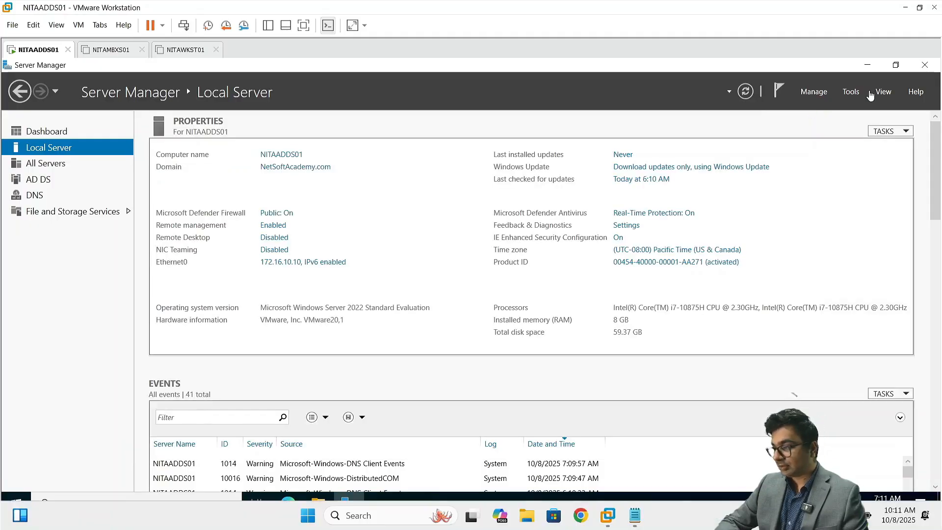
click(854, 93)
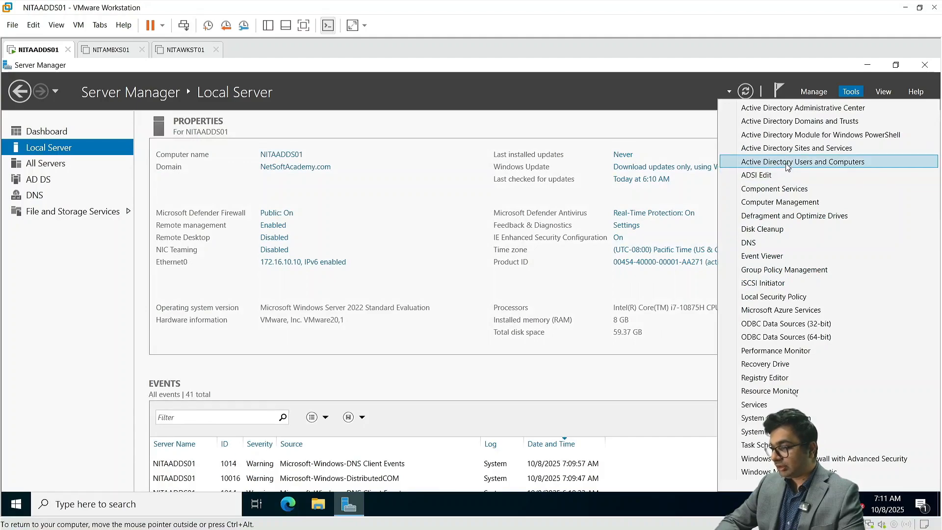
click(788, 165)
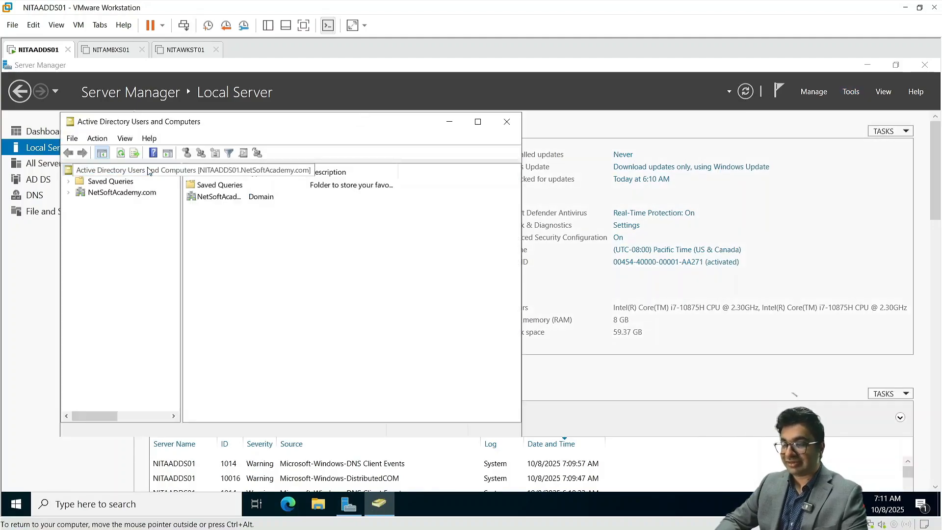
Step: Create a Toronto organizational unit under NetSoftAcademy.com and start a new user in it
double_click(122, 195)
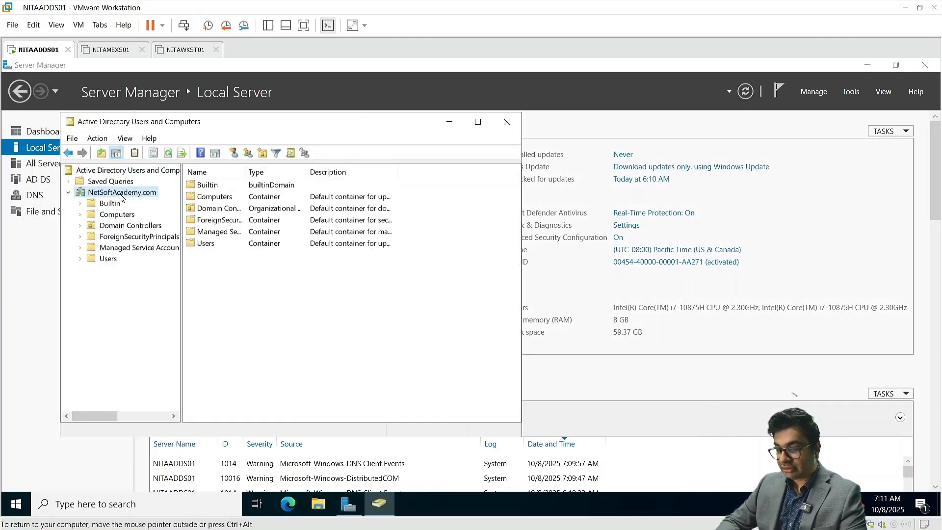
right_click(121, 197)
mouse_move(179, 289)
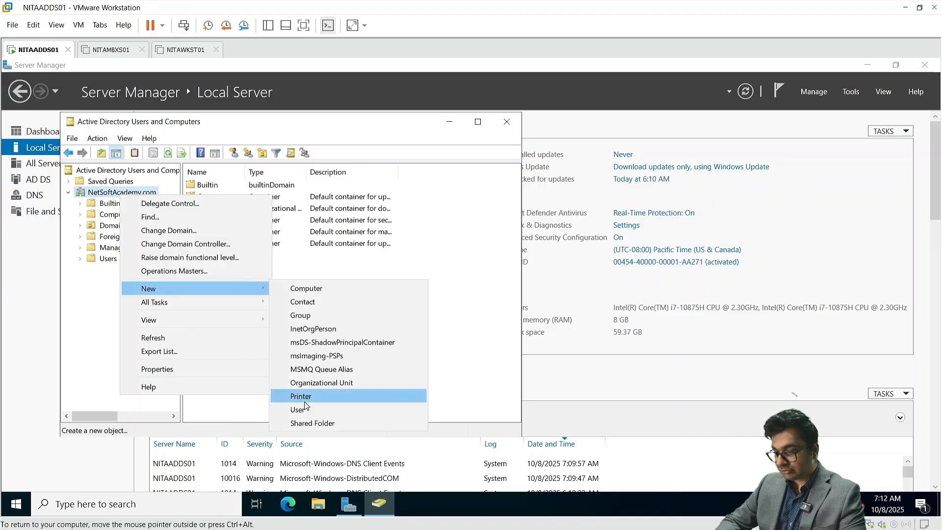
click(315, 383)
text(T)
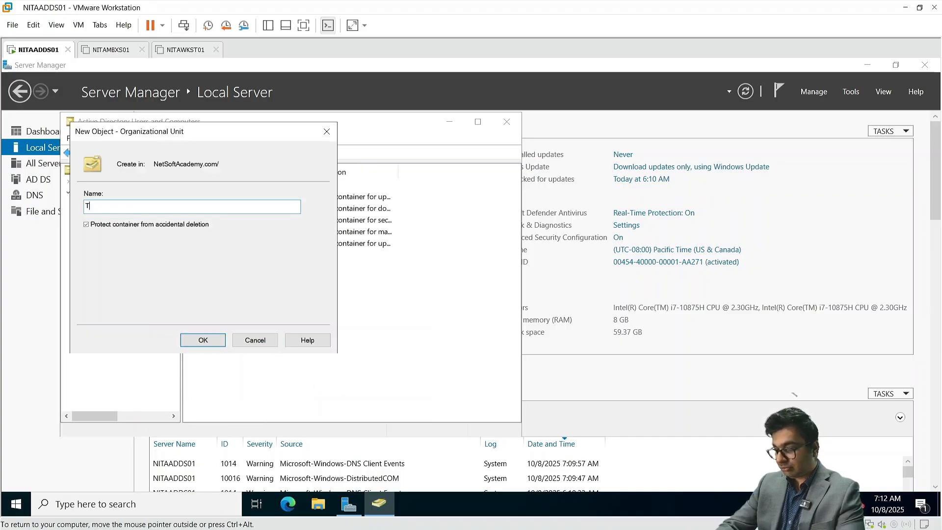
text(oronto)
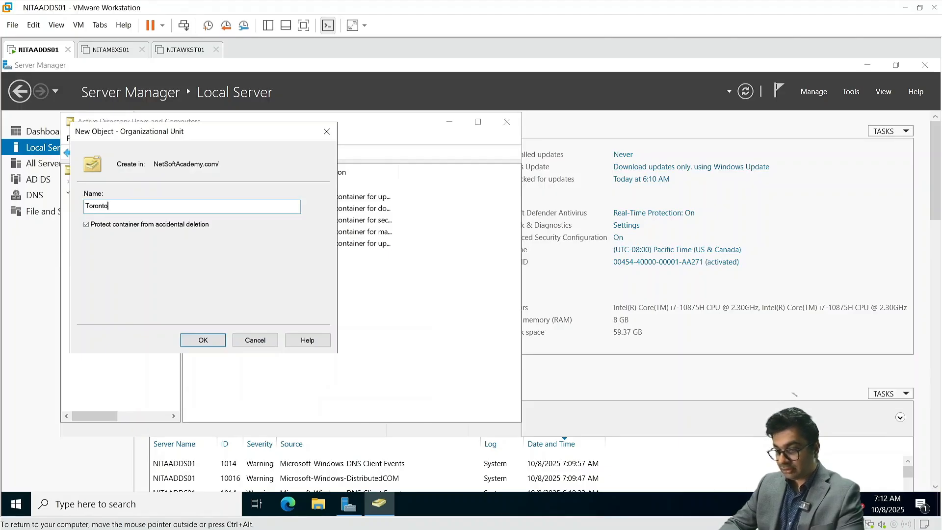
key(Return)
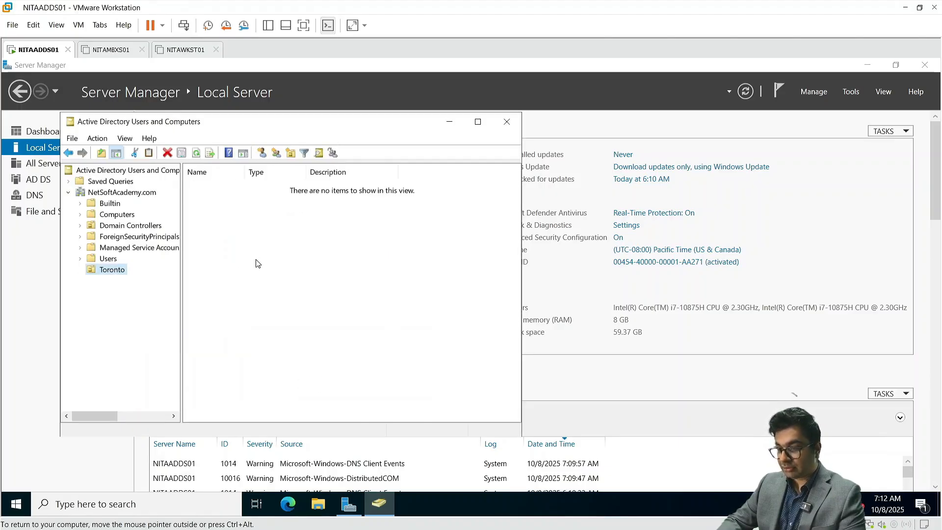
click(261, 153)
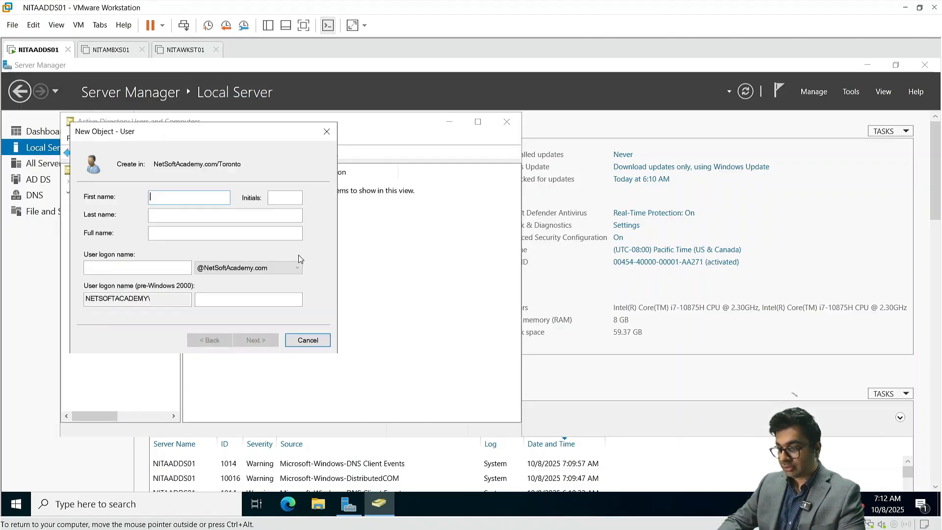
Step: Enter the new Toronto user's full name and logon name
click(181, 233)
text(Megan Fox)
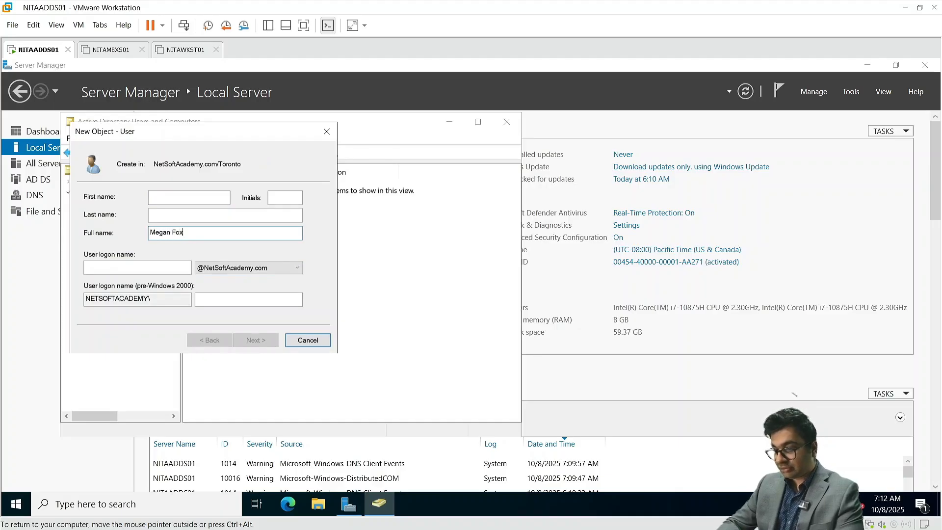
key(Tab)
text(mfox)
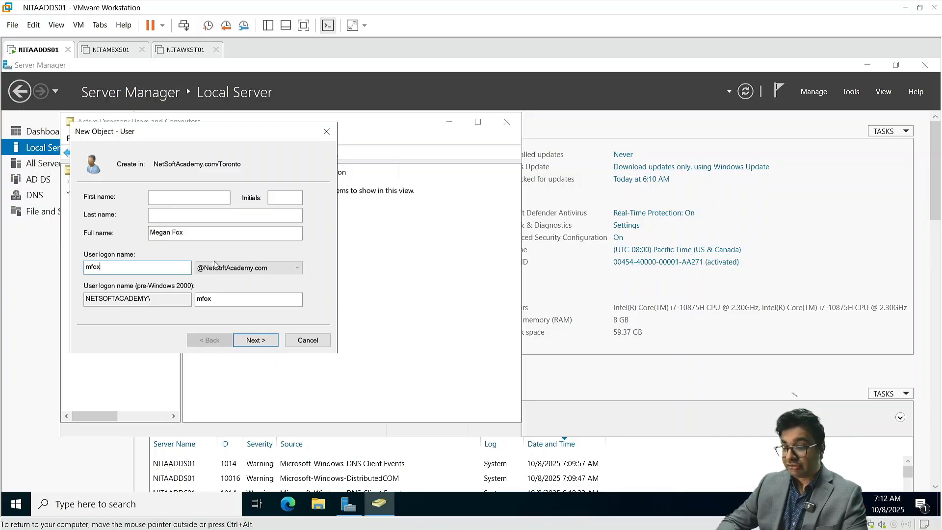
click(251, 339)
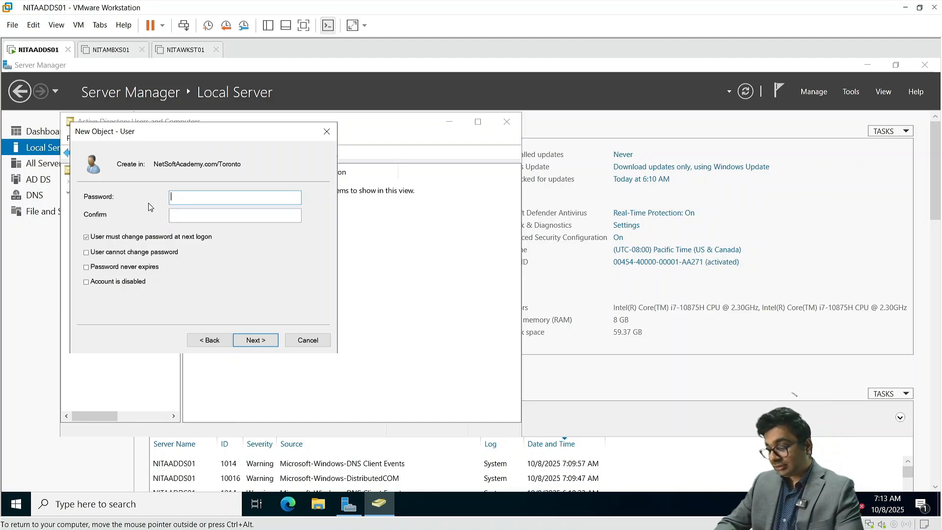
Step: Set the user's password, clear must-change at next logon, enable Password never expires, and finish
text(Pa$$w0rd)
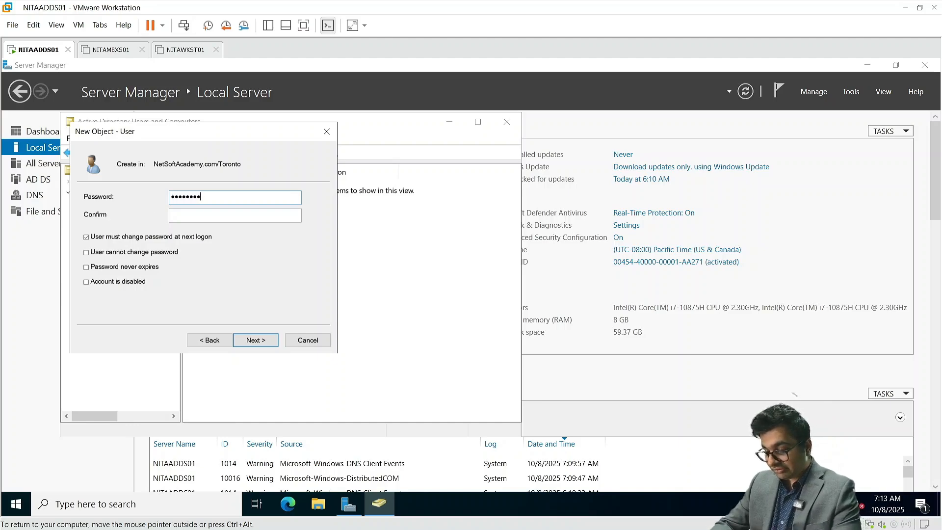
text(••••••••••••••)
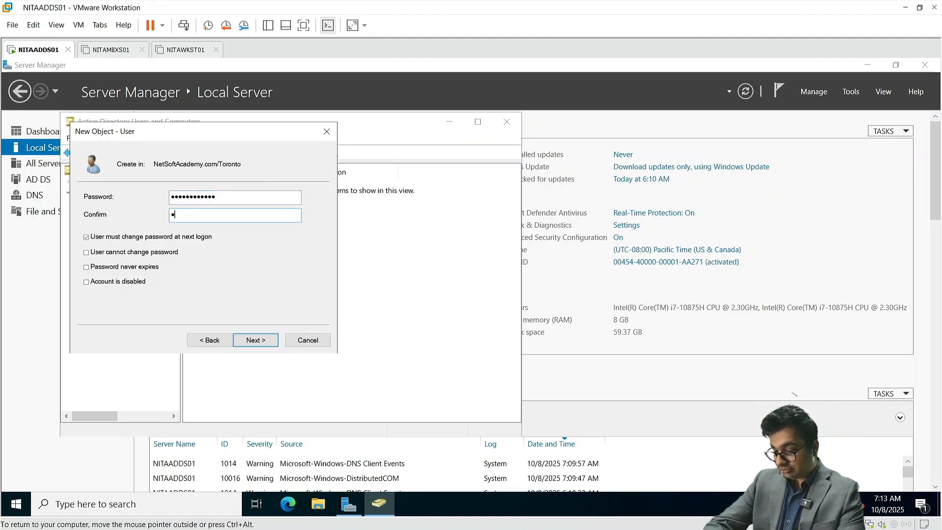
text(••)
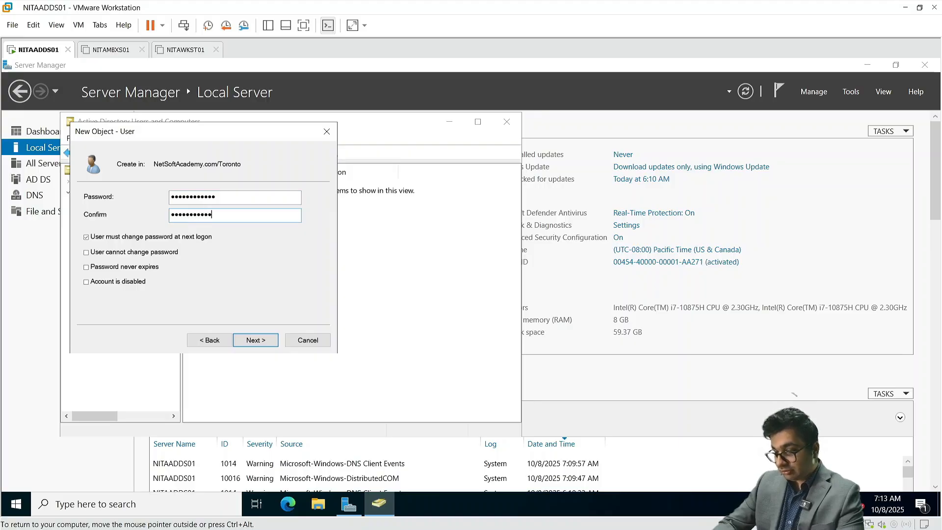
click(87, 238)
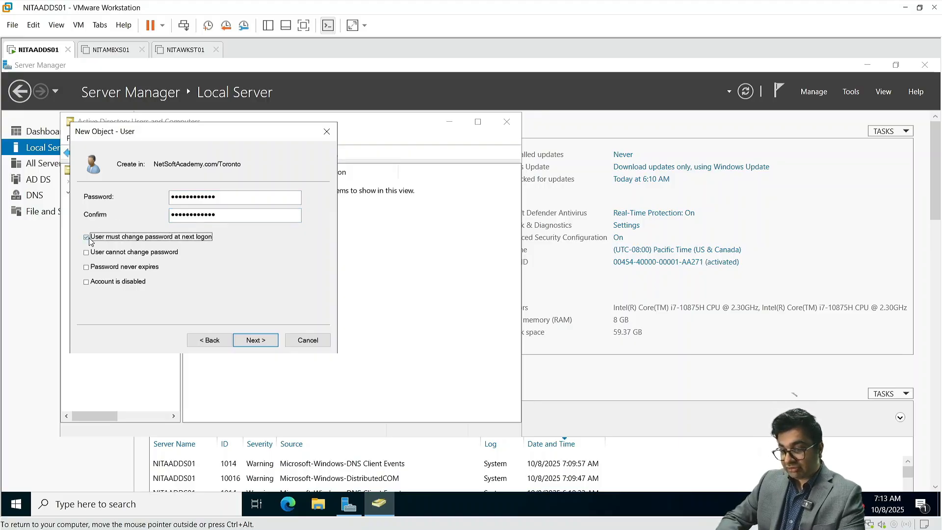
click(93, 268)
click(268, 348)
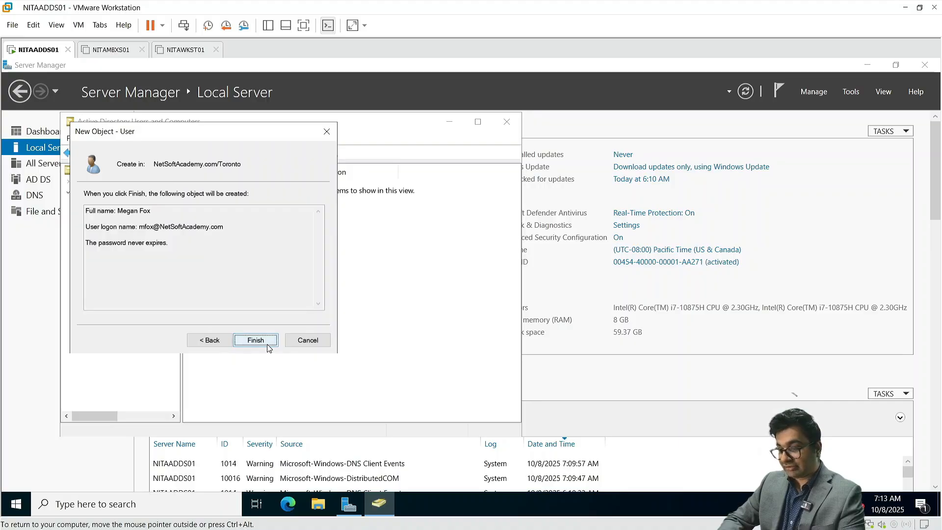
click(268, 348)
Step: Start another Toronto user and enter its full name and logon name
click(261, 154)
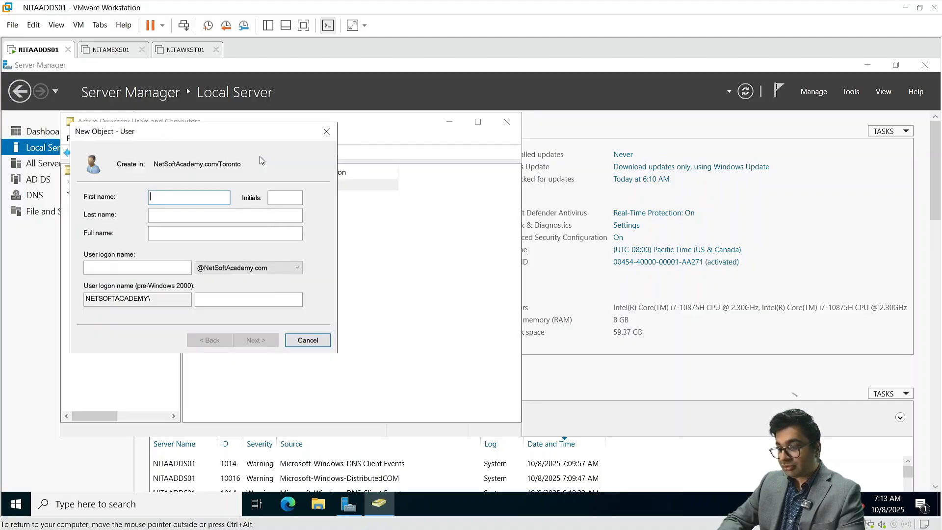
click(174, 229)
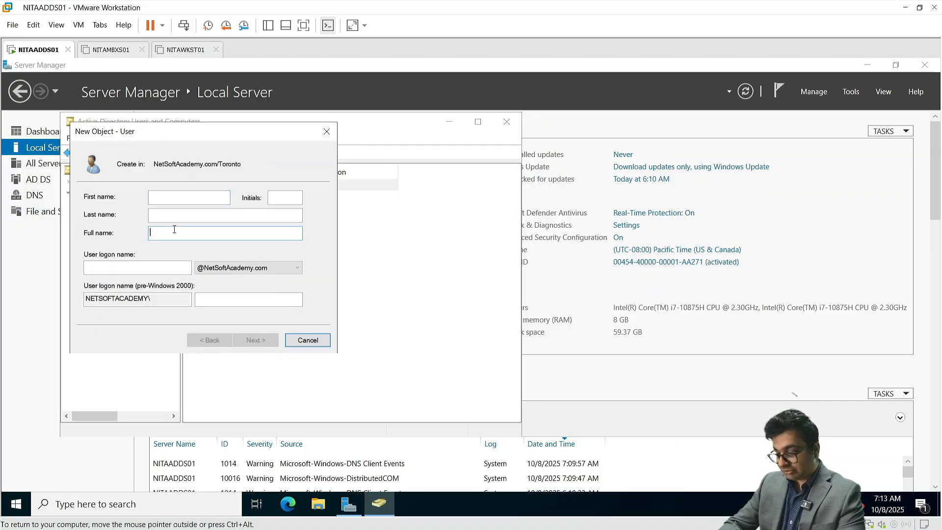
text(Paris Hilton)
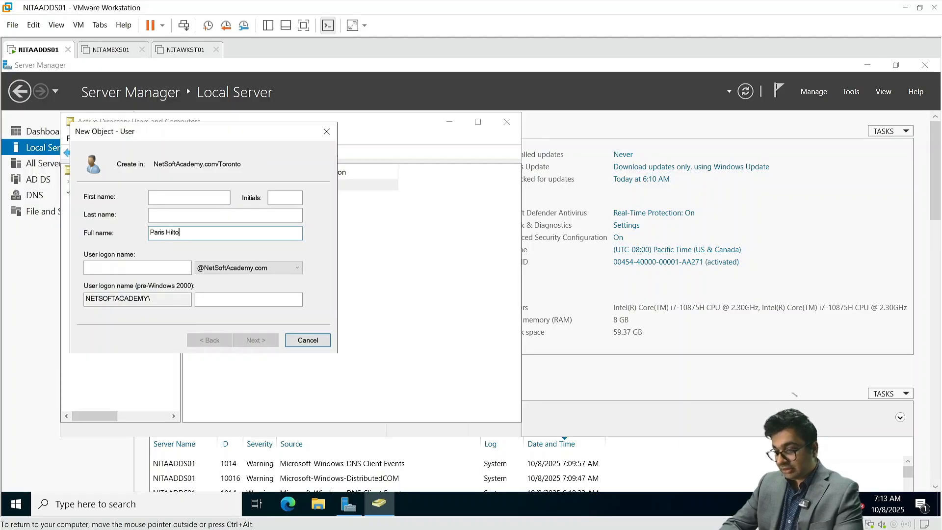
key(Tab)
text(philton)
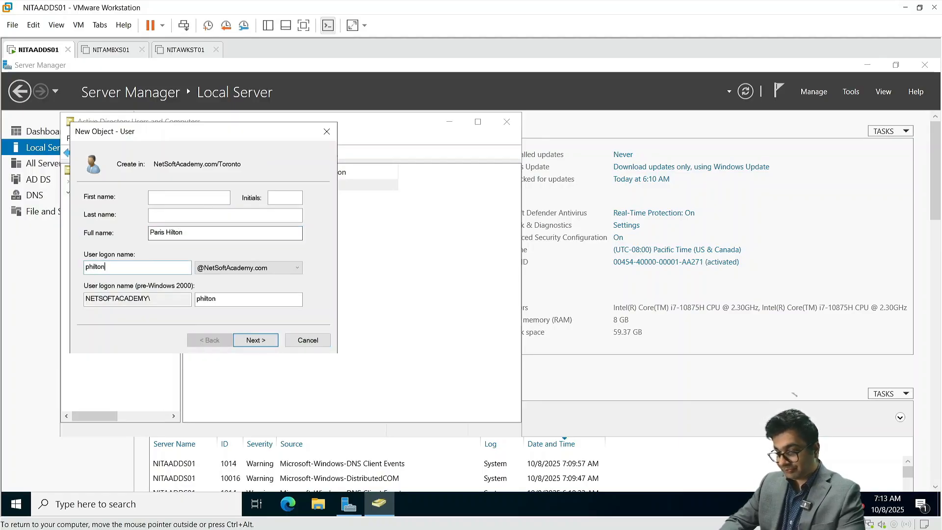
click(271, 339)
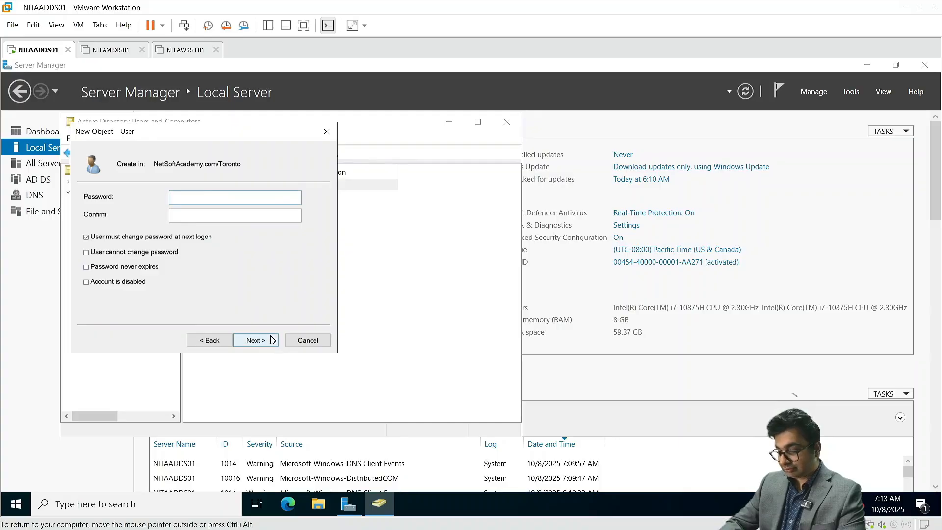
Step: Enter and confirm the second user's password, keeping defaults, and finish creating the account
text(•••••••••)
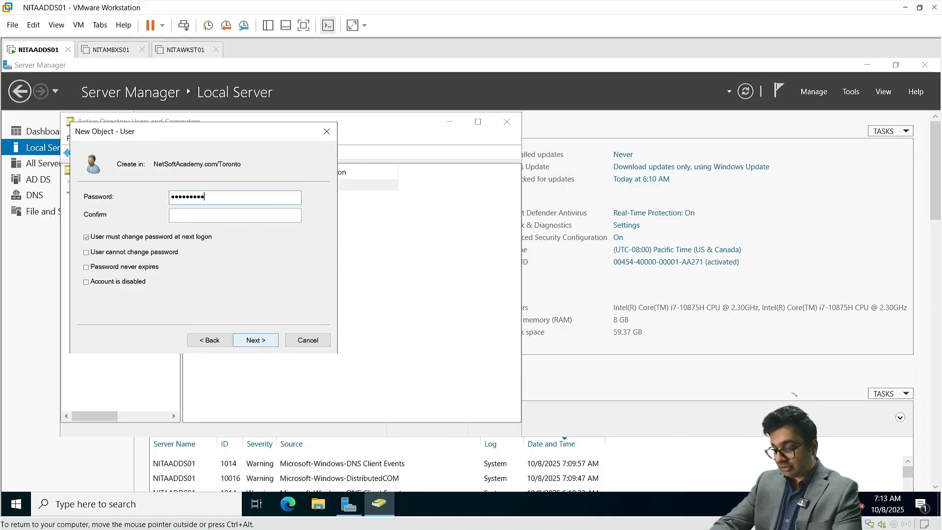
text(•••)
key(Tab)
text(•••••••••••)
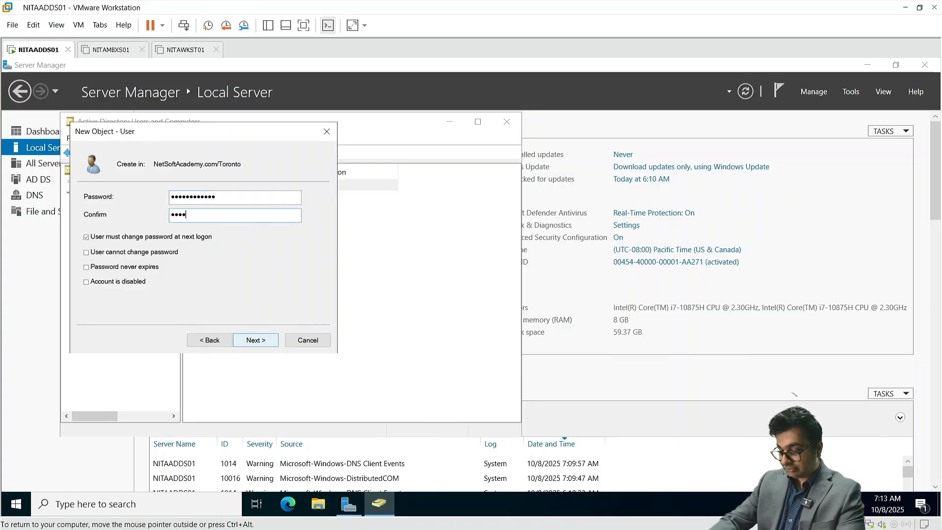
text(•)
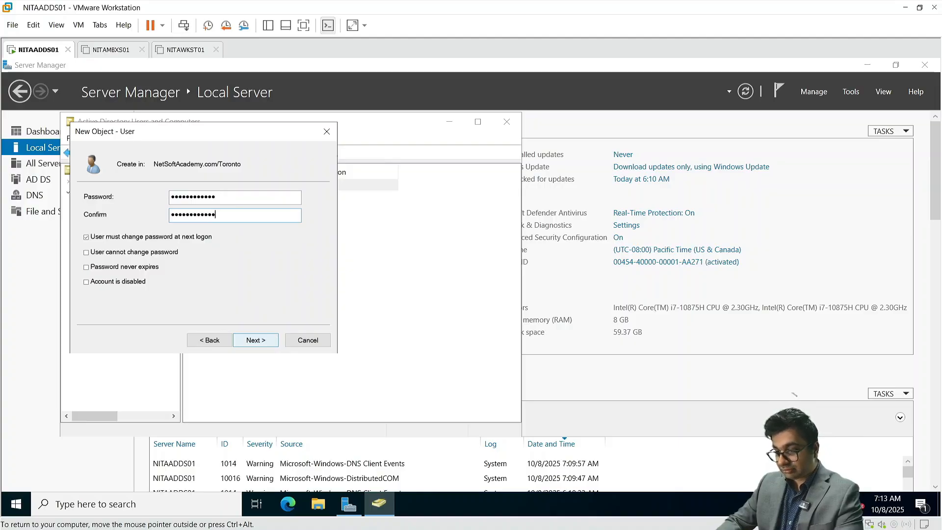
click(271, 340)
click(271, 339)
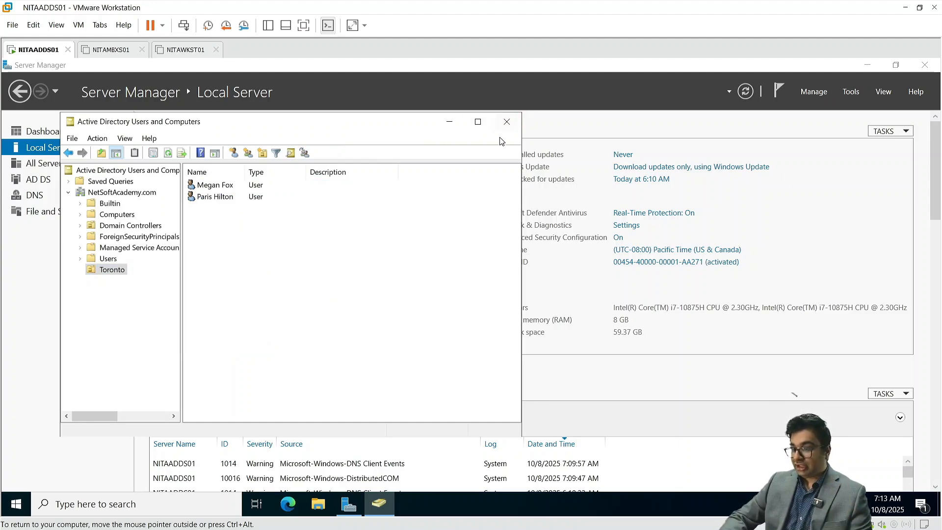
Step: Switch to the NITAMBXS01 virtual machine in full screen and power it on
click(303, 25)
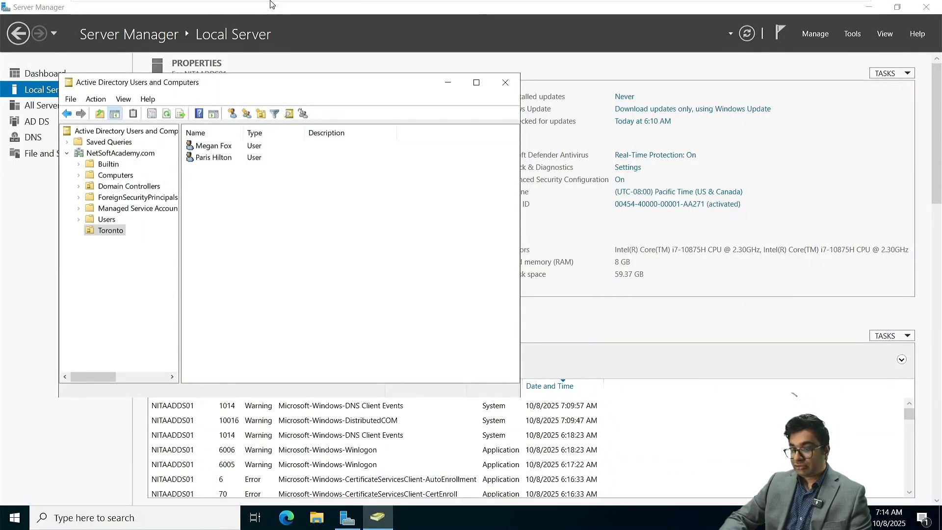
mouse_move(372, 4)
click(570, 9)
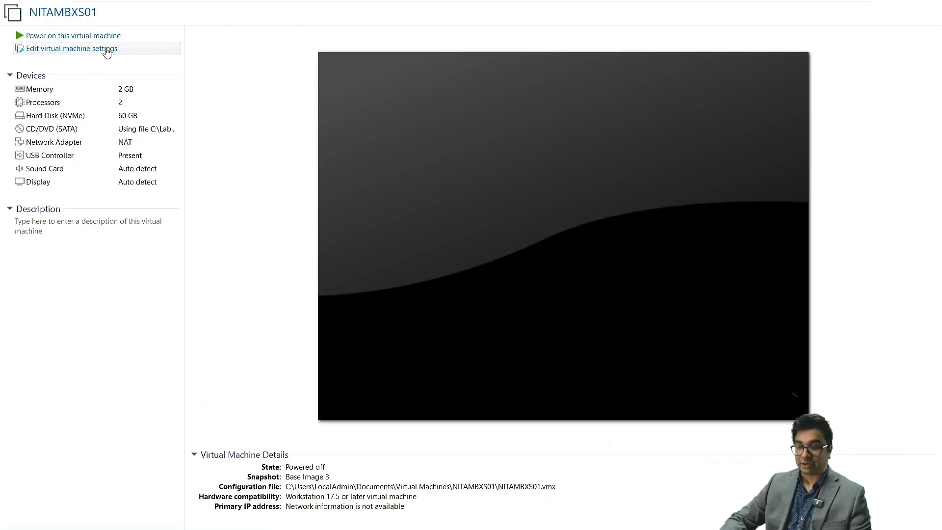
click(104, 37)
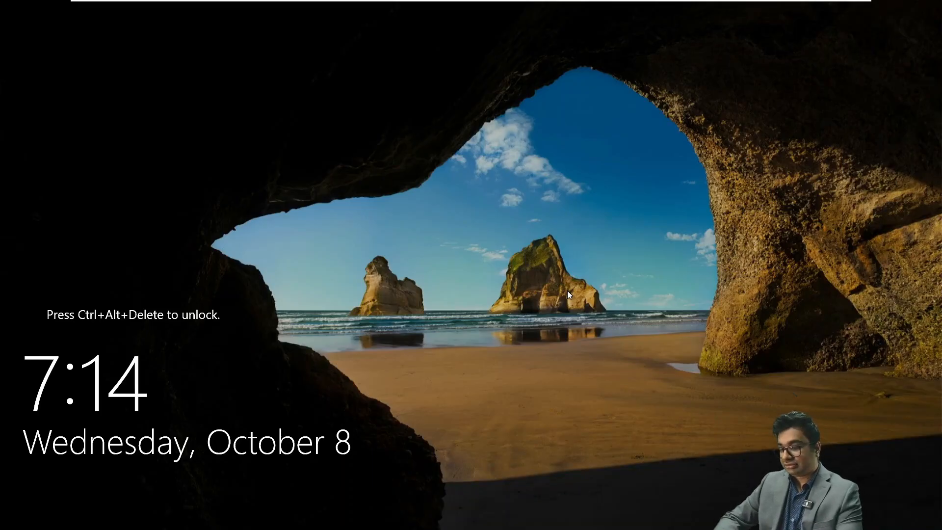
Step: Sign in as Administrator, dismiss the Windows Admin Center pop-up, and show Local Server properties
mouse_move(374, 1)
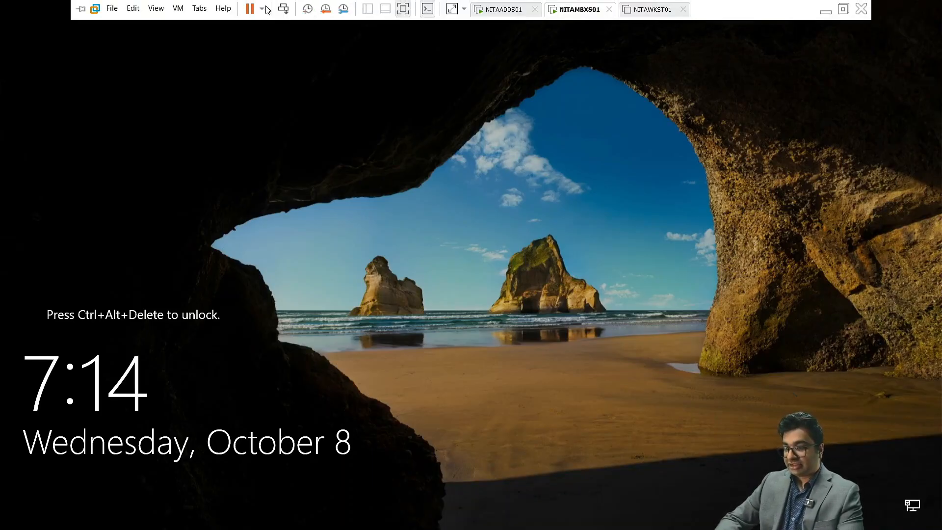
click(280, 10)
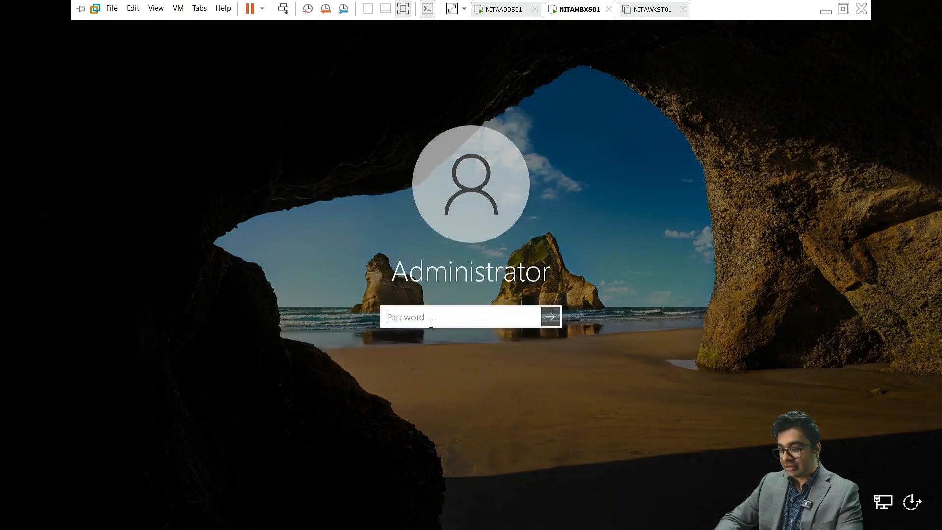
text(••••••••)
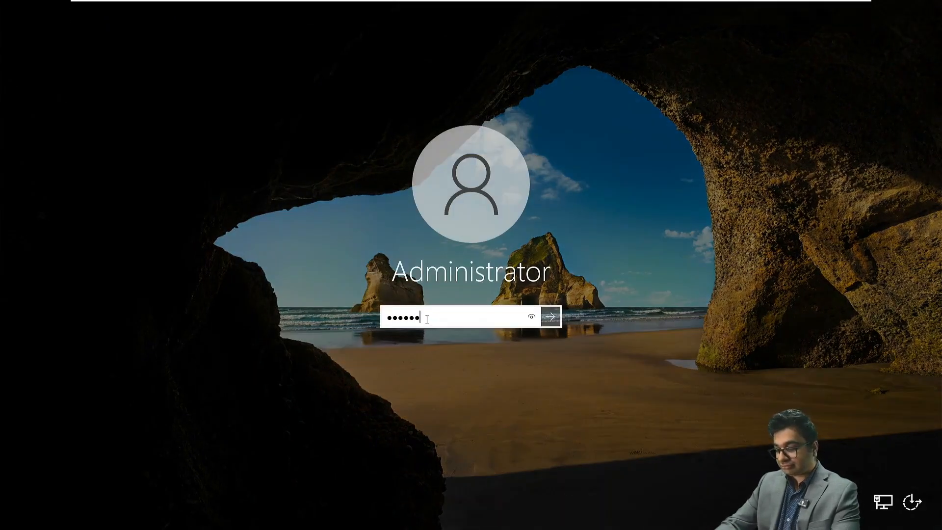
text(•••)
key(Return)
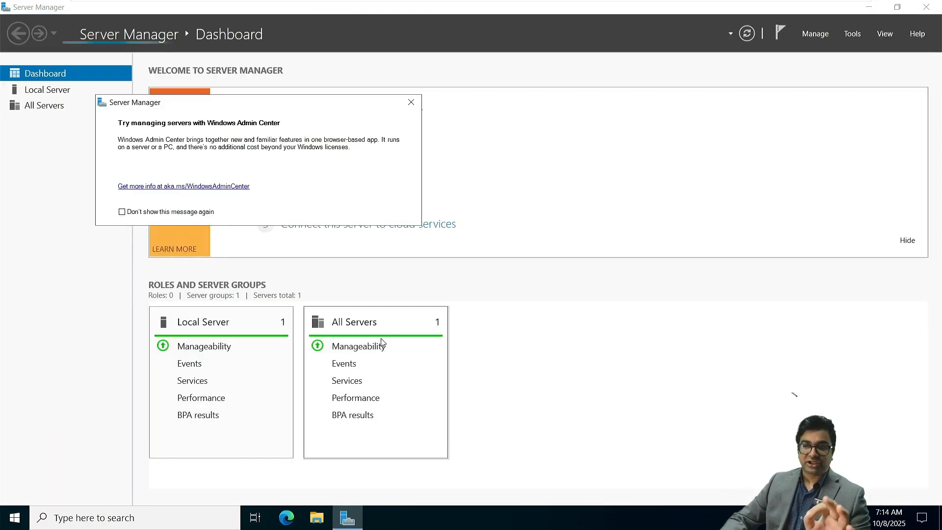
click(413, 103)
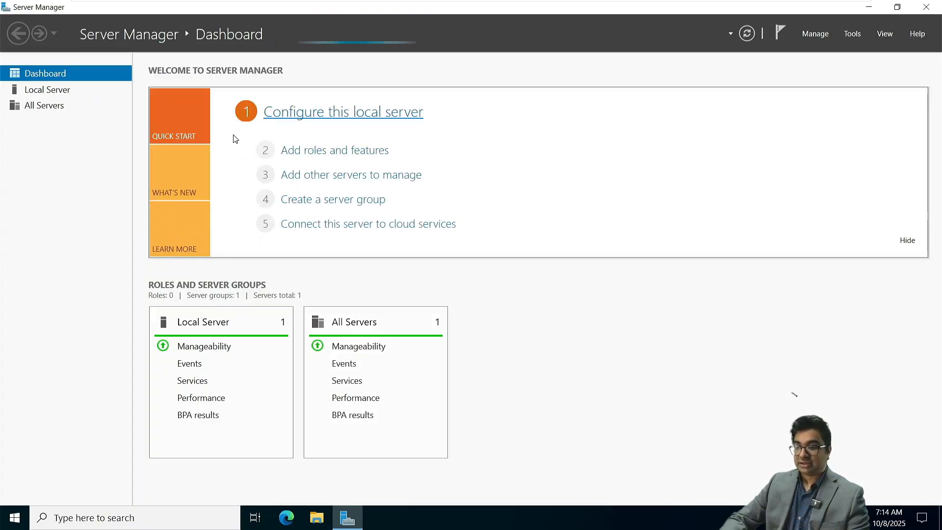
click(48, 93)
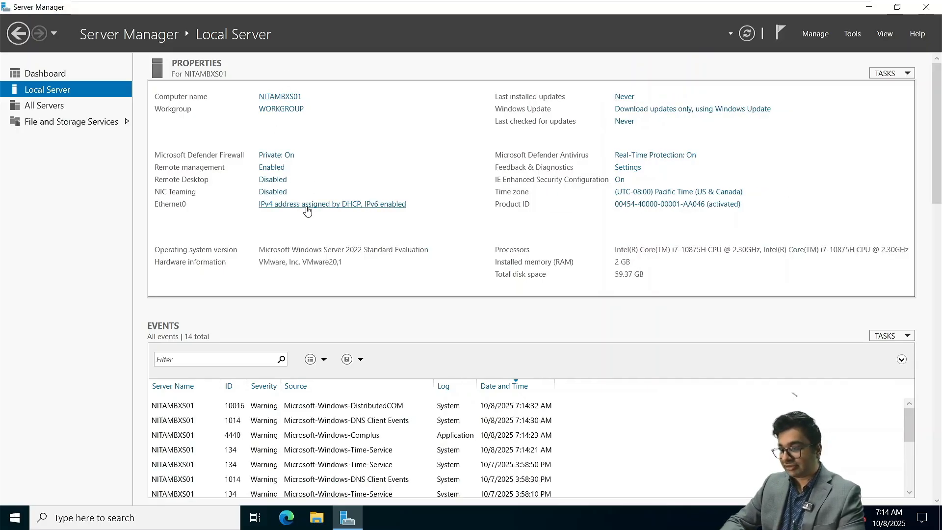
Step: Open the IPv4 properties of the Ethernet0 adapter
click(307, 210)
click(186, 153)
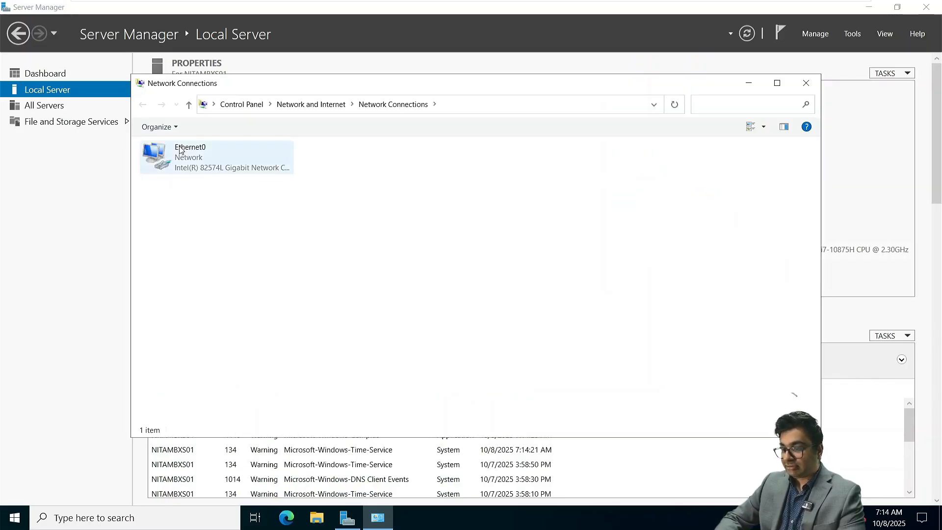
right_click(187, 152)
click(248, 272)
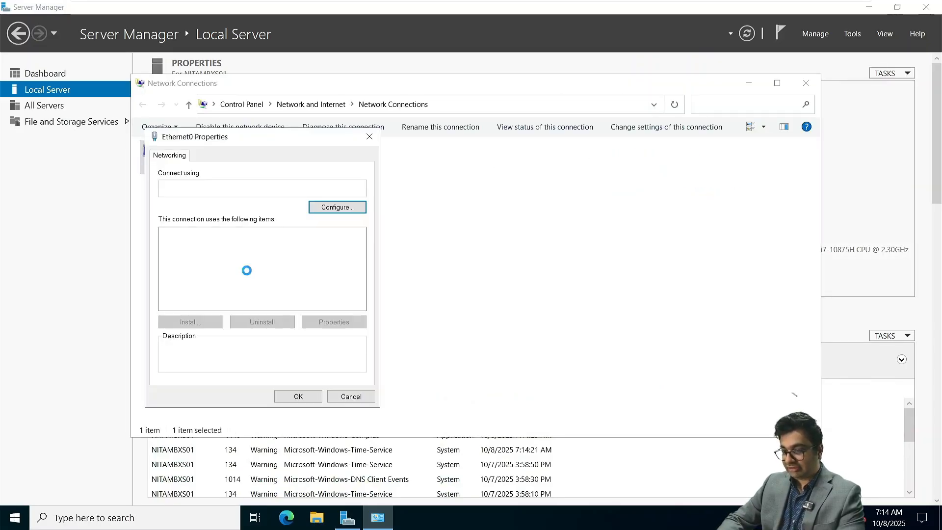
double_click(223, 264)
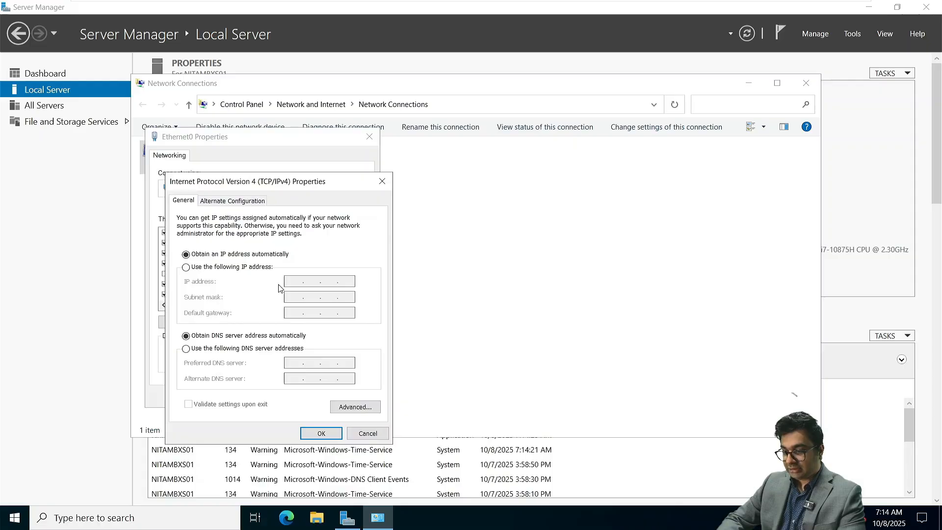
Step: Set static IP 172.16.10.20, mask 255.255.0.0, gateway 172.16.10.1, DNS 172.16.10.10, and apply
click(212, 268)
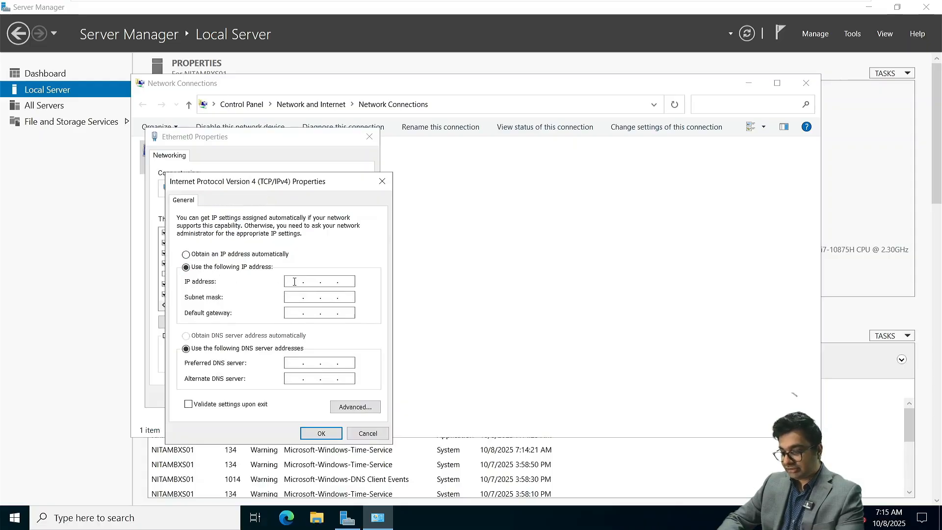
text(172 . )
text(16 . 10 . 20)
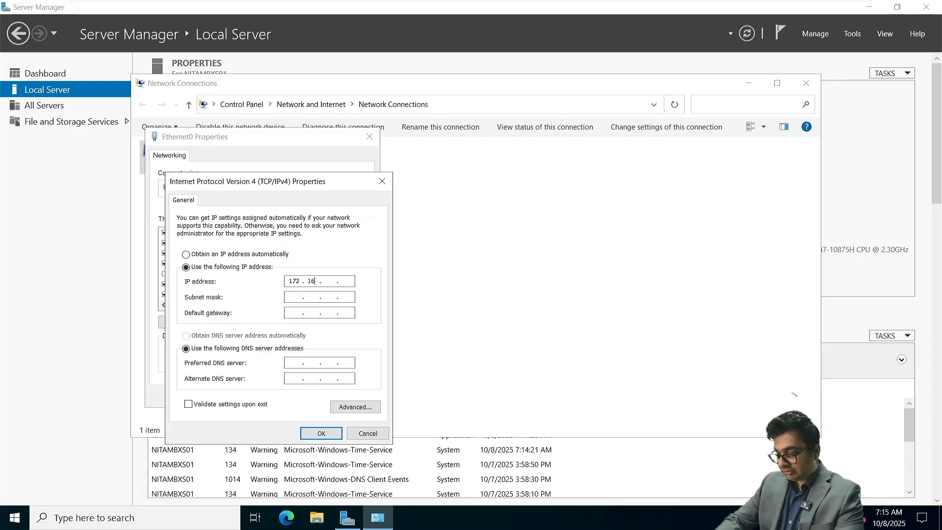
key(Tab)
key(Tab)
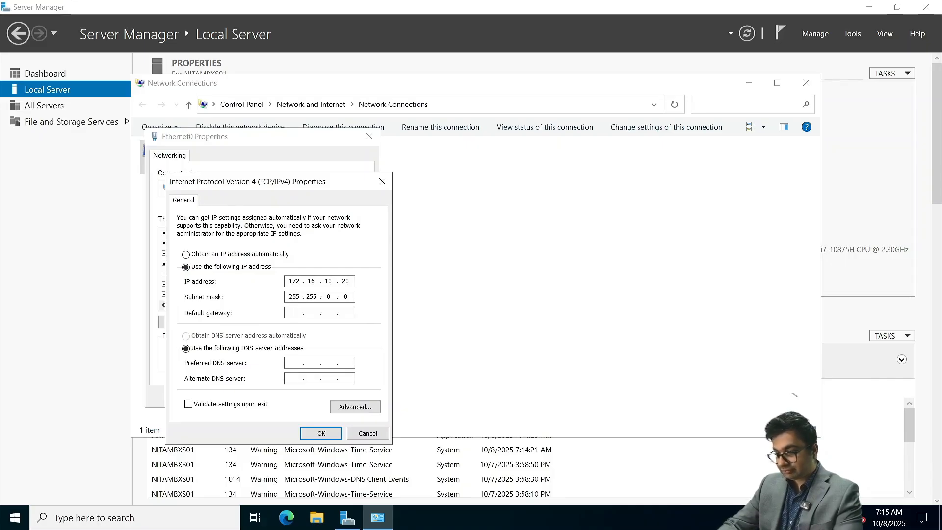
text(172.16.1)
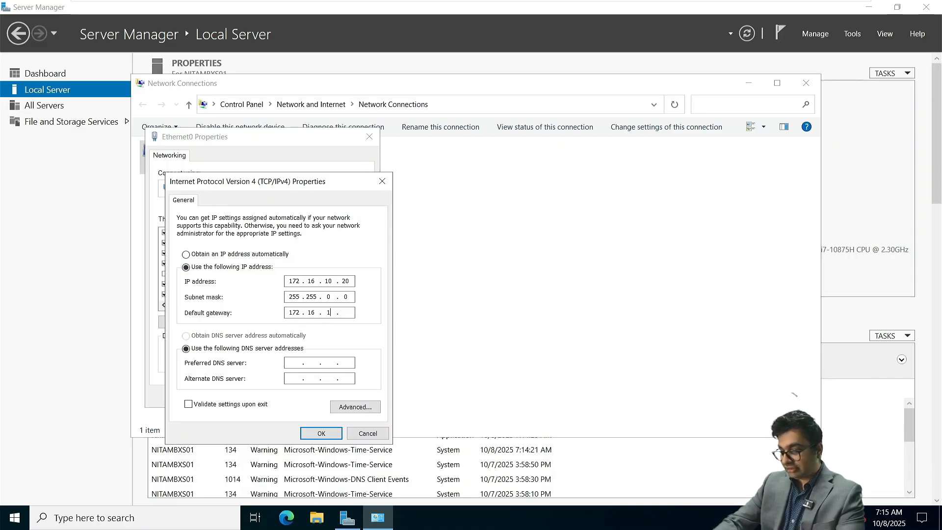
text(0.)
key(Tab)
key(Tab)
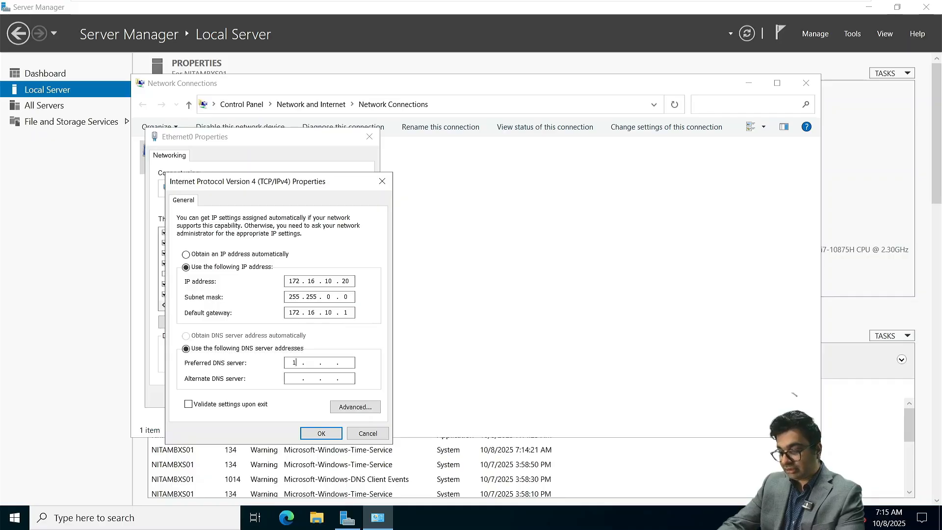
text(172 . 16 . 10 . 10)
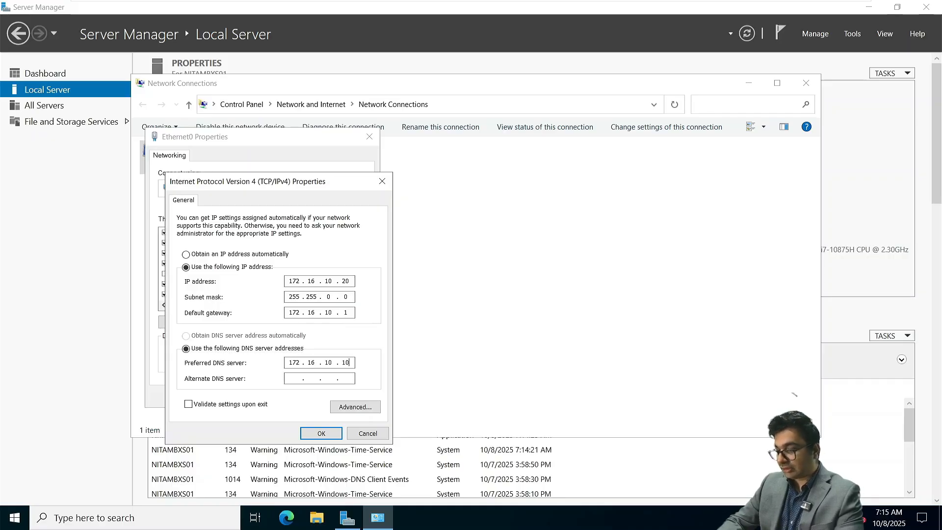
key(Return)
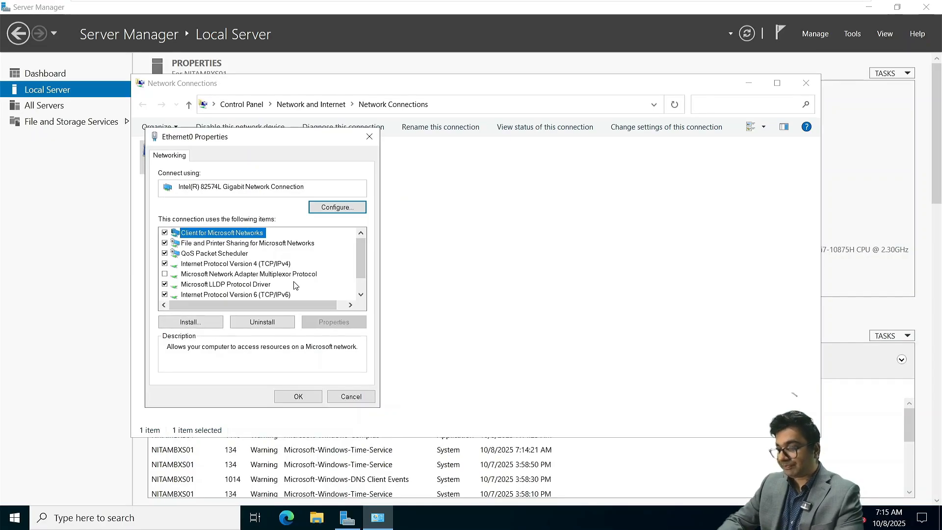
click(303, 396)
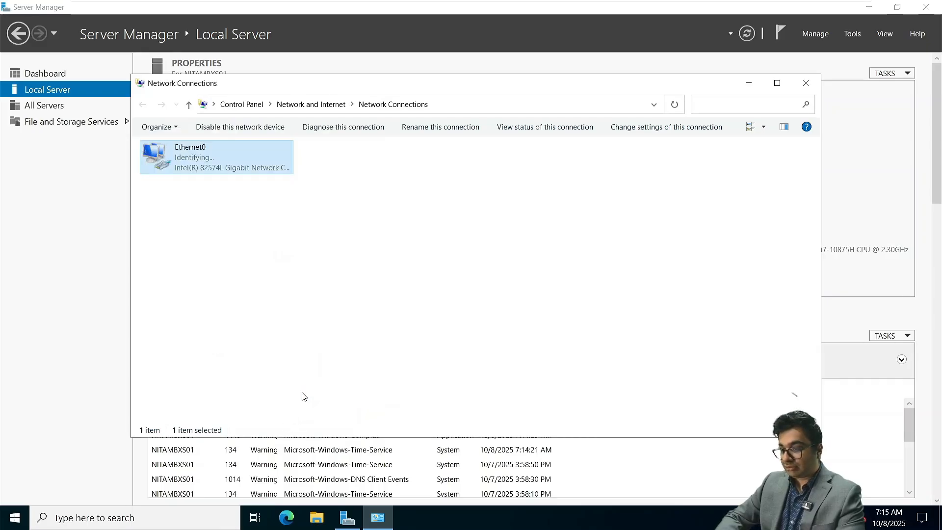
click(806, 84)
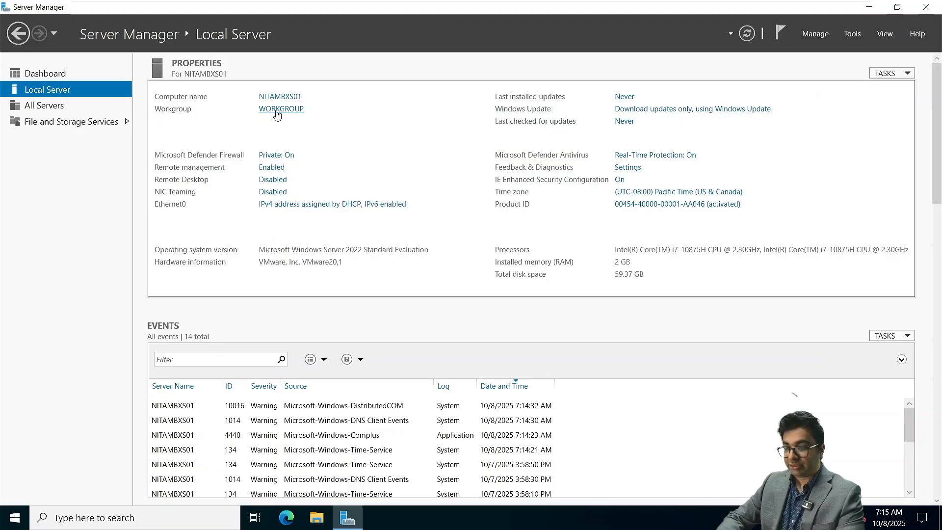
Step: Change NITAMBXS01's membership from WORKGROUP to the netsoftacademy.com domain
click(277, 112)
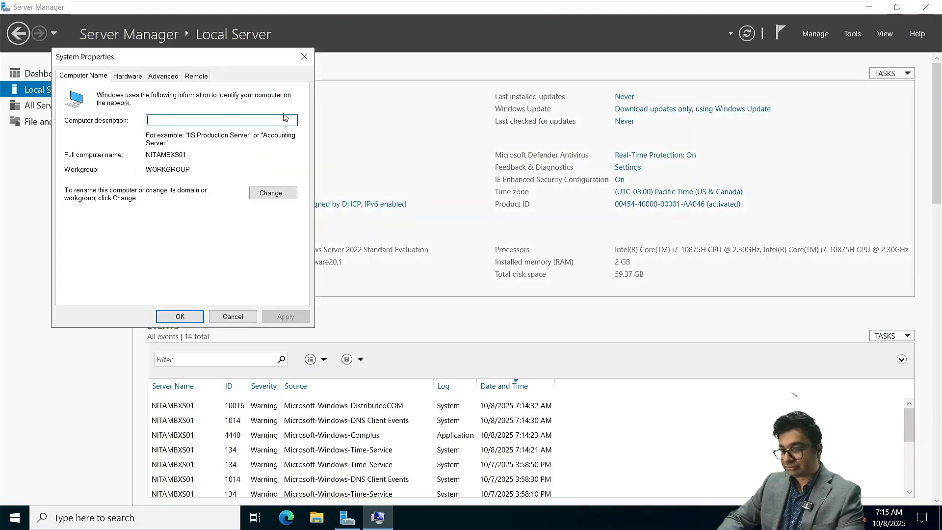
click(272, 193)
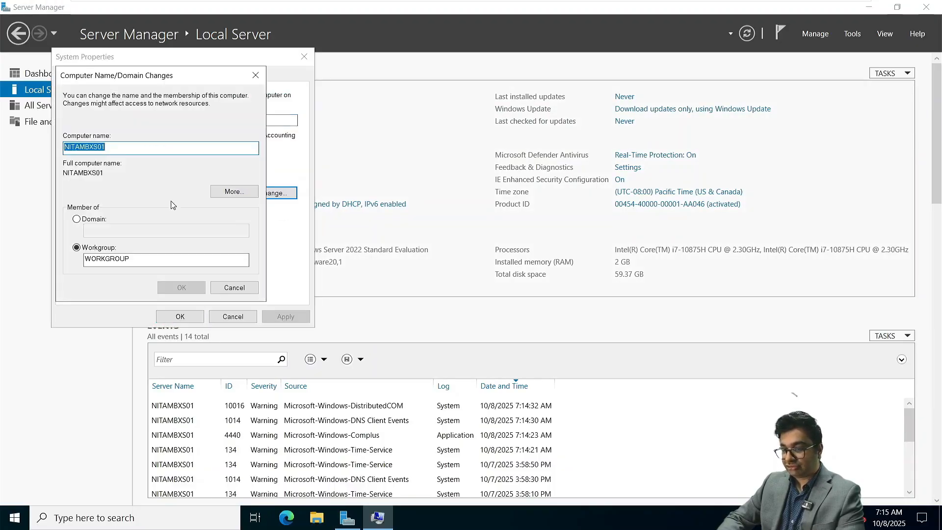
click(77, 219)
text(n)
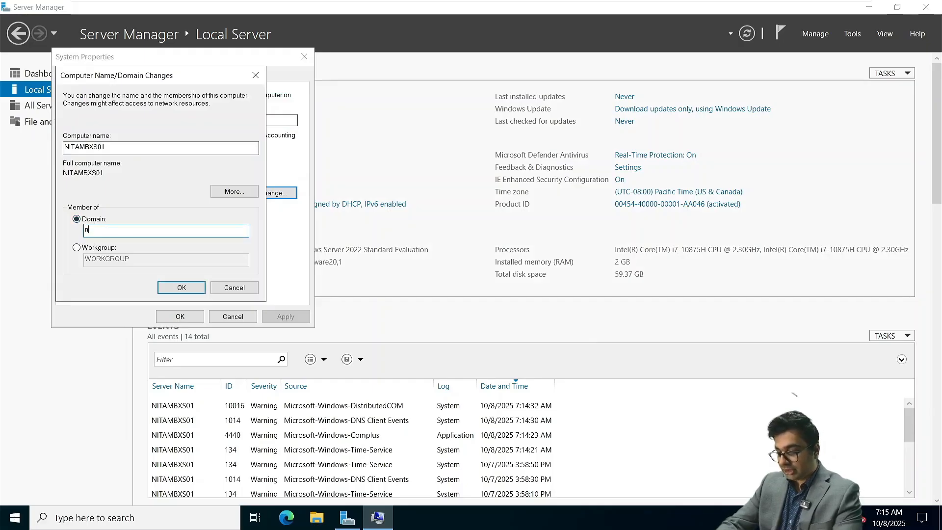
text(etsoftac)
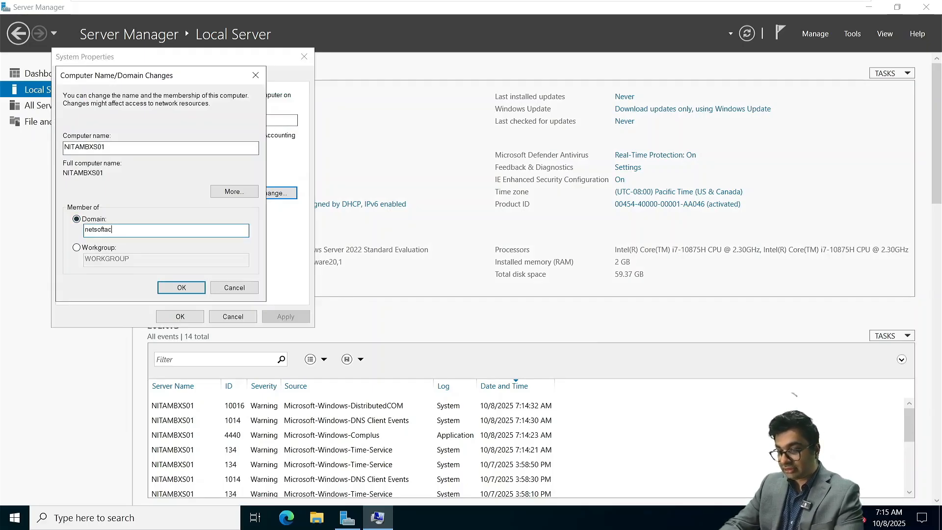
text(ademy.com)
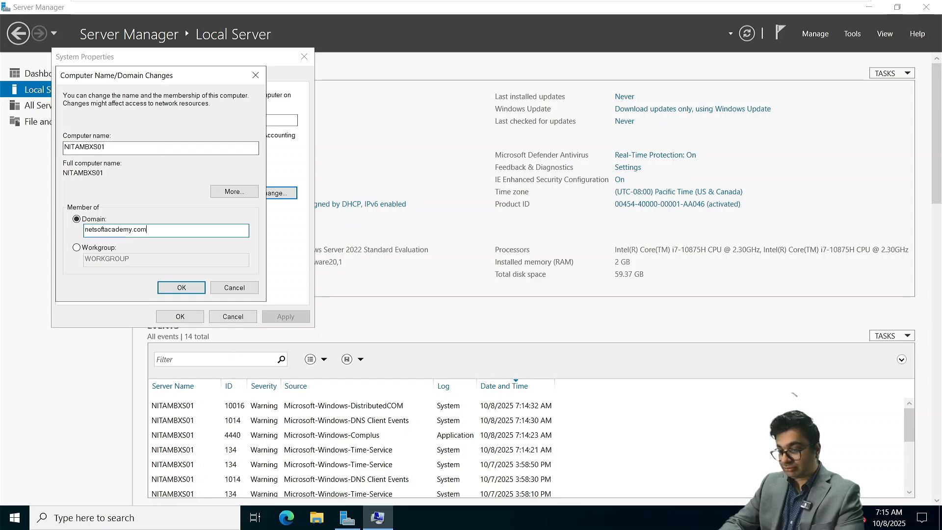
key(Return)
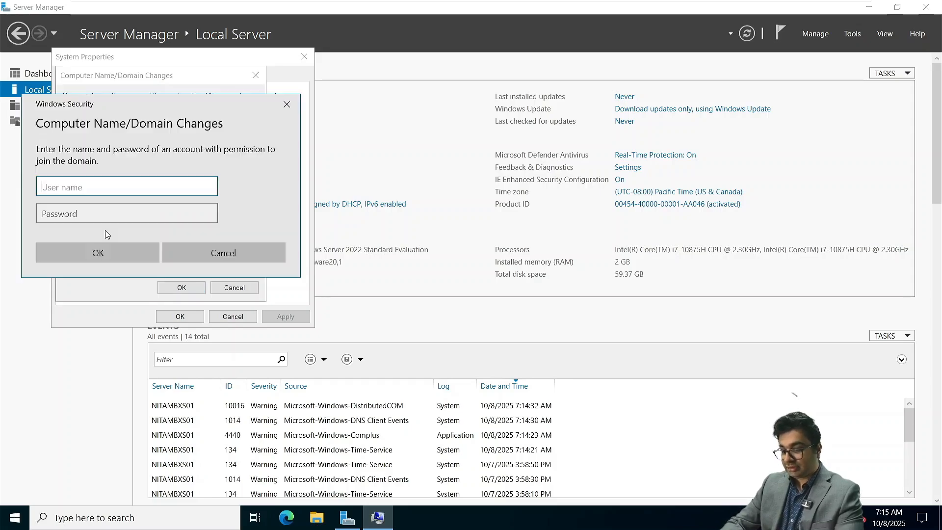
Step: Authenticate as the domain Administrator, acknowledge the welcome and restart messages, and restart now
text(Administrat)
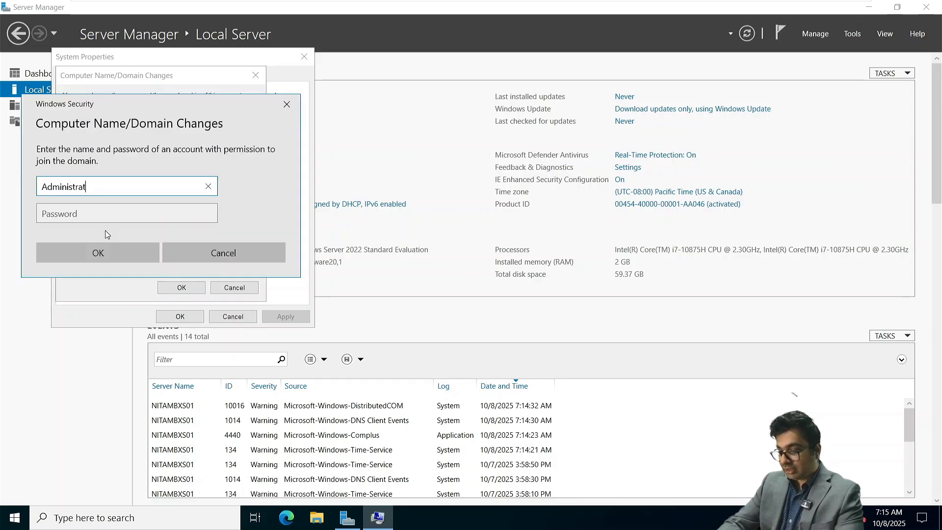
text(or)
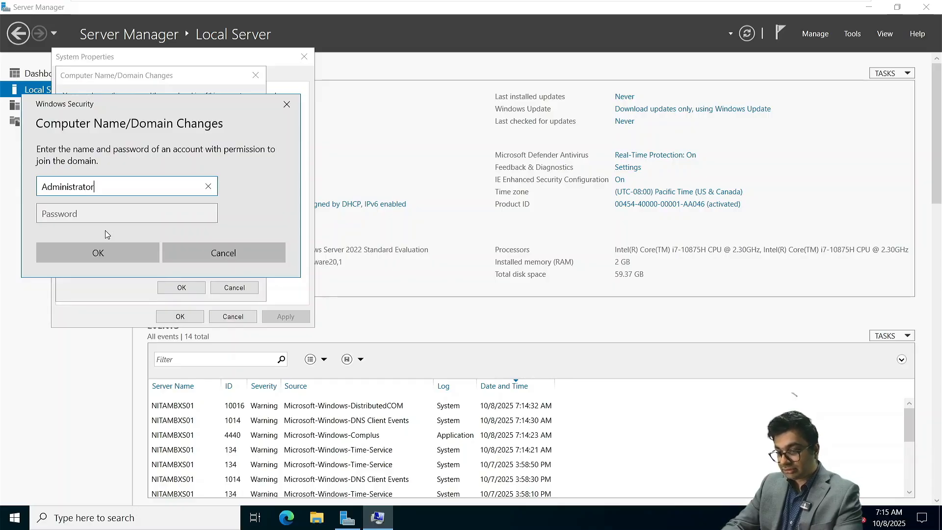
key(Tab)
text(*****)
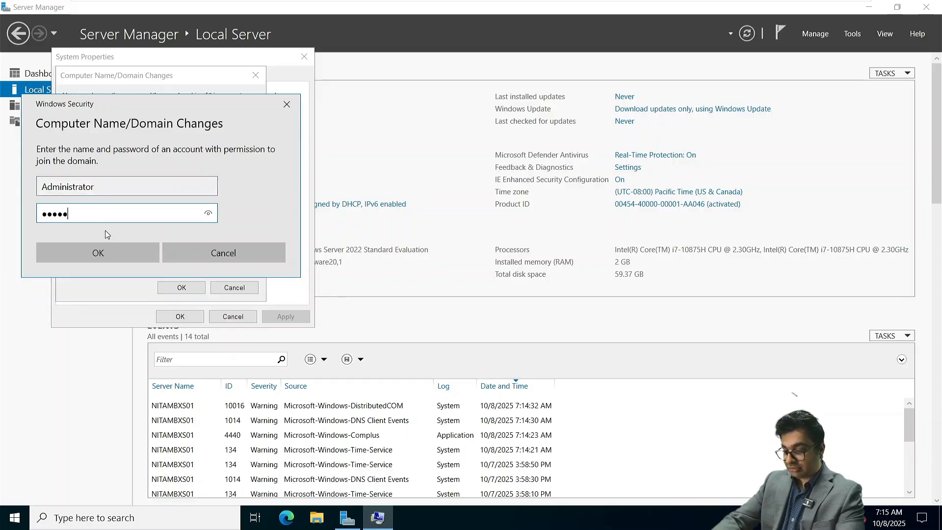
text(*******)
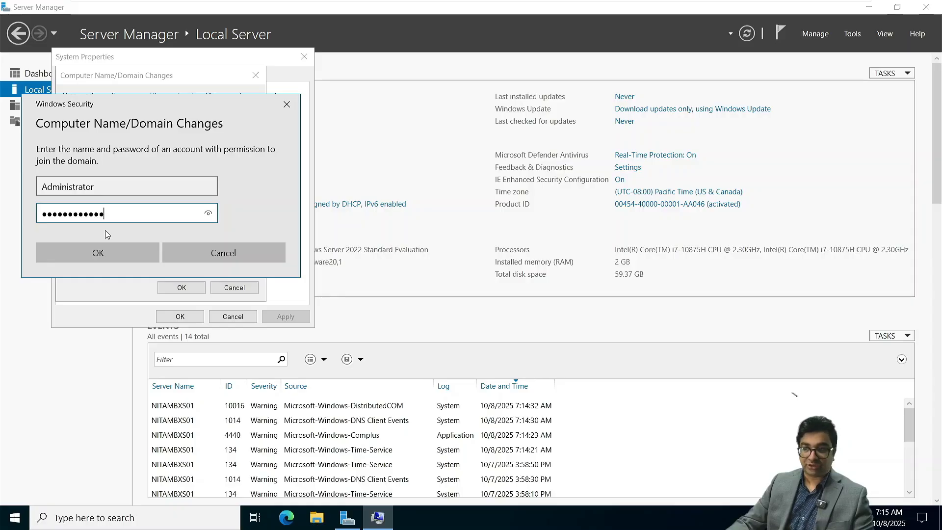
key(Return)
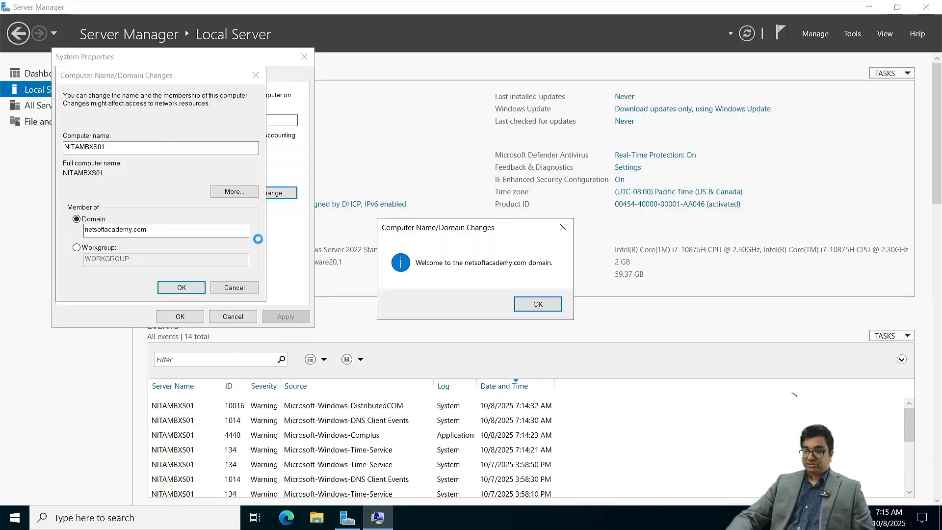
click(543, 303)
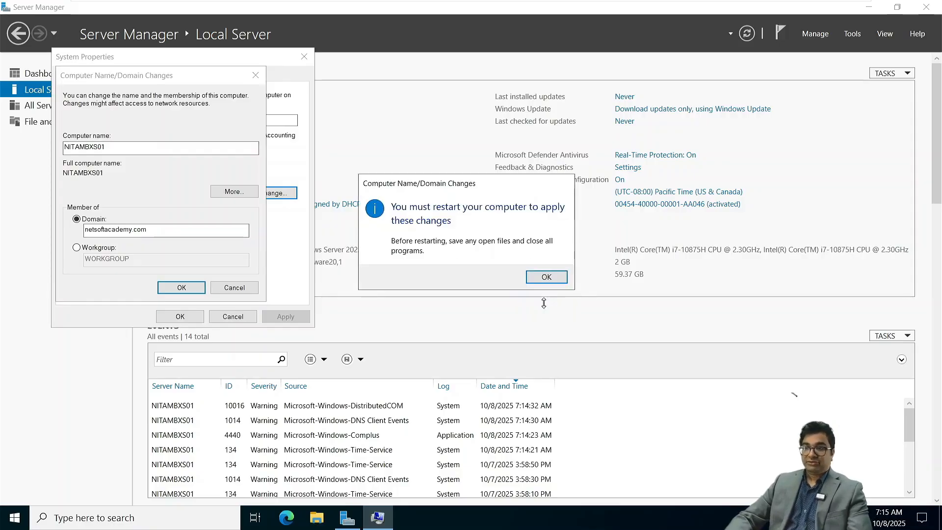
click(547, 277)
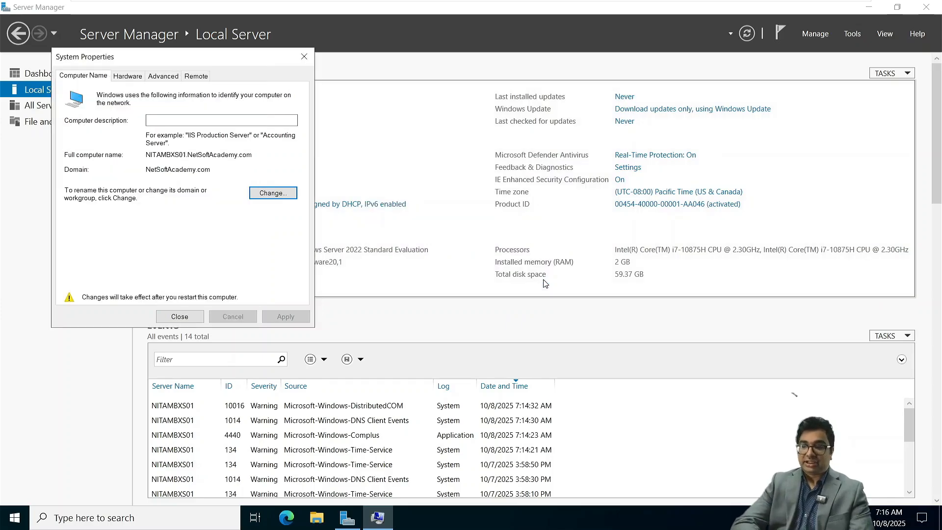
click(197, 322)
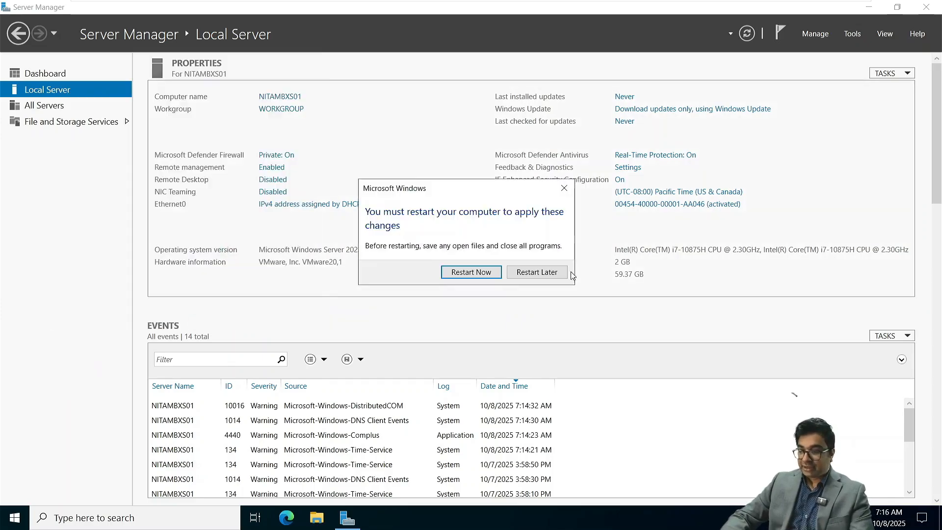
click(484, 271)
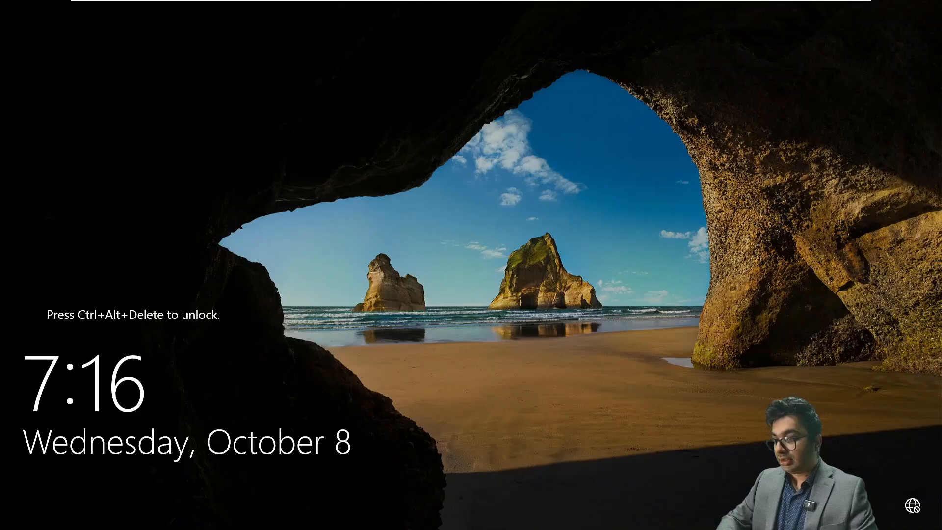
Step: Choose Other user at sign-in and enter the user name NETSOFTACADEMY\Administrator
mouse_move(411, 1)
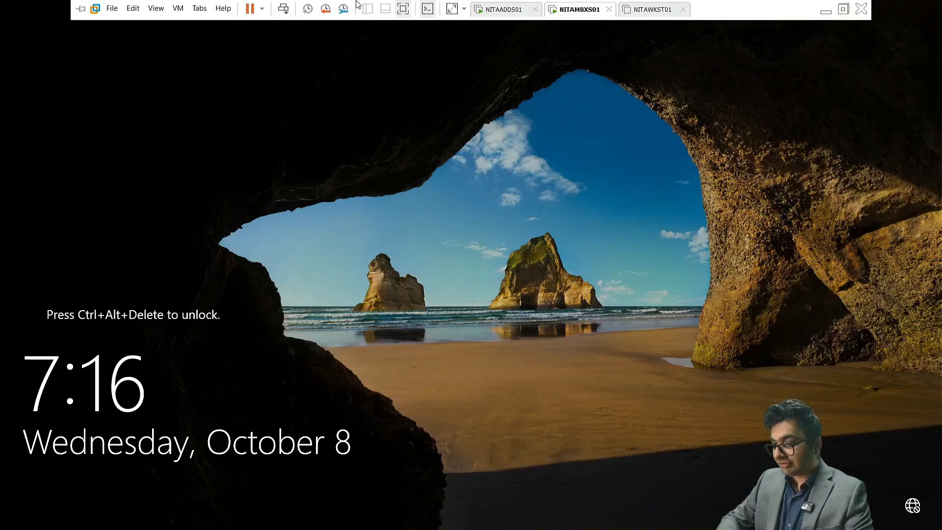
click(284, 10)
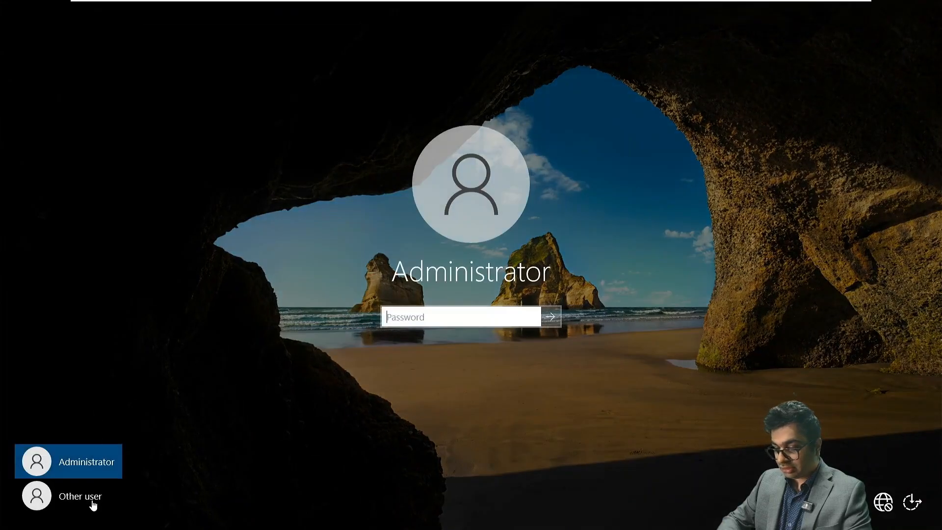
click(92, 499)
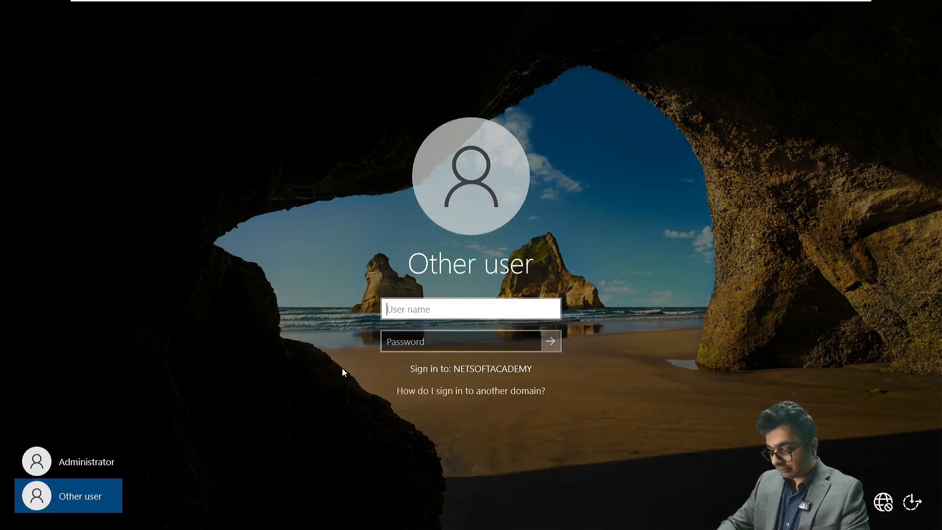
text(Admini)
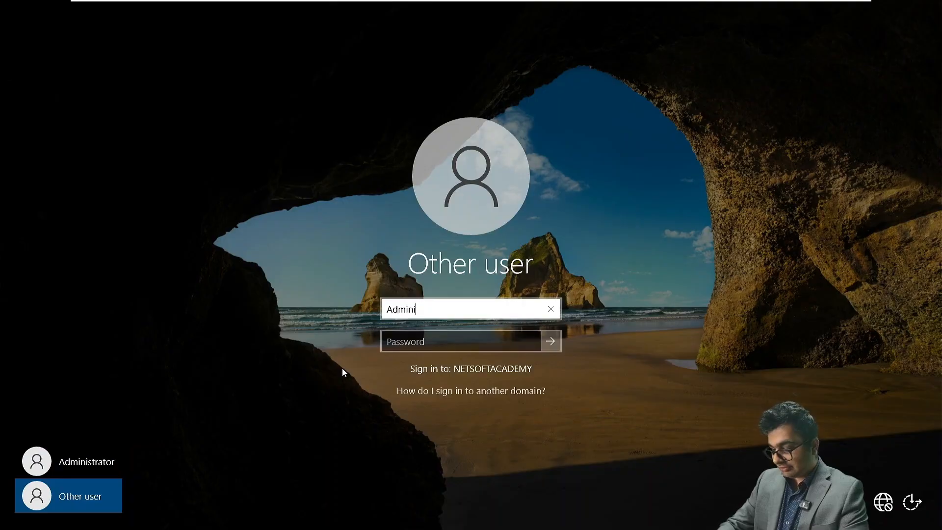
text(strator)
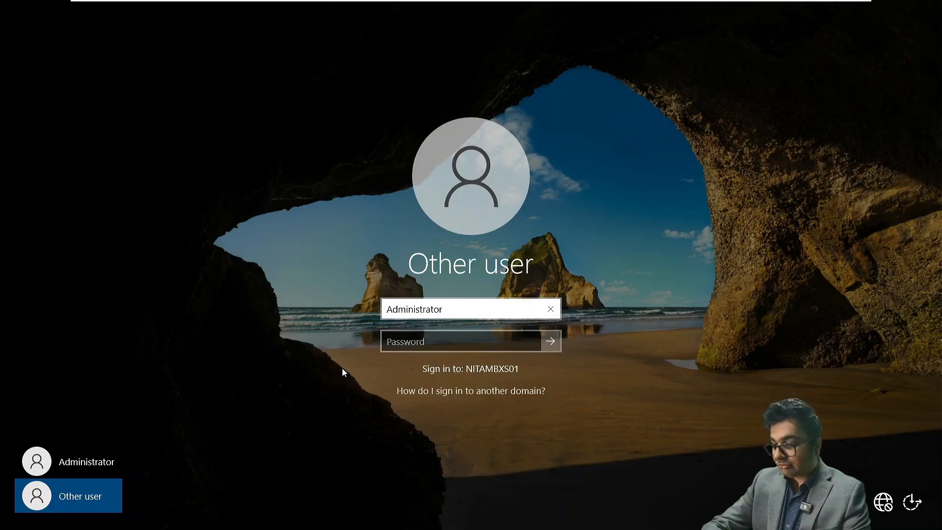
text(@net)
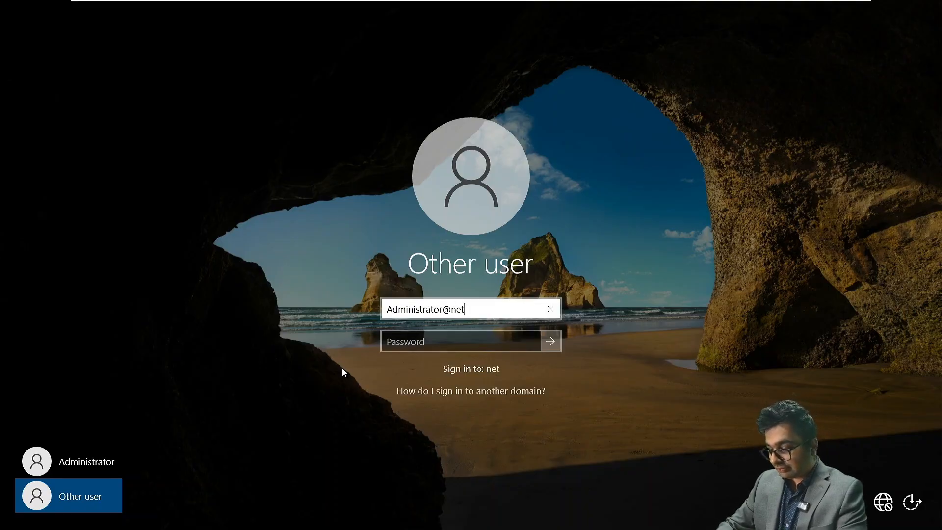
text(softacademy.com)
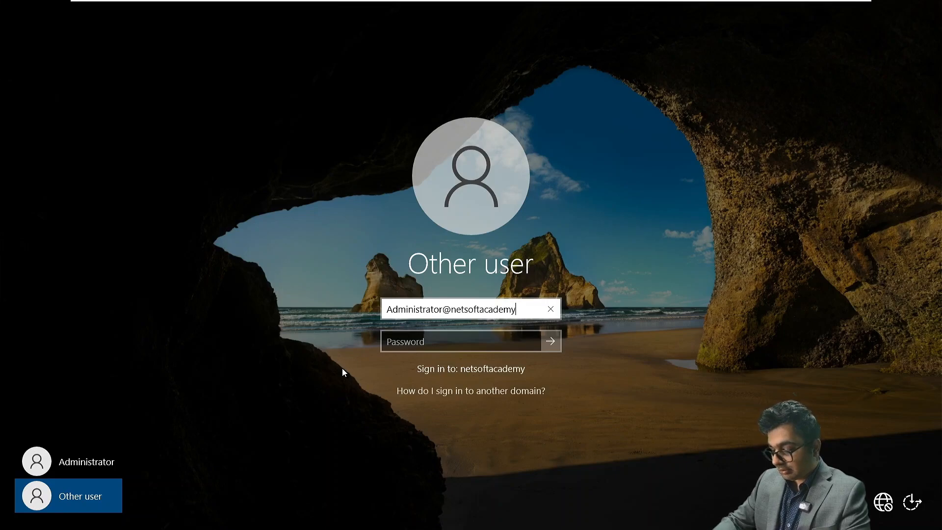
key(BackSpace)
key(BackSpace)
key(BackSpace)
key(BackSpace)
key(BackSpace)
key(BackSpace)
key(BackSpace)
key(BackSpace)
key(BackSpace)
key(BackSpace)
key(BackSpace)
key(BackSpace)
key(BackSpace)
key(BackSpace)
key(BackSpace)
key(BackSpace)
key(BackSpace)
key(BackSpace)
key(BackSpace)
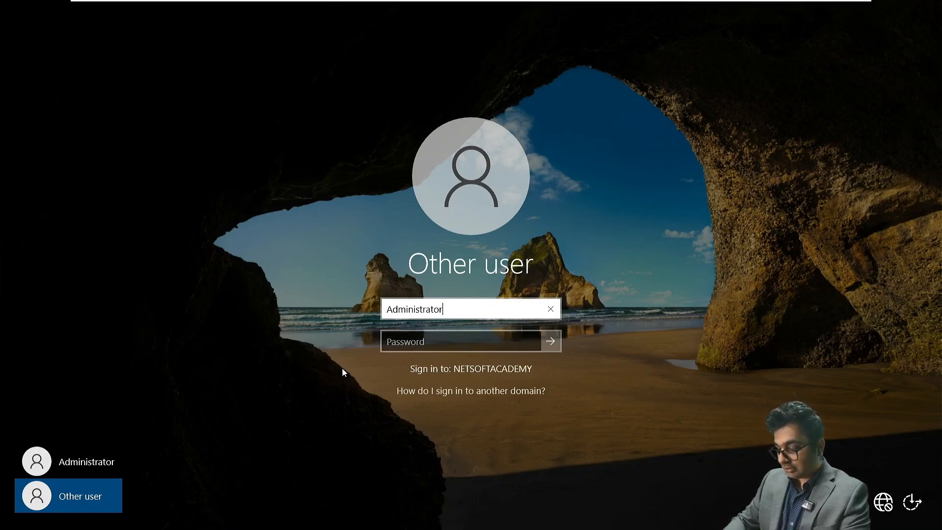
key(Left)
key(Left)
key(Left)
key(Left)
key(Left)
key(Left)
key(Left)
key(Left)
key(Left)
key(Left)
key(Left)
key(Left)
key(Left)
text(NETSOFT)
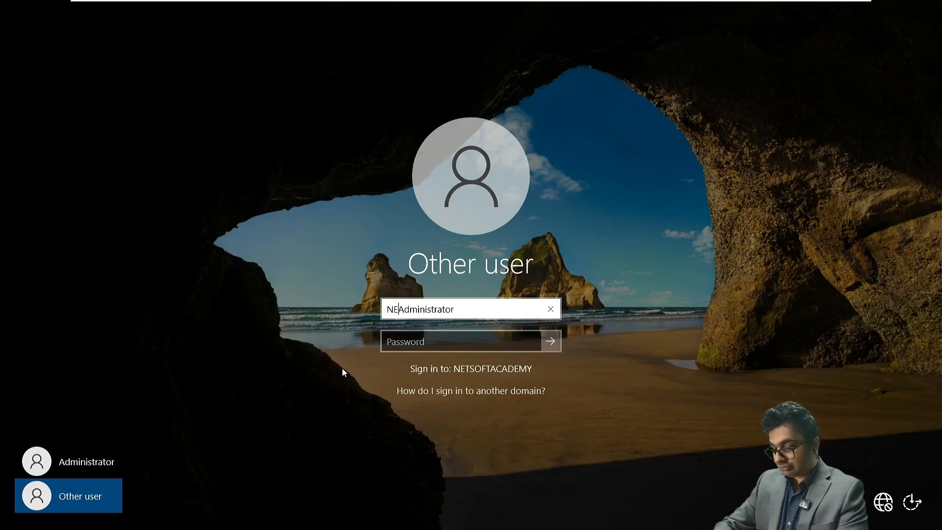
text(ACADEM)
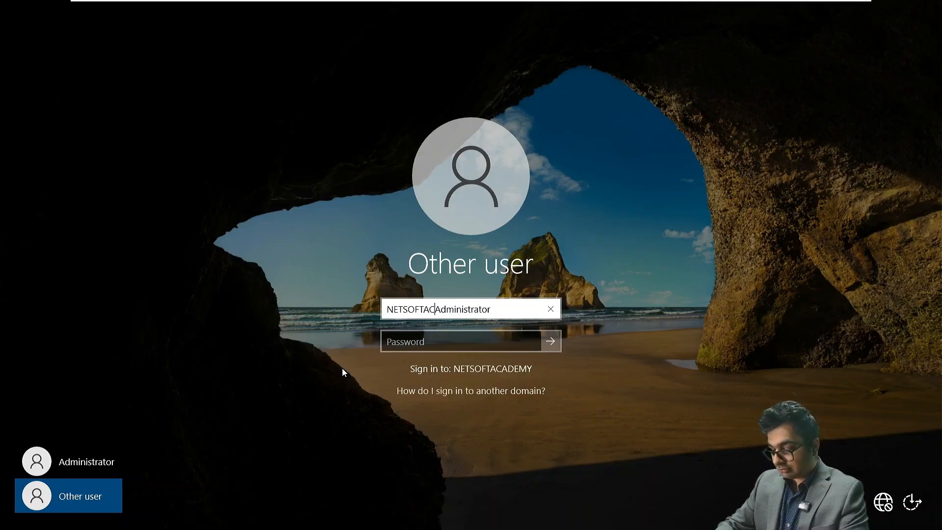
text(Y)
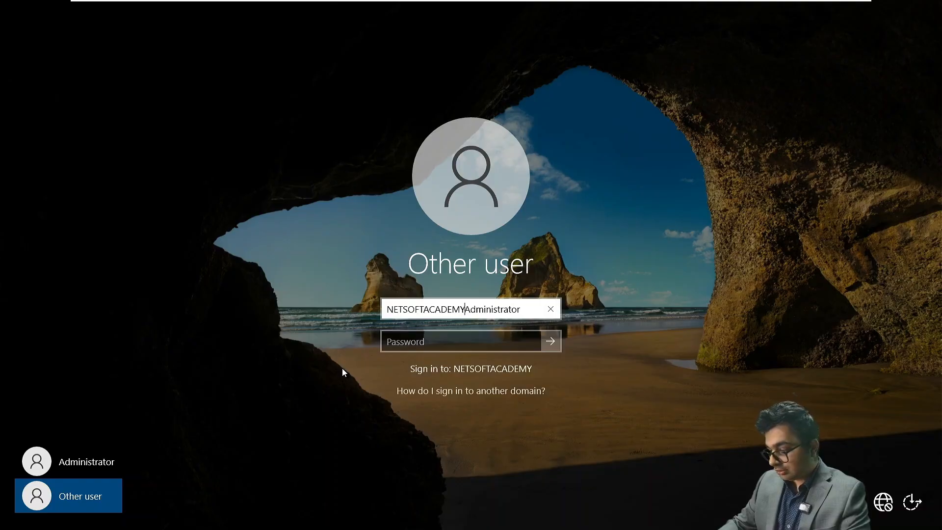
text(\)
Step: Enter the domain administrator's password and sign in
click(440, 340)
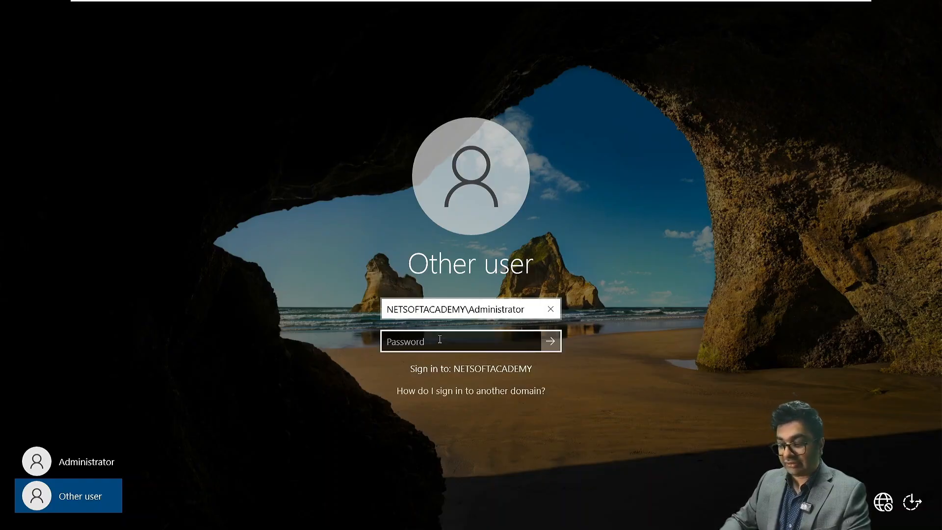
click(440, 339)
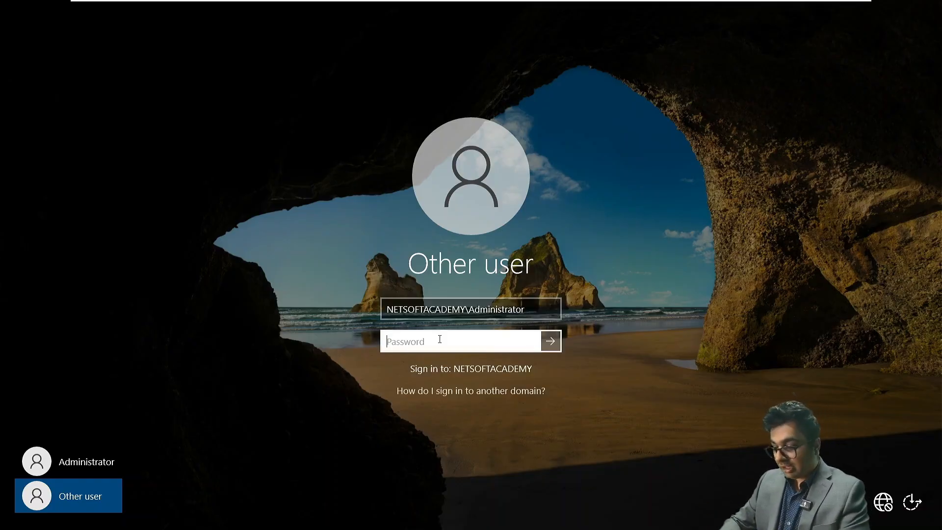
text(•••••••••••)
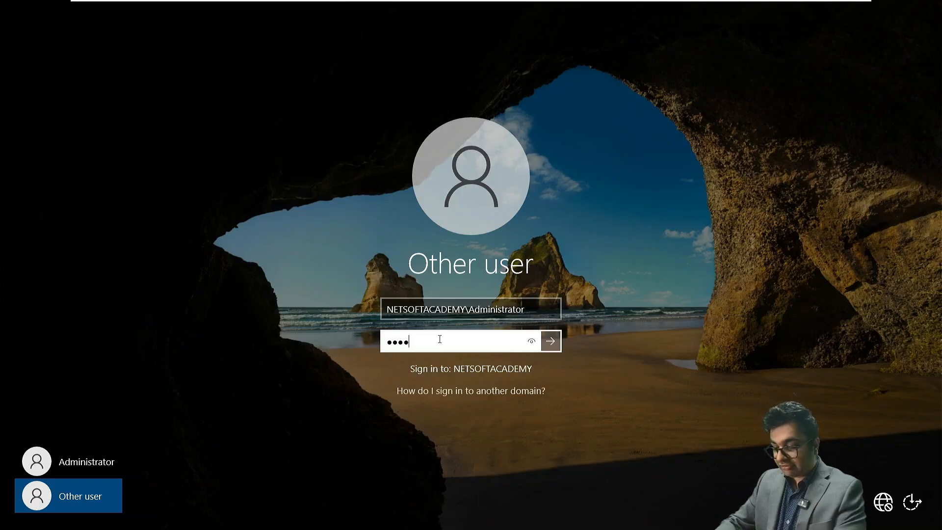
text(•)
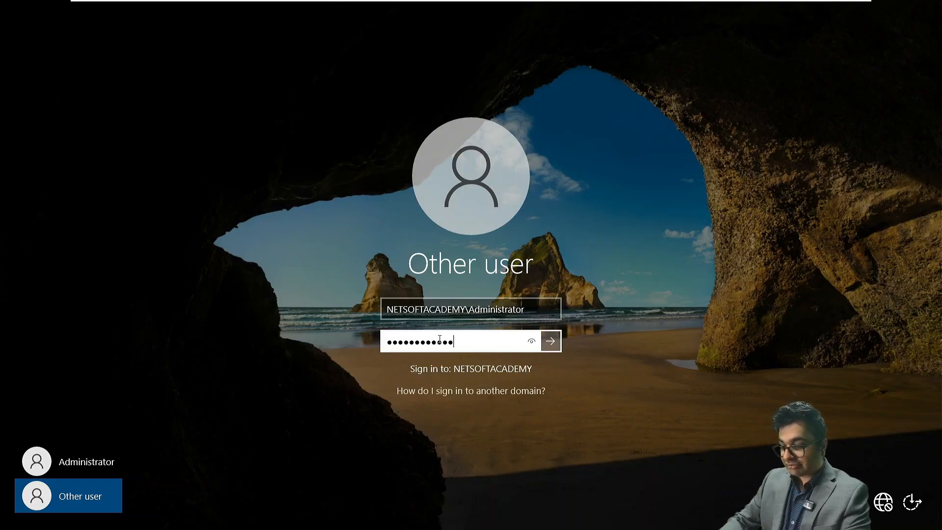
key(Return)
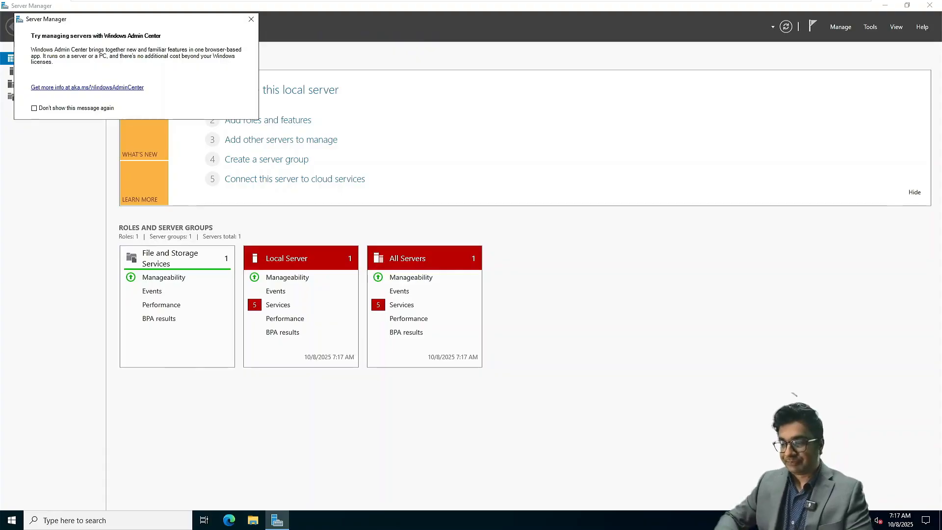
Step: Dismiss the Windows Admin Center notice and open Ethernet0's Network Connections from Local Server
click(251, 19)
click(42, 73)
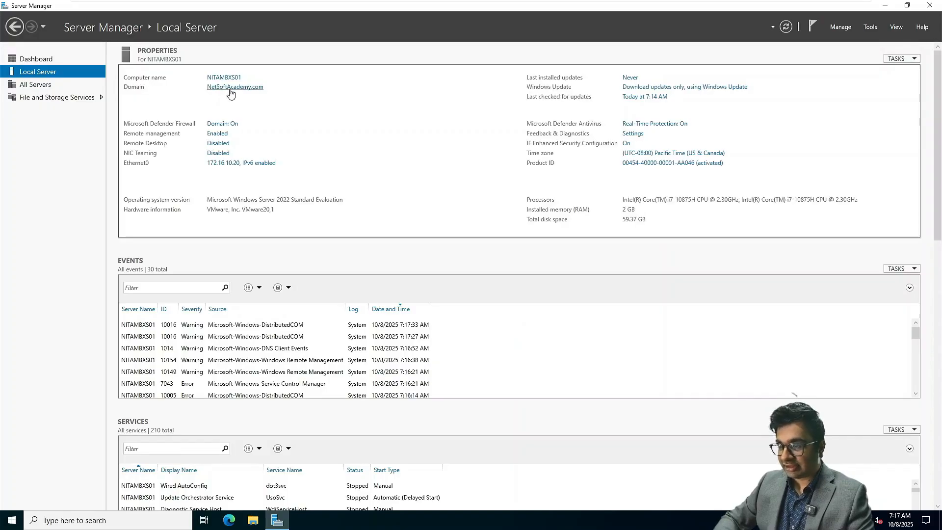
click(237, 164)
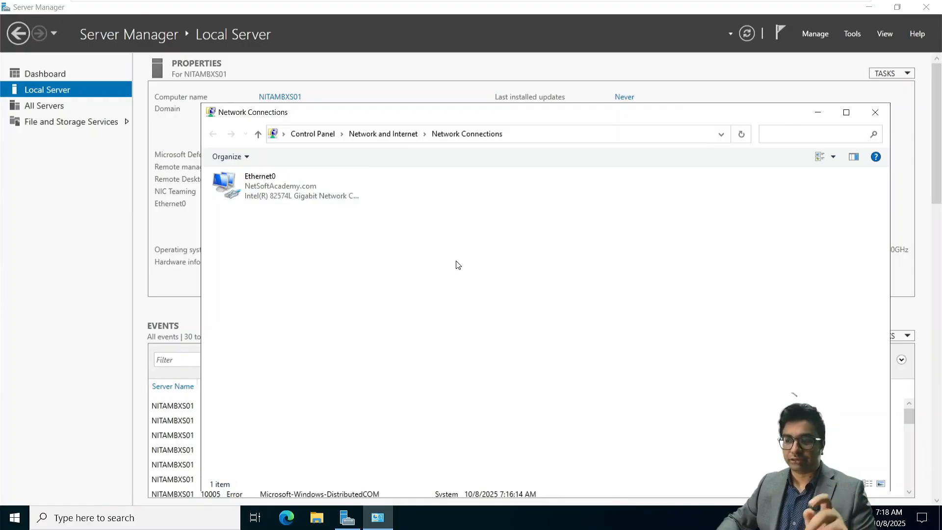
Step: Review Ethernet0's IPv4 settings (172.16.10.20, DNS 172.16.10.10) and close Network Connections
right_click(274, 183)
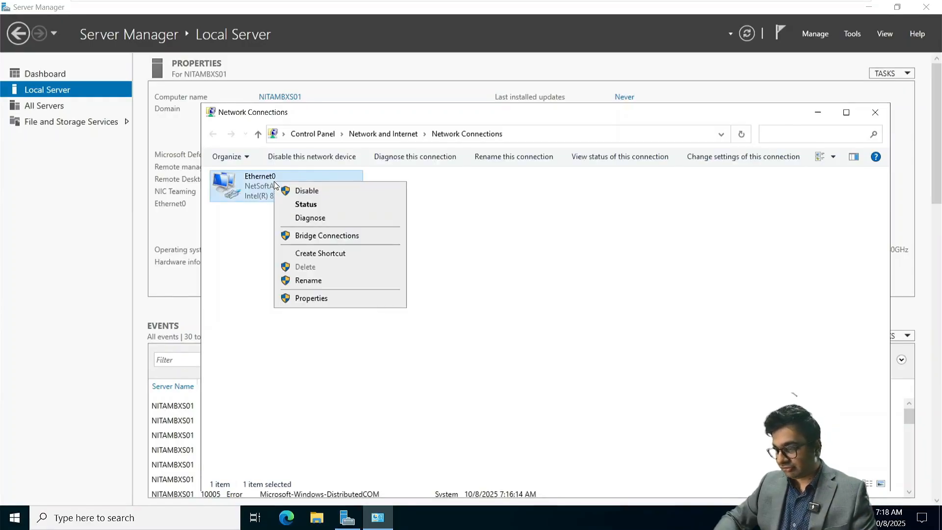
click(312, 299)
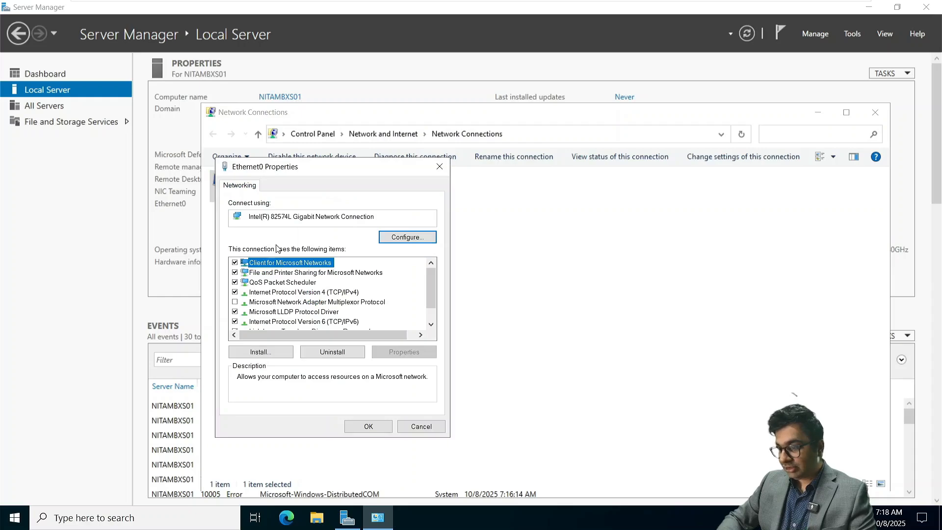
double_click(282, 292)
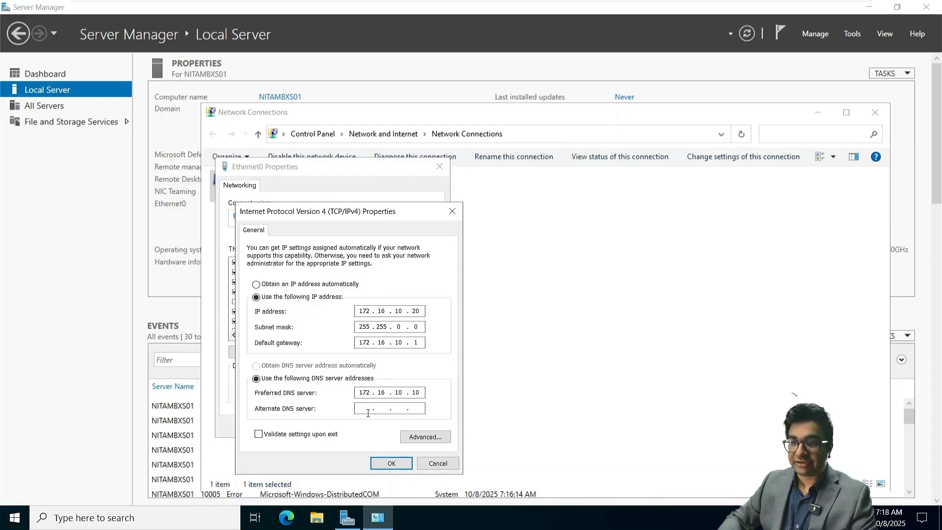
click(391, 463)
click(376, 425)
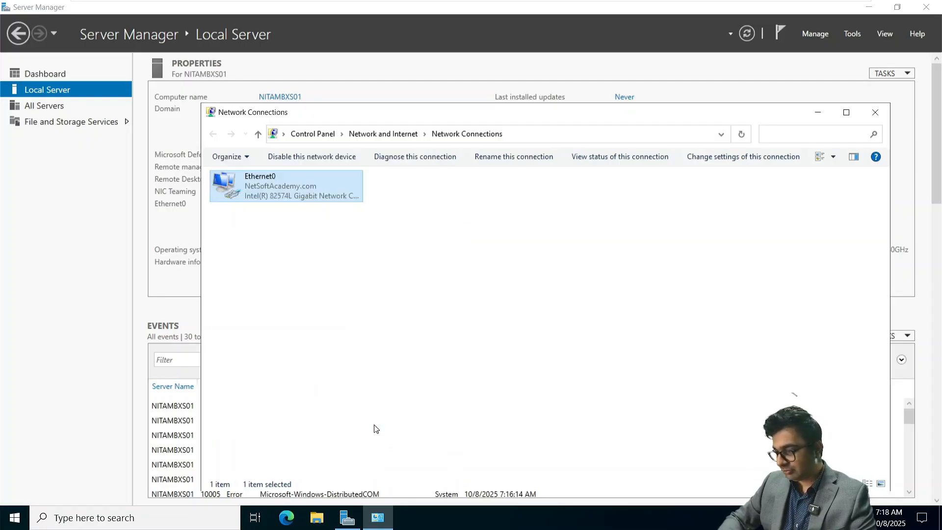
click(870, 122)
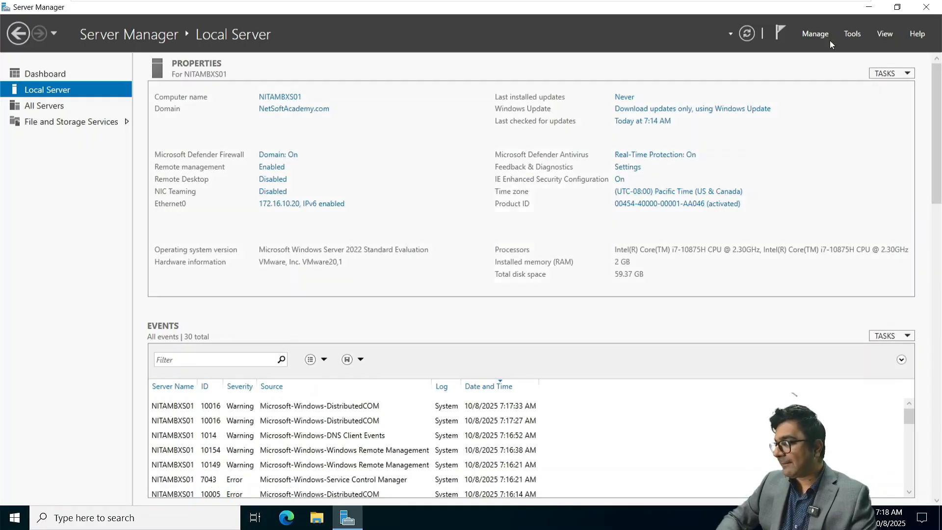
Step: Open and dismiss the Tools menu, cancelling the page location edit
click(854, 33)
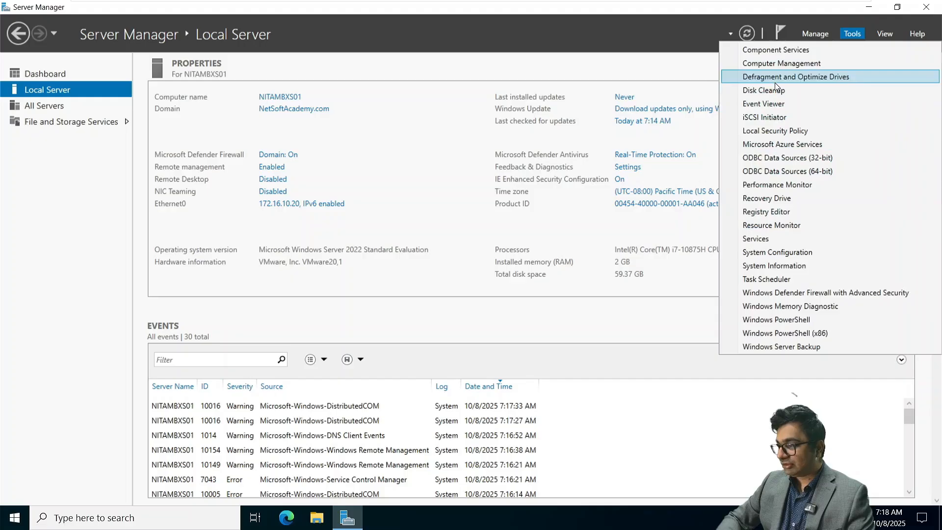
click(540, 35)
click(539, 34)
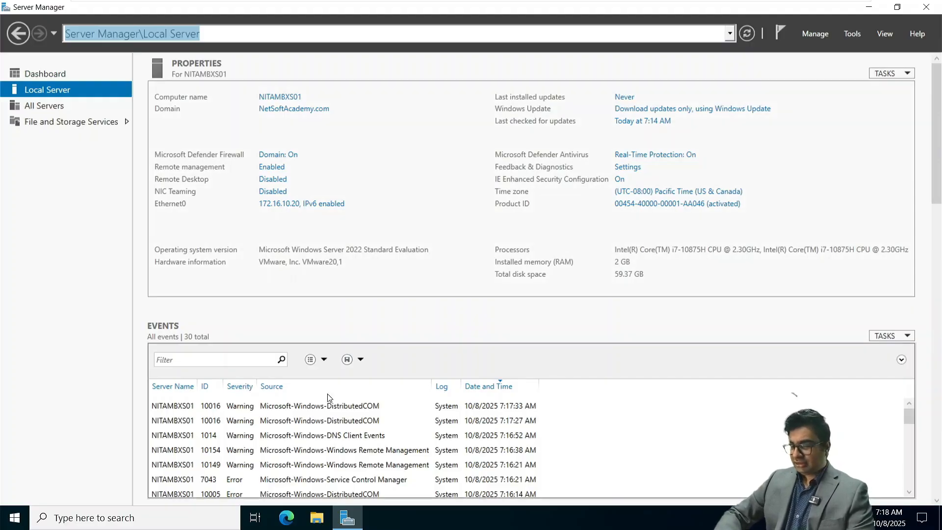
click(332, 318)
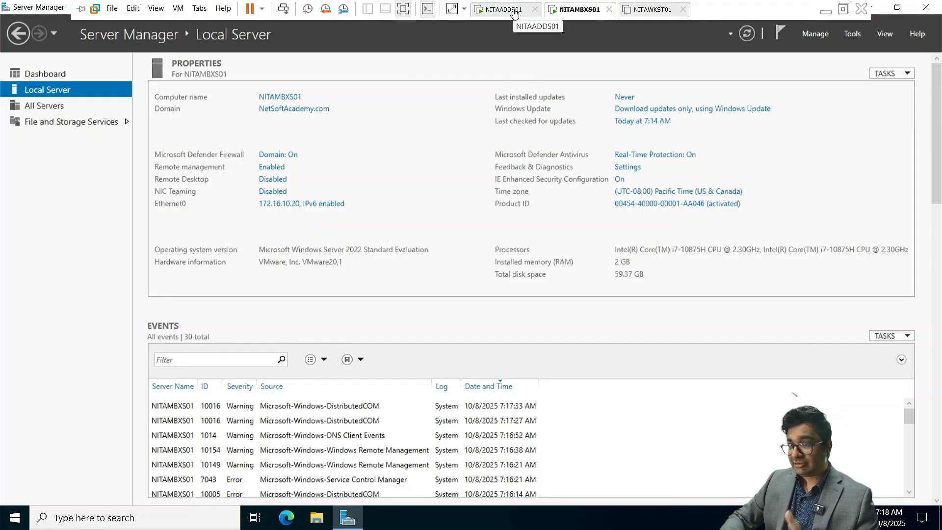
Step: On NITAADDS01, list Users with full names, confirm Enterprise Admins holds only Administrator, then return to NITAMBXS01
click(514, 12)
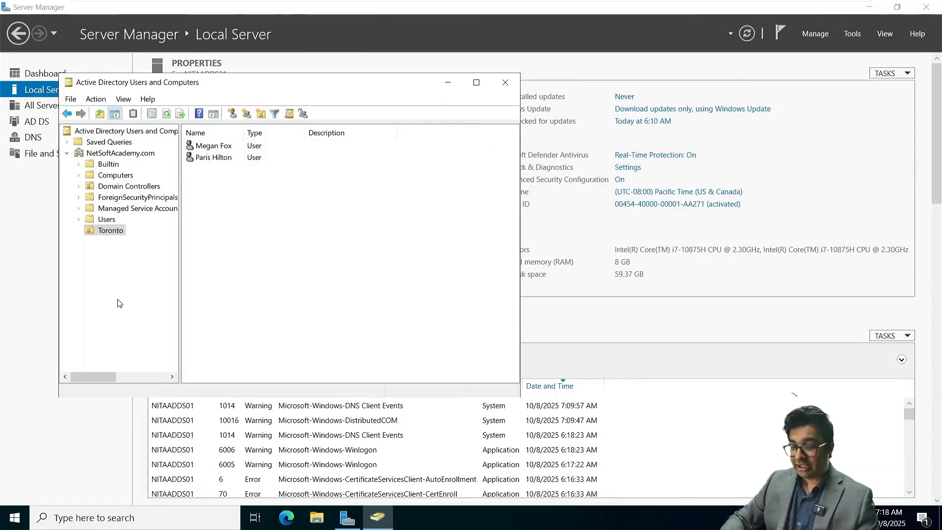
click(106, 218)
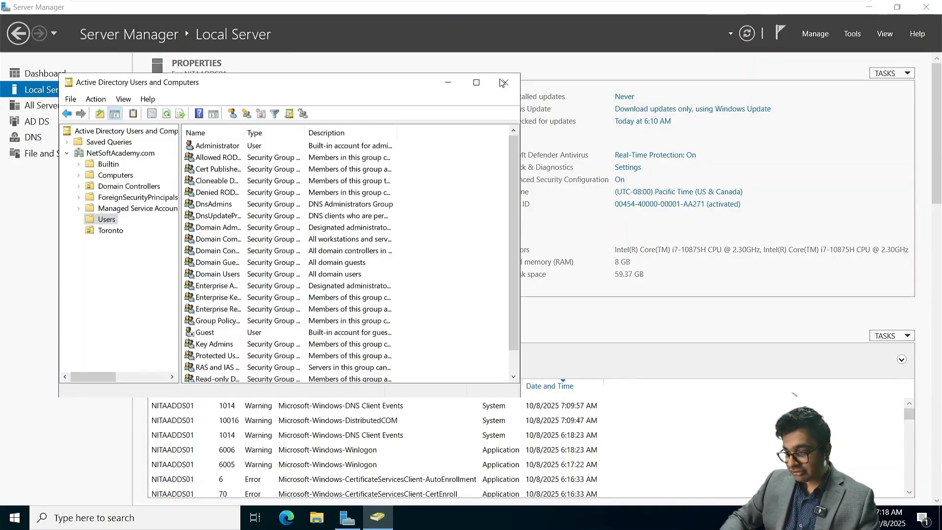
click(476, 82)
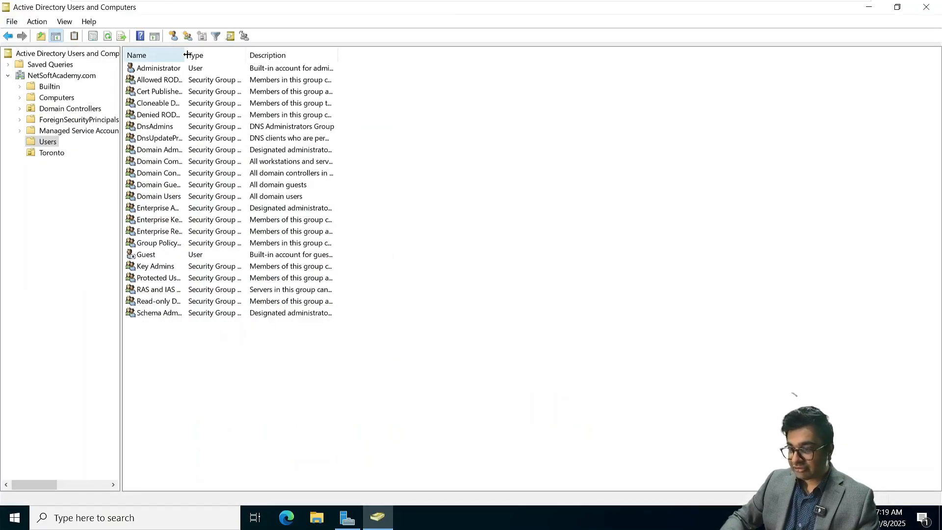
drag(184, 55, 261, 55)
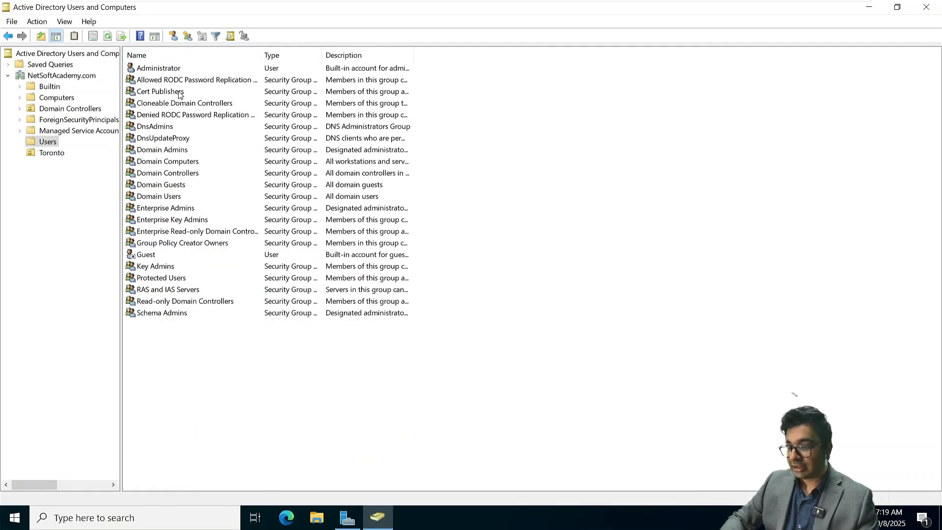
double_click(171, 209)
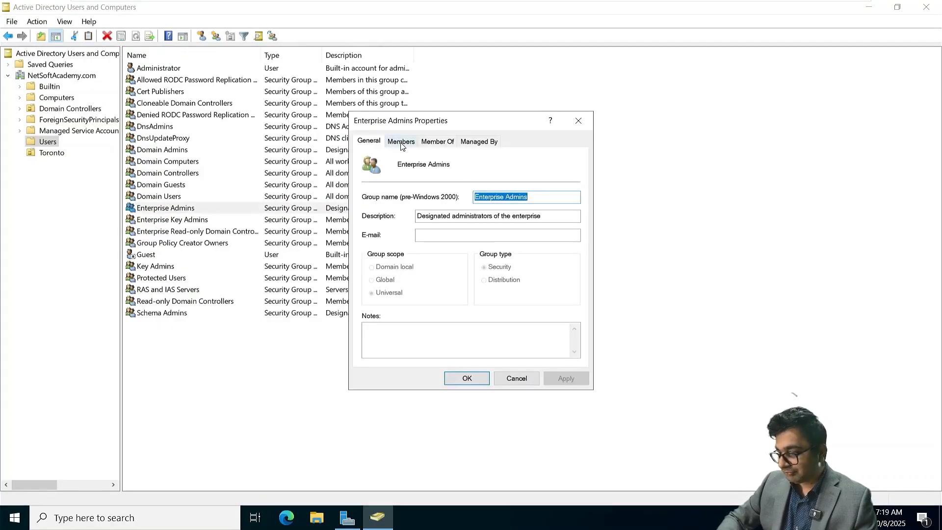
click(401, 143)
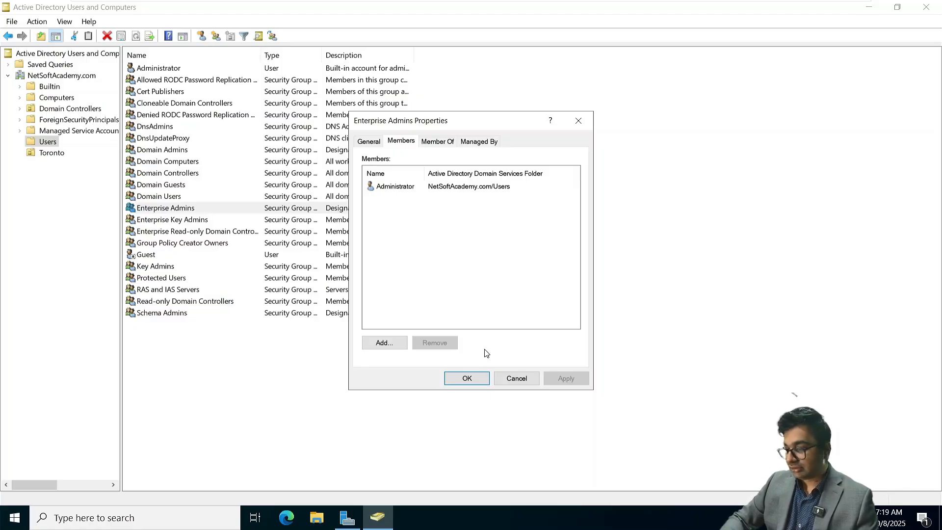
click(470, 378)
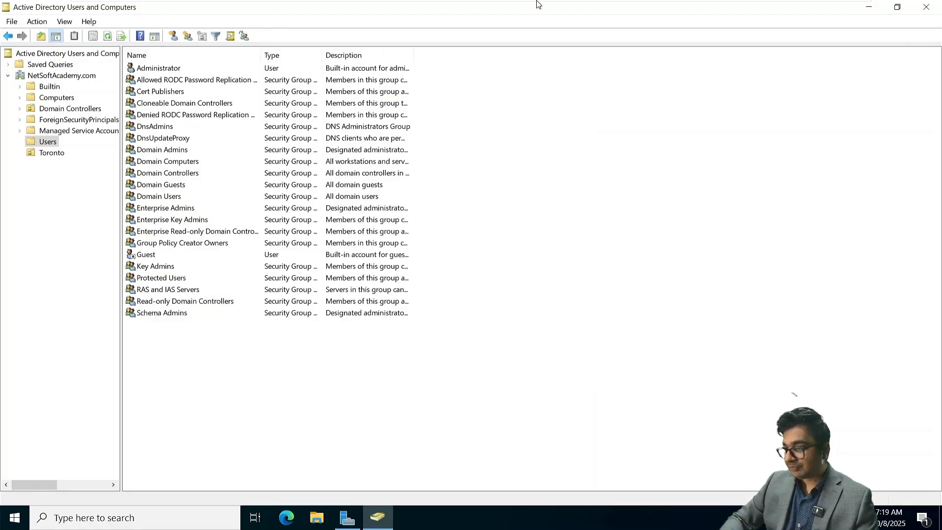
click(566, 10)
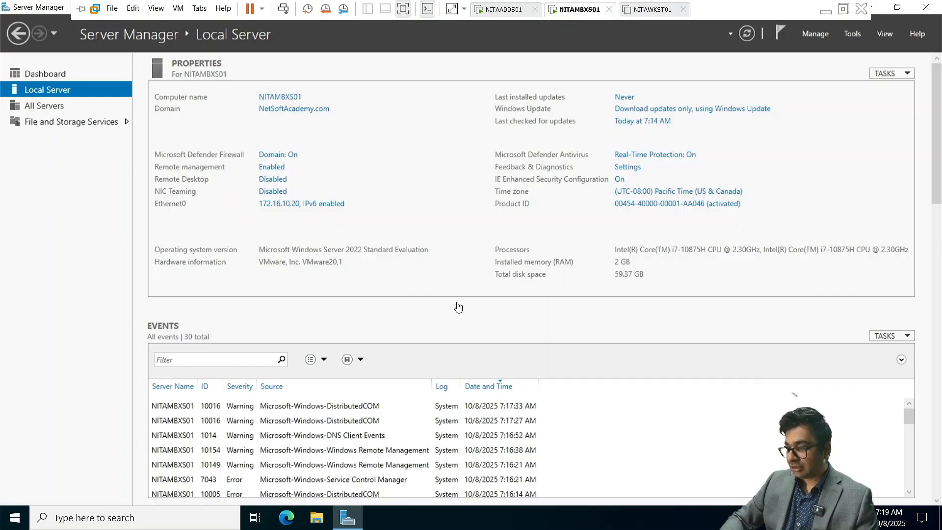
Step: Launch Windows PowerShell on NITAMBXS01, place it over Server Manager, and bring up the Exchange 2019 notes
click(15, 518)
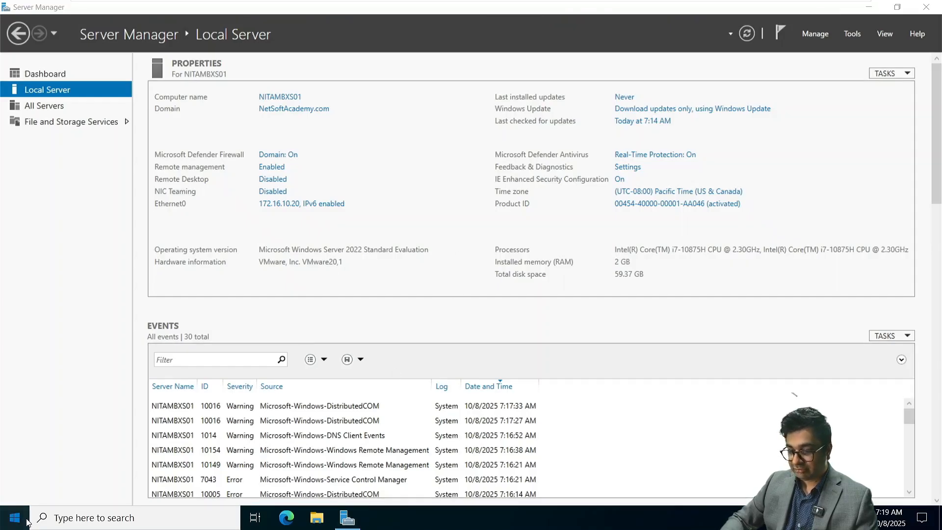
click(293, 177)
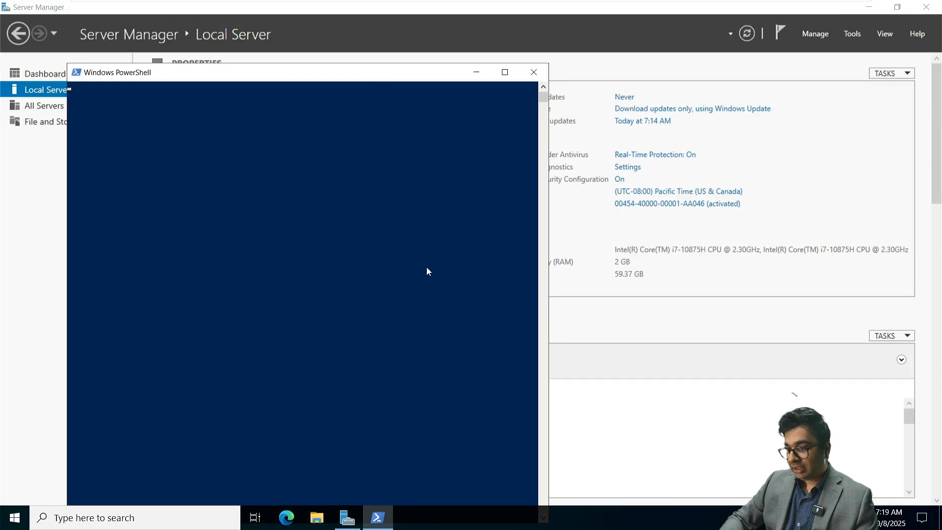
drag(368, 74, 425, 12)
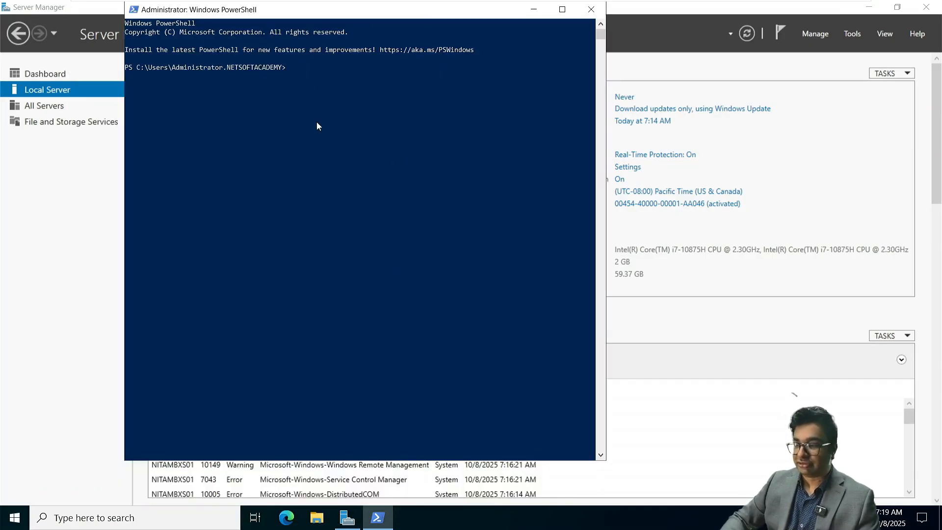
ctrl+scroll(309, 87, up, 3)
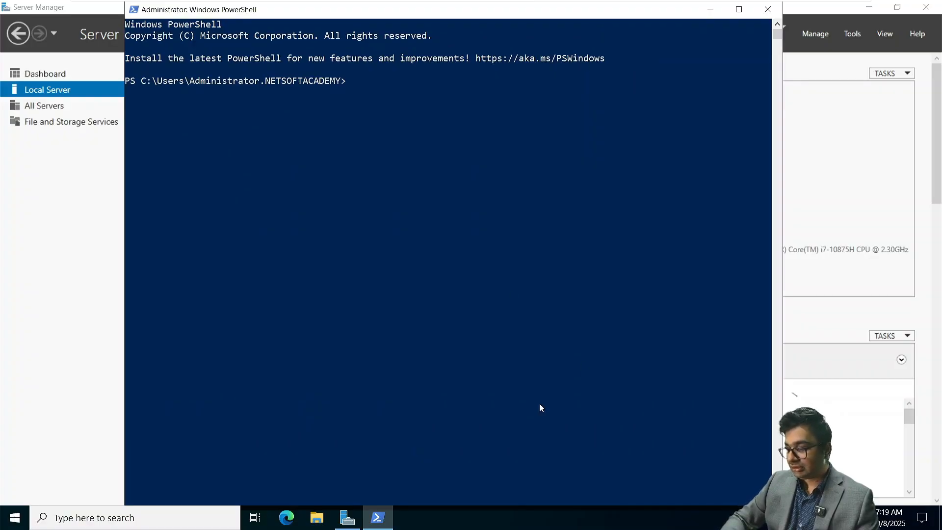
key(super+Tab)
click(555, 191)
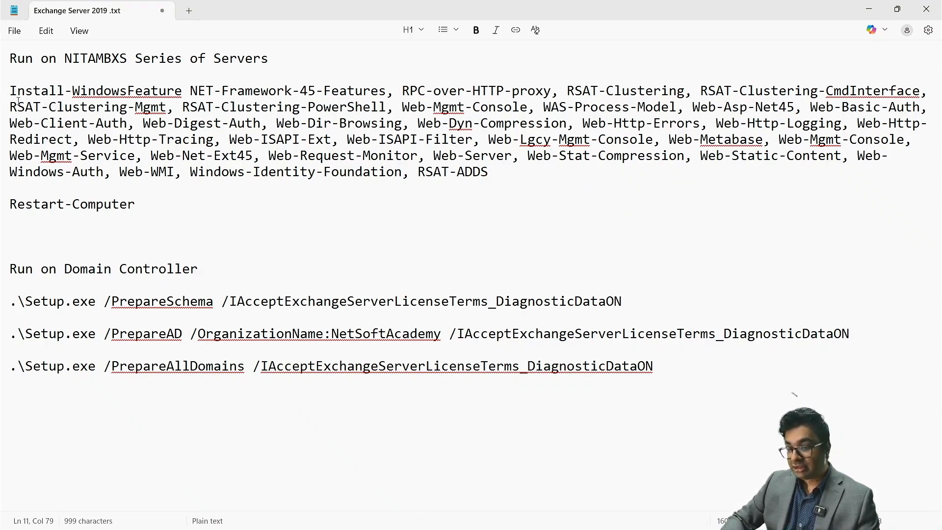
Step: Select and copy the full Install-WindowsFeature prerequisites command from the Exchange Server 2019 notes
drag(9, 90, 533, 174)
key(super+c)
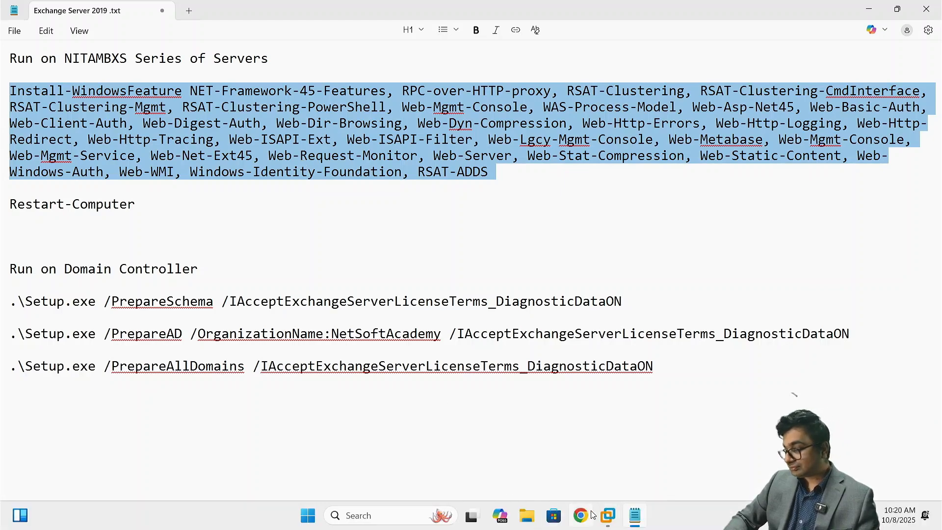
click(608, 515)
key(super+Tab)
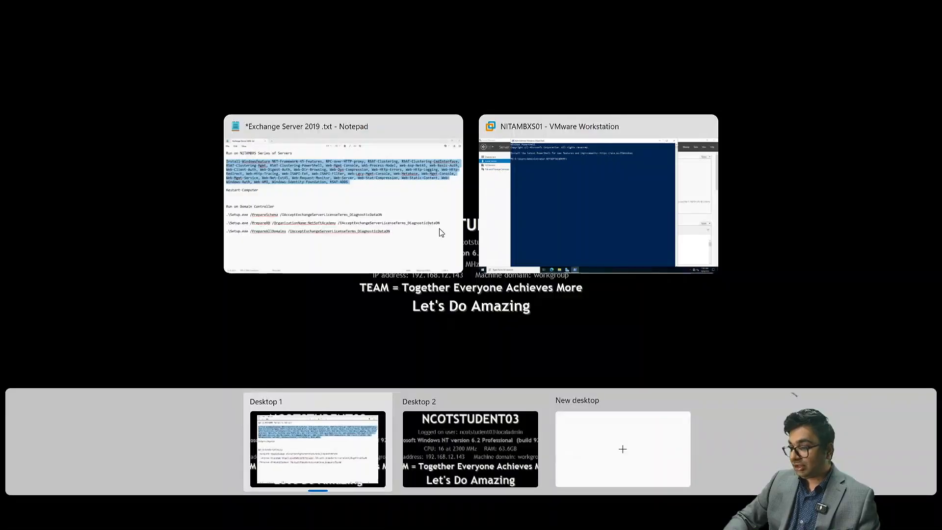
Step: Paste the copied Install-WindowsFeature command at the NITAMBXS01 PowerShell prompt and run it
click(557, 194)
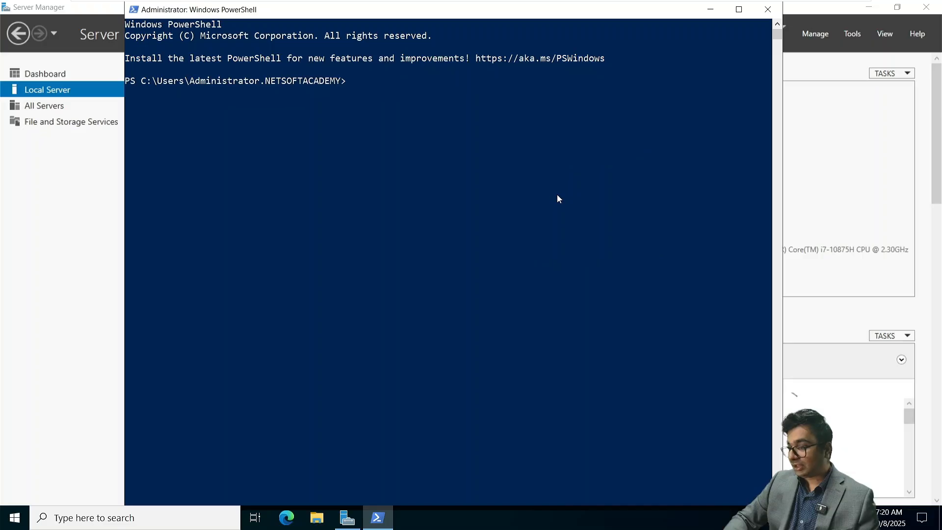
right_click(361, 84)
key(BackSpace)
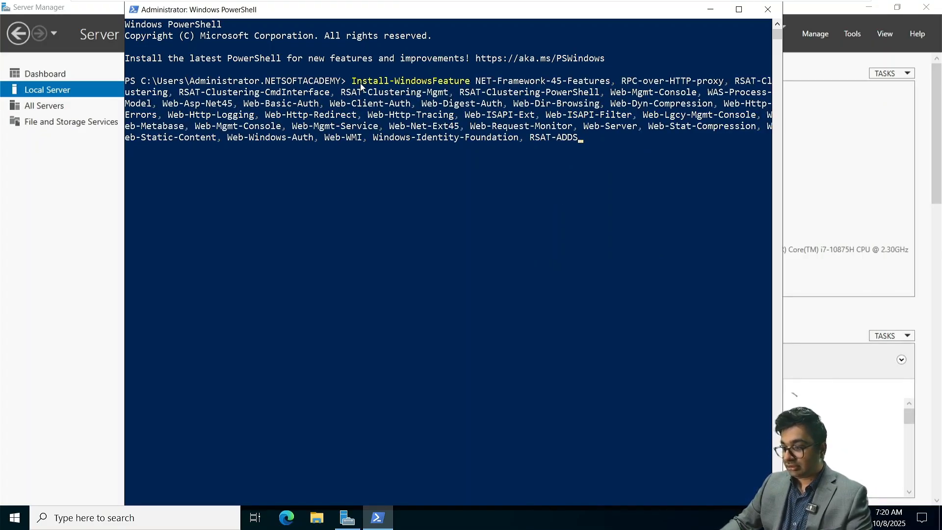
key(Return)
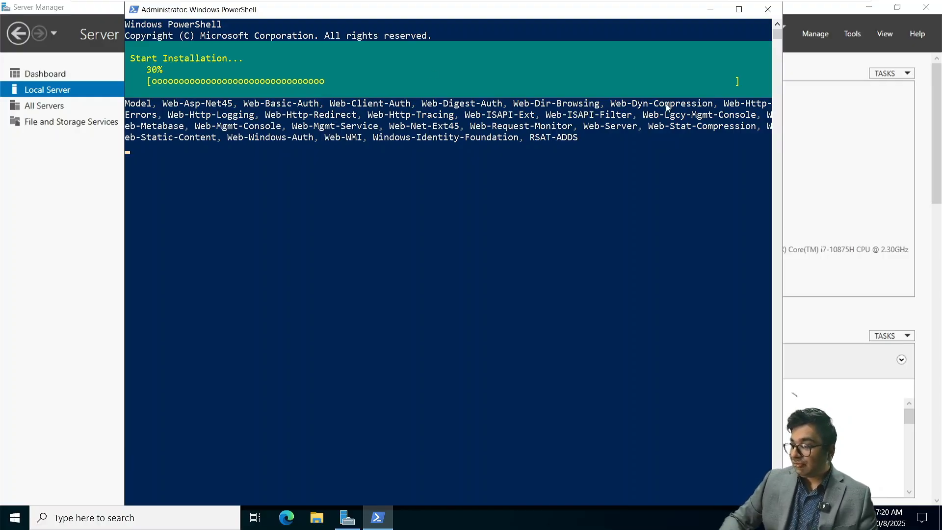
key(super+Tab)
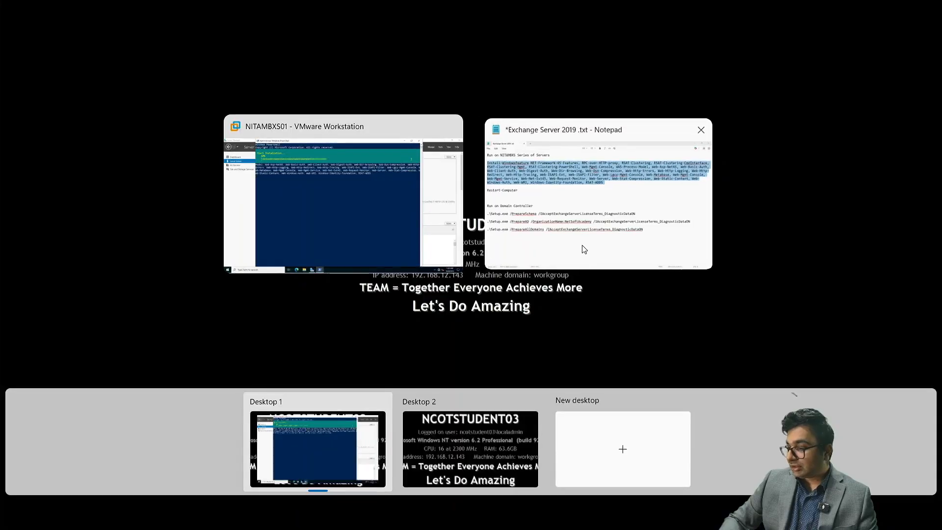
Step: Deselect the command in the notes, point out the RSAT-Clustering entries, and return to the 88% installation
click(585, 248)
click(638, 91)
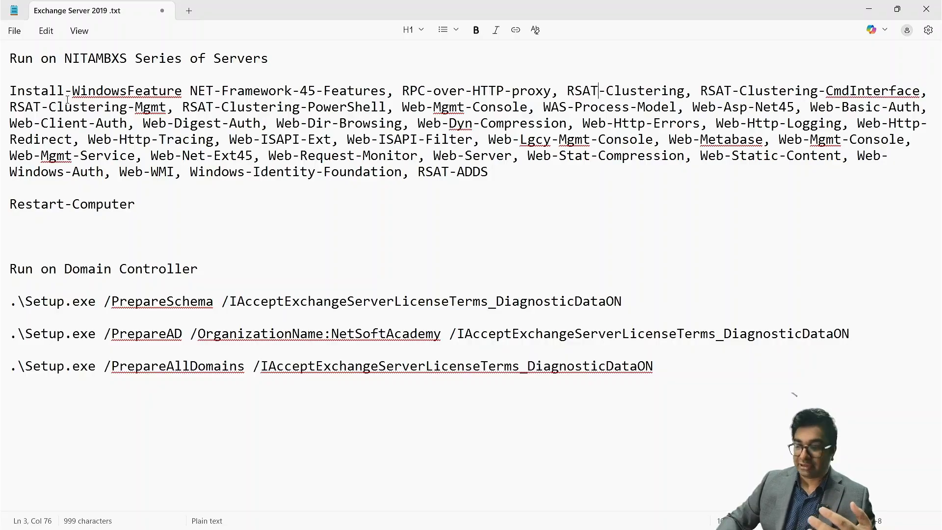
click(95, 108)
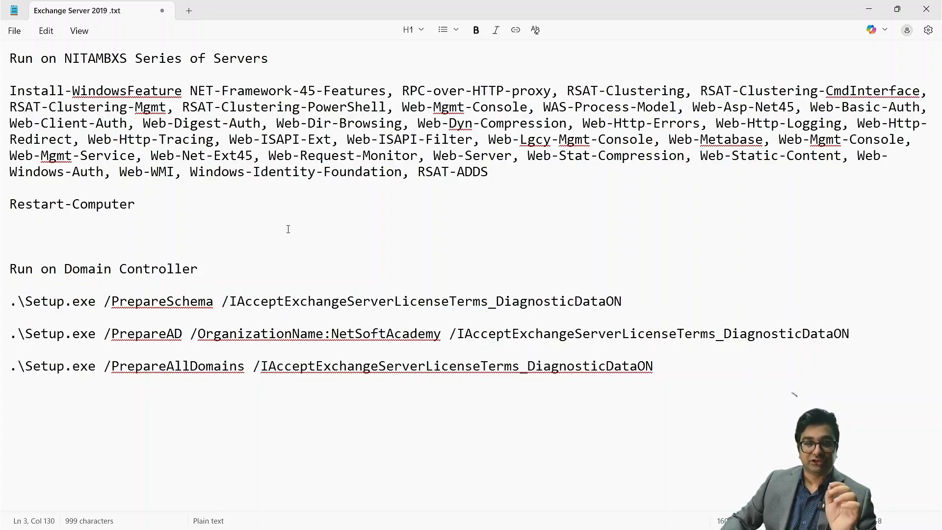
key(super+Tab)
click(553, 197)
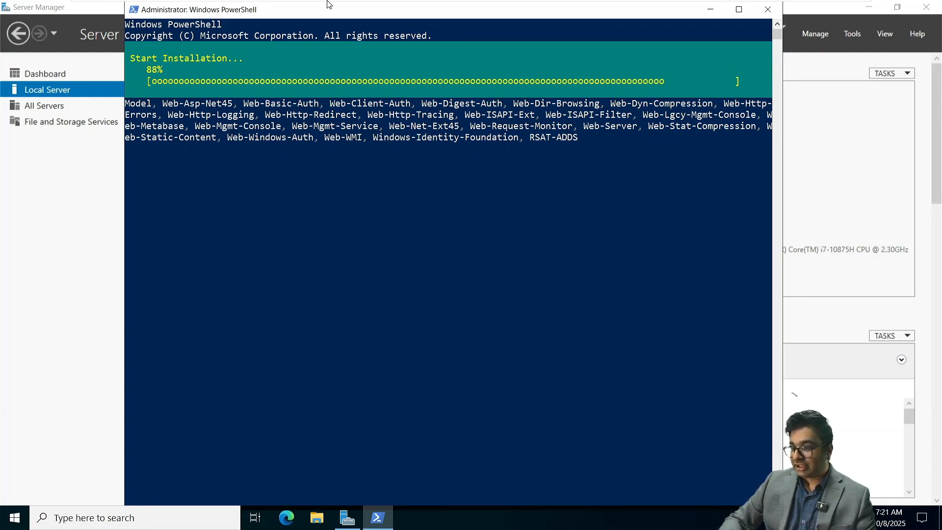
Step: Review NITAMBXS01's VM settings, leaving memory at 2048 MB, while the feature install completes successfully
mouse_move(329, 3)
right_click(562, 10)
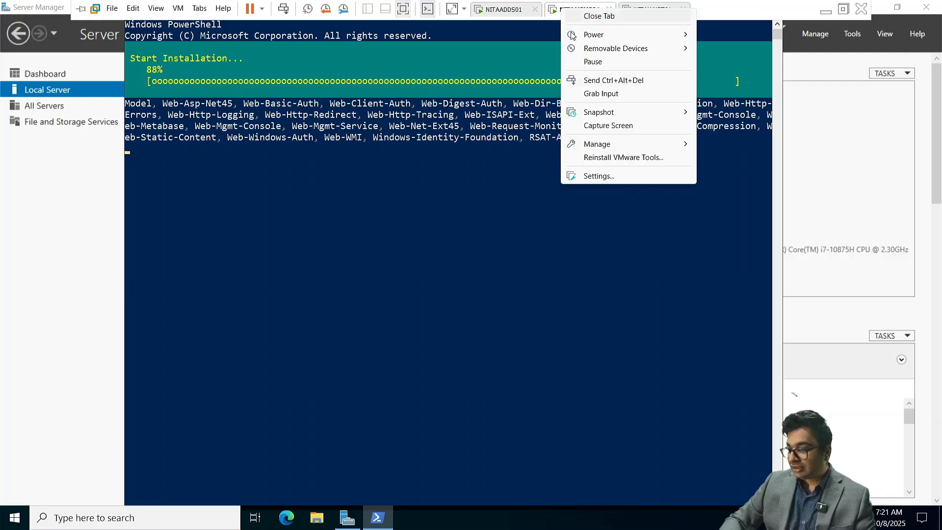
click(589, 177)
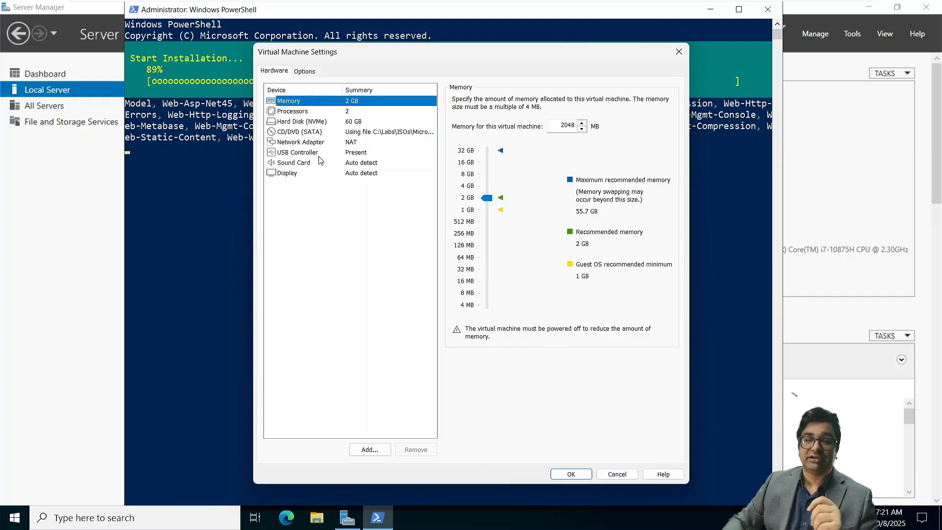
click(569, 475)
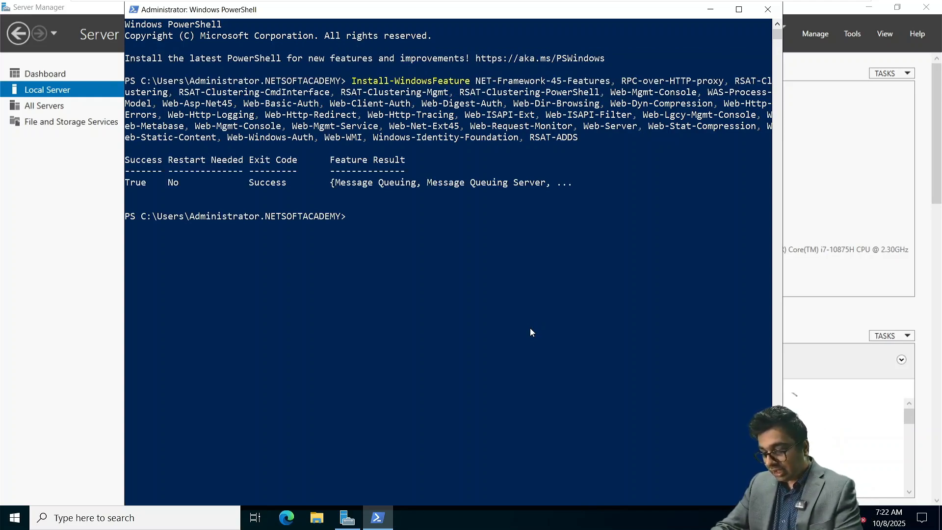
Step: Run Restart-Computer in PowerShell to reboot NITAMBXS01, correcting the capital-O typo first
text(estart-C)
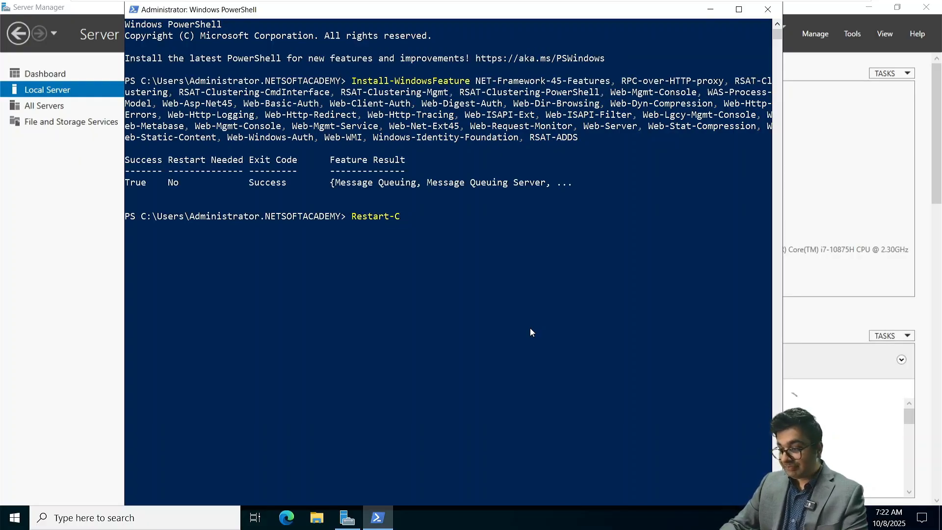
key(BackSpace)
key(BackSpace)
key(BackSpace)
key(BackSpace)
key(BackSpace)
key(BackSpace)
key(BackSpace)
key(BackSpace)
key(BackSpace)
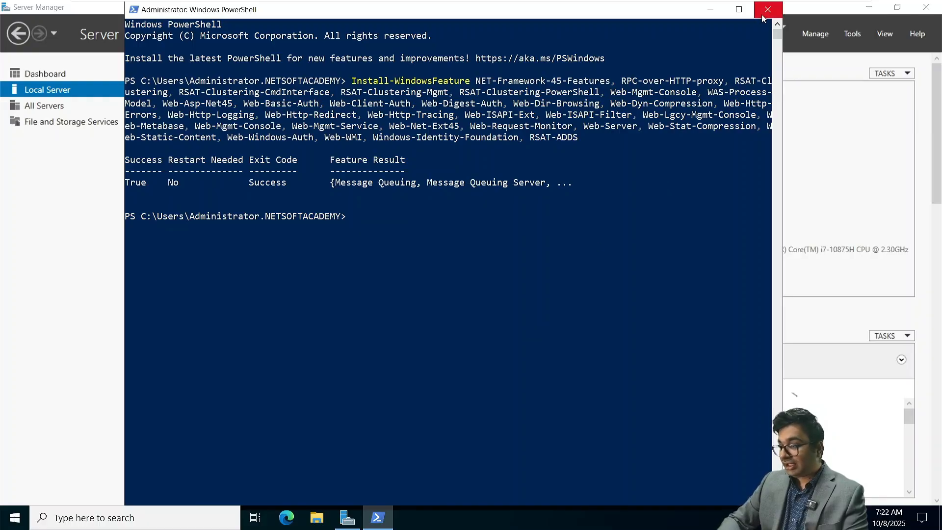
text(Restart)
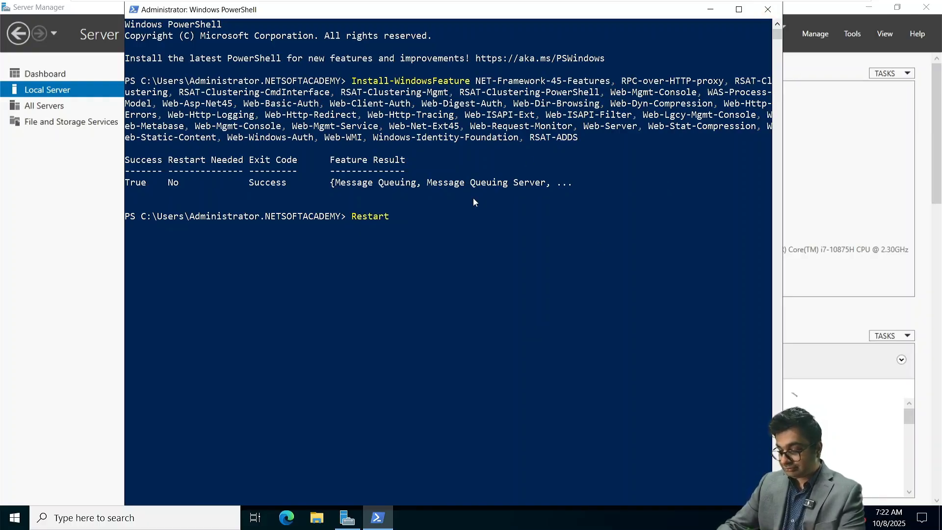
text(-COmputer)
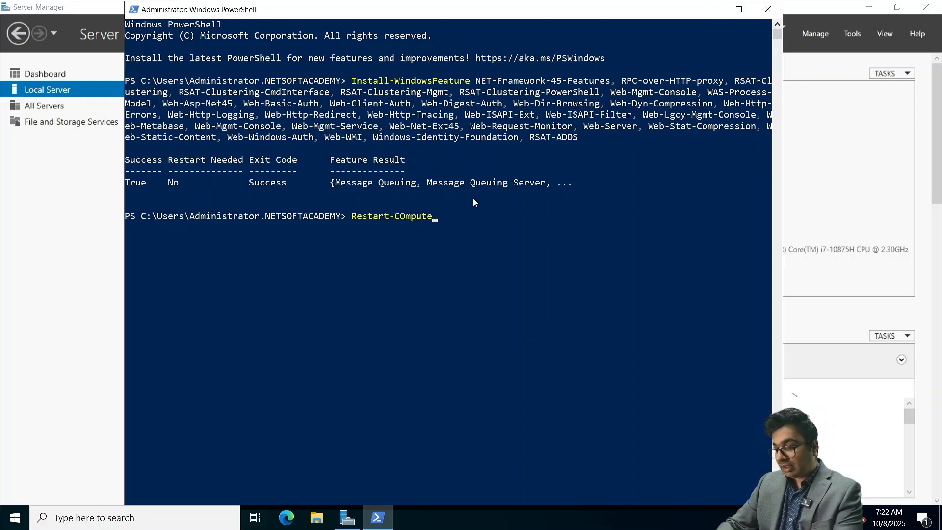
key(Left)
key(Left)
key(Left)
key(Left)
key(Left)
key(Left)
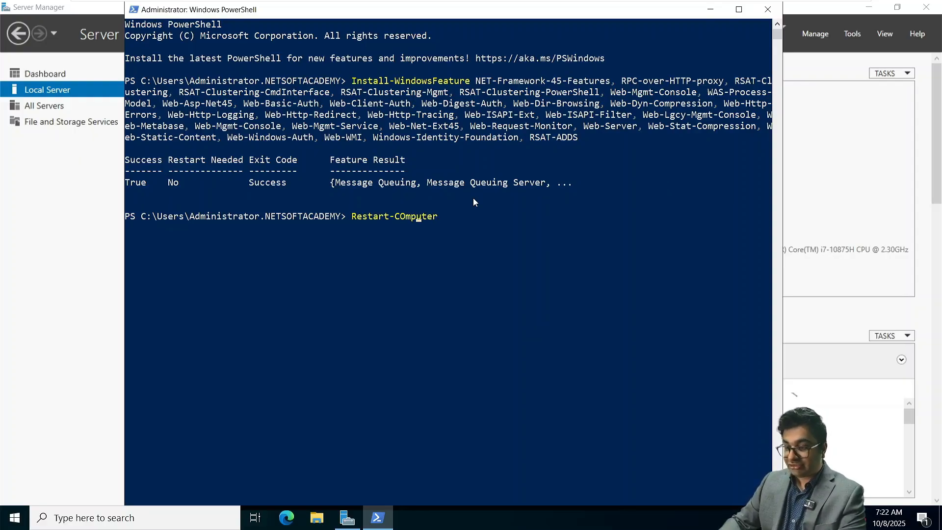
key(BackSpace)
text(o)
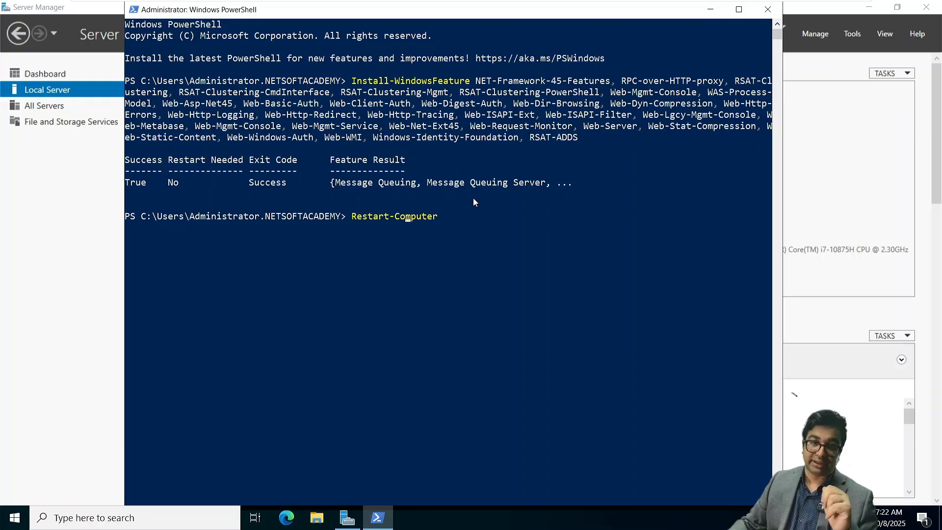
key(Return)
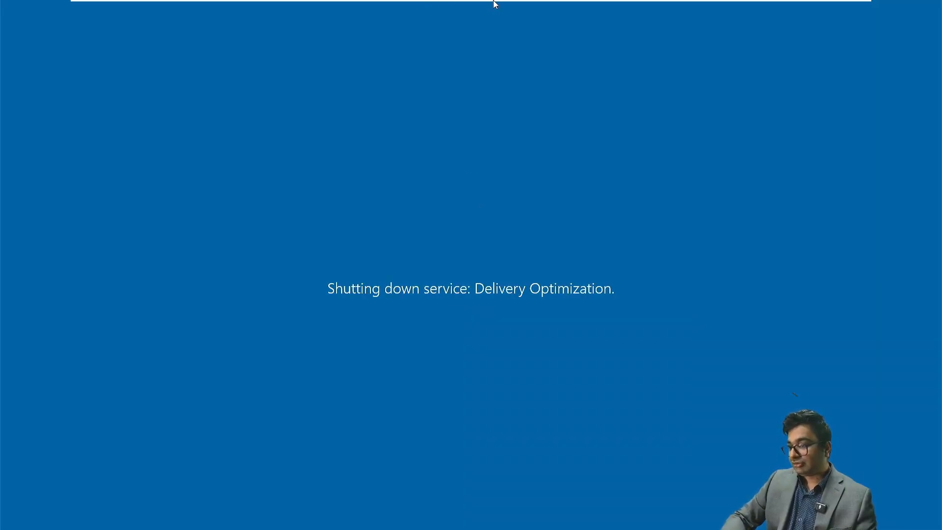
Step: Raise NITAMBXS01's virtual machine memory from 2 GB to 8 GB (8192 MB)
mouse_move(494, 4)
right_click(584, 7)
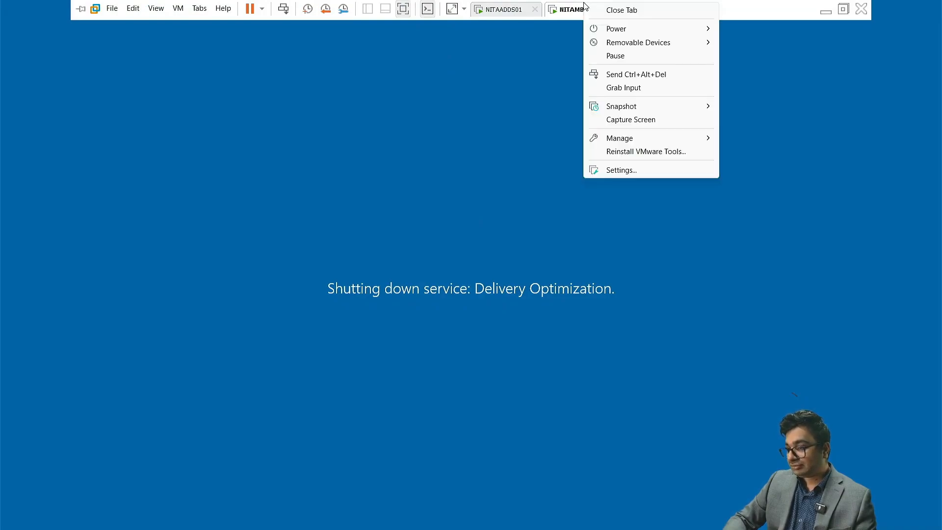
click(615, 170)
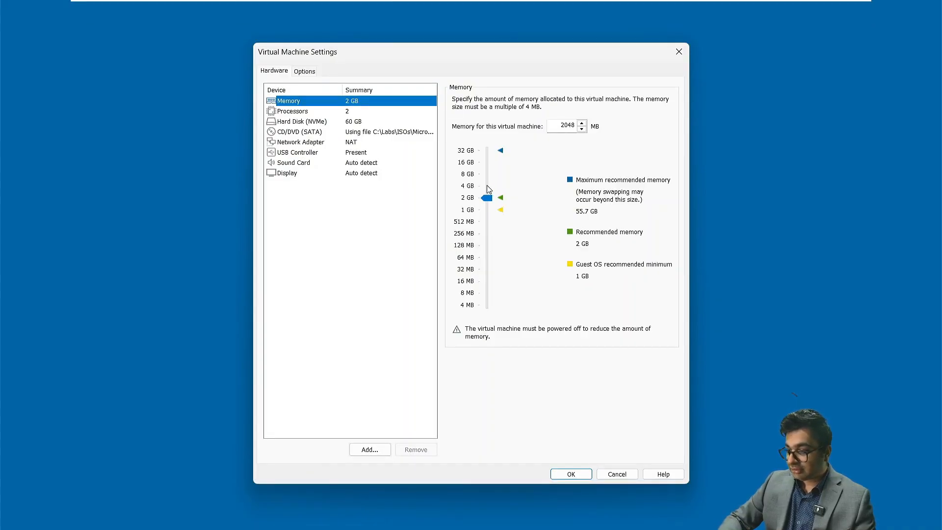
drag(488, 189, 488, 175)
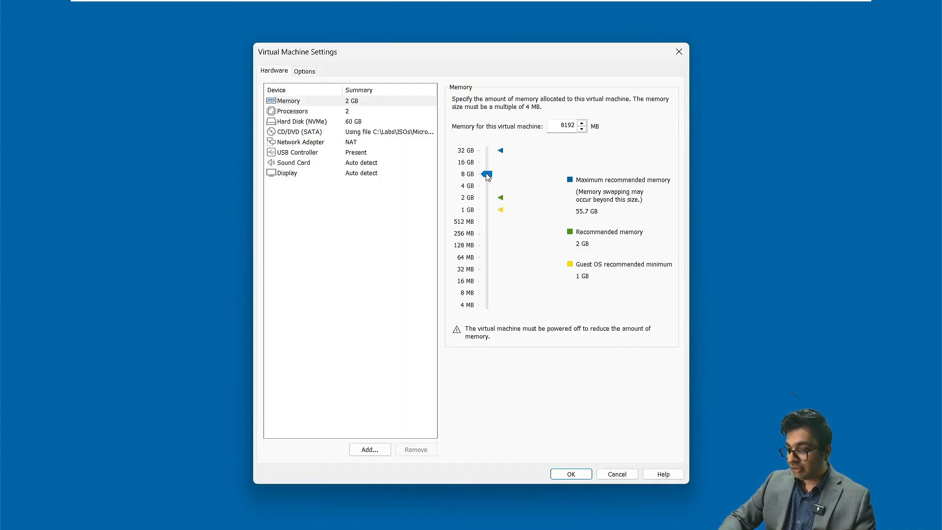
click(569, 474)
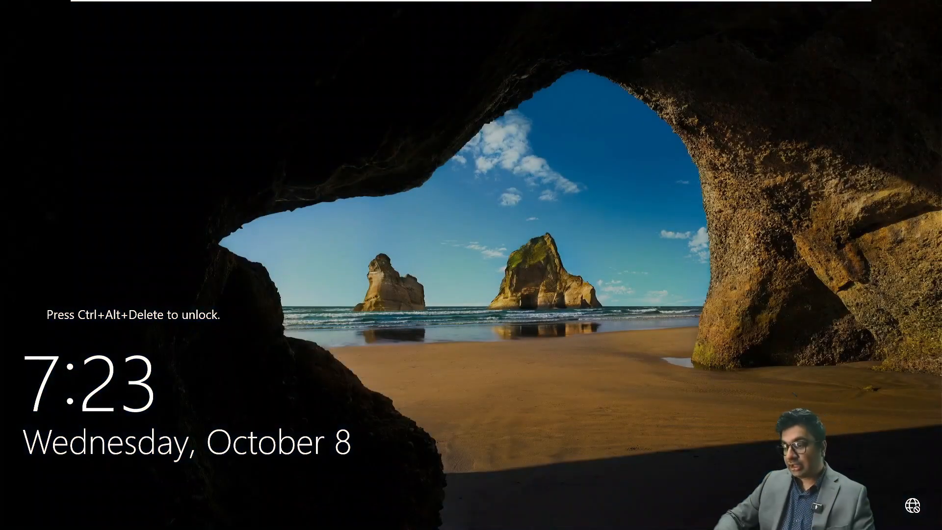
Step: Send Ctrl+Alt+Del to the restarted server and enter the domain Administrator password
mouse_move(420, 4)
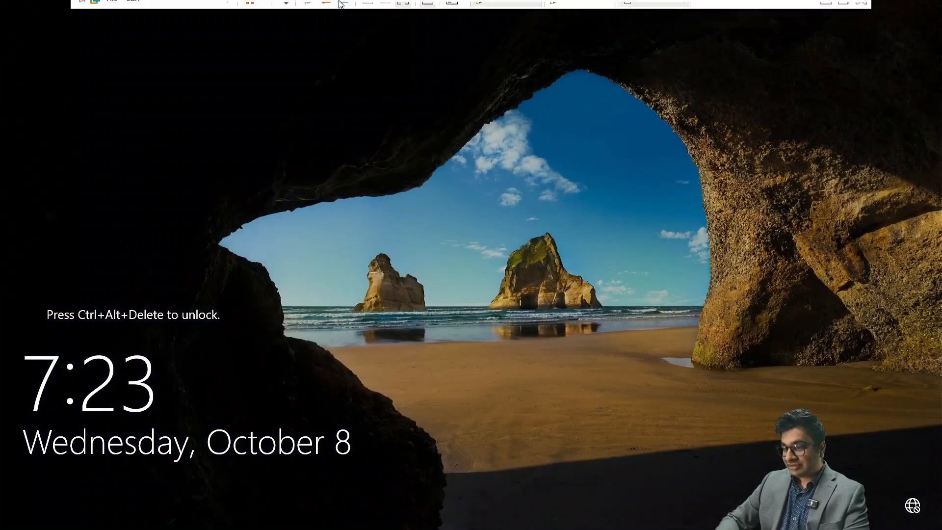
click(283, 9)
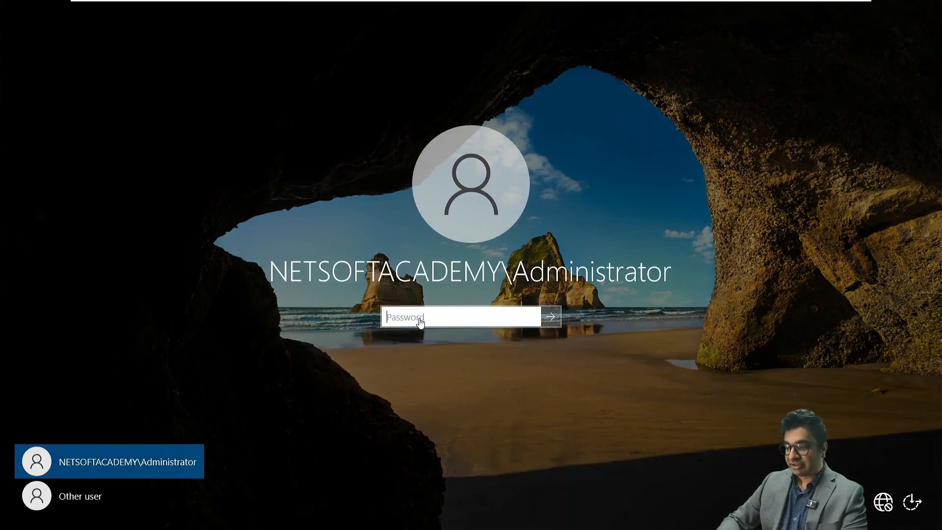
click(420, 319)
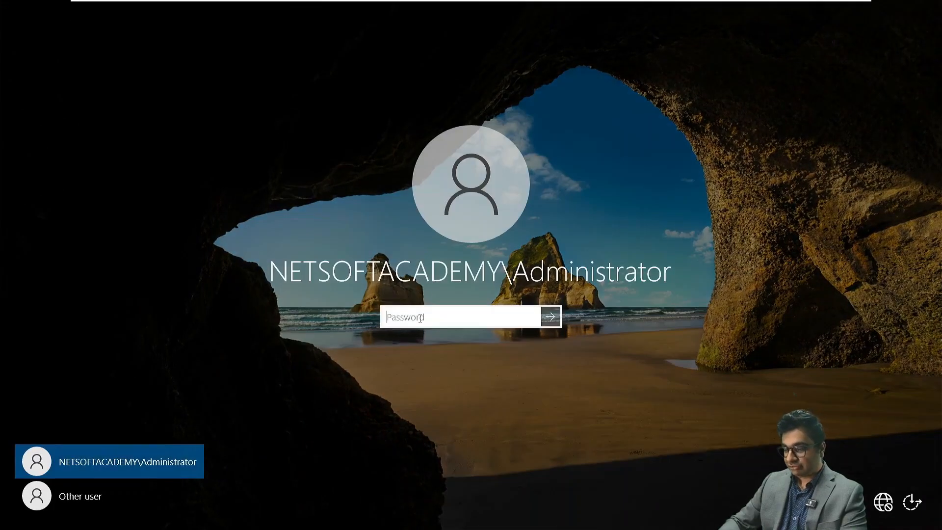
text(●●●●●●●●●●)
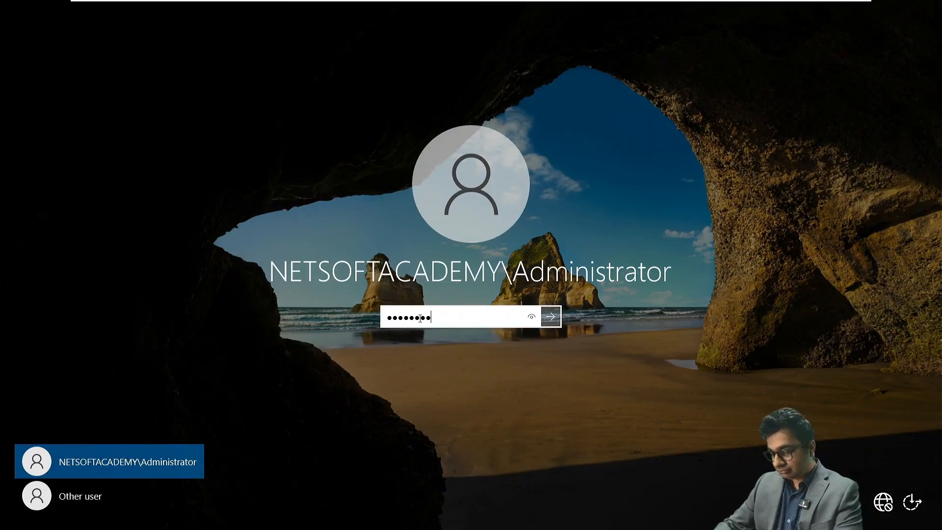
Step: Sign in as domain Administrator, dismiss the Windows Admin Center pop-up, and glance at the Tools menu
key(Return)
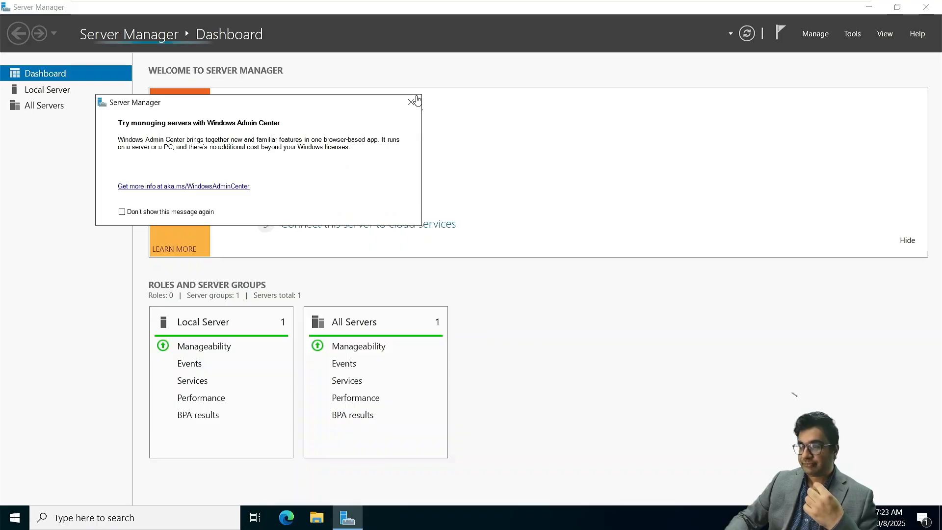
click(415, 101)
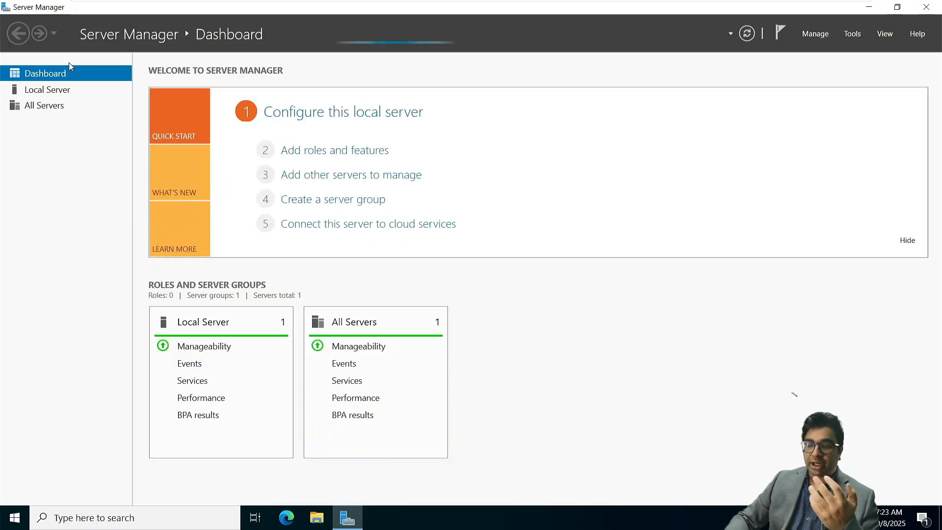
click(854, 33)
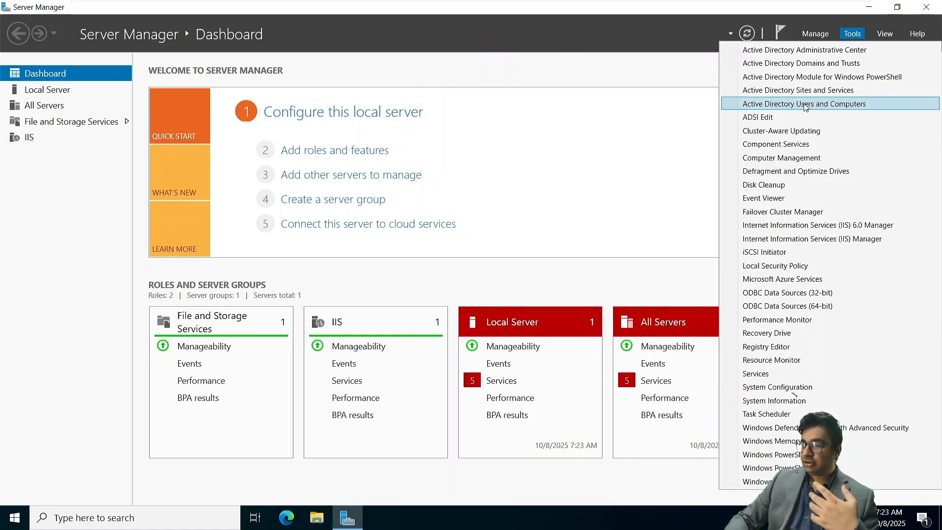
click(486, 75)
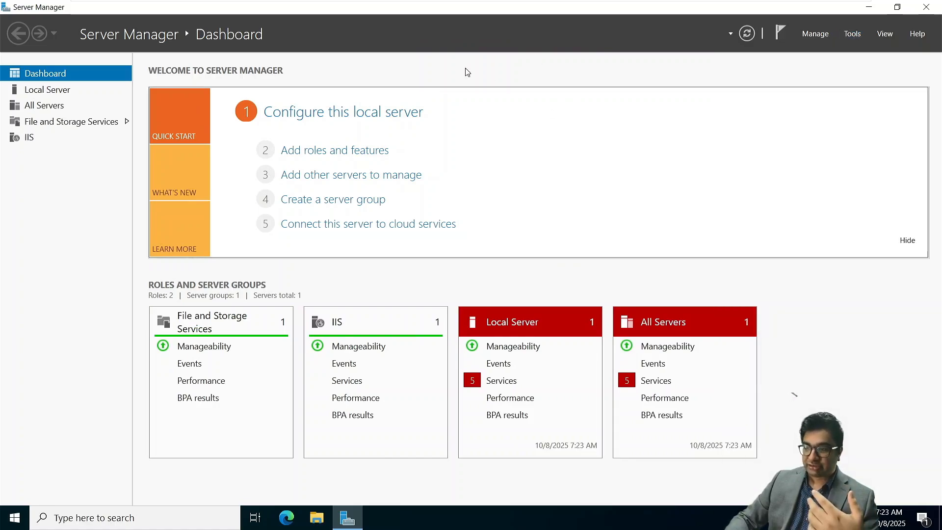
mouse_move(373, 3)
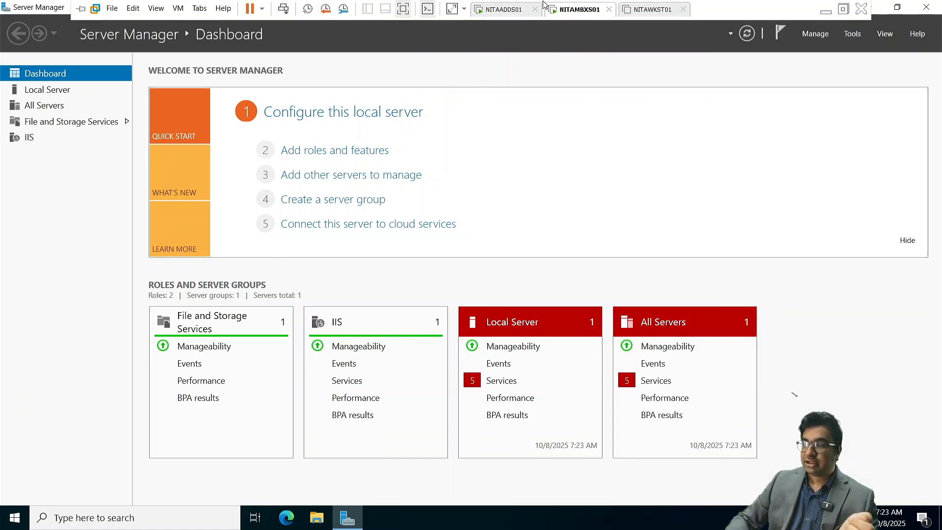
Step: Mount the Microsoft 365 Hybrid Deployments ISO from Downloads on NITAMBXS01's CD/DVD (SATA) drive
right_click(576, 11)
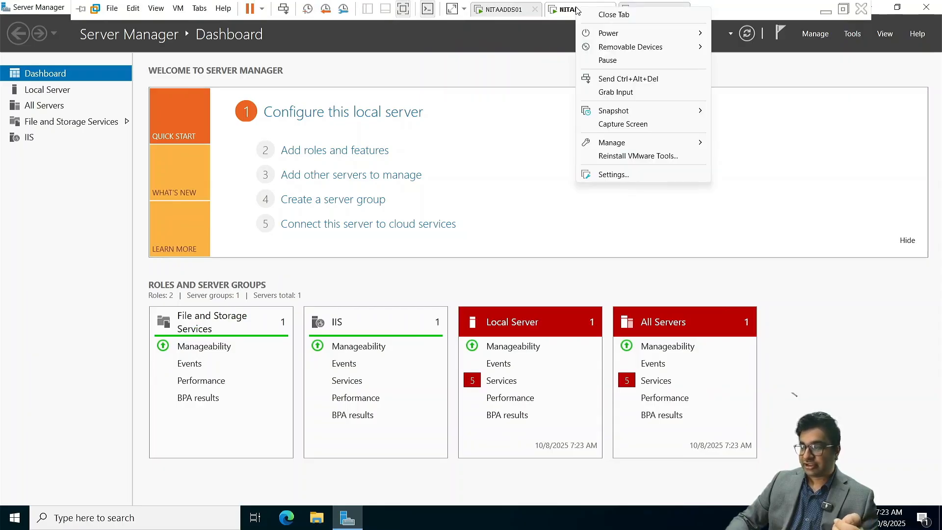
click(615, 175)
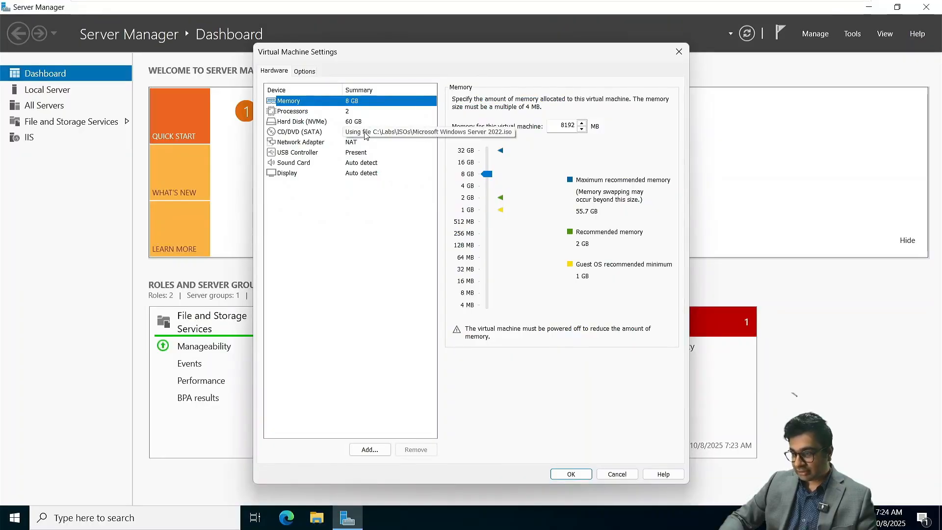
click(364, 134)
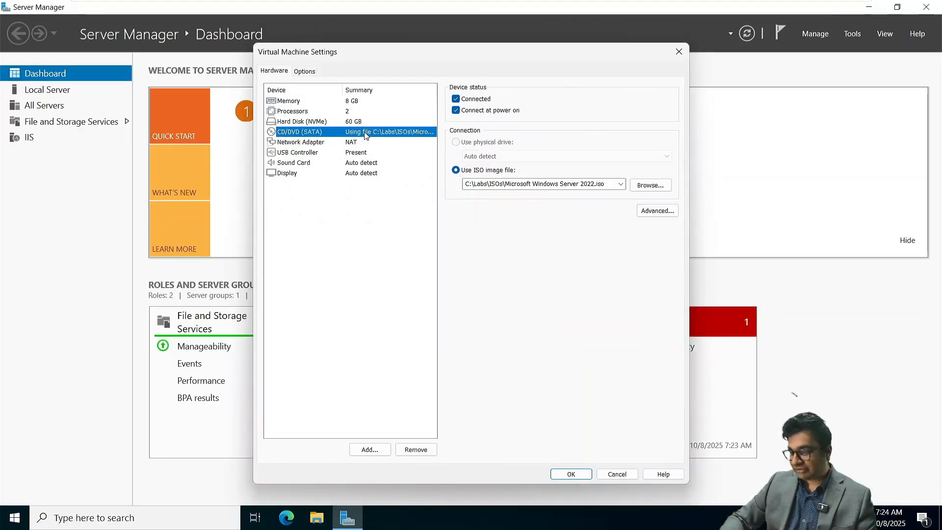
click(644, 186)
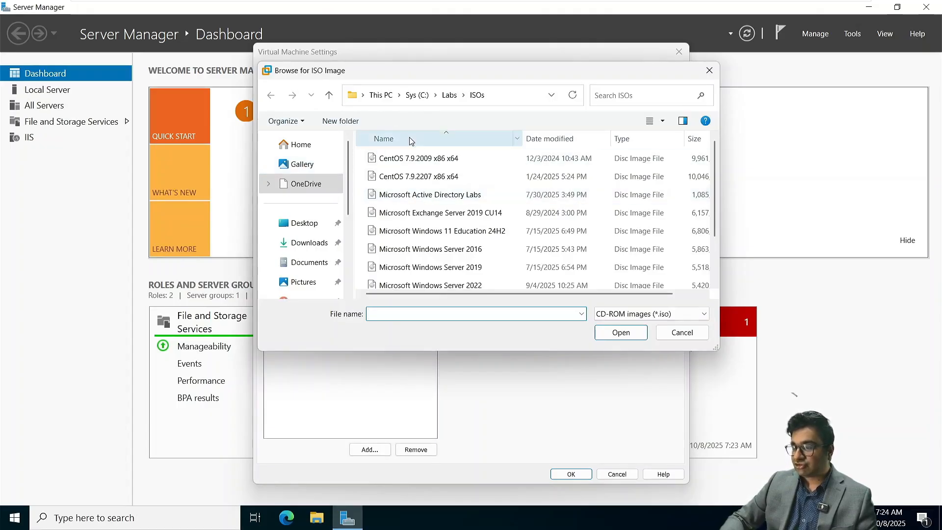
scroll(407, 216, down, 1)
scroll(407, 216, up, 1)
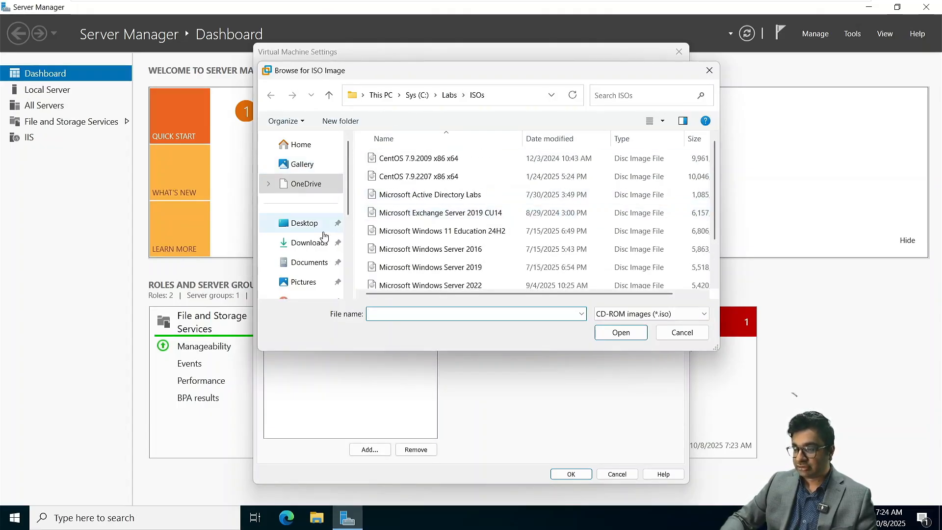
click(313, 243)
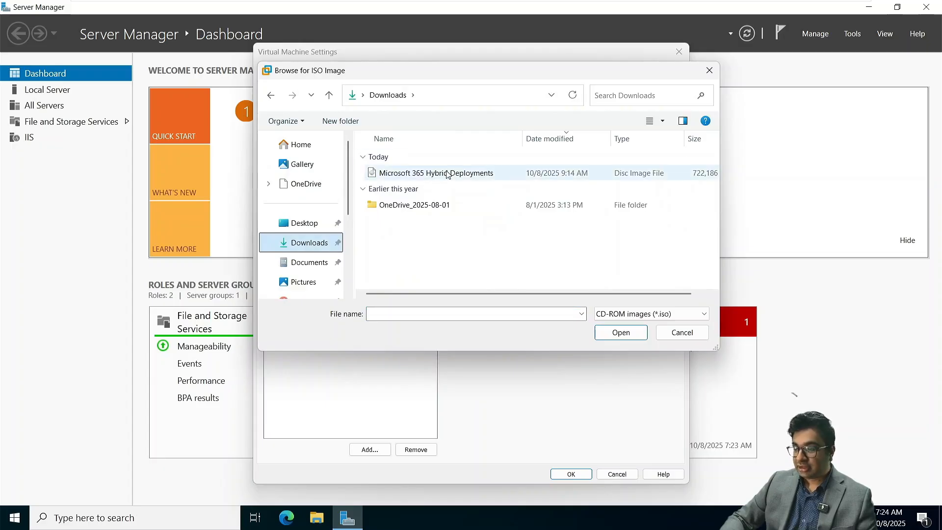
click(447, 173)
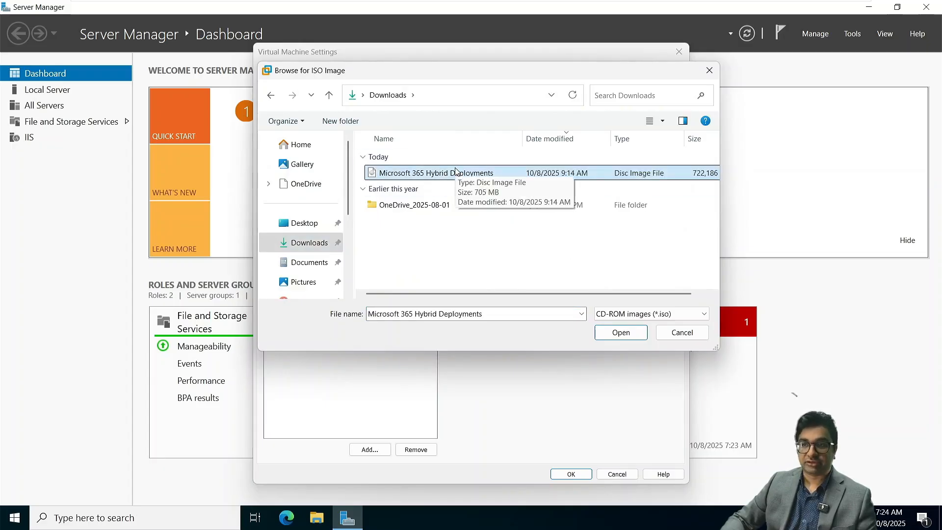
click(626, 334)
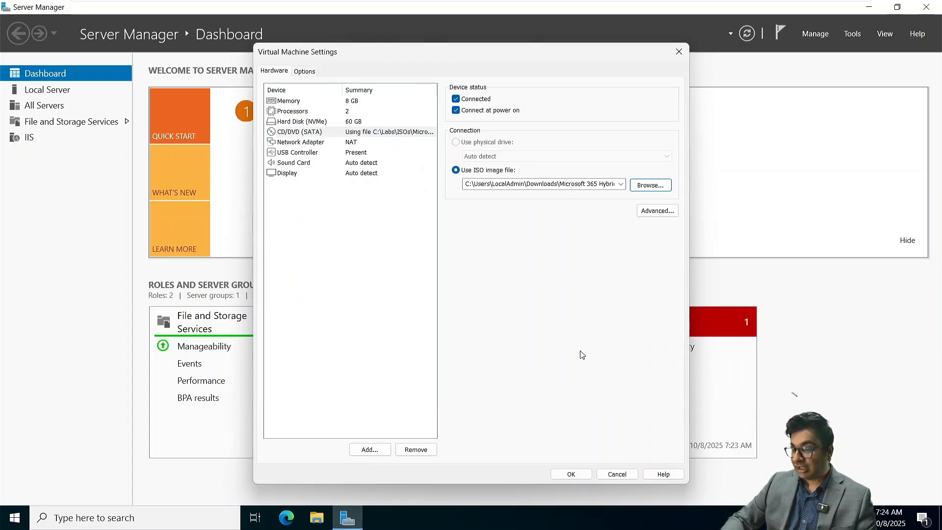
click(572, 474)
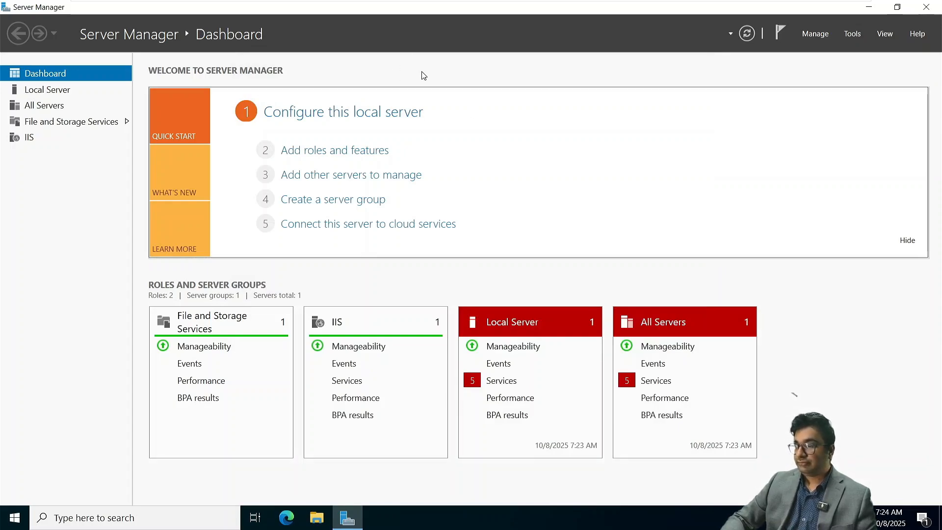
Step: Open the inserted disc's files in File Explorer from AutoPlay and maximize the window
click(780, 452)
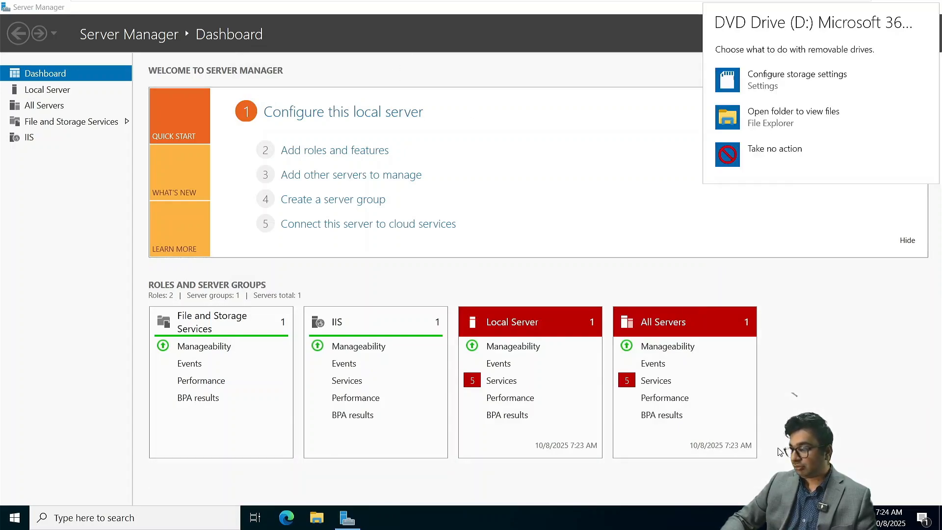
click(800, 120)
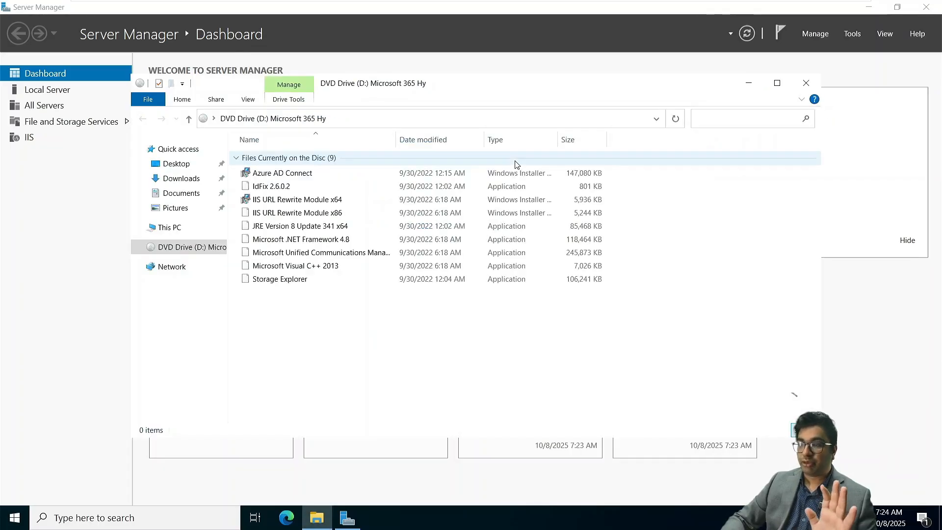
click(778, 84)
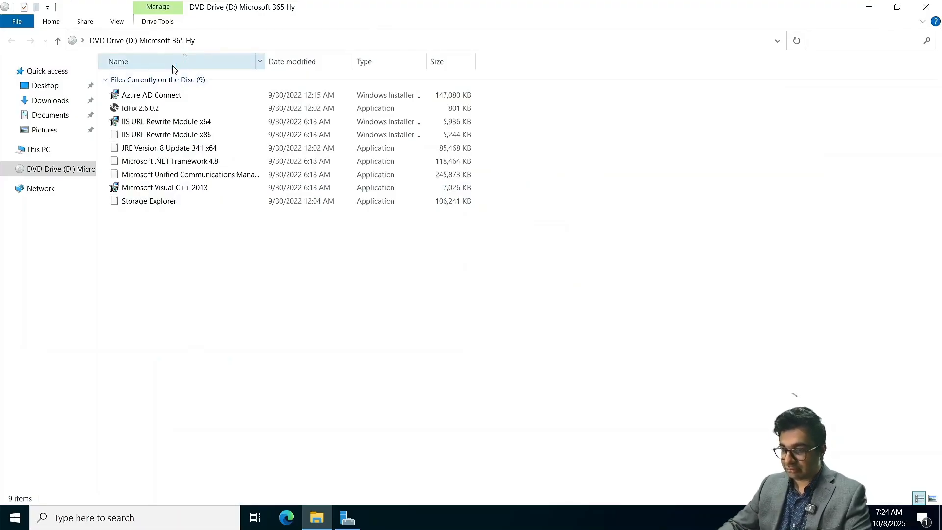
Step: Magnify the disc's file list and launch the JRE Version 8 Update 341 x64 installer
drag(212, 263, 193, 196)
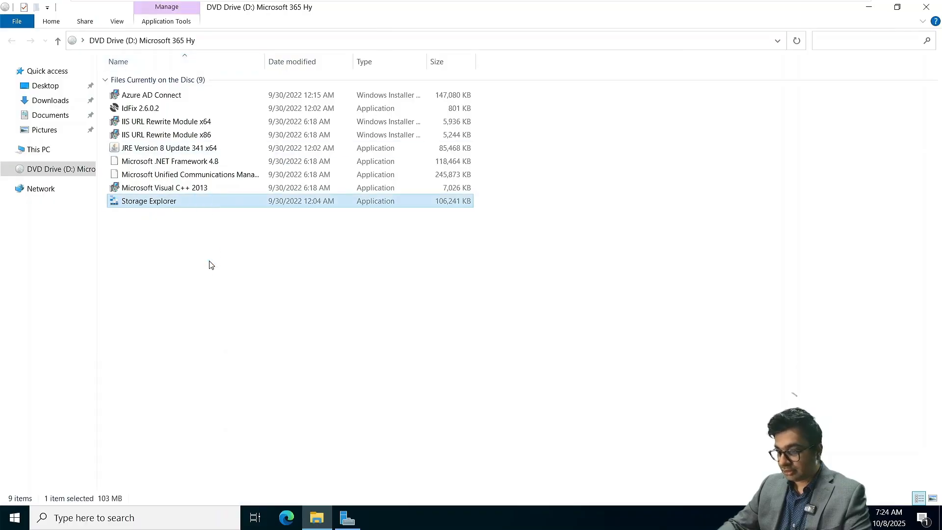
key(super+plus)
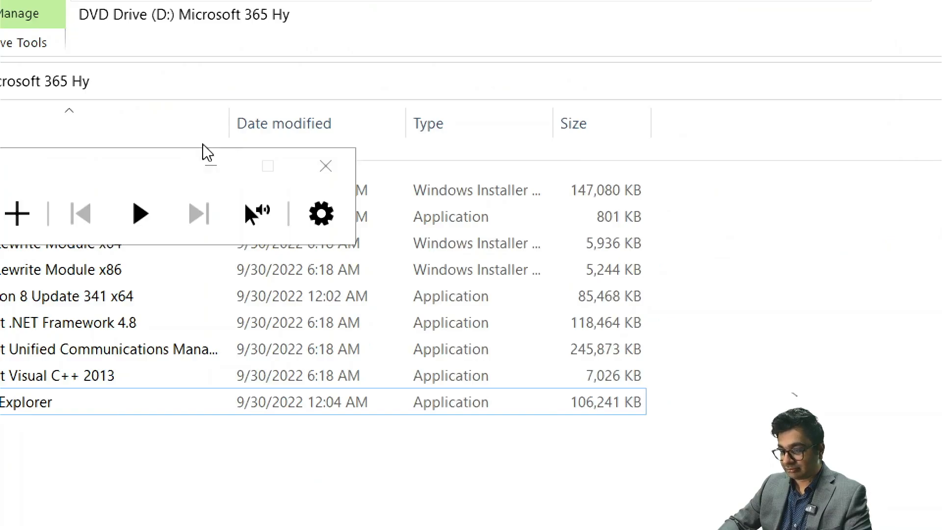
click(208, 166)
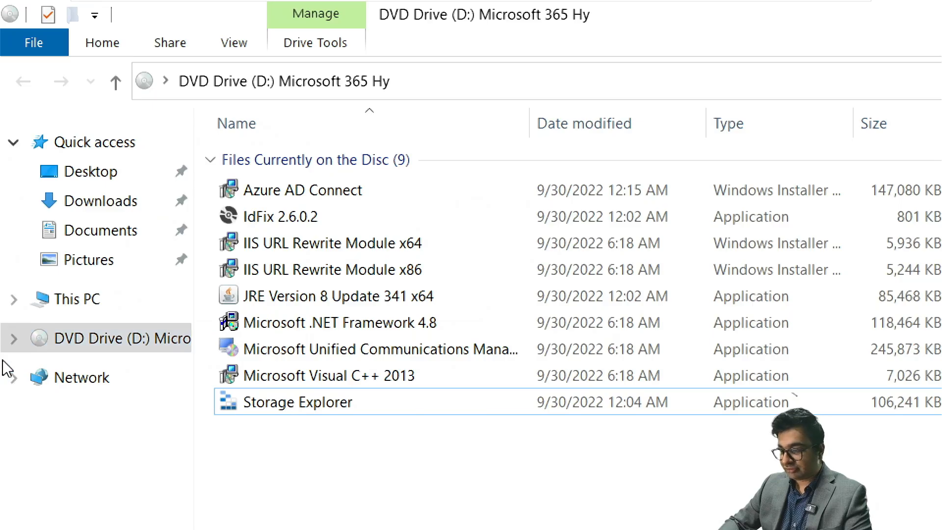
double_click(283, 298)
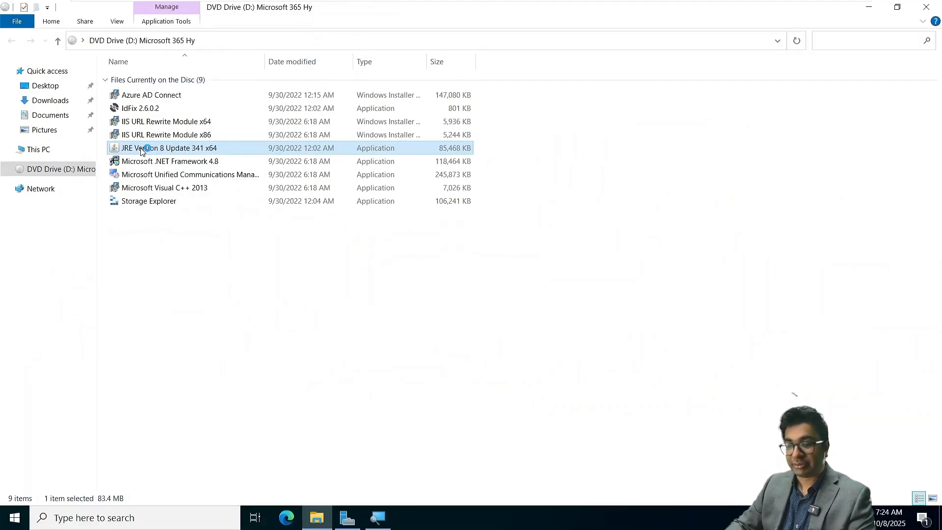
click(230, 280)
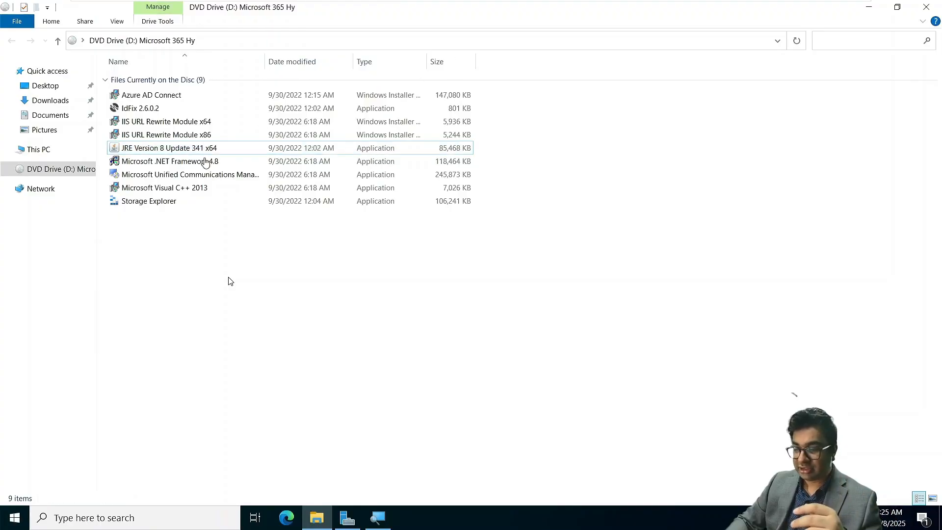
Step: Install the Visual C++ 2013 x64 redistributable, then run the .NET Framework 4.8 installer as administrator
double_click(182, 190)
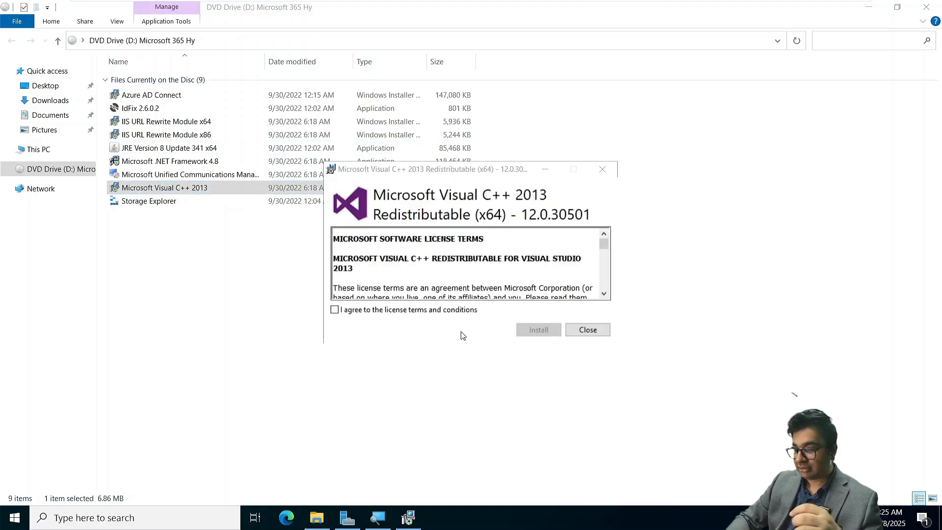
click(425, 310)
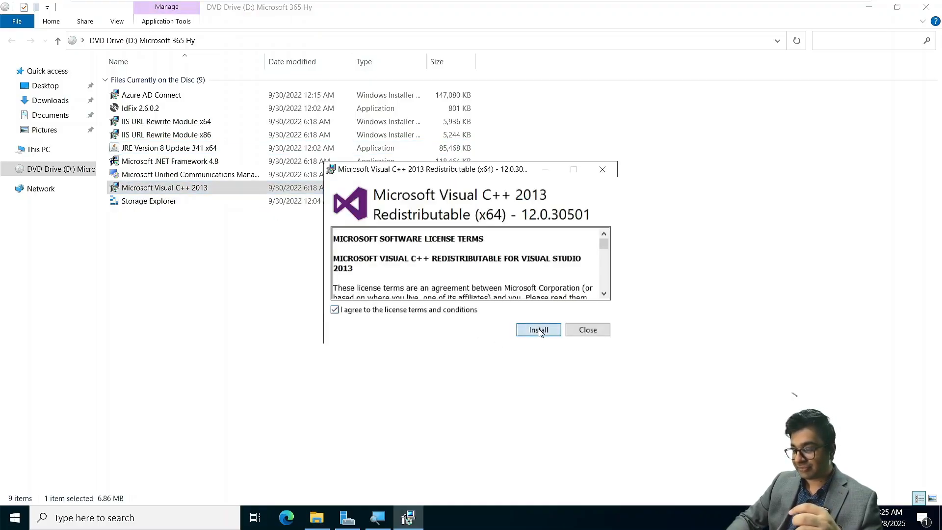
click(539, 331)
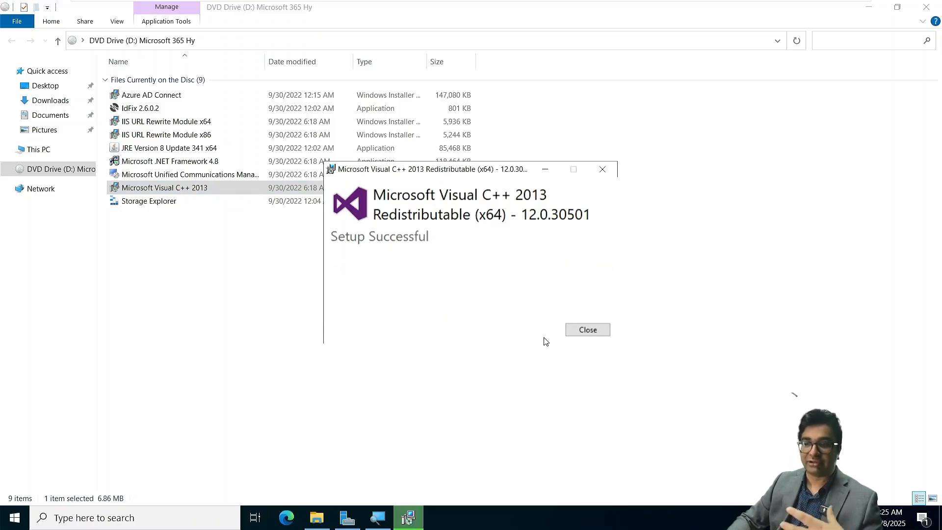
click(588, 330)
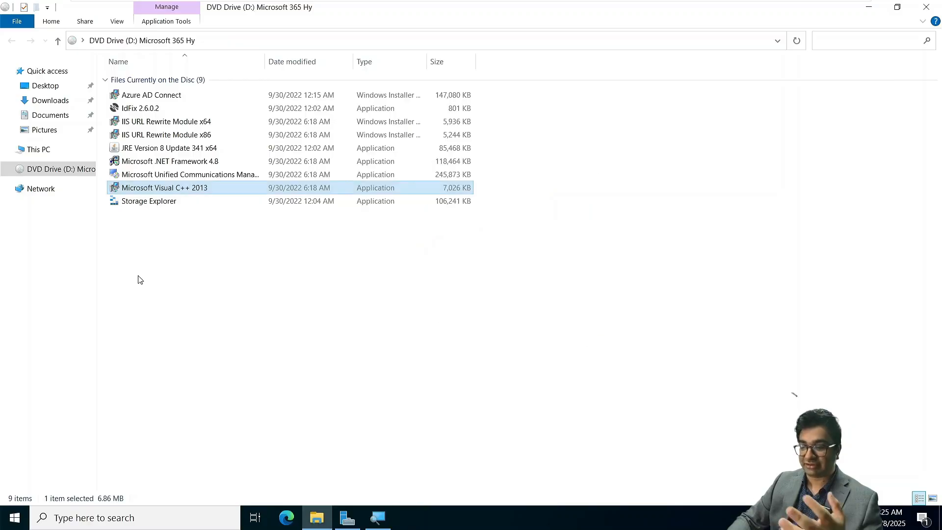
right_click(171, 166)
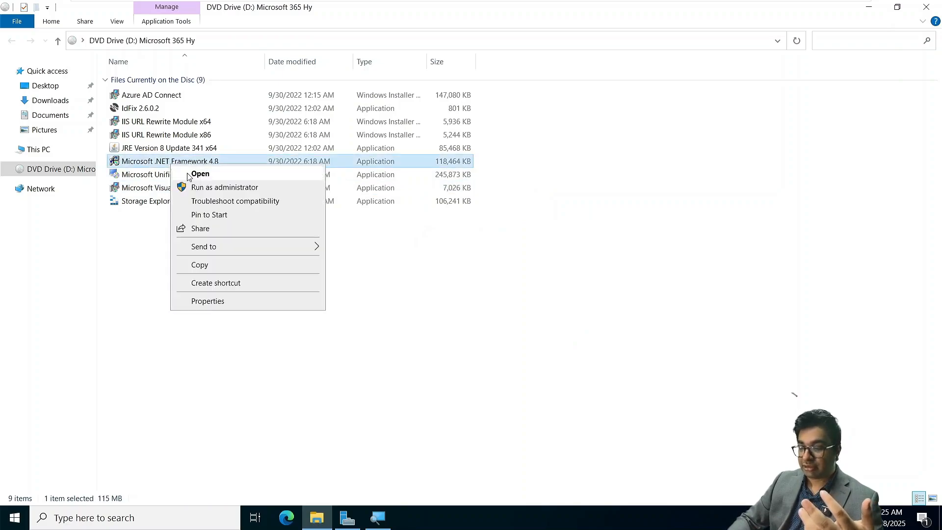
click(201, 187)
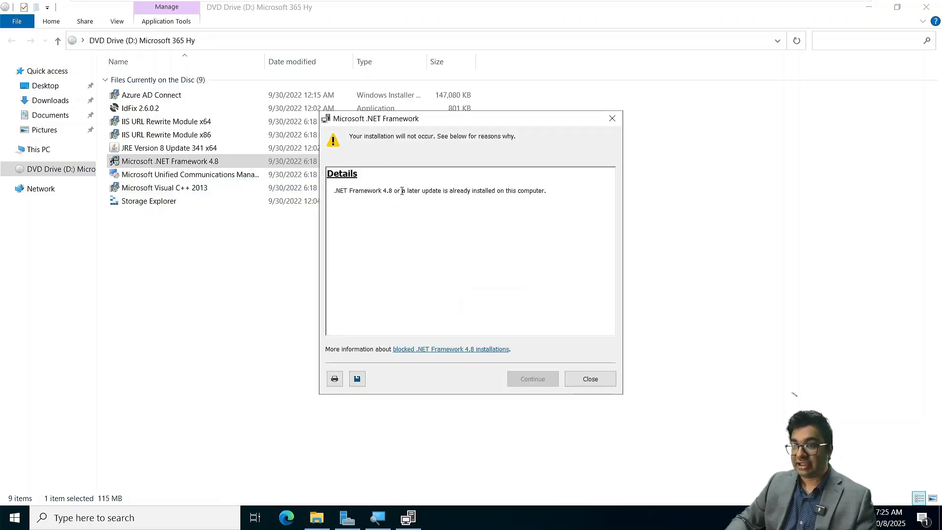
Step: Dismiss the .NET already-installed notice and launch the Unified Communications Managed API 4.0 installer
click(591, 379)
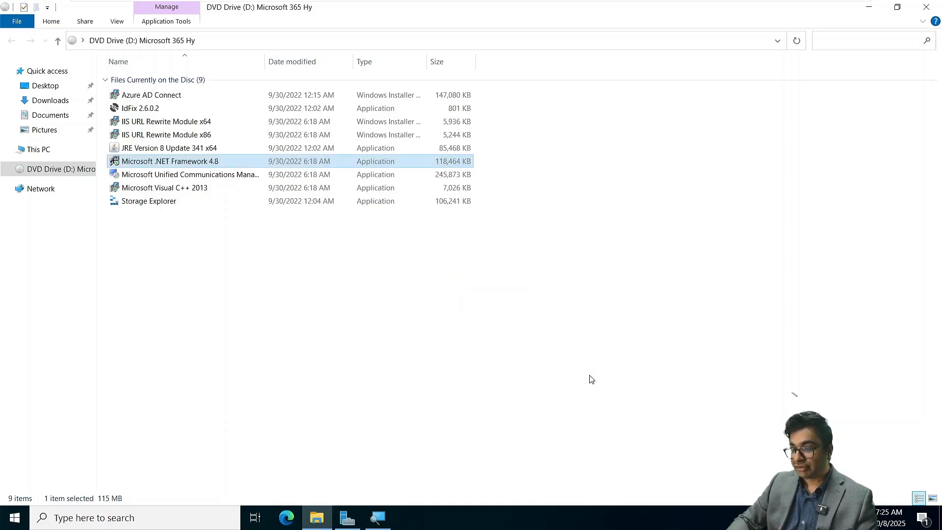
click(214, 258)
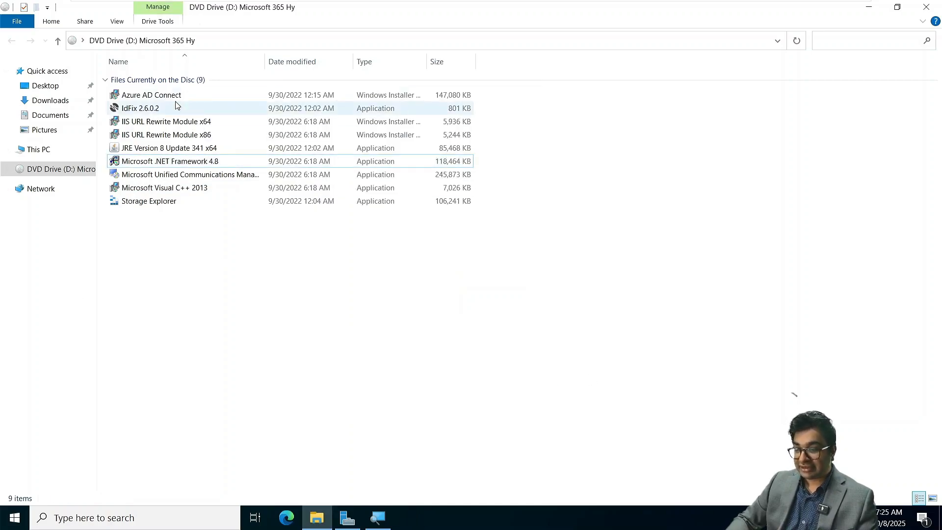
click(179, 177)
double_click(184, 175)
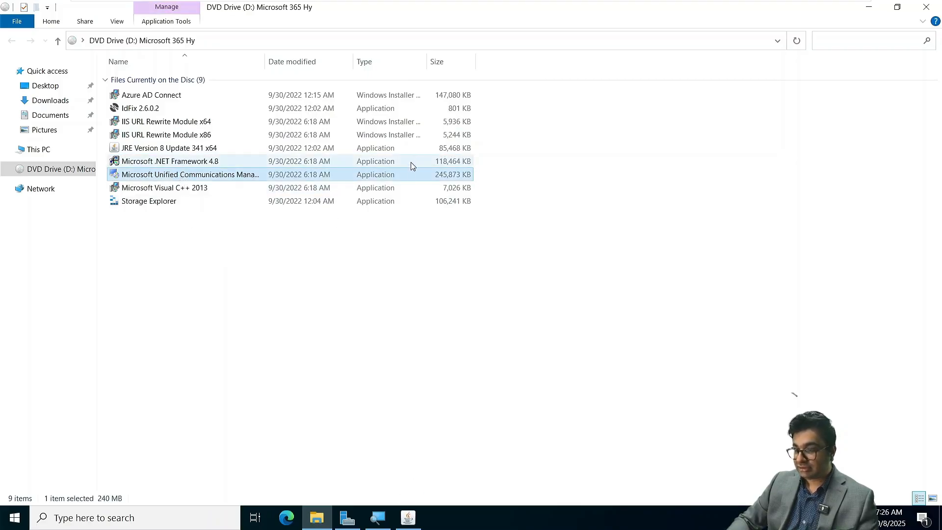
Step: Start installing Java JRE 8 Update 341 and check its progress
click(390, 337)
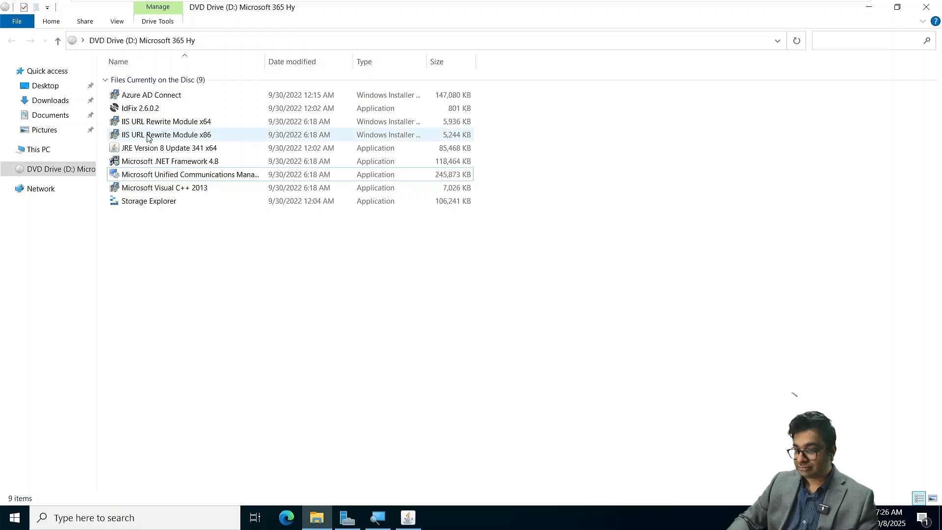
click(410, 524)
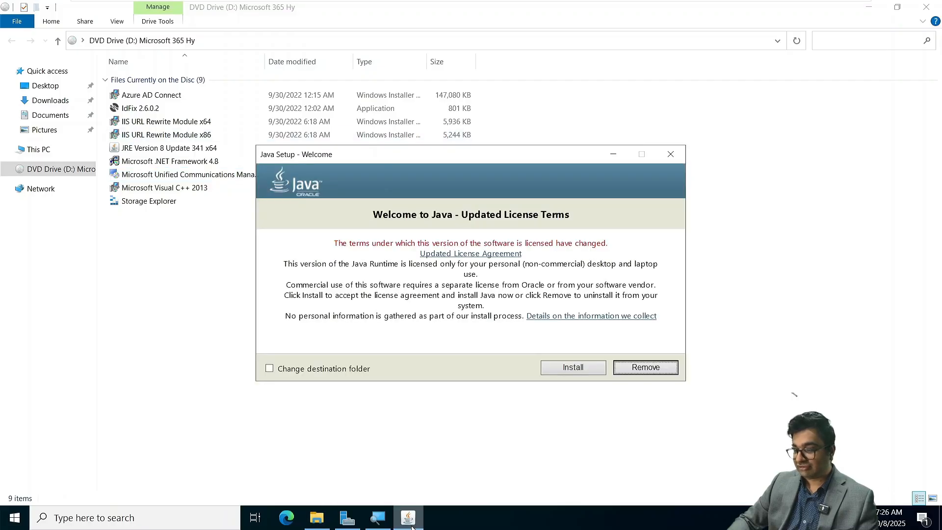
click(580, 371)
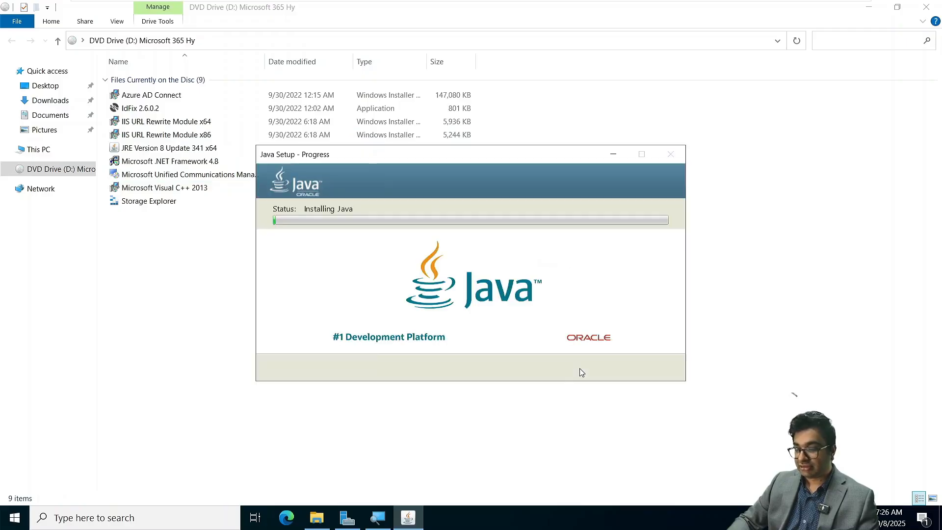
click(181, 288)
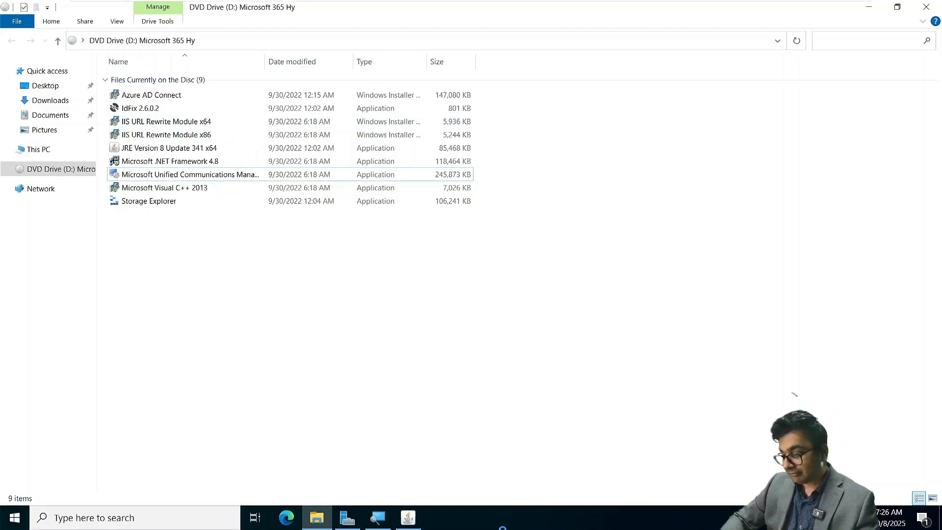
click(417, 516)
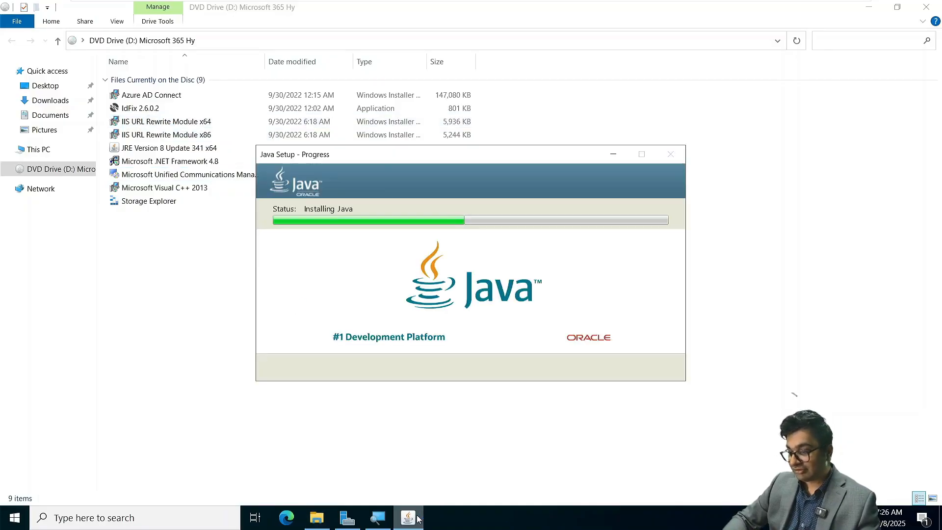
Step: Install the Unified Communications Managed API 4.0 Runtime, accepting its license terms
click(417, 516)
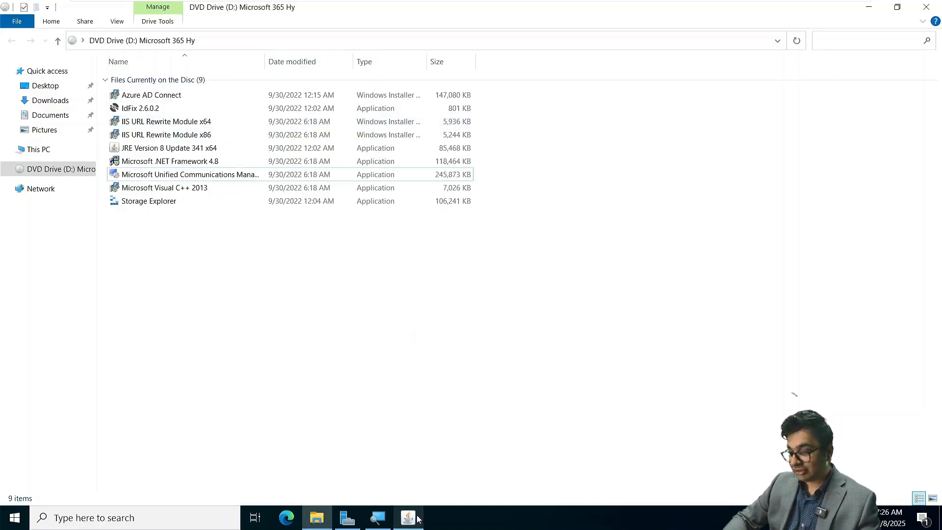
double_click(179, 176)
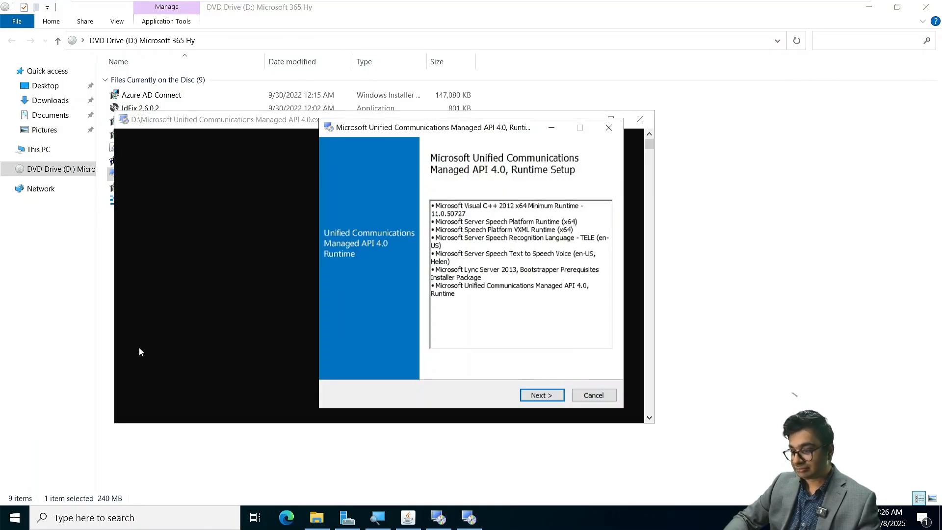
click(539, 395)
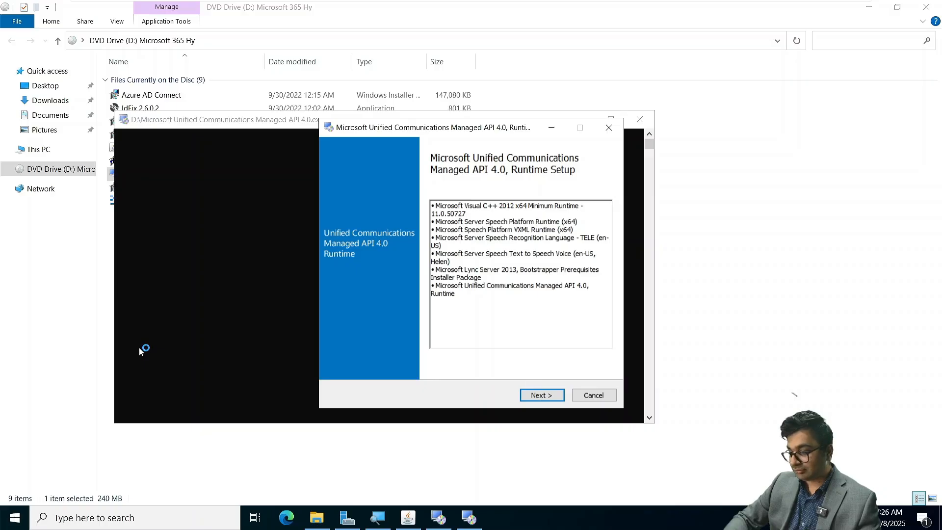
click(539, 394)
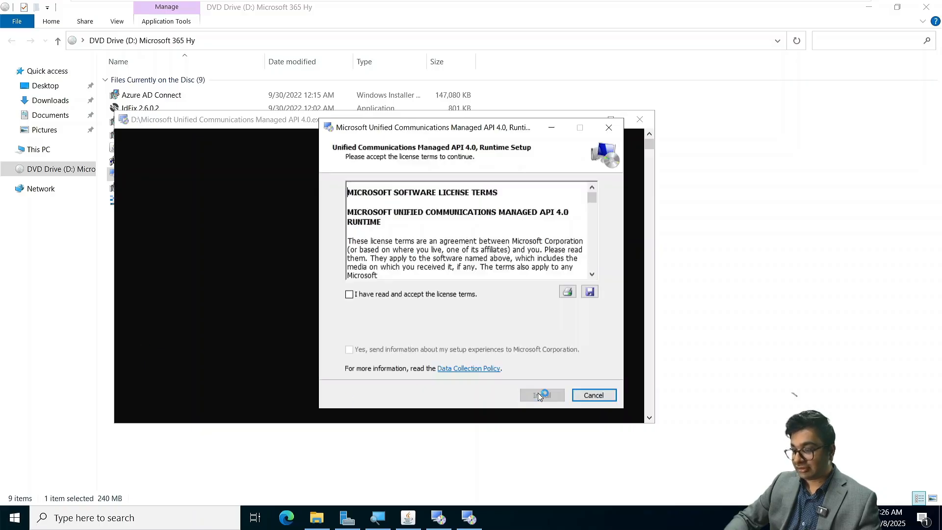
click(359, 293)
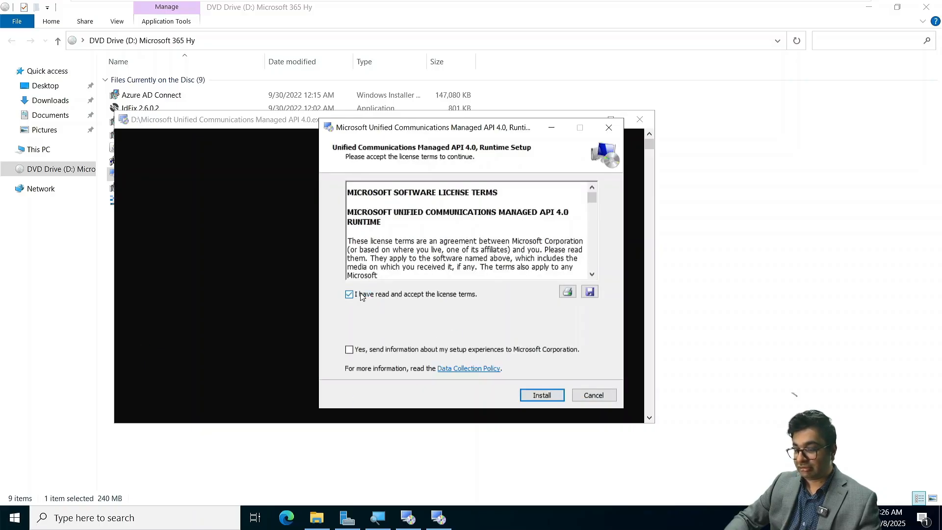
click(542, 395)
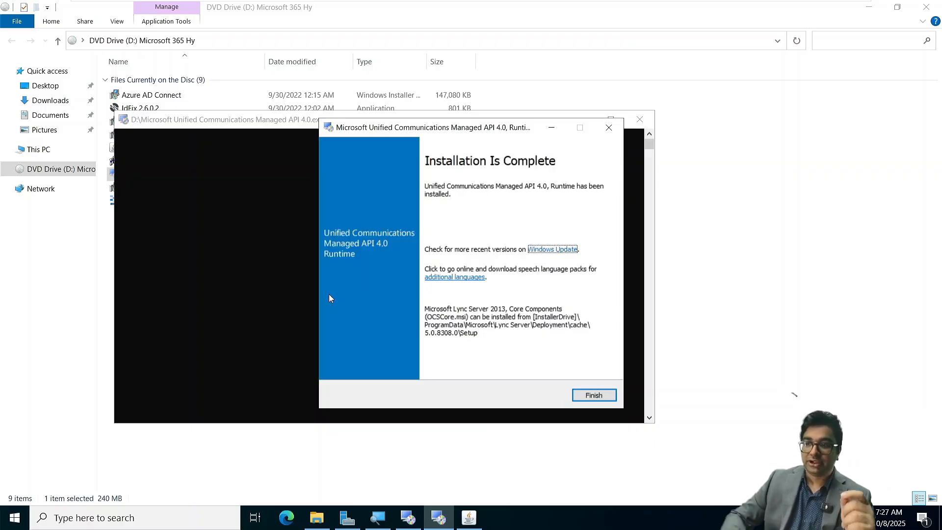
click(584, 396)
click(586, 396)
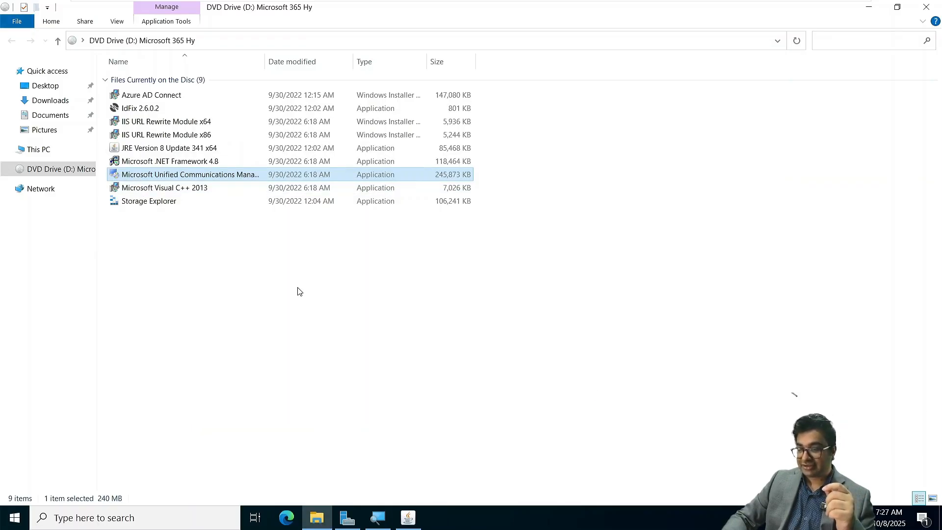
Step: Install IIS URL Rewrite Module 2 (x64) from the disc, accepting its license agreement
click(299, 291)
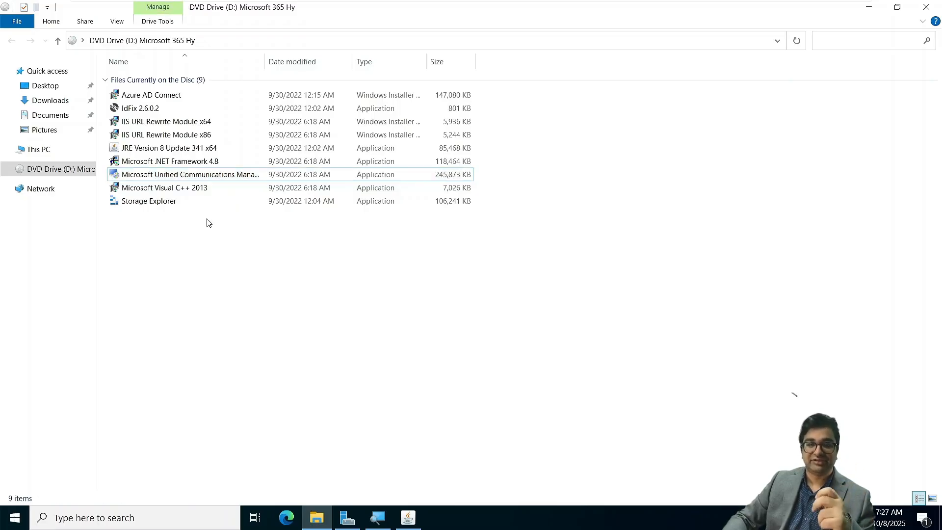
double_click(159, 124)
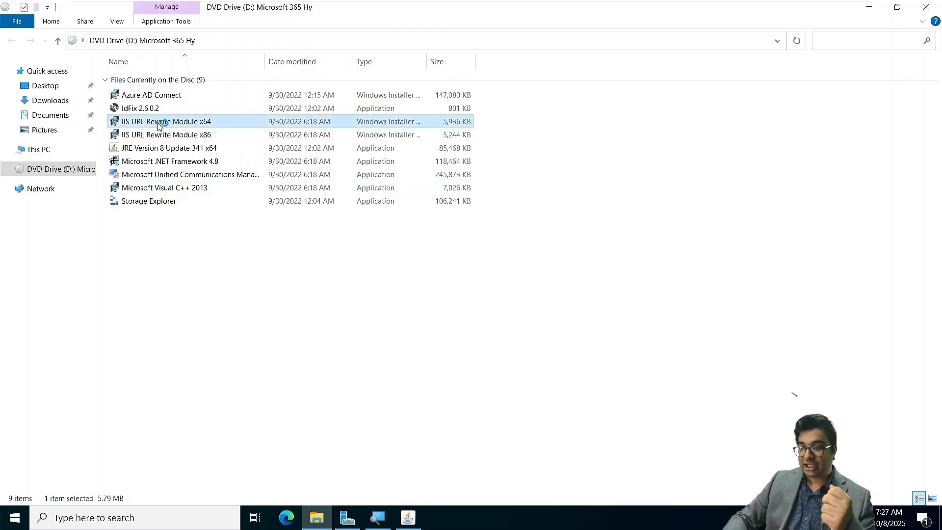
click(430, 326)
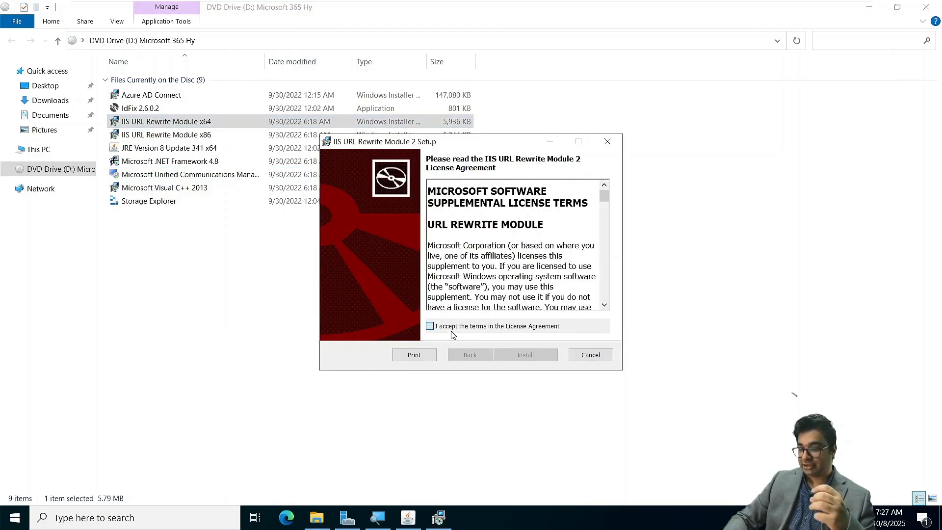
click(533, 356)
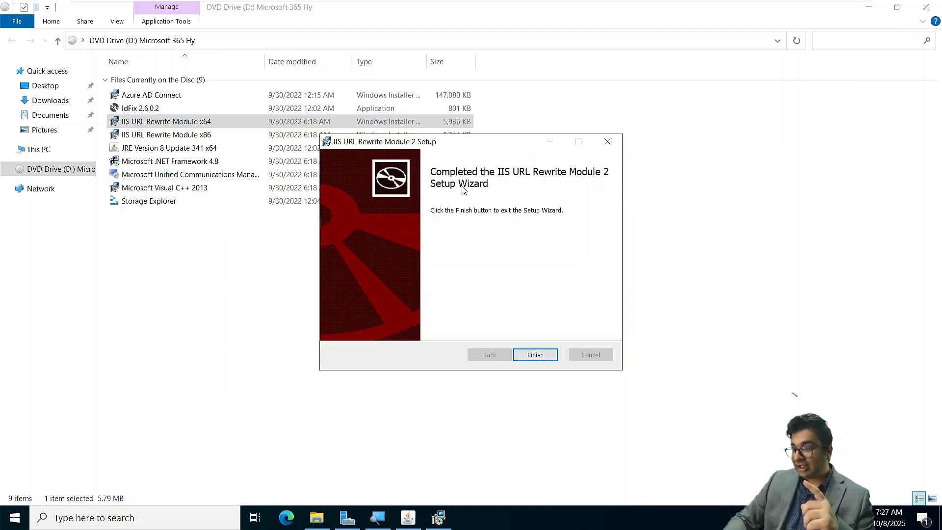
click(538, 356)
Step: Close the completed Java Setup window
click(408, 518)
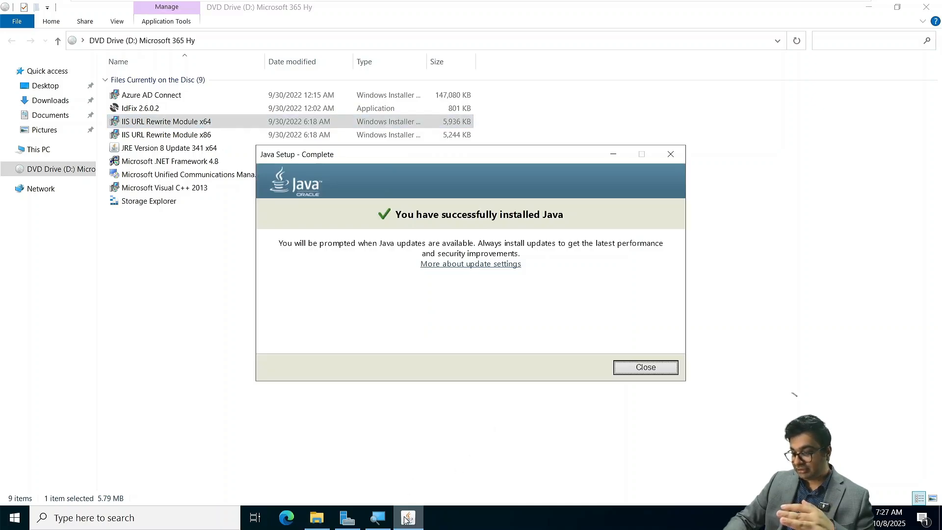
click(643, 366)
click(240, 265)
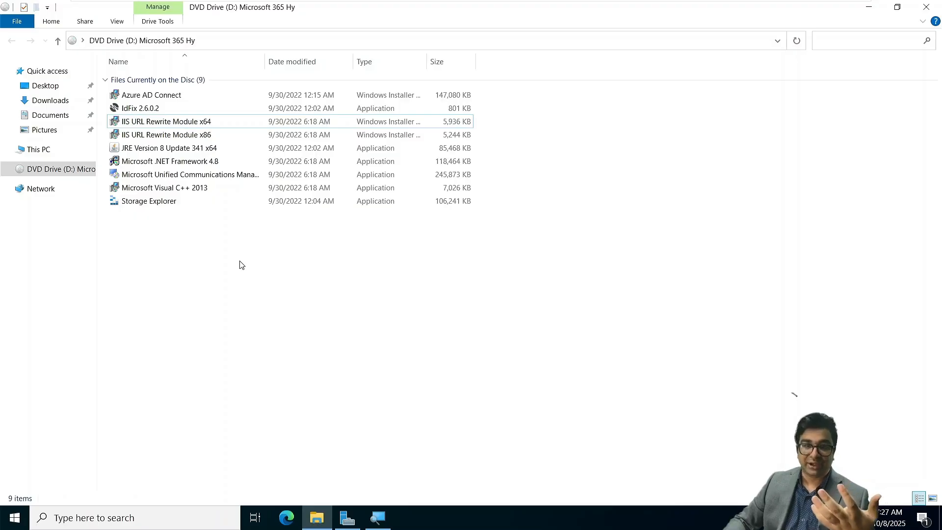
Step: Restart the server with the default reason, confirming restart anyway
click(14, 518)
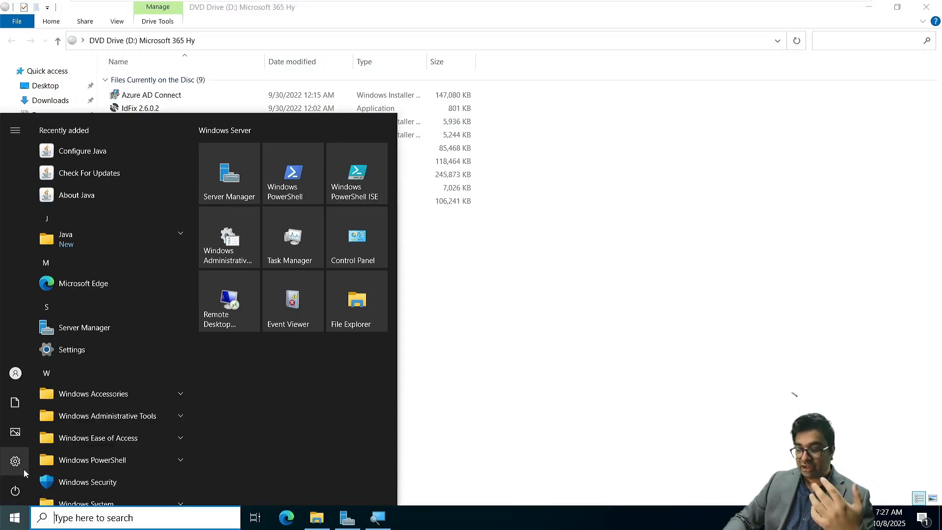
click(17, 491)
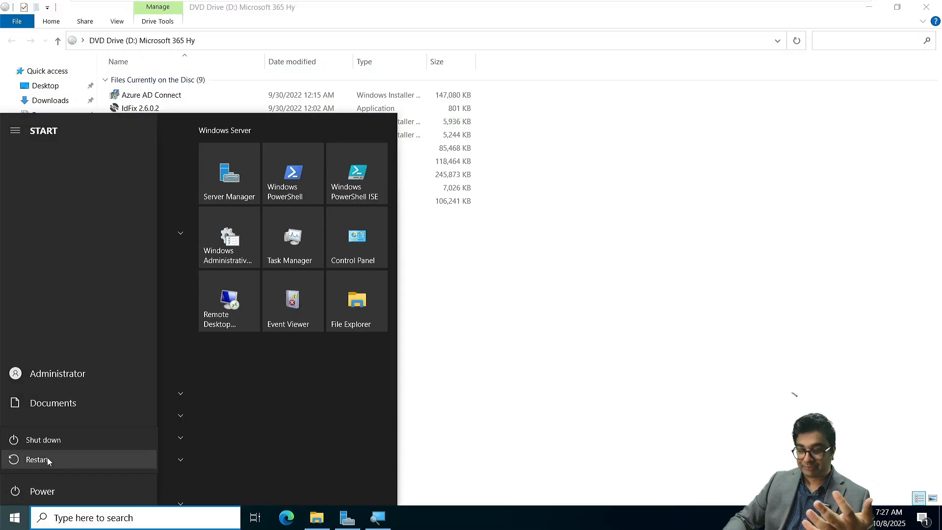
click(48, 460)
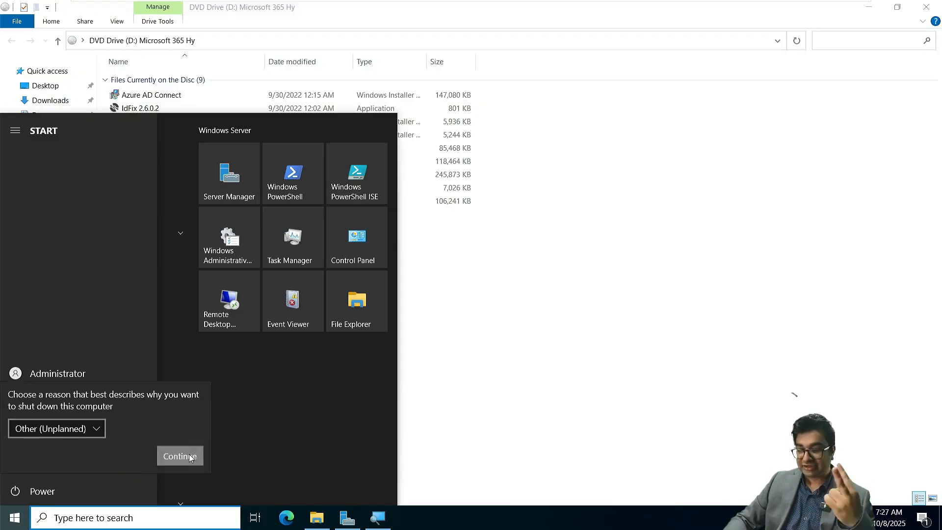
click(191, 457)
click(154, 464)
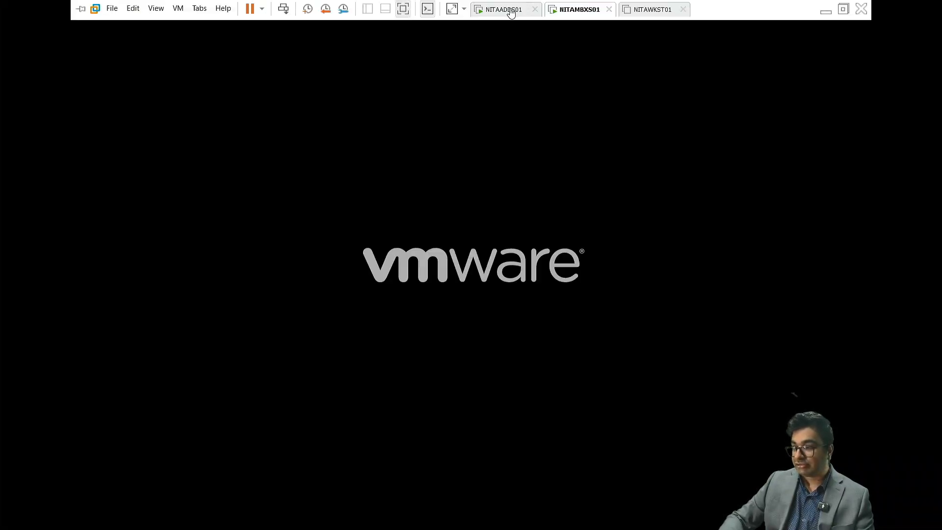
Step: Load the Exchange Server 2019 CU14 ISO into NITAADDS01's virtual CD/DVD drive
click(509, 13)
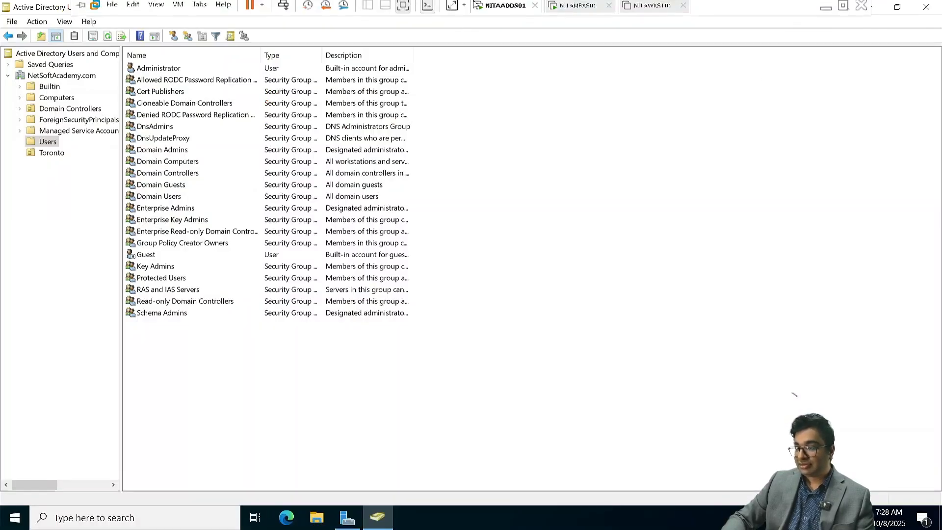
right_click(485, 13)
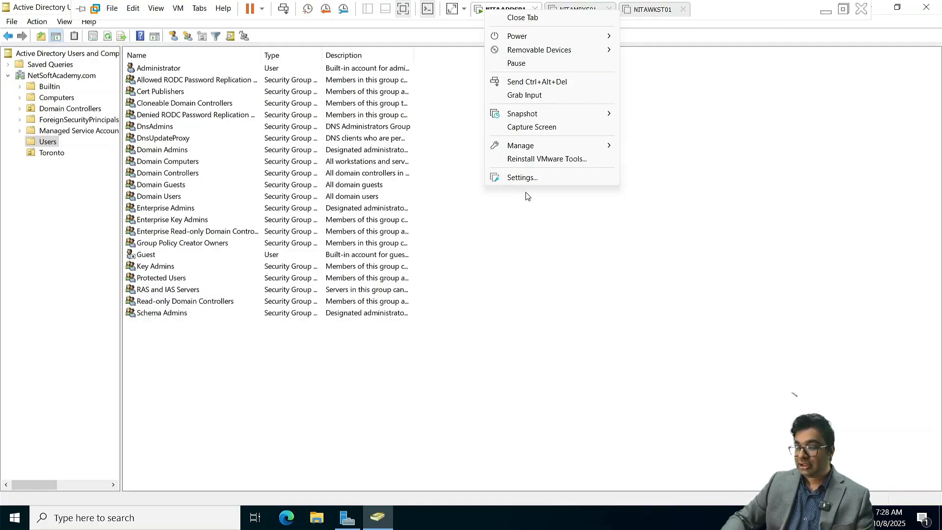
click(519, 179)
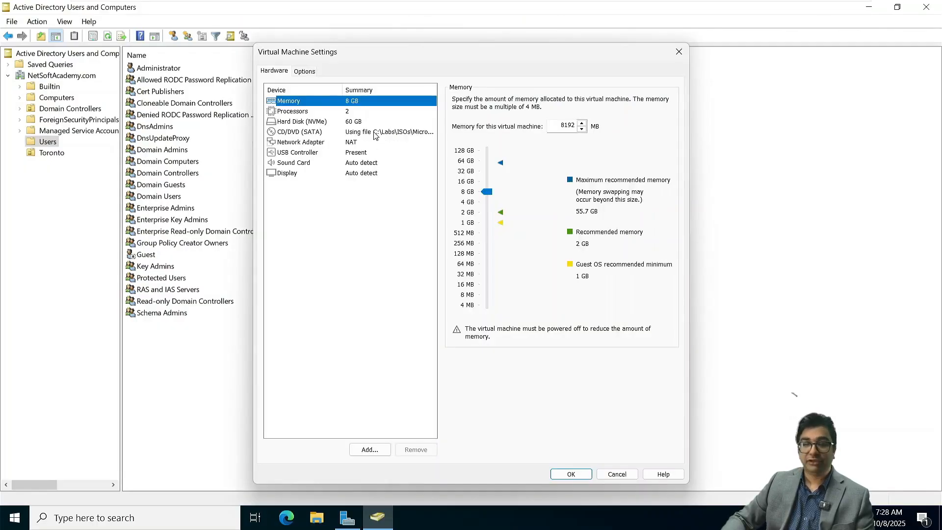
click(375, 133)
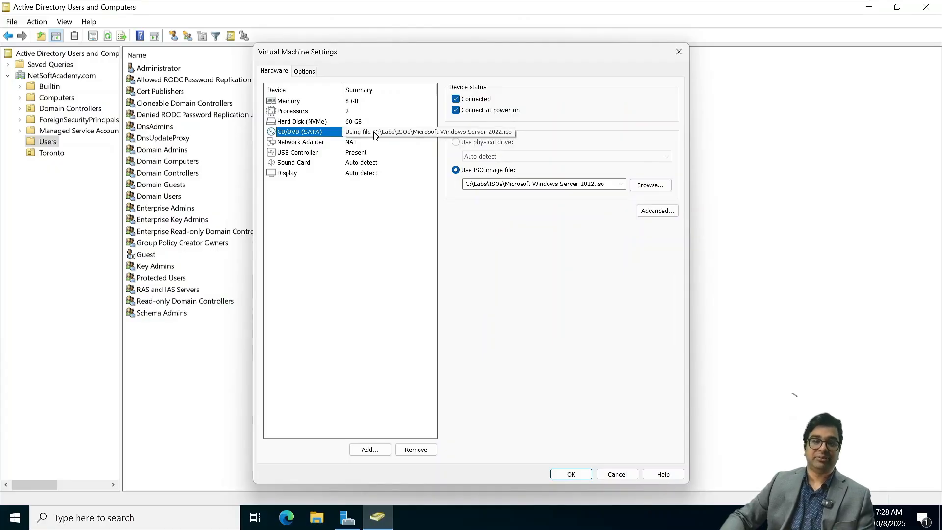
click(640, 188)
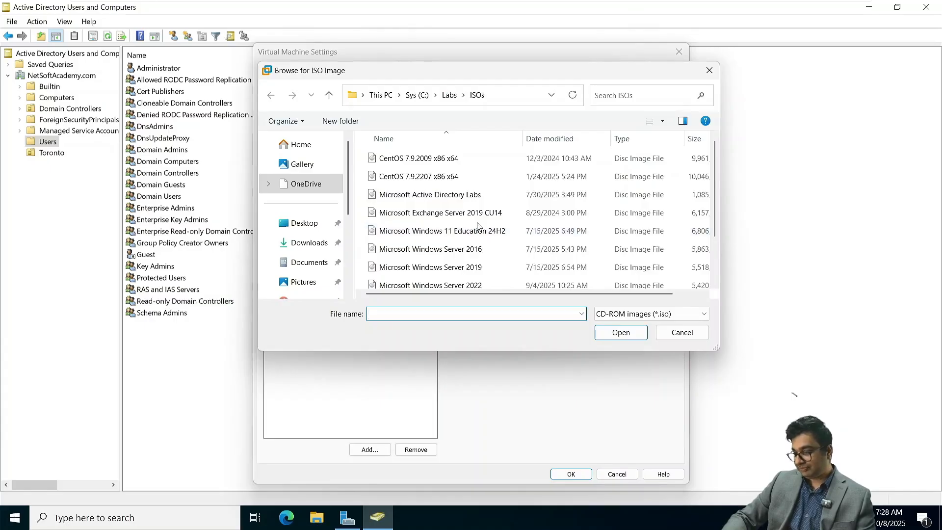
click(454, 214)
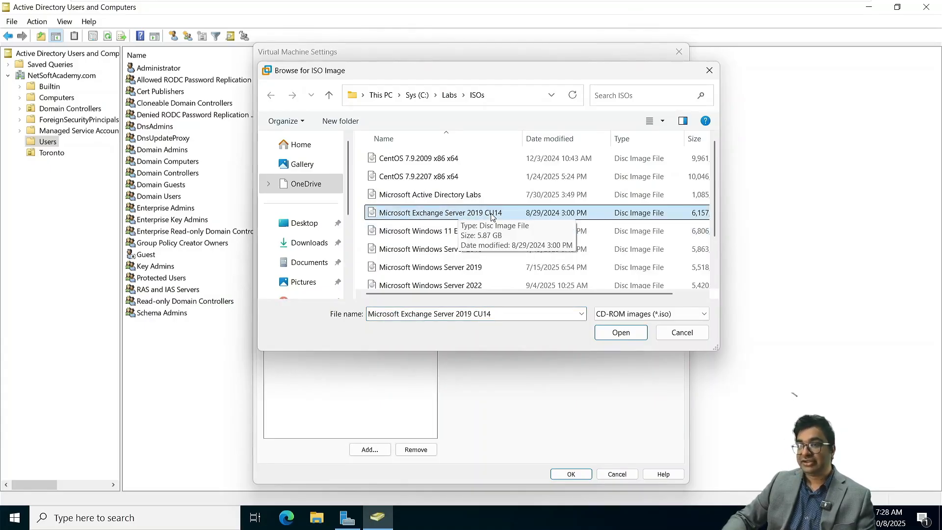
click(622, 332)
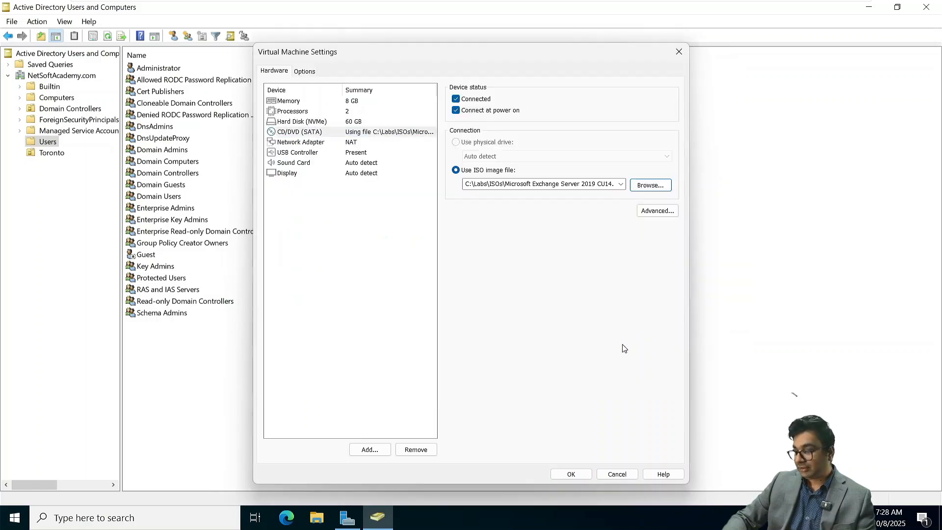
click(572, 473)
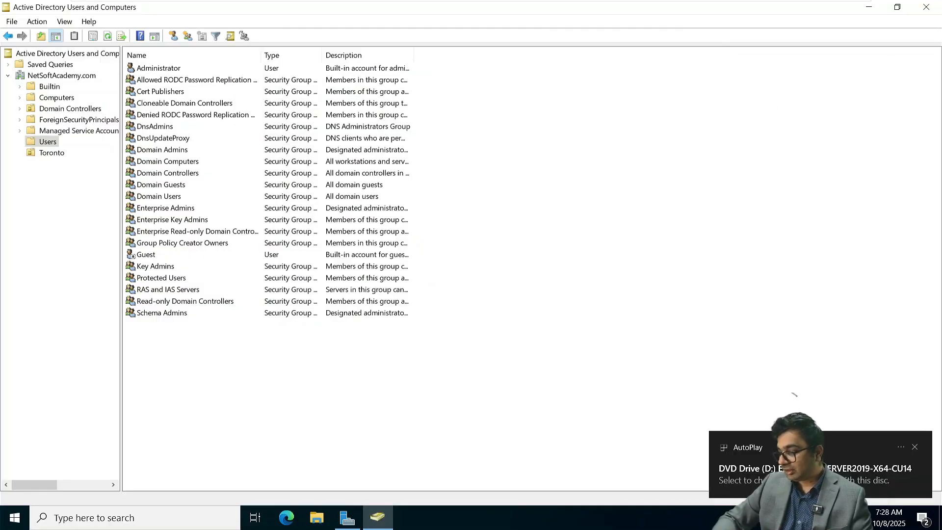
Step: View the Exchange CU14 disc's files, then minimize Explorer and Active Directory Users and Computers
click(814, 468)
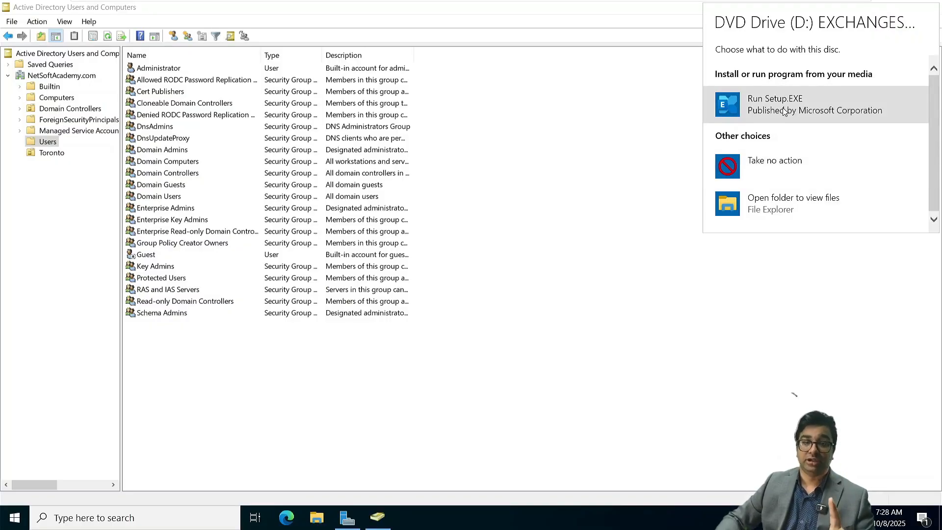
click(778, 202)
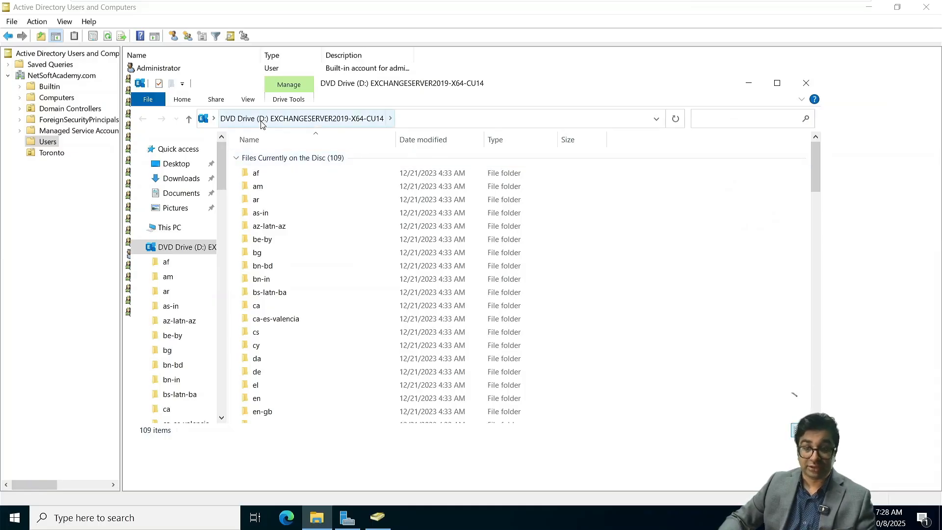
click(173, 228)
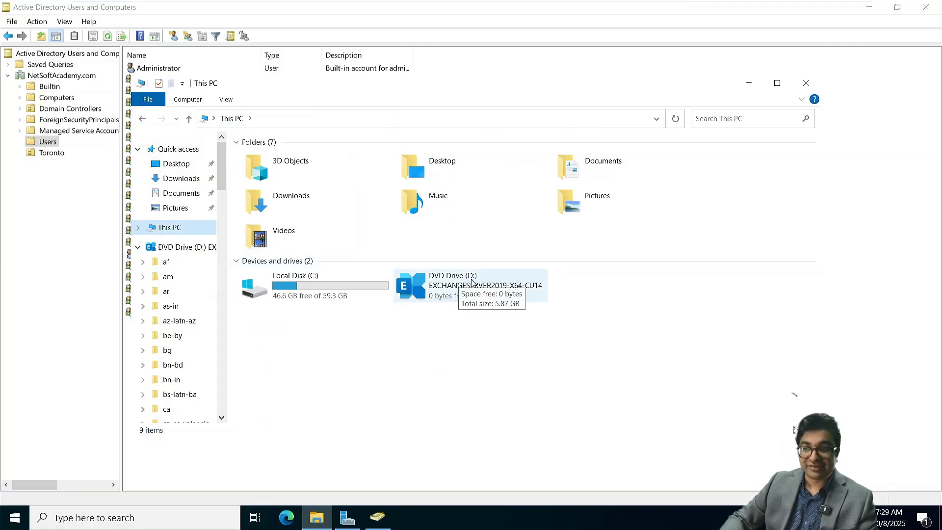
click(748, 83)
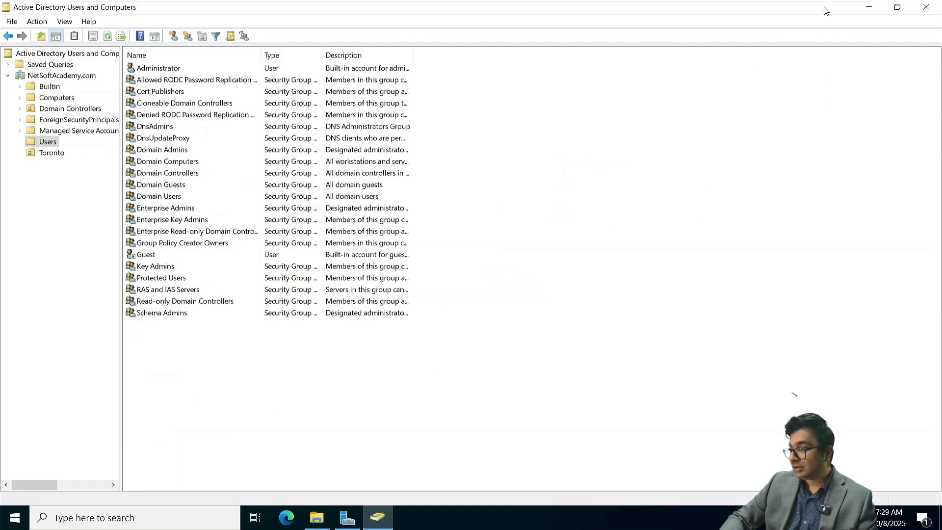
click(869, 7)
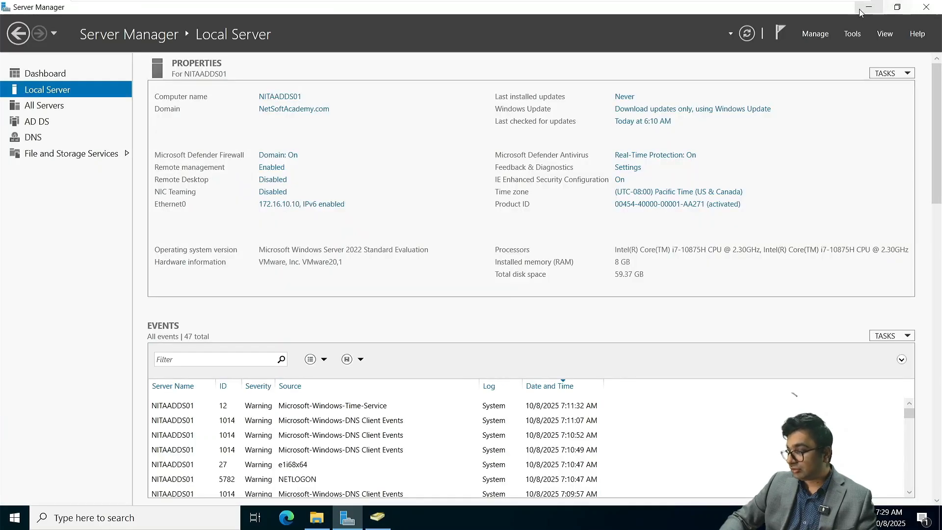
Step: Open a maximized administrator PowerShell on drive D: and switch to the Exchange notes
click(856, 36)
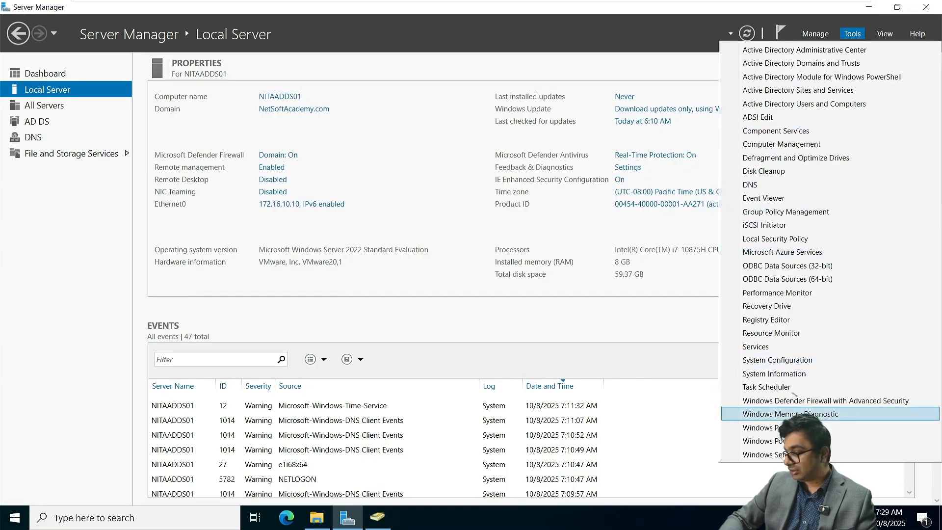
click(759, 427)
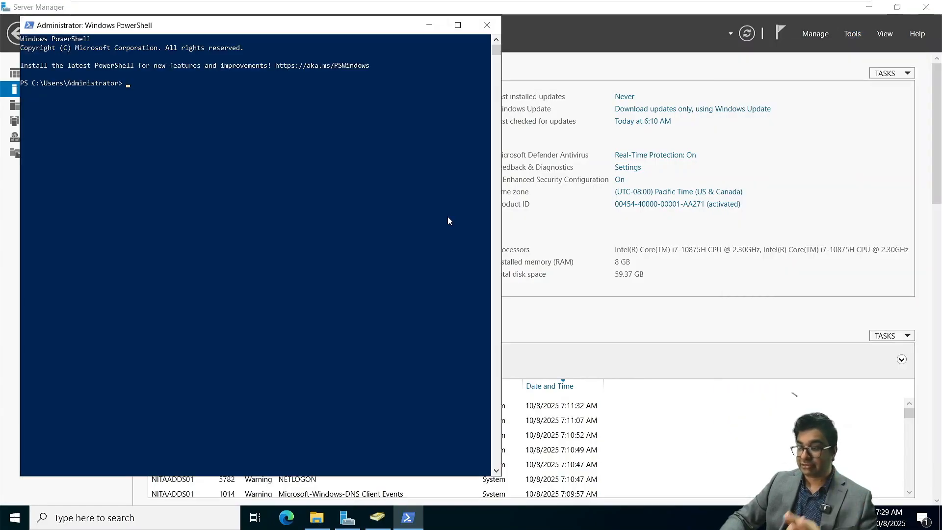
click(458, 25)
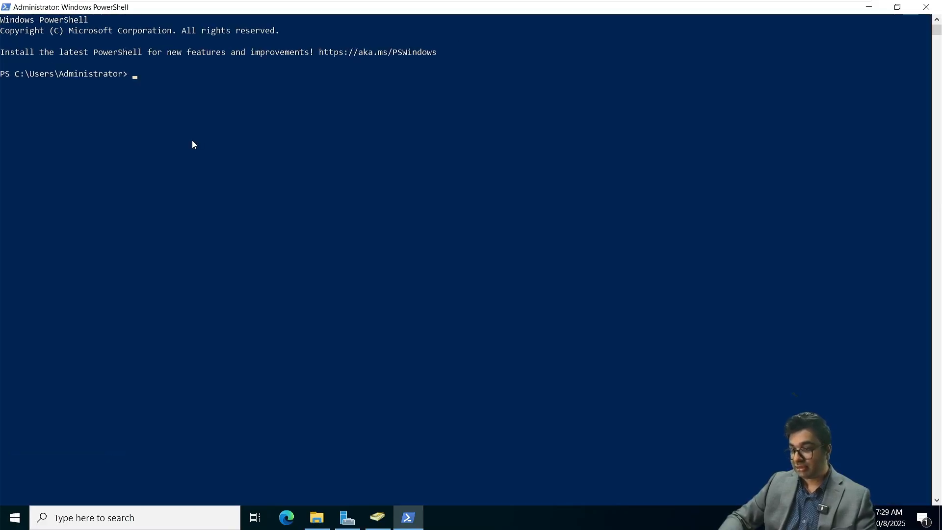
text(D)
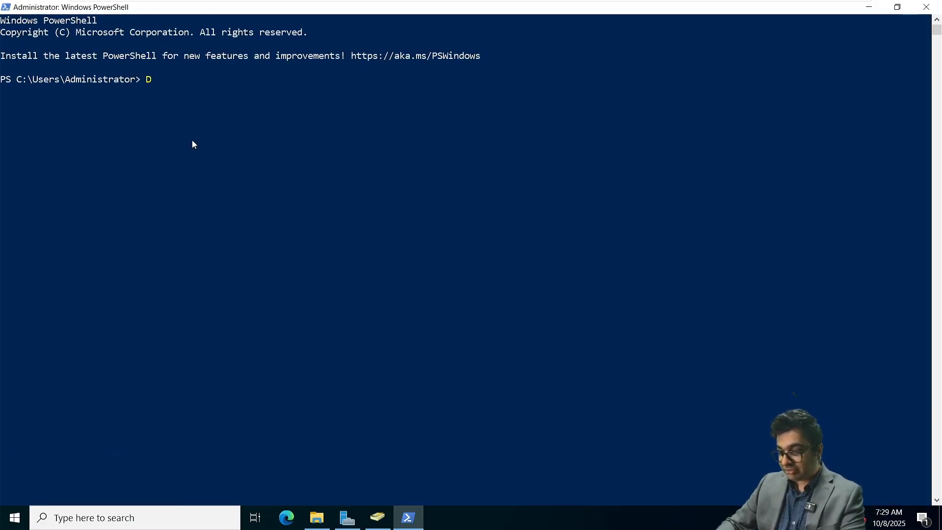
text(:)
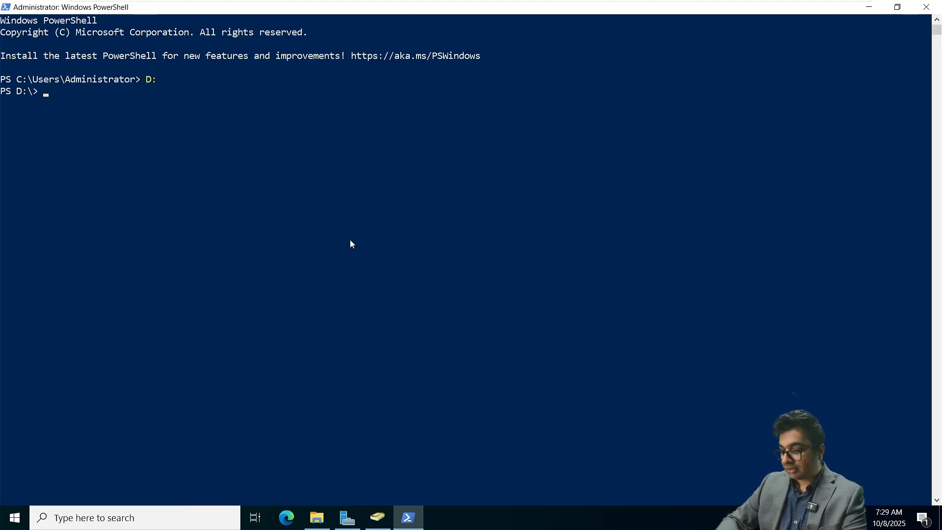
key(super+Tab)
click(524, 212)
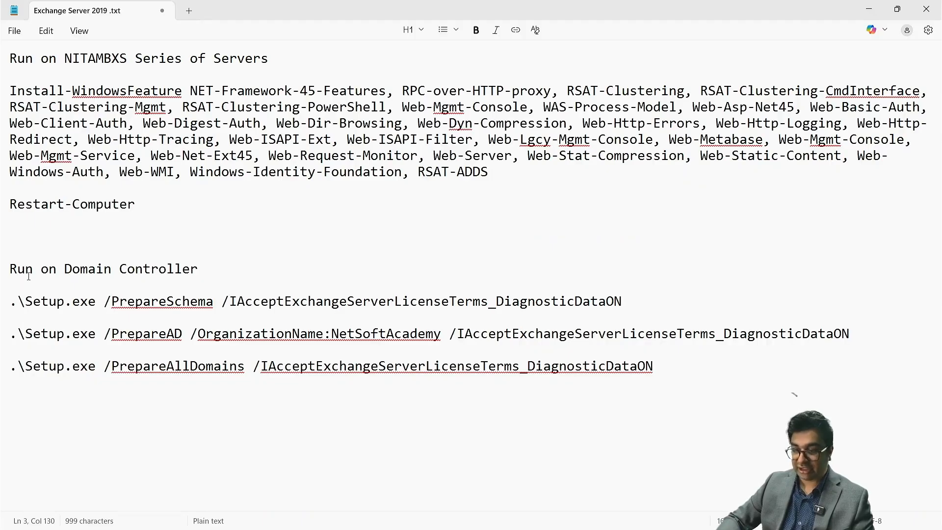
Step: Copy the Setup.exe /PrepareSchema command from the notes and run it in the VM's PowerShell
drag(11, 300, 534, 287)
drag(599, 293, 622, 307)
key(super+c)
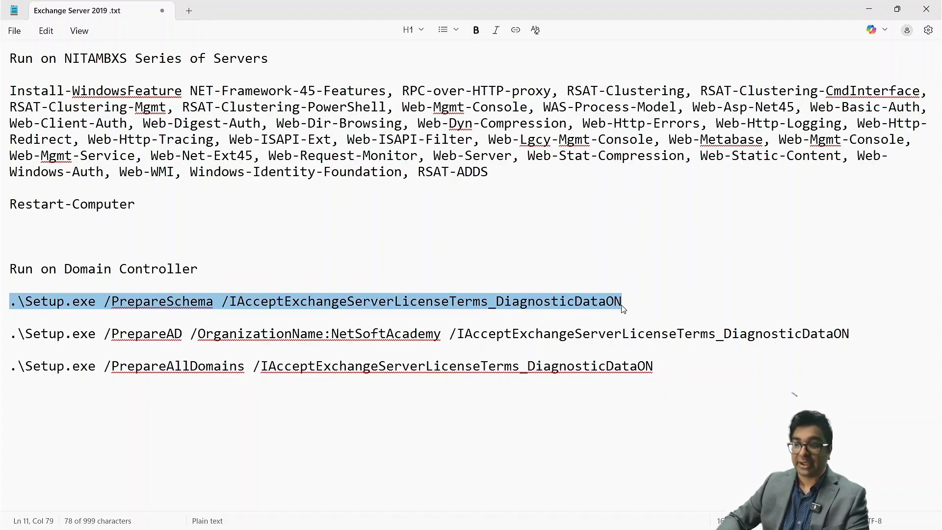
key(super+Tab)
click(598, 217)
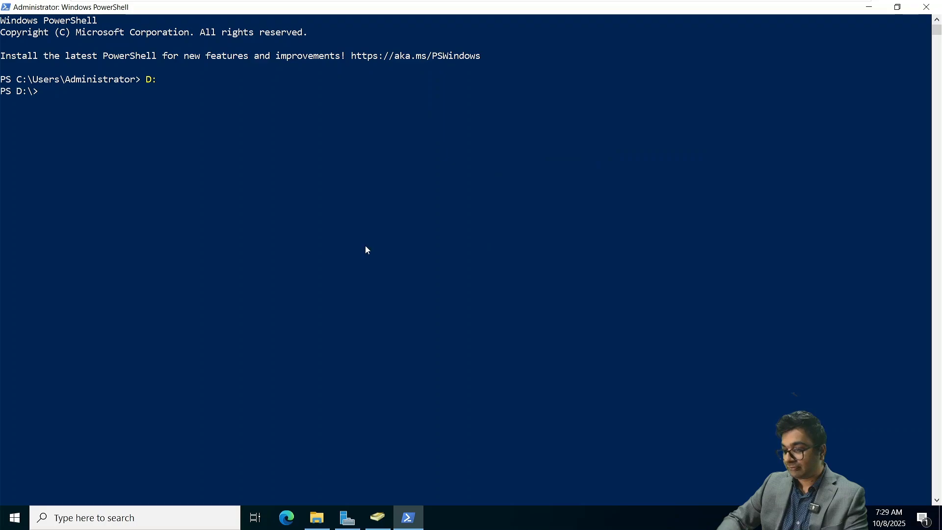
right_click(219, 156)
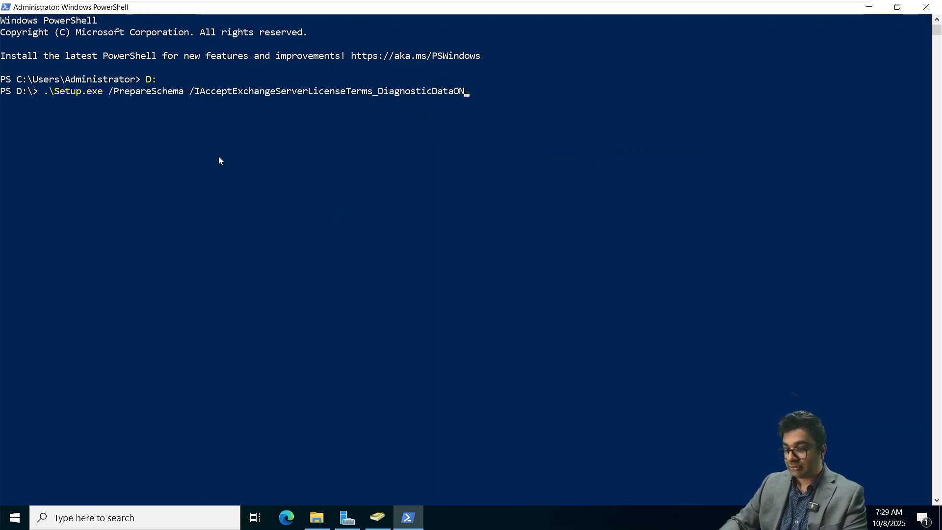
key(Return)
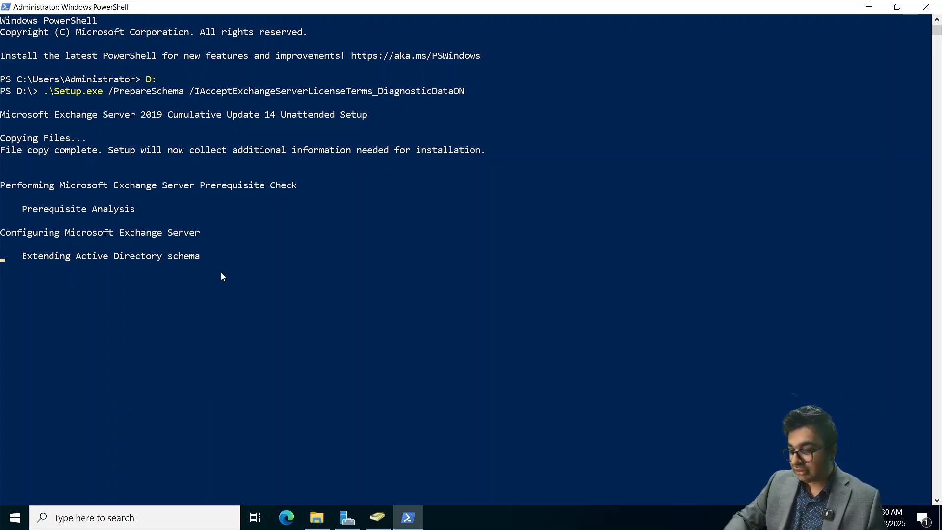
Step: Review the PrepareSchema error at 56%, then clear the PowerShell console
scroll(221, 273, down, 6)
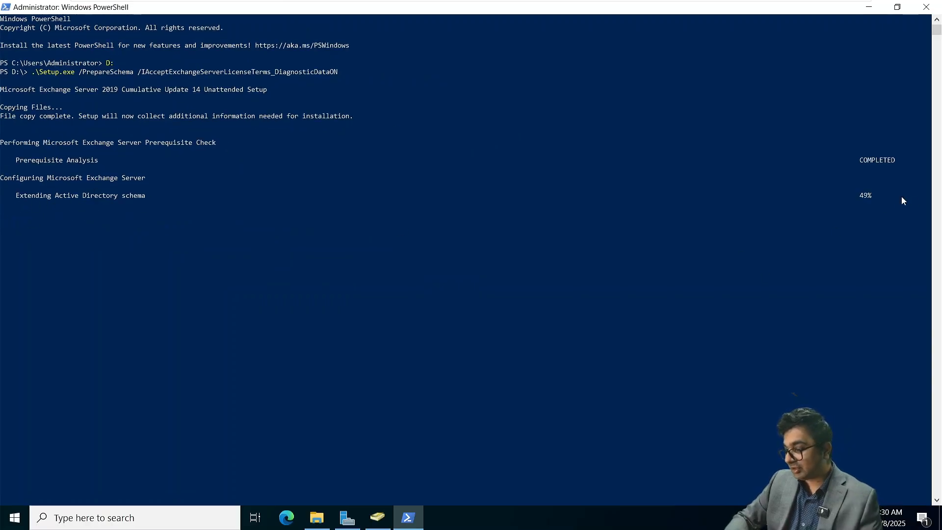
click(897, 6)
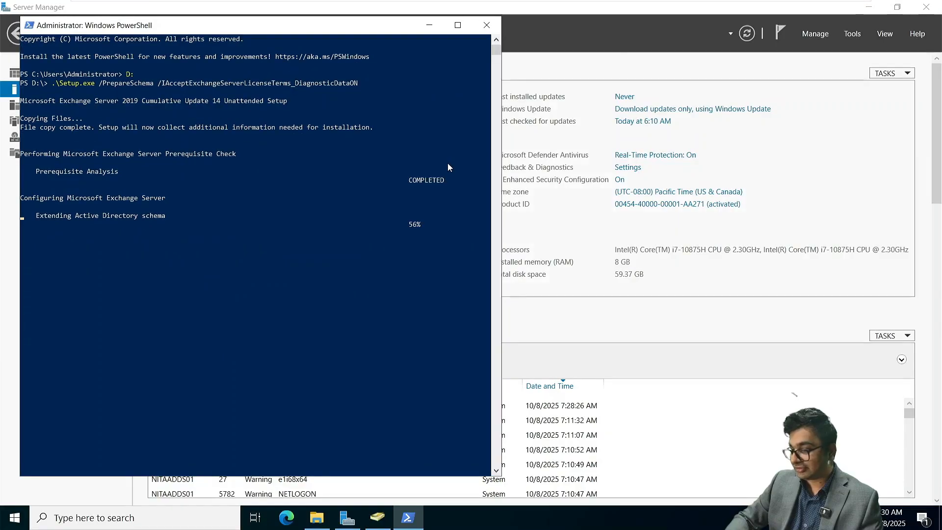
scroll(130, 251, up, 3)
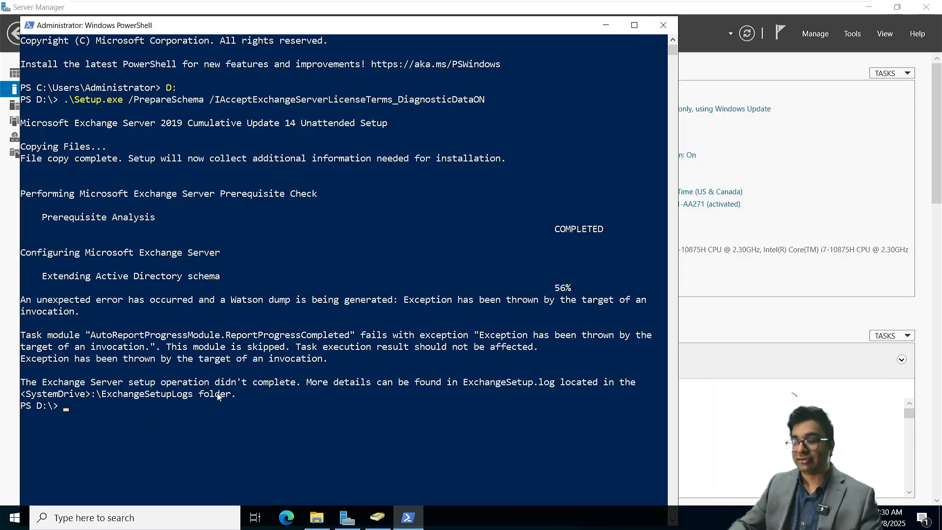
text(clear)
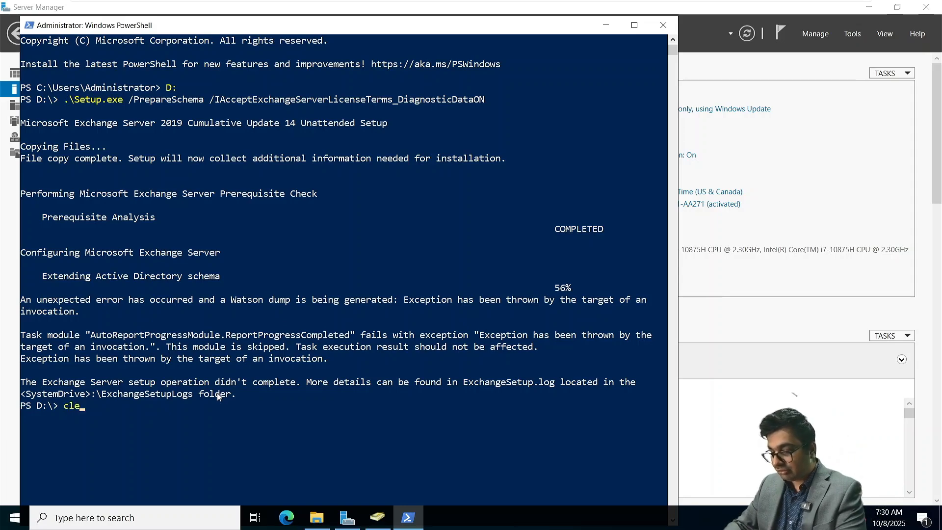
key(Return)
Step: Rerun the Setup.exe /PrepareSchema command from history until schema extension shows COMPLETED
key(Up)
key(Up)
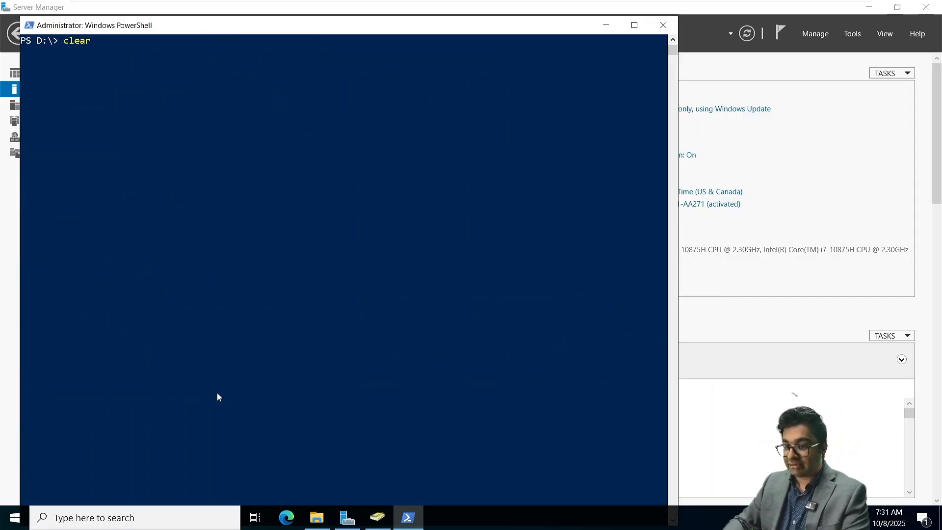
key(Return)
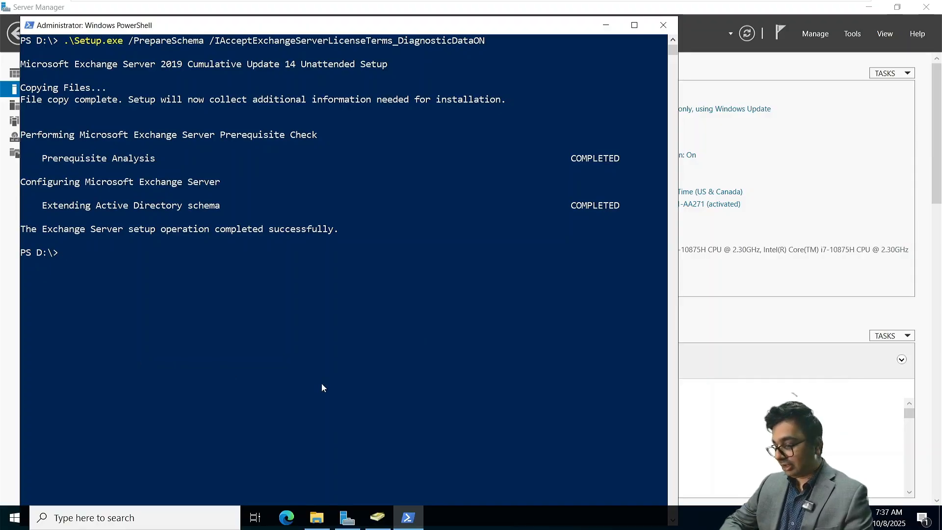
Step: Copy the PrepareAD command for NetSoftAcademy from the Exchange notes, then return to the VM console
key(super+Tab)
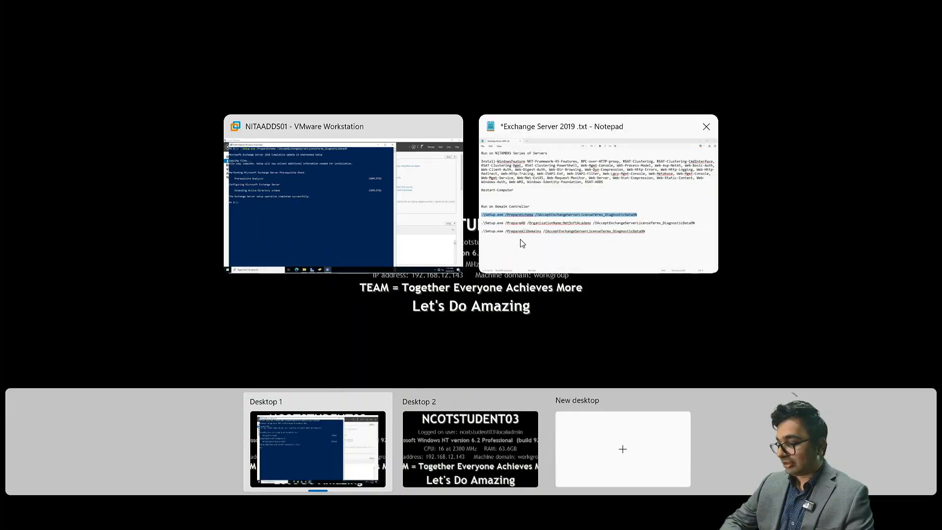
click(522, 243)
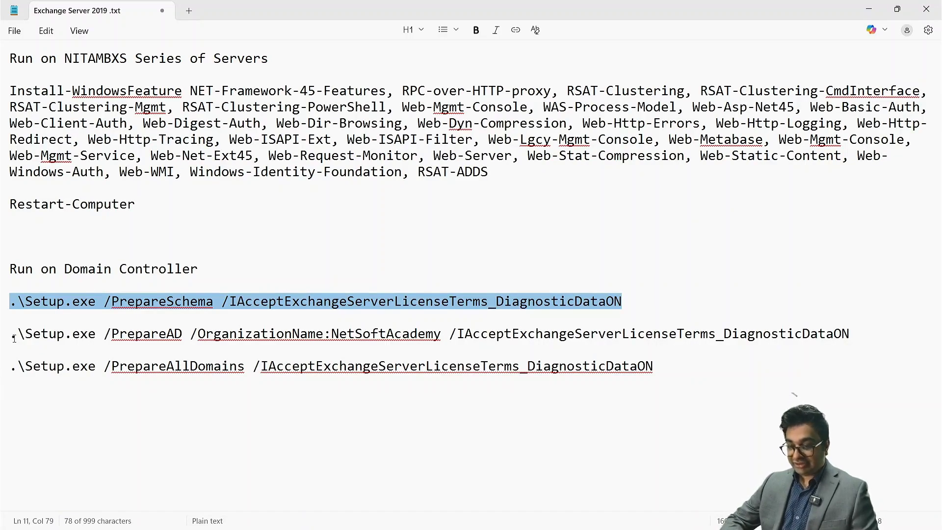
drag(14, 338, 871, 334)
key(super+c)
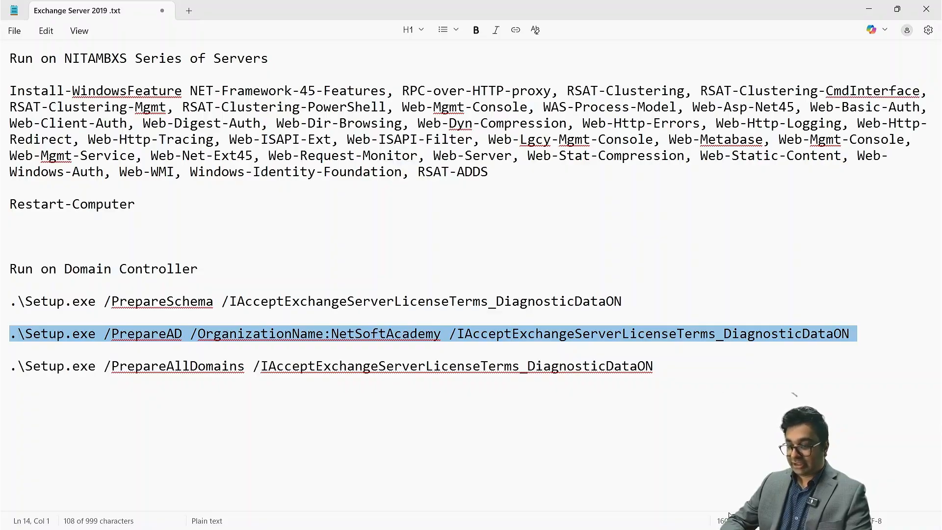
key(super+Tab)
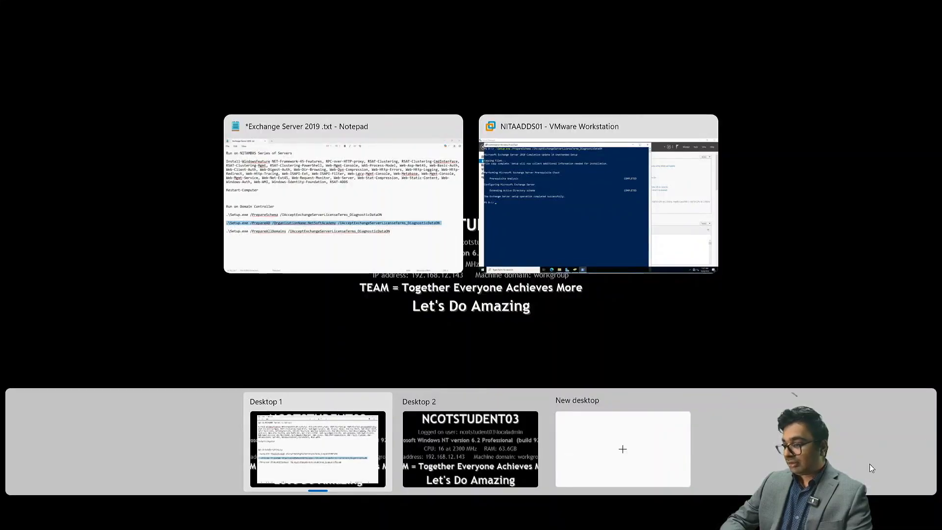
click(665, 238)
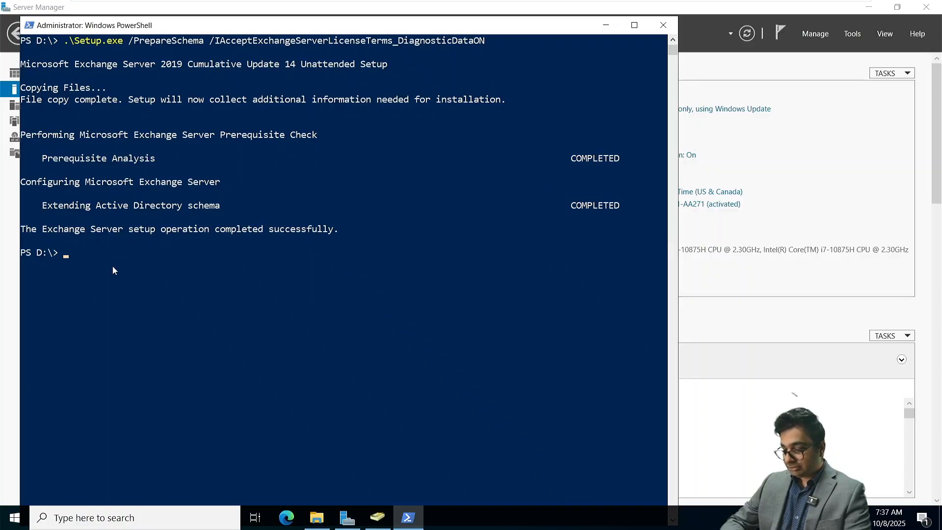
Step: Paste and run Setup.exe /PrepareAD for NetSoftAcademy until Organization Preparation completes
right_click(91, 253)
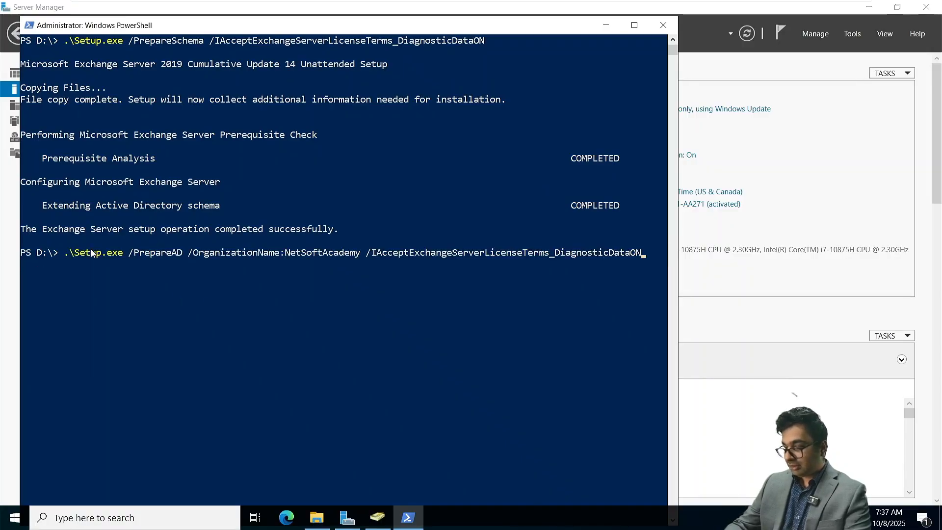
key(Return)
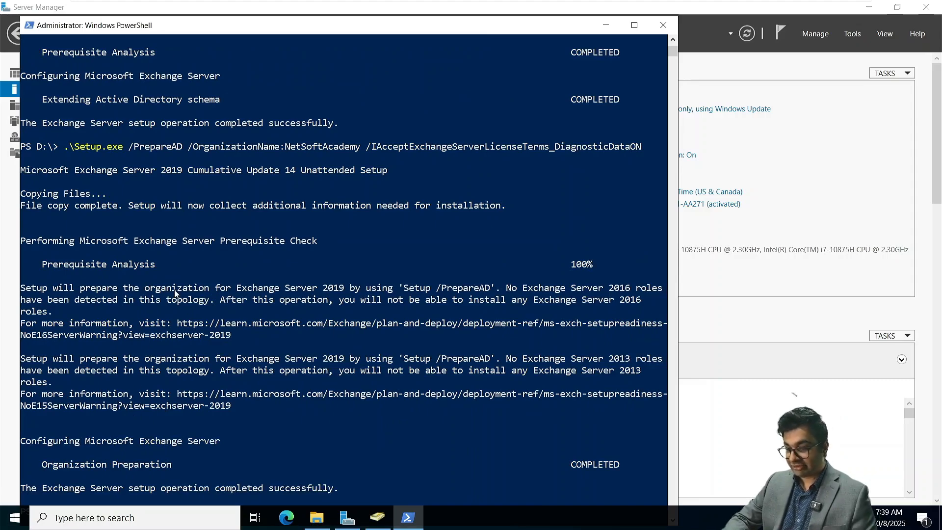
scroll(176, 293, down, 1)
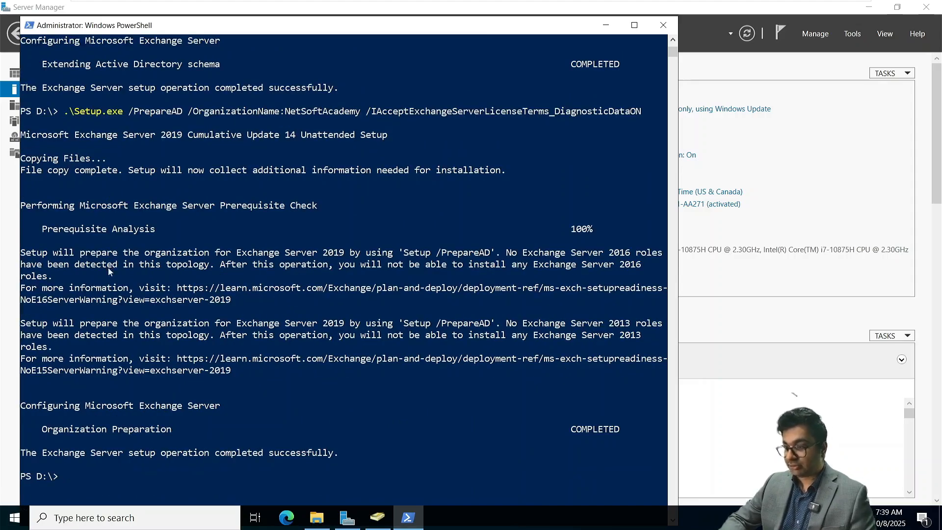
Step: Highlight the setup warning about existing Exchange 2016 roles
drag(27, 256, 483, 259)
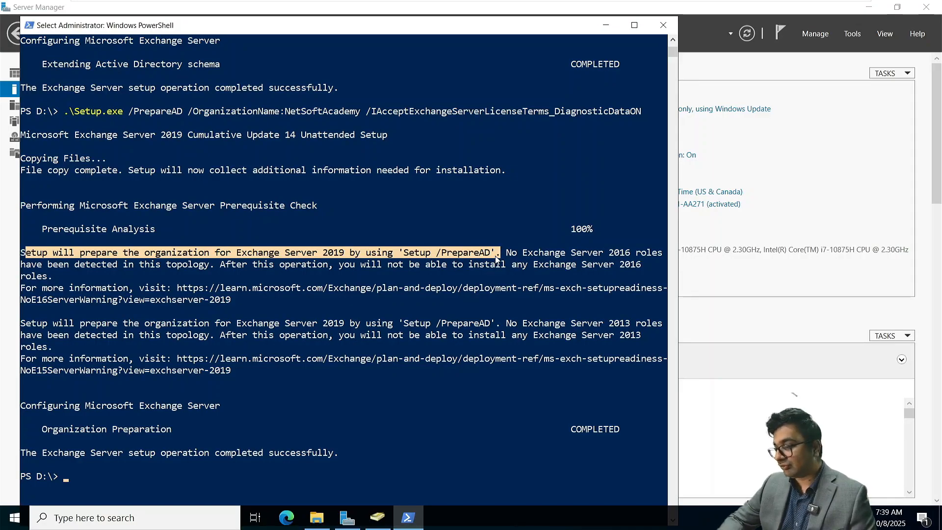
mouse_move(497, 259)
mouse_down()
mouse_move(521, 259)
mouse_move(490, 270)
mouse_up()
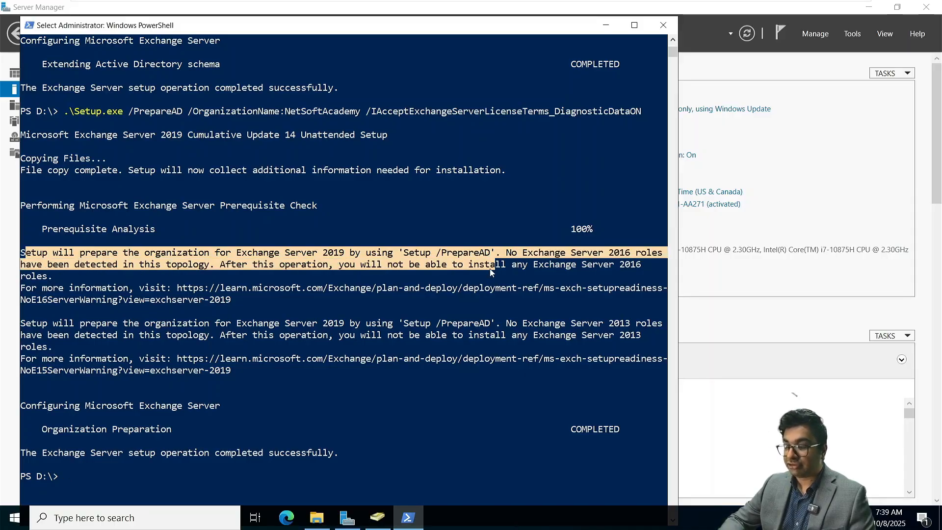
drag(490, 271, 522, 279)
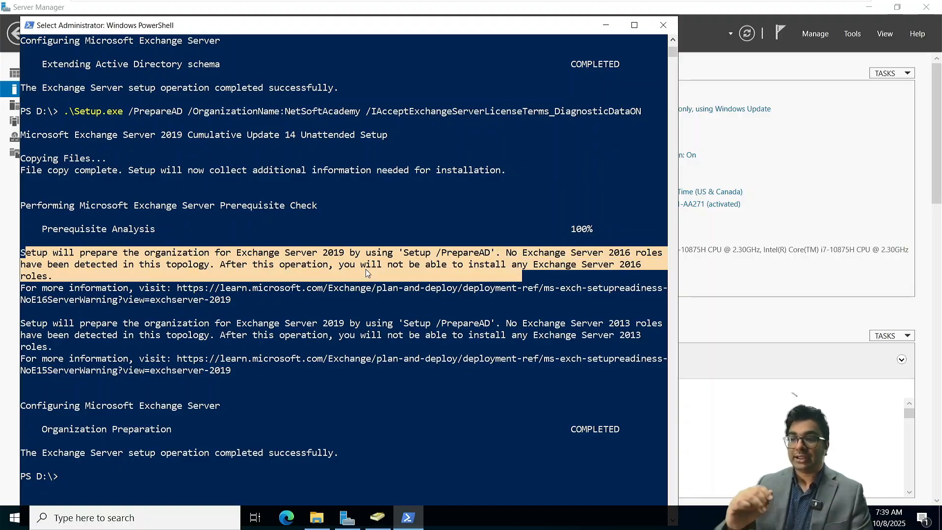
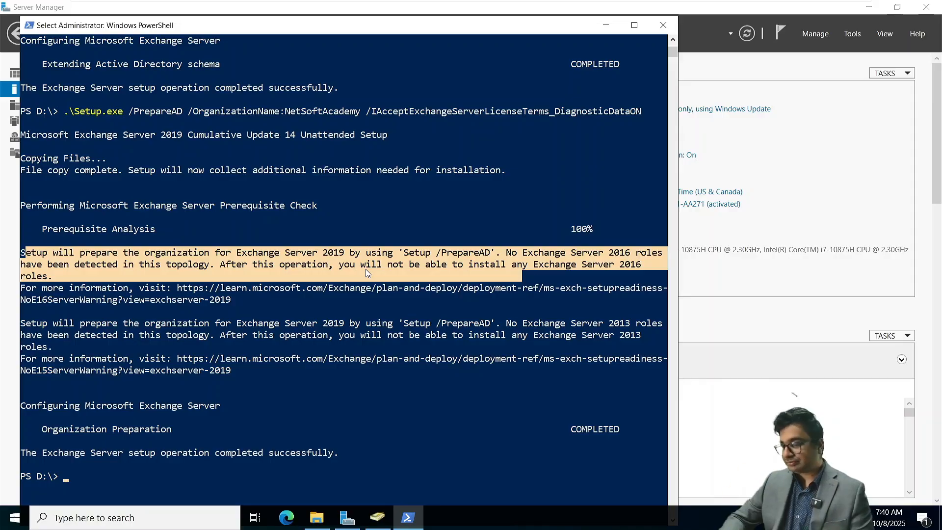
Step: Select the PrepareAllDomains command line in the Exchange setup notes
key(super+Tab)
click(545, 253)
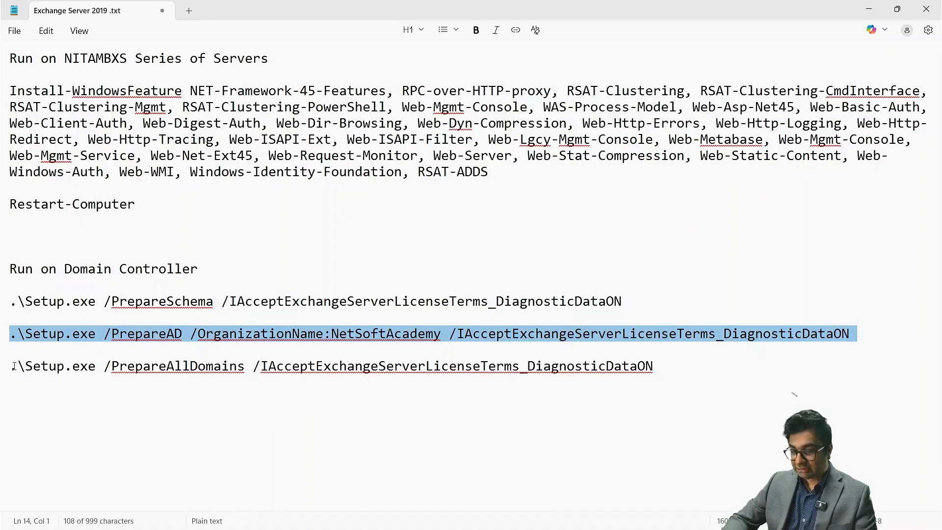
click(12, 366)
drag(294, 348, 671, 381)
key(ctrl+c)
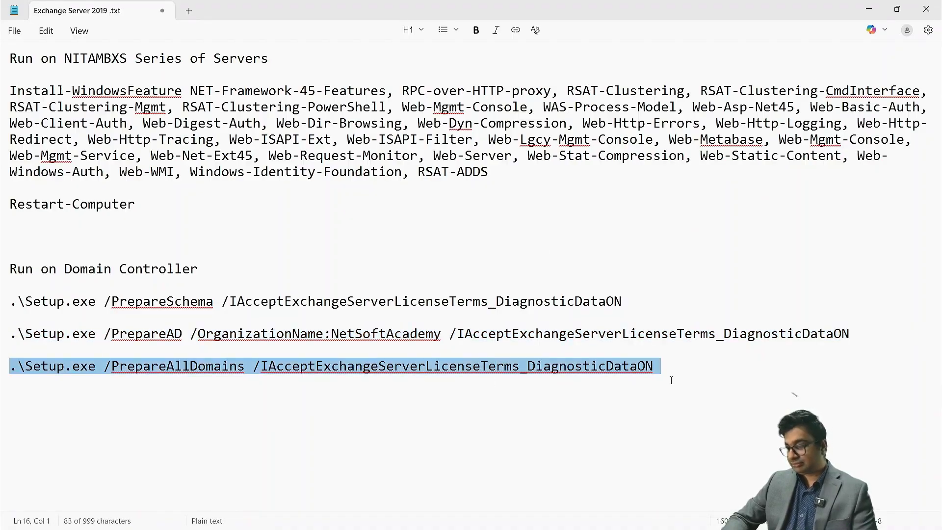
Step: Paste and run Setup /PrepareAllDomains in the VM's PowerShell until domain preparation completes
key(super+Tab)
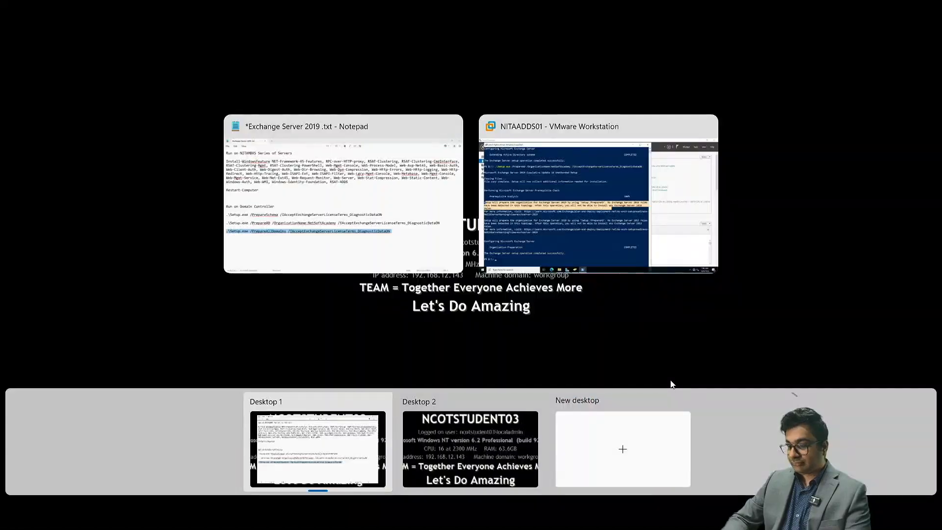
click(635, 194)
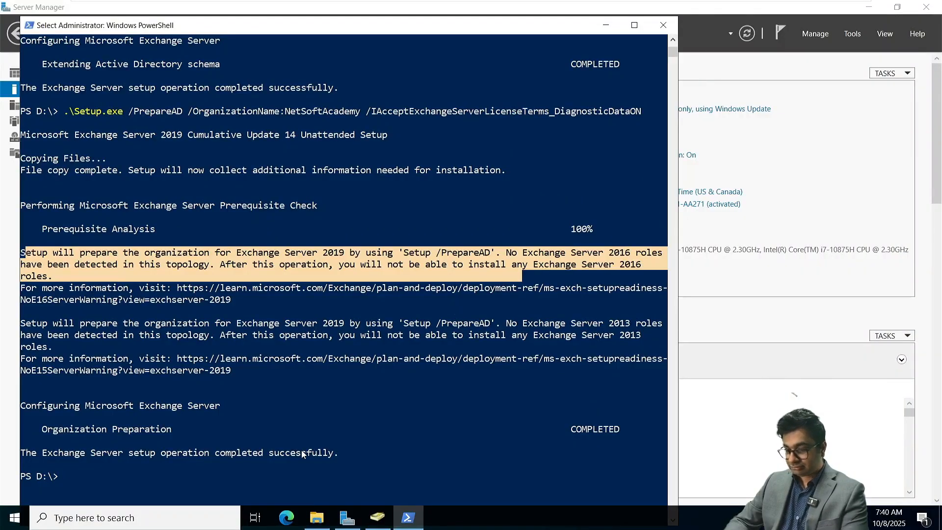
key(ctrl+v)
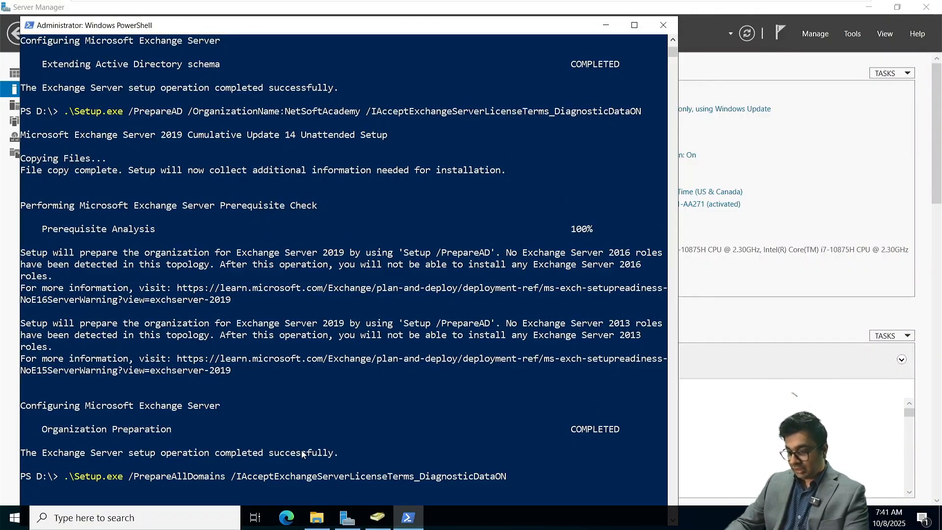
key(Return)
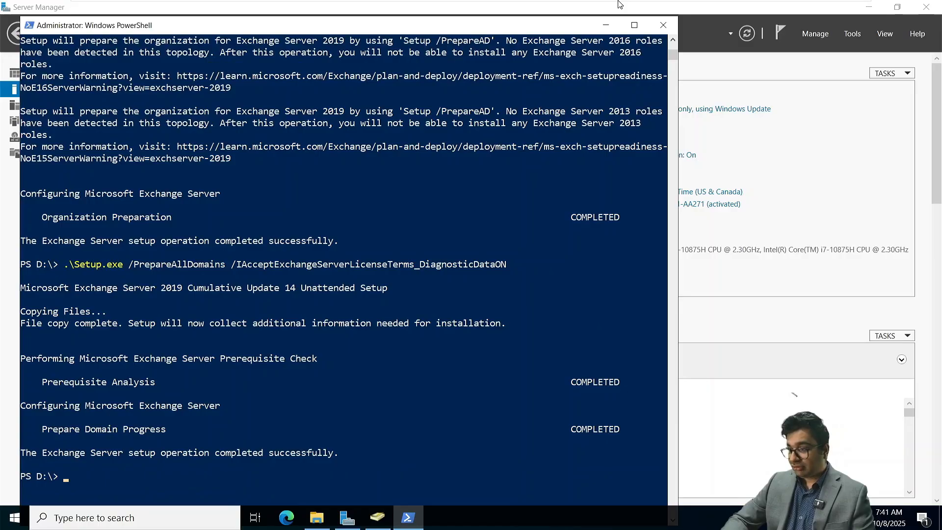
Step: Switch to the NITAMBXS01 VM and sign in with the account password
click(573, 9)
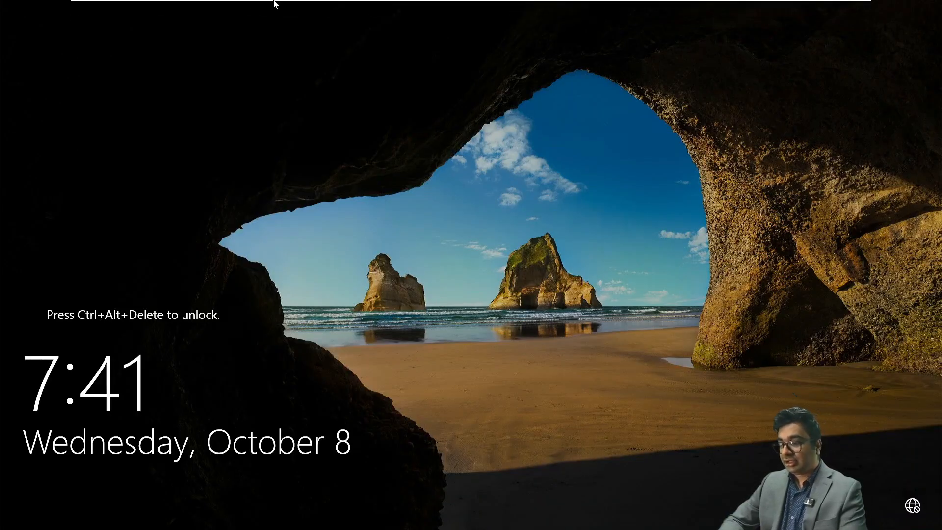
click(283, 9)
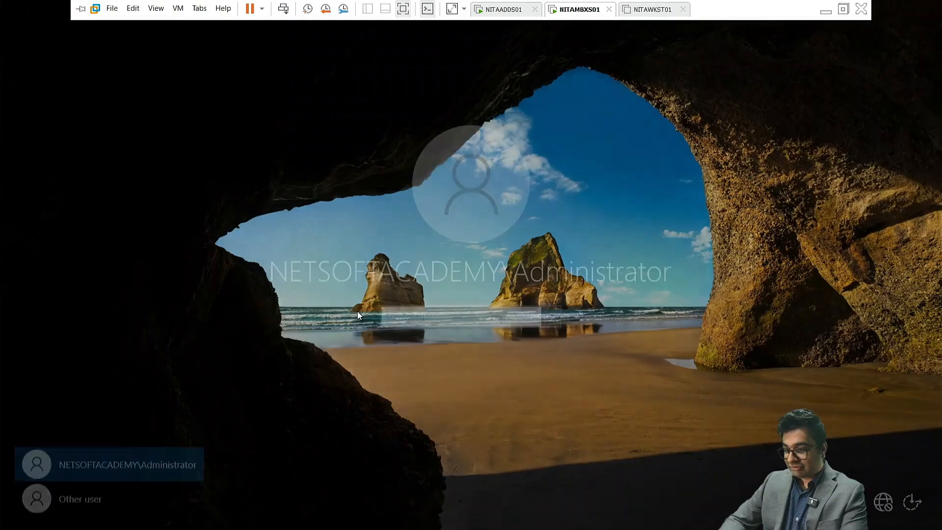
text(••••••)
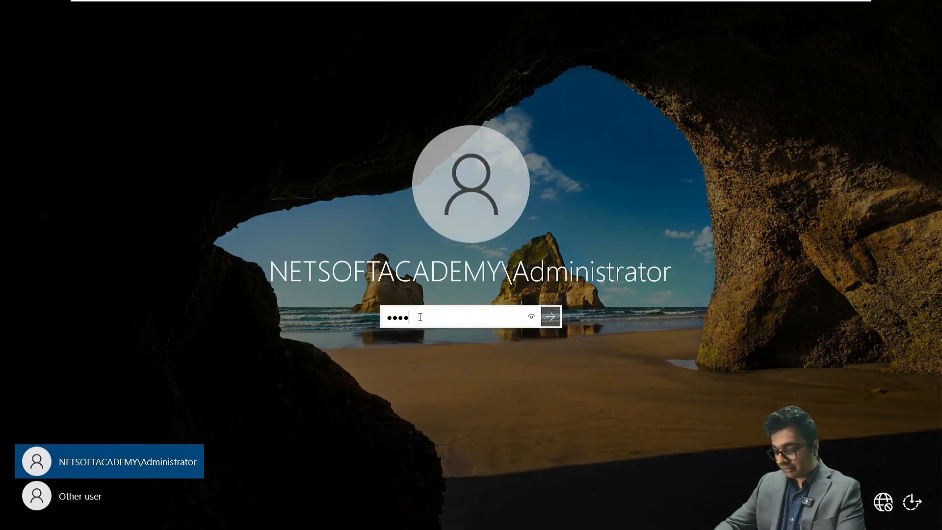
text(••••••)
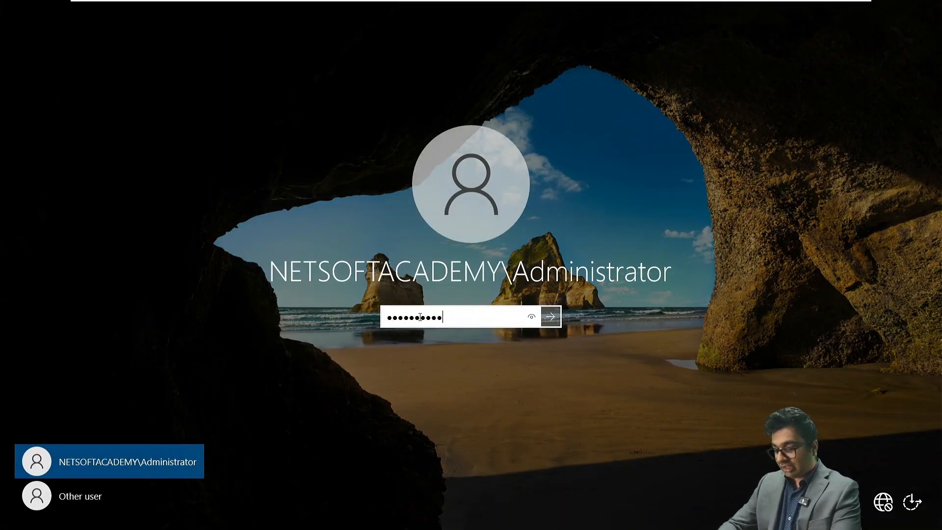
key(Return)
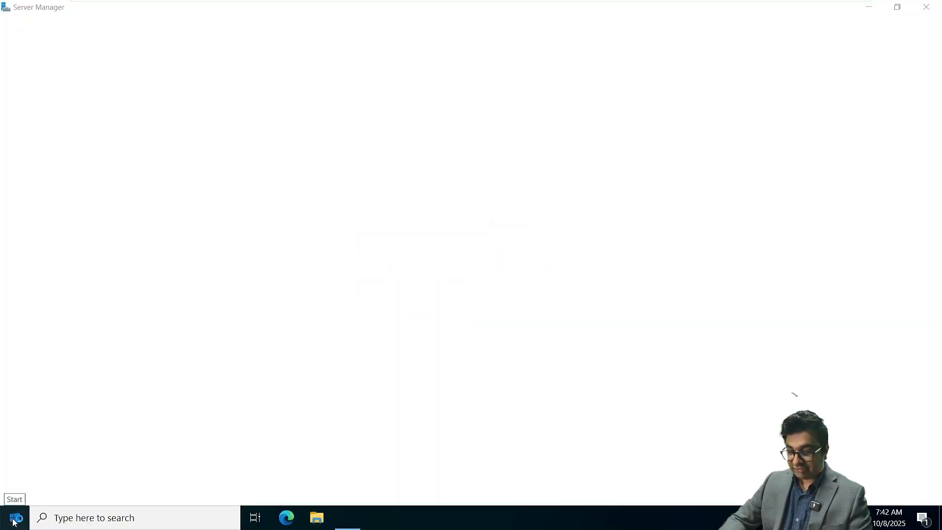
Step: In Settings > System > Power & sleep, set Screen to Never, then close Settings
click(15, 518)
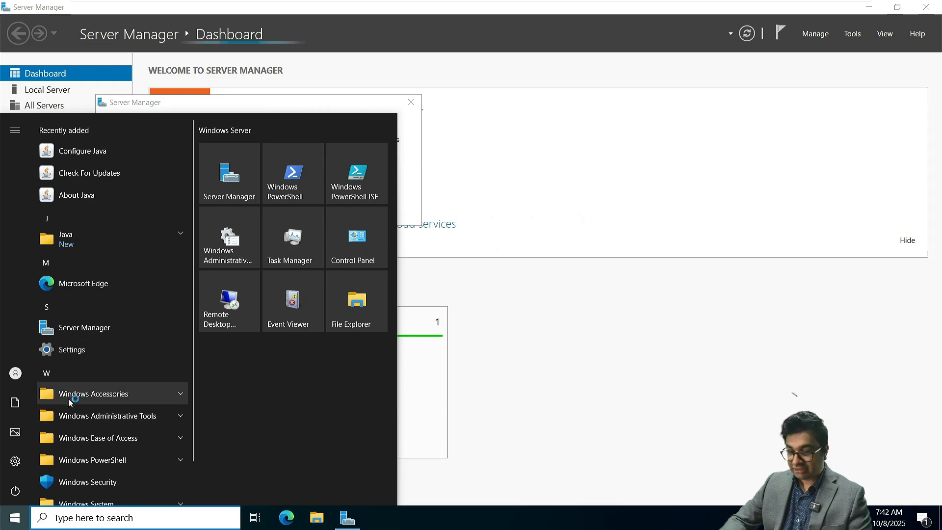
click(20, 461)
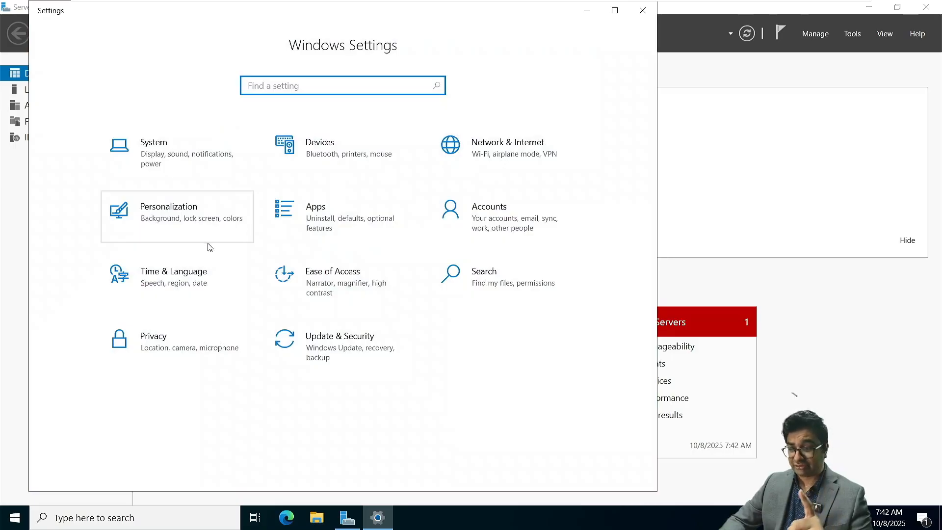
click(180, 154)
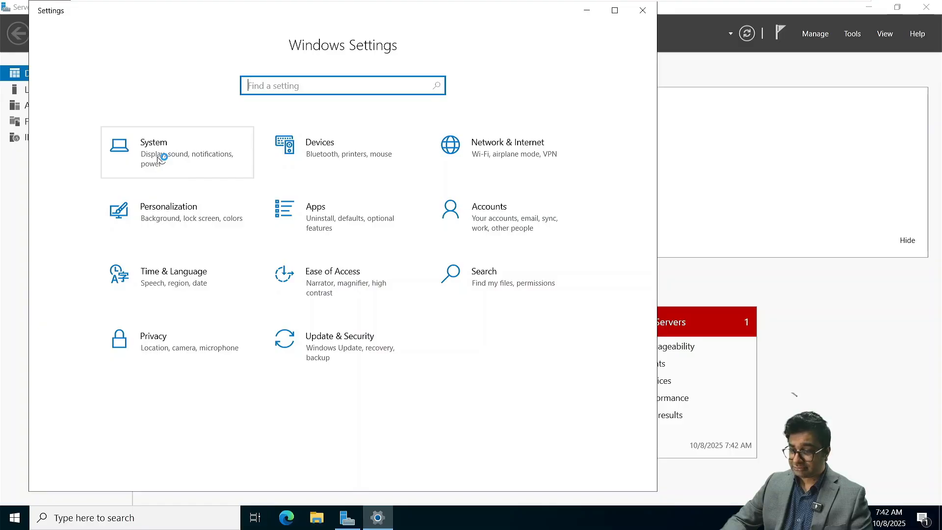
click(167, 171)
click(102, 250)
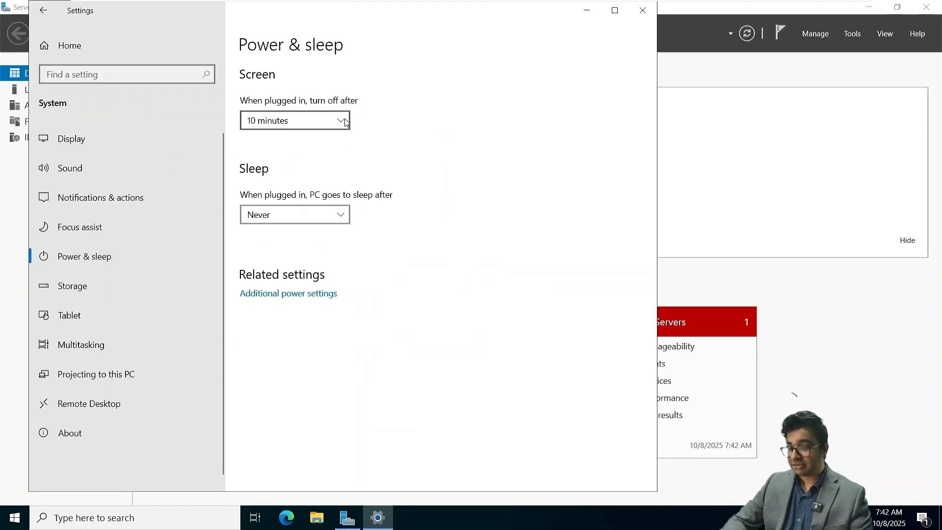
click(340, 120)
scroll(305, 246, down, 1)
click(281, 317)
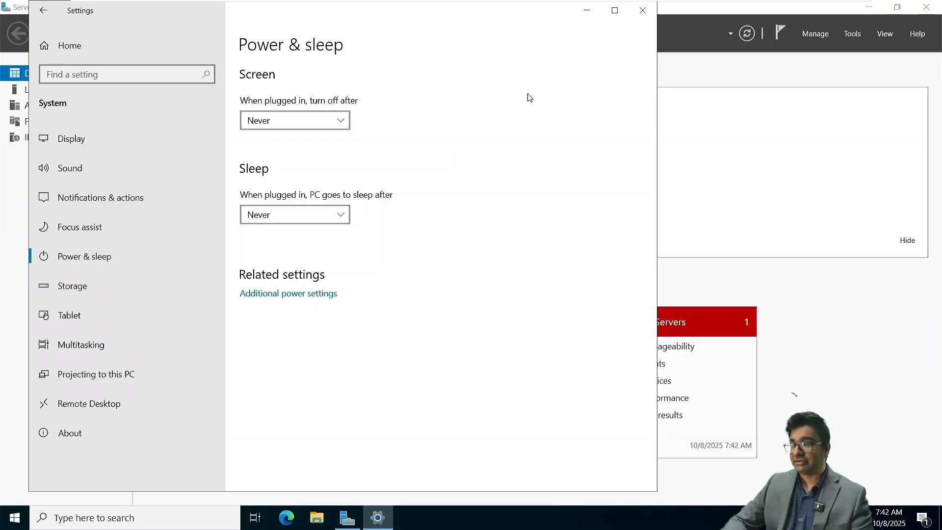
click(640, 11)
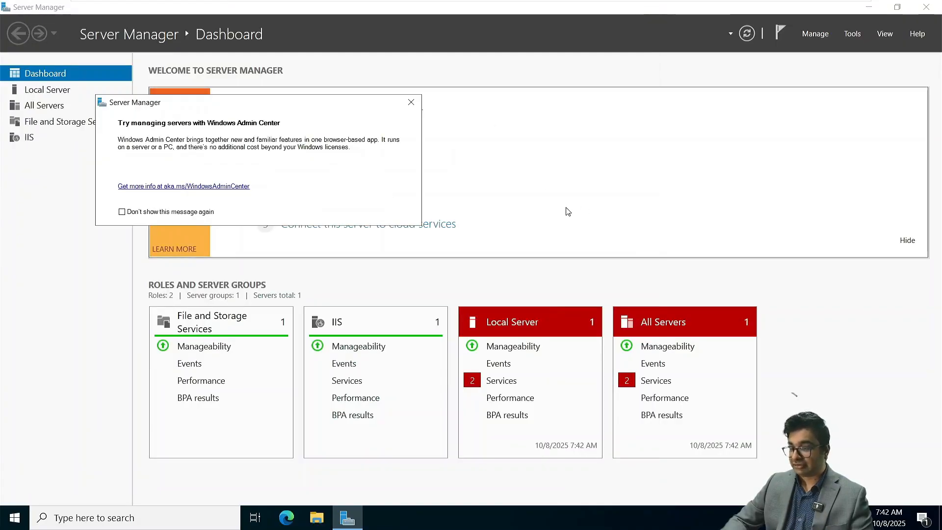
Step: Dismiss the Windows Admin Center popup and open the NITAMBXS01 VM's CD/DVD settings
click(412, 103)
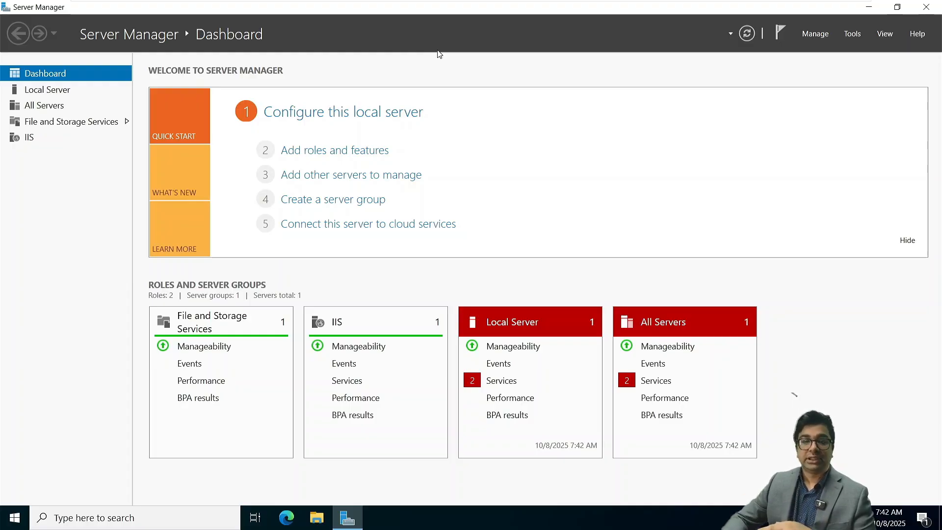
mouse_move(504, 4)
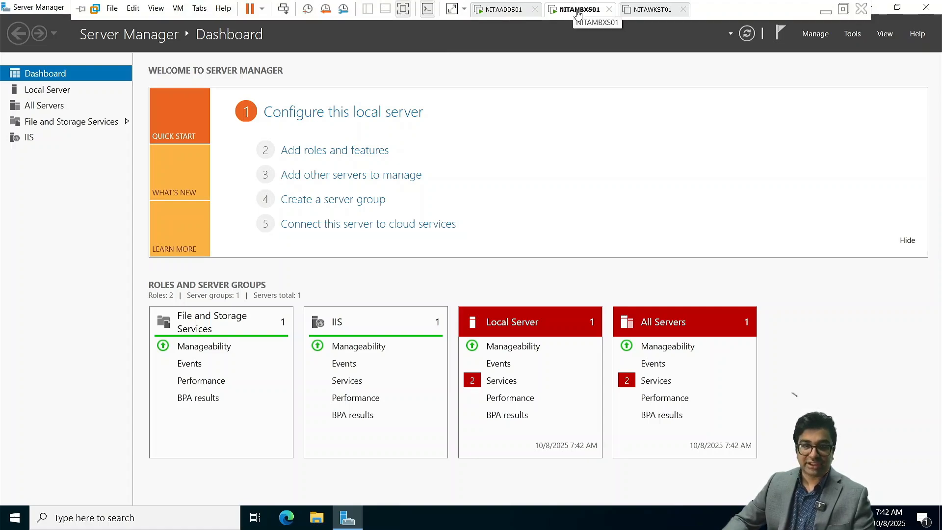
right_click(578, 11)
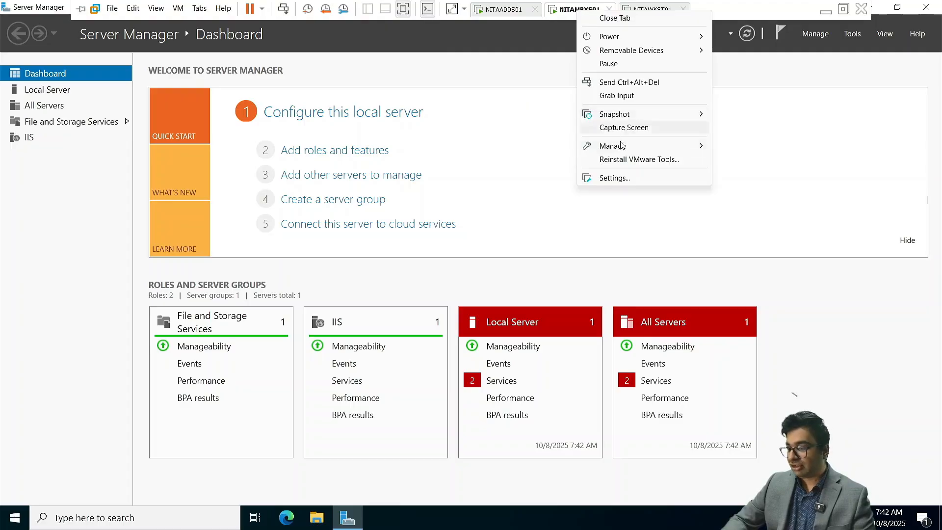
click(621, 181)
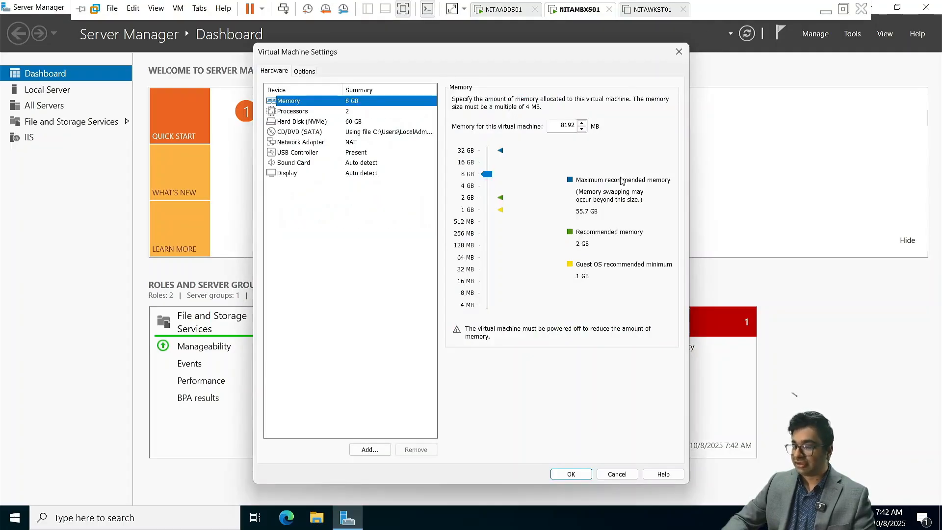
click(358, 135)
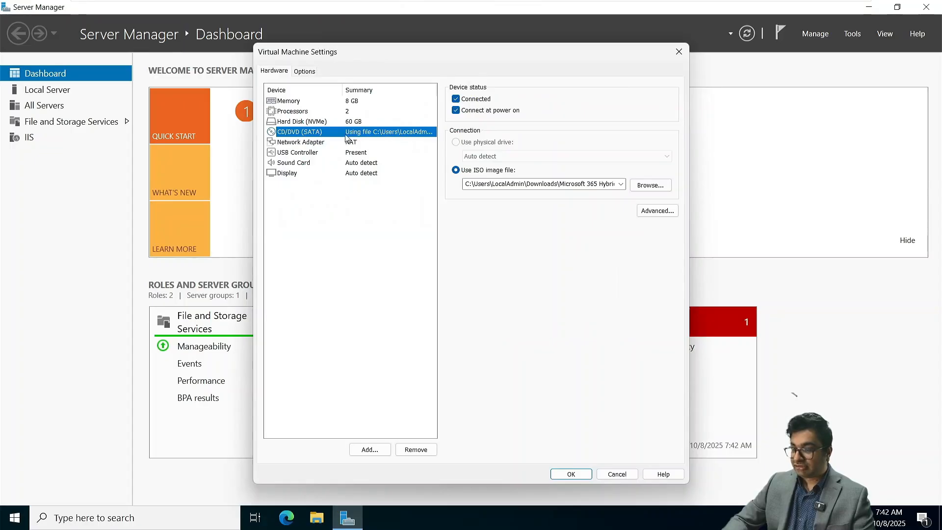
Step: Point the CD/DVD drive at the Exchange Server 2019 CU14 ISO in C:\Labs\ISOs and apply
click(640, 187)
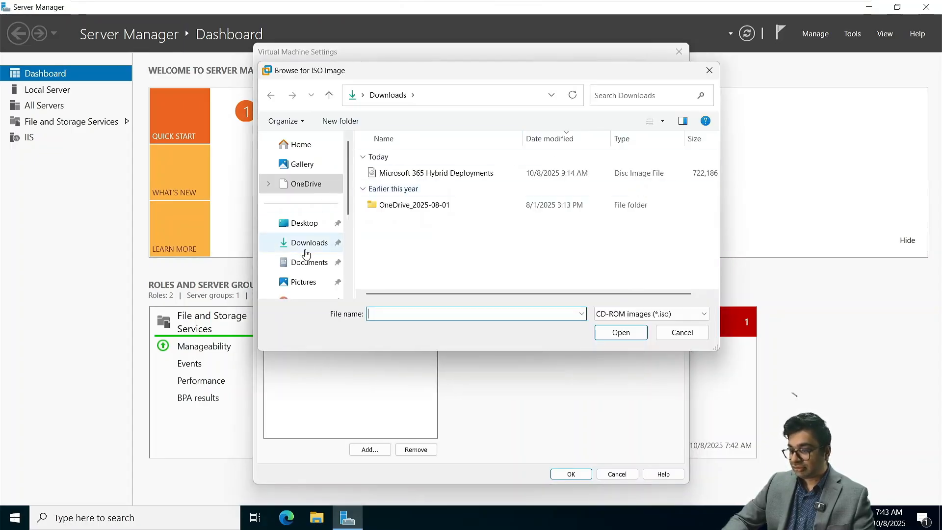
scroll(305, 253, down, 3)
click(310, 240)
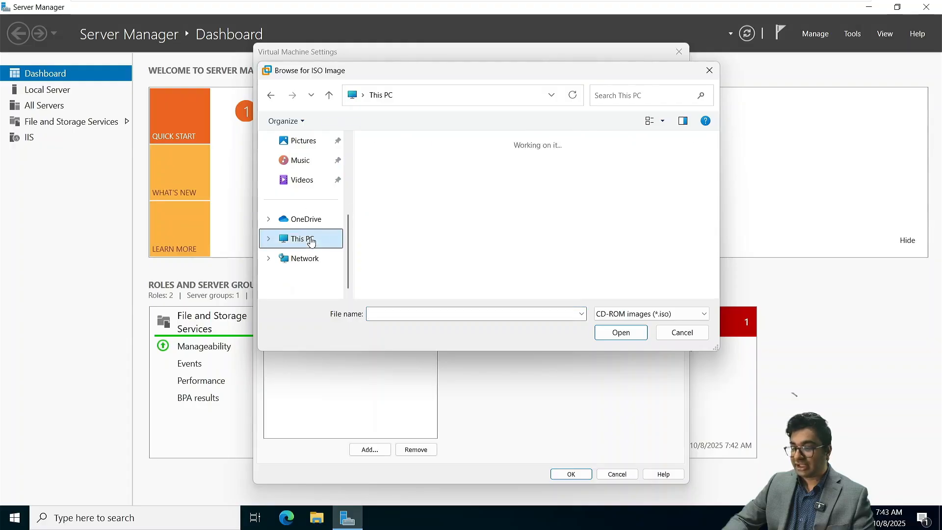
double_click(422, 166)
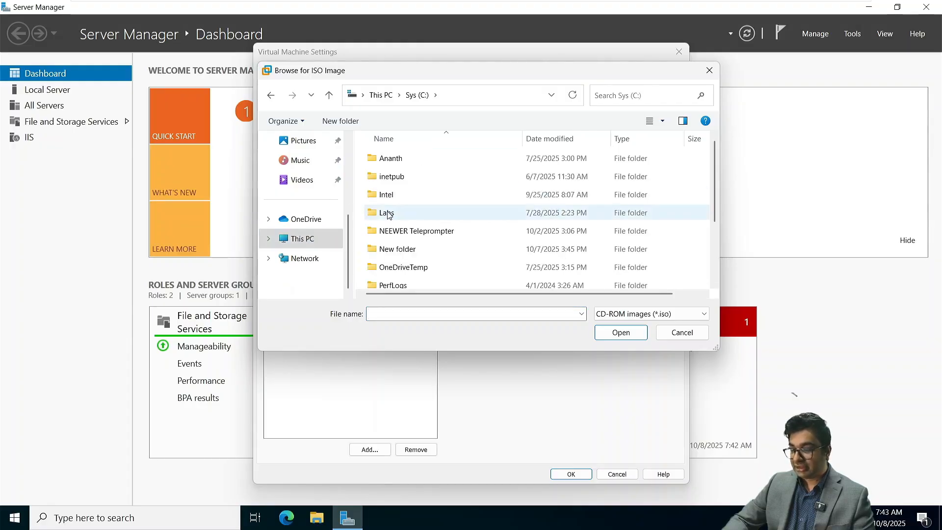
double_click(387, 213)
double_click(386, 158)
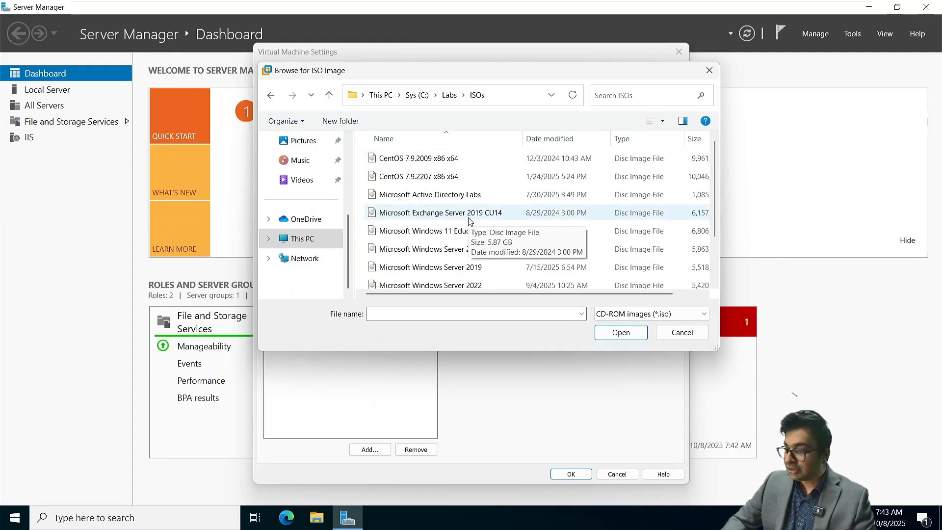
click(425, 218)
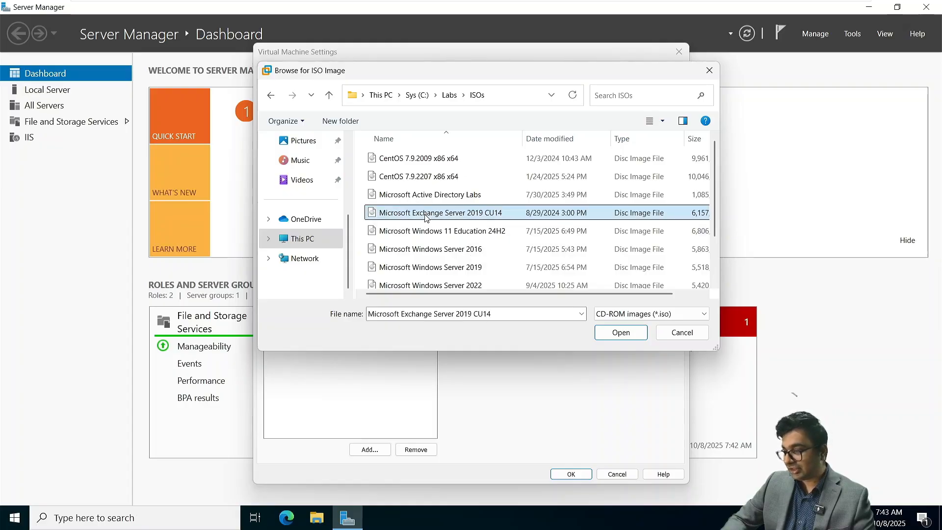
click(617, 333)
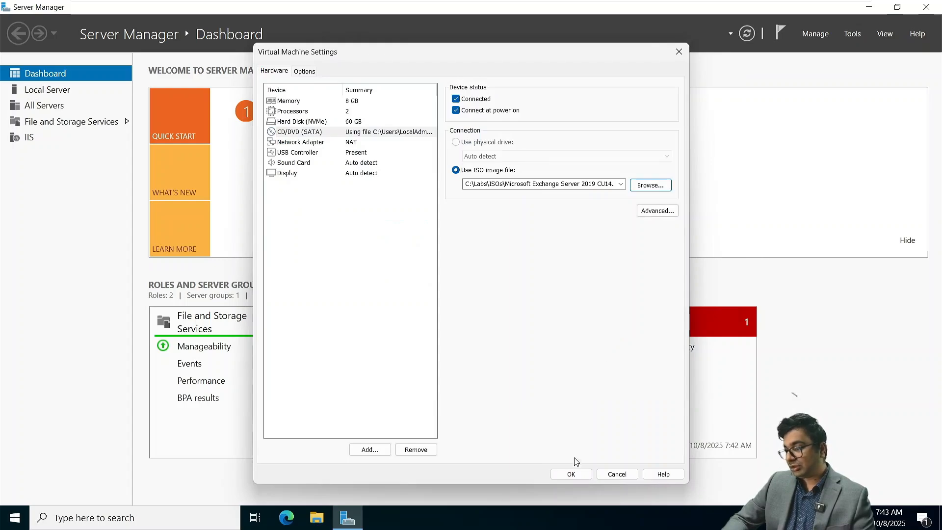
click(571, 474)
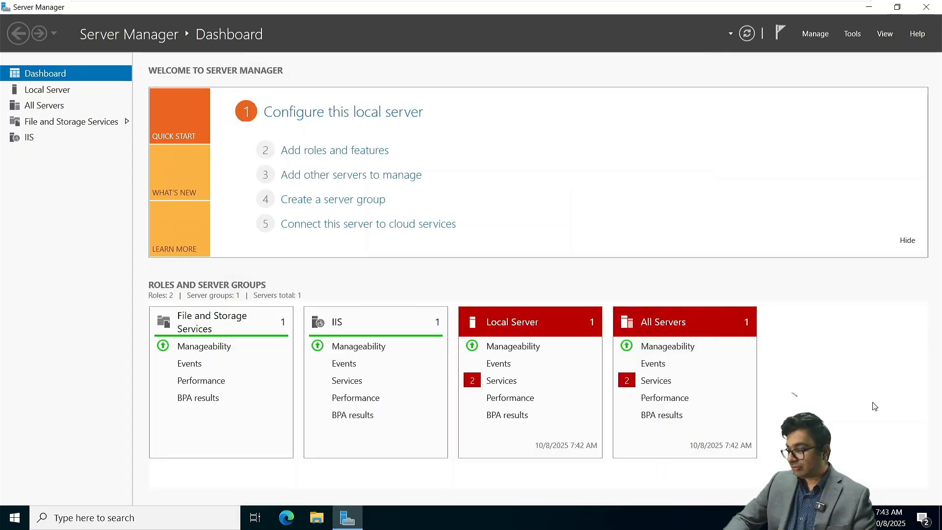
Step: Run Exchange setup from the inserted disc's prompt and minimize Server Manager
click(861, 455)
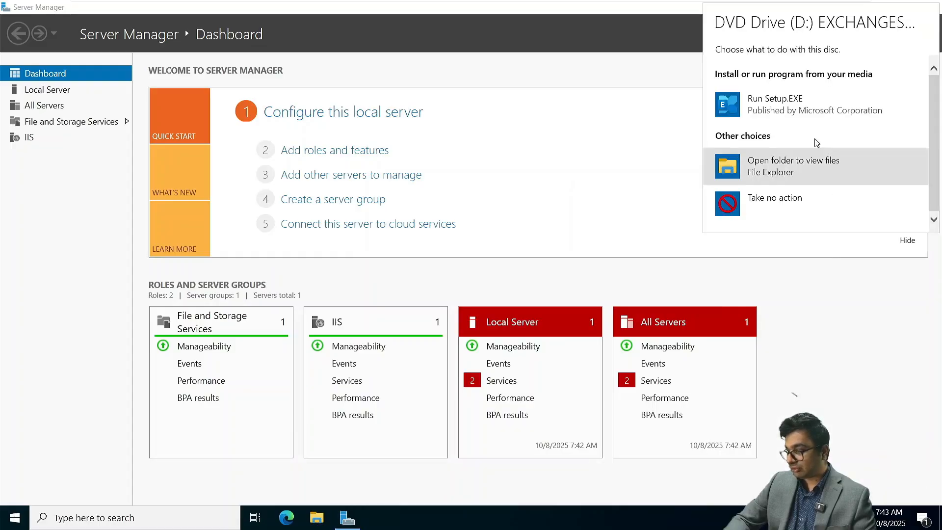
click(800, 106)
click(870, 7)
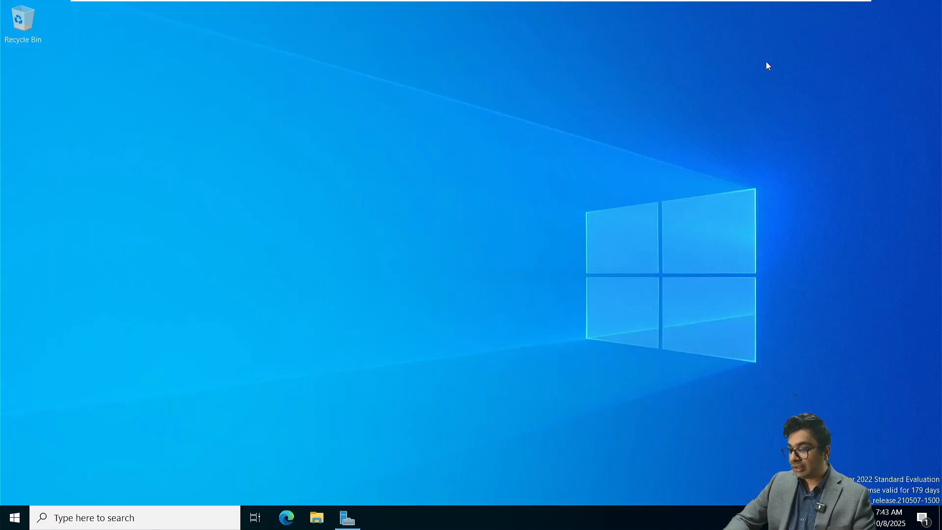
Step: Browse the Exchange DVD's contents in File Explorer down to Setup, then close the window
click(317, 517)
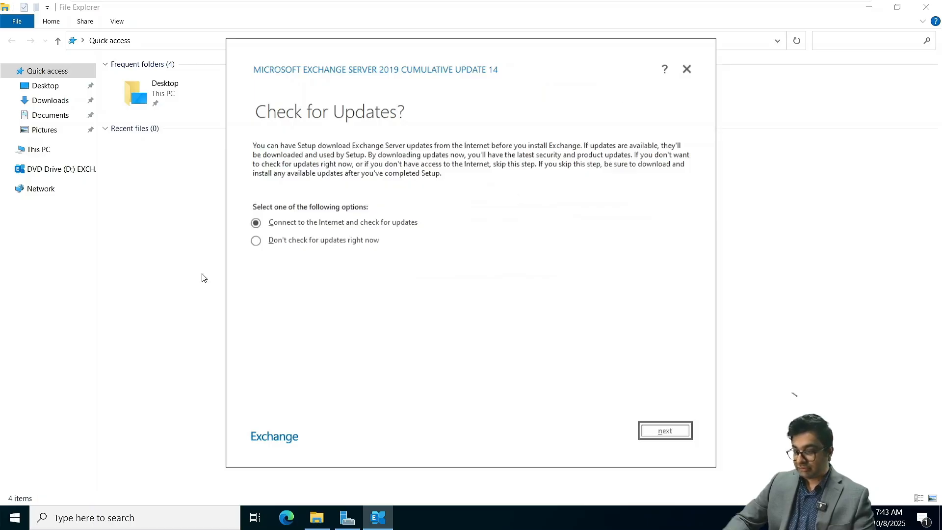
click(184, 260)
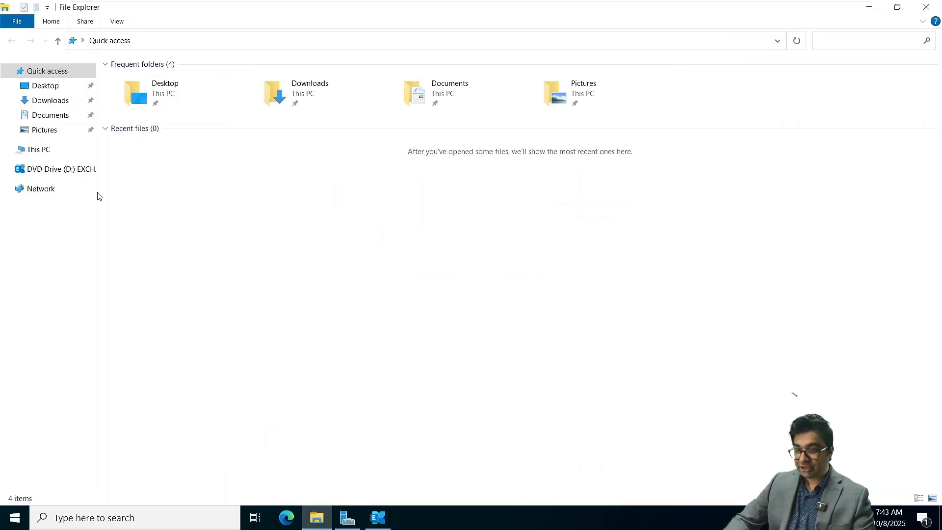
click(62, 150)
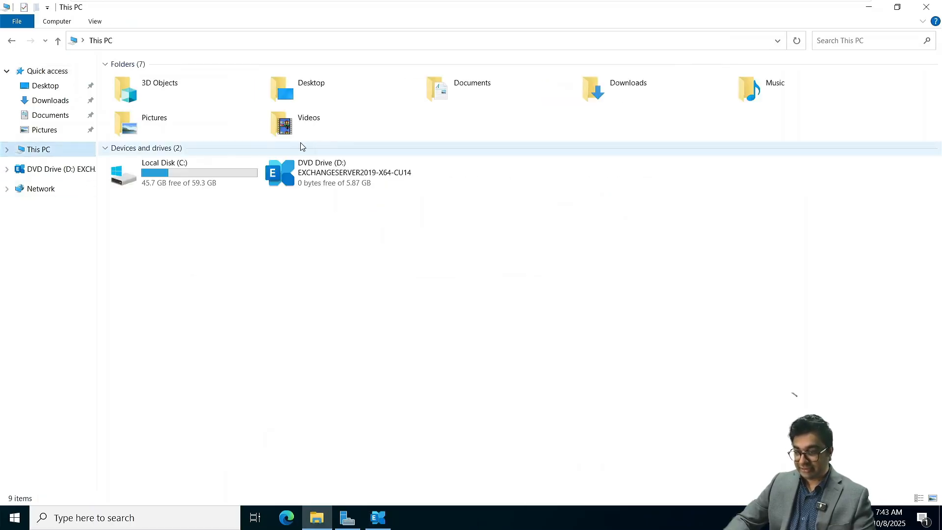
right_click(285, 173)
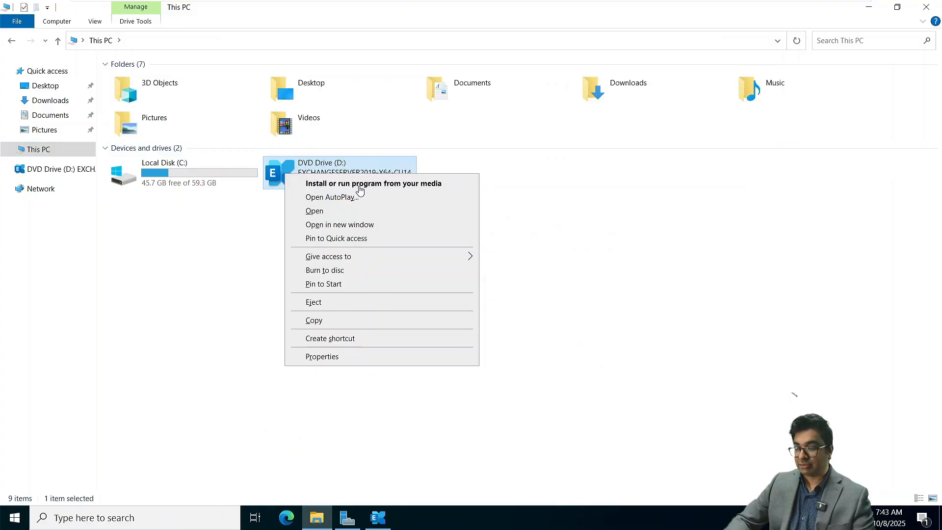
click(320, 214)
scroll(240, 187, down, 10)
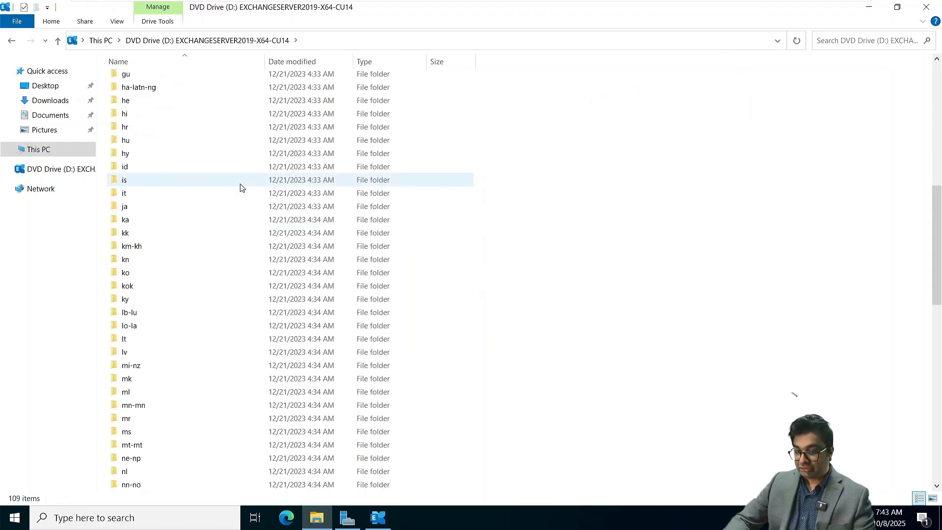
scroll(240, 187, down, 15)
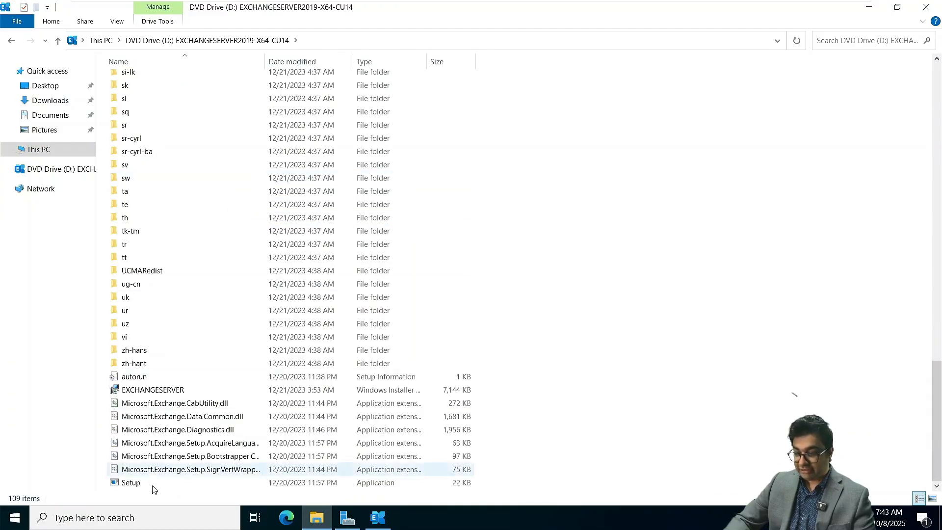
right_click(136, 485)
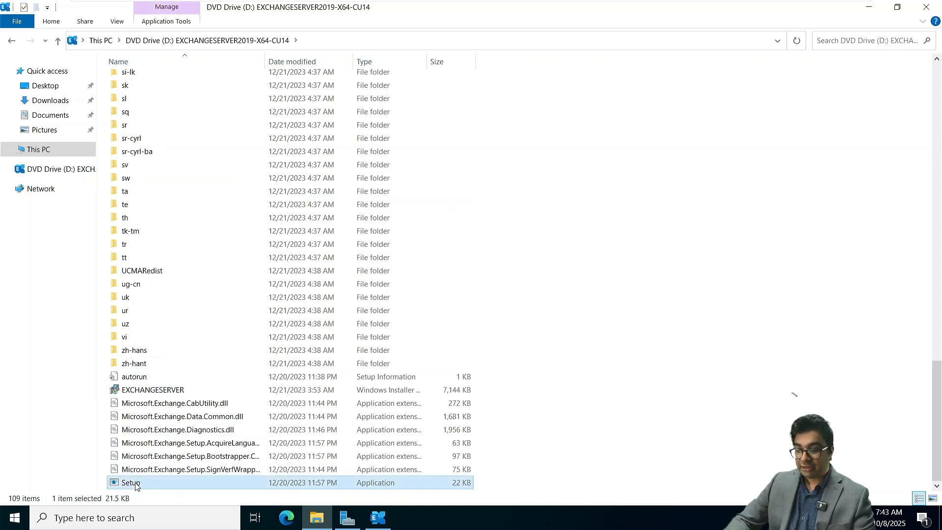
click(788, 175)
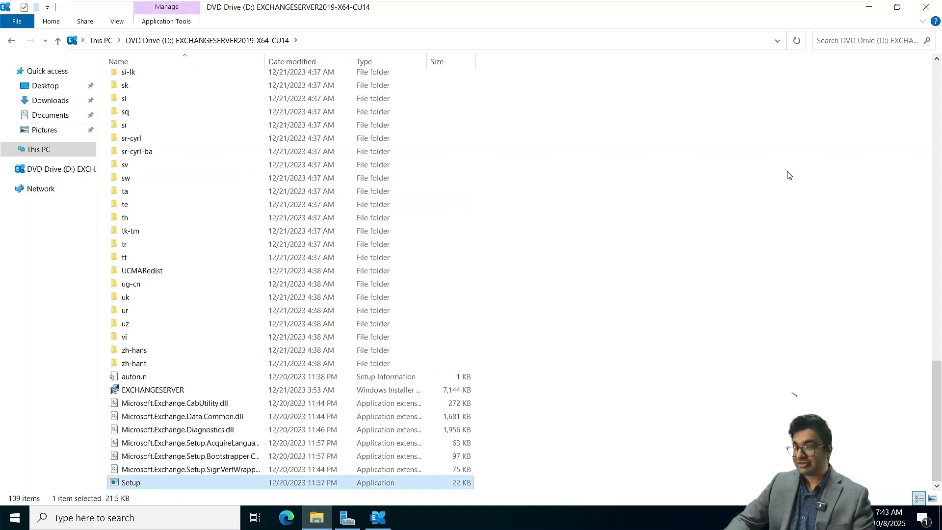
click(927, 9)
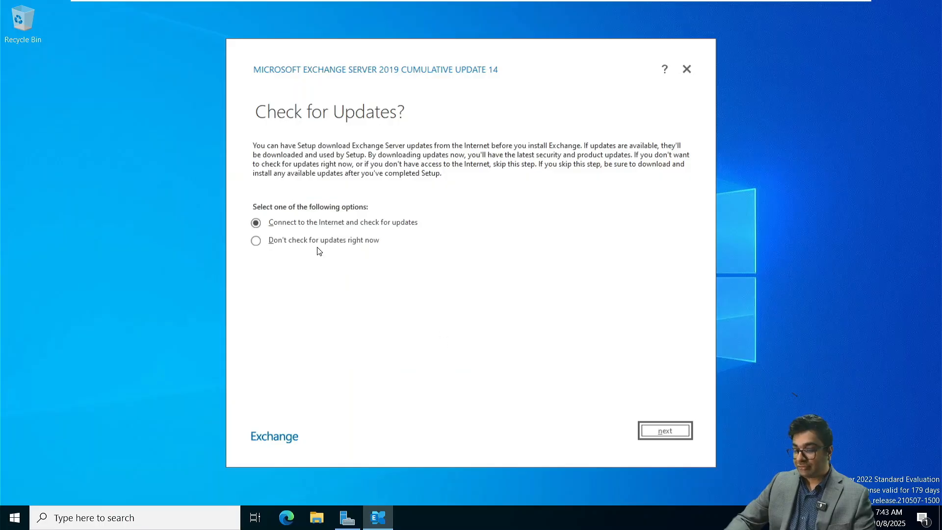
Step: Choose "Don't check for updates right now" and let setup copy its files
click(305, 242)
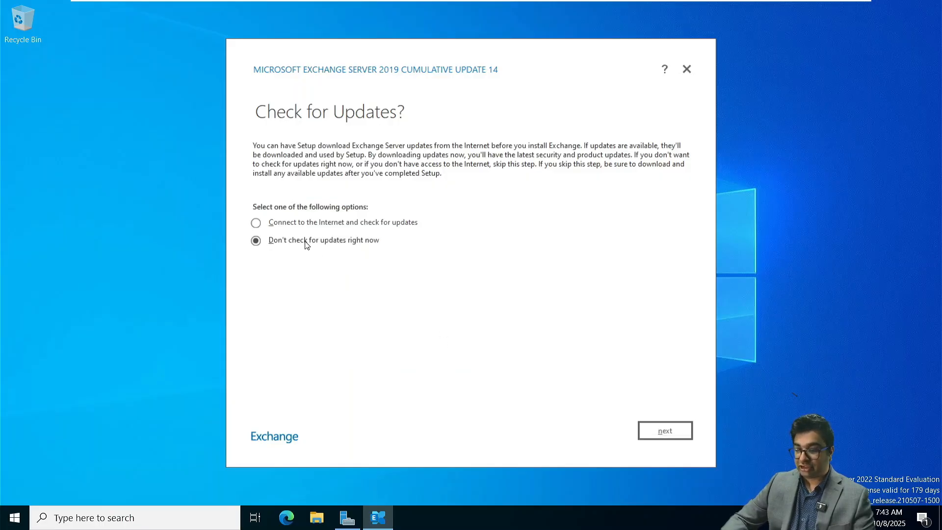
click(666, 434)
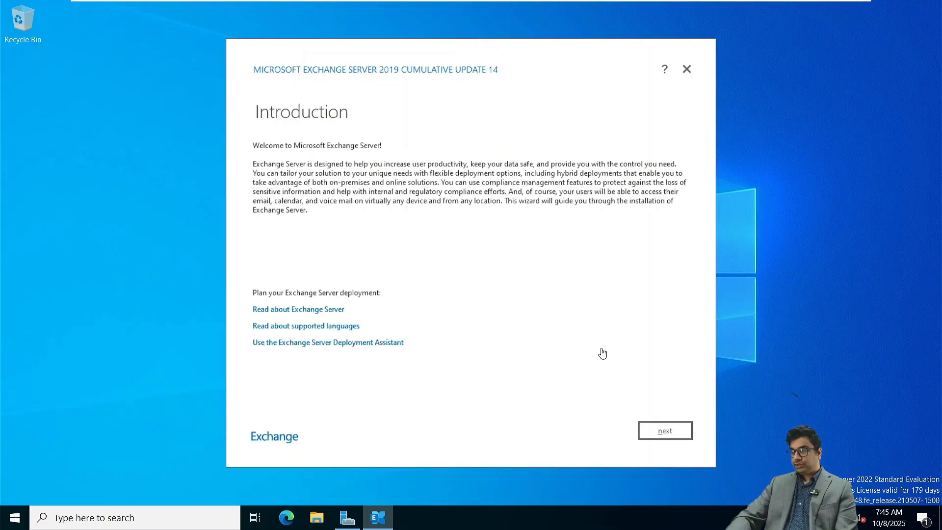
Step: Move past the Introduction, accept the licence terms and keep the recommended settings
click(665, 432)
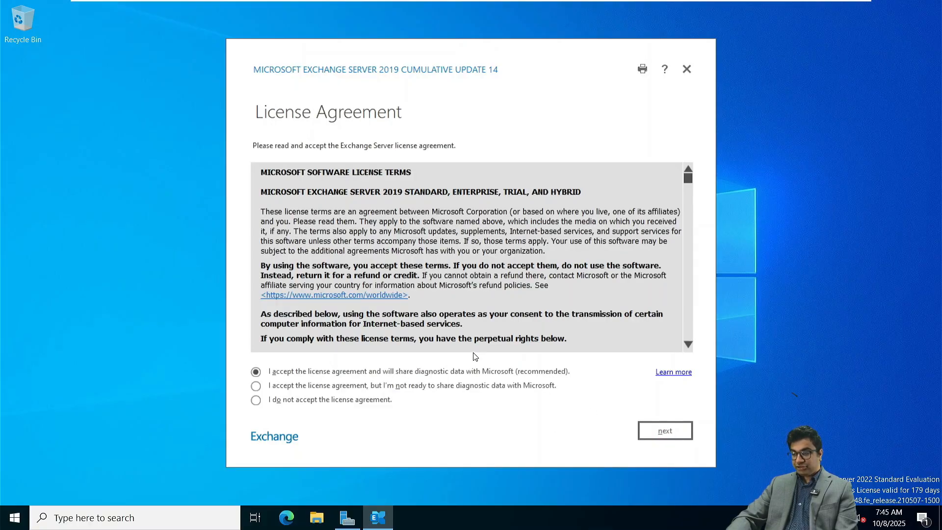
click(668, 430)
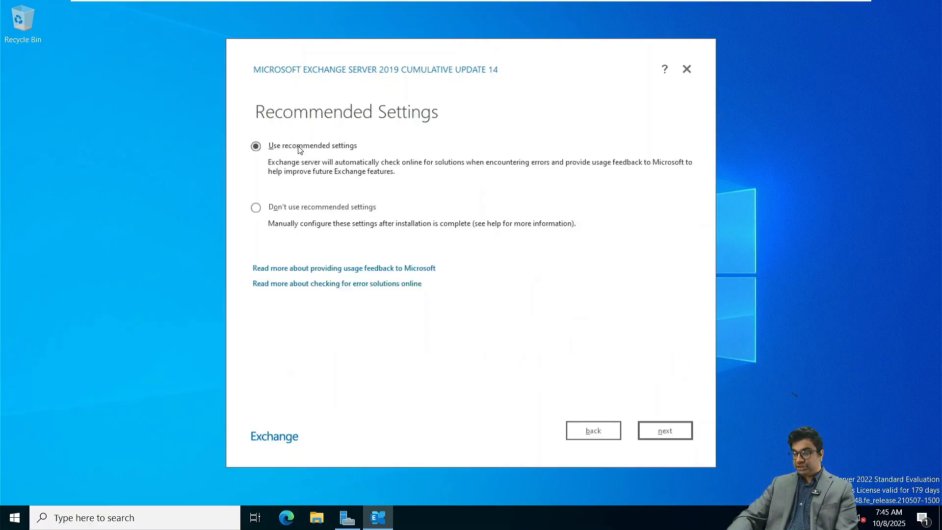
click(658, 432)
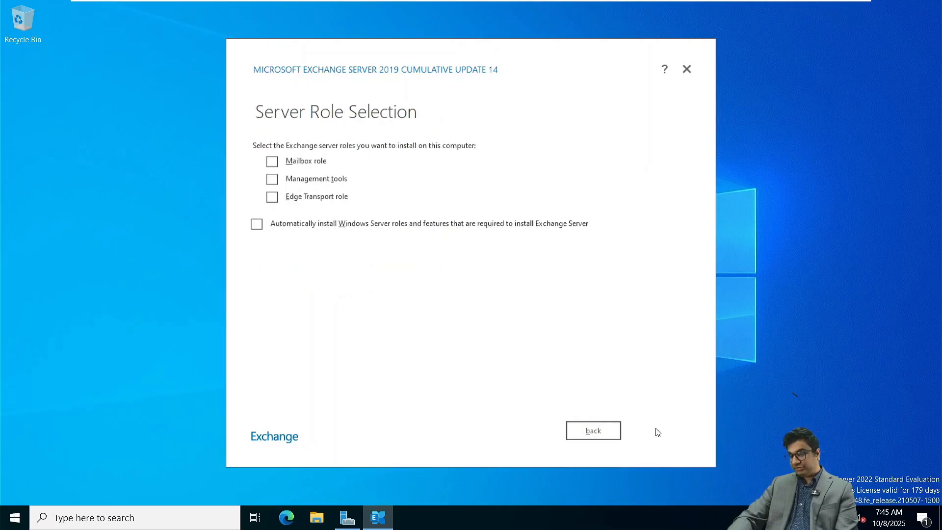
Step: Select the Mailbox role, keep default path and malware settings, and install after readiness checks
click(272, 162)
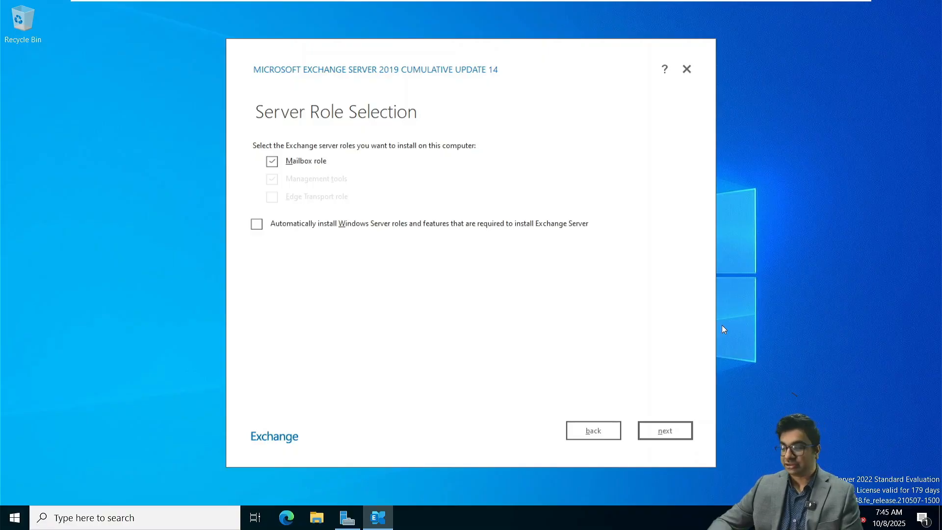
click(668, 434)
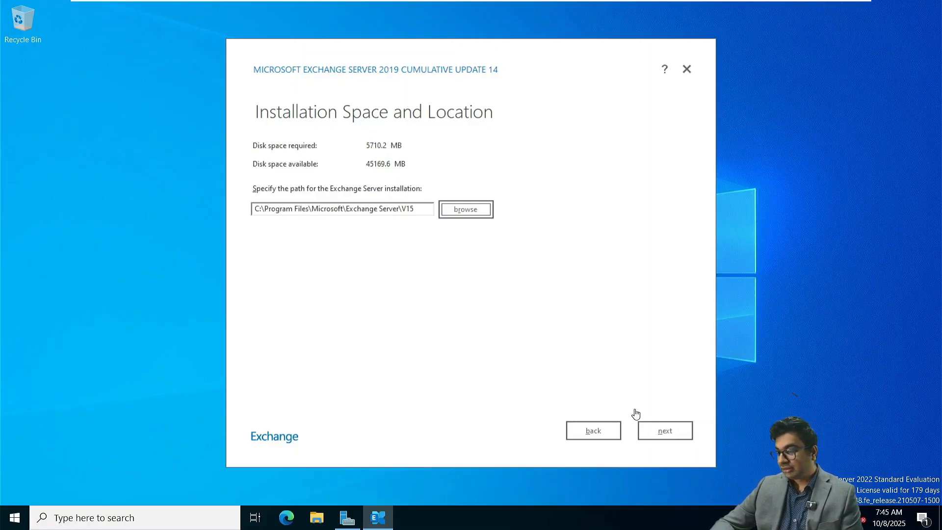
click(668, 432)
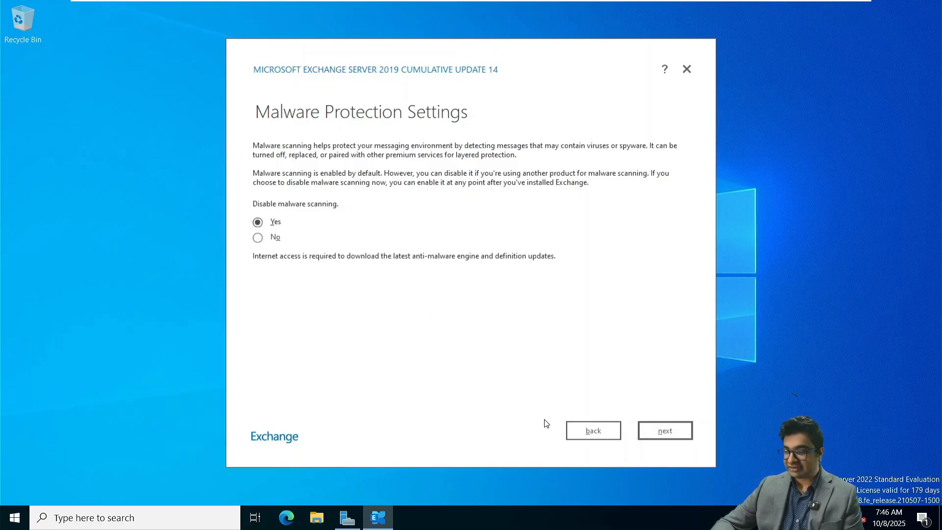
click(663, 429)
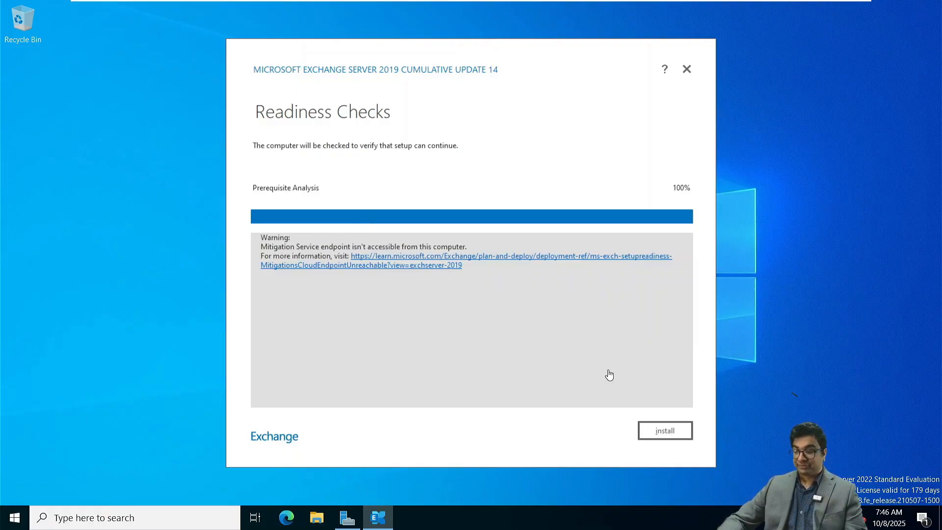
click(670, 429)
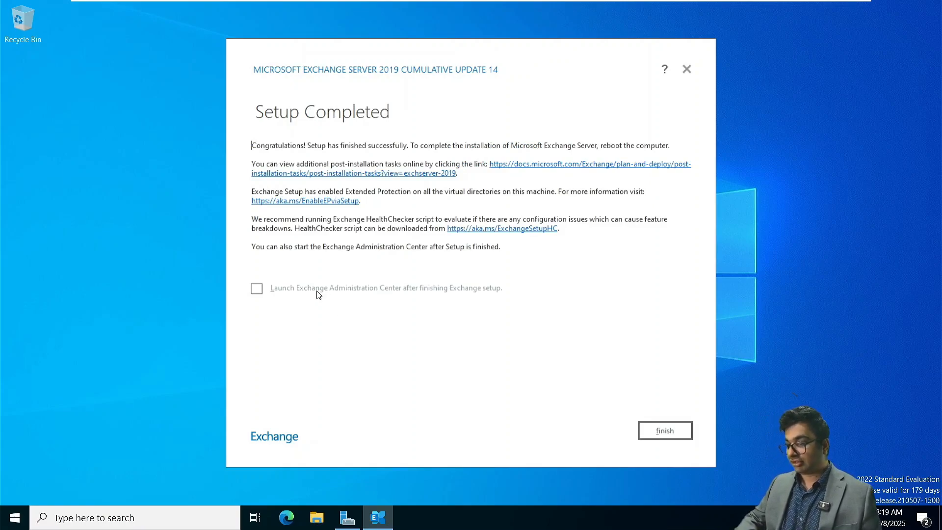
Step: Finish the Exchange Server 2019 setup wizard once Setup Completed appears
click(665, 431)
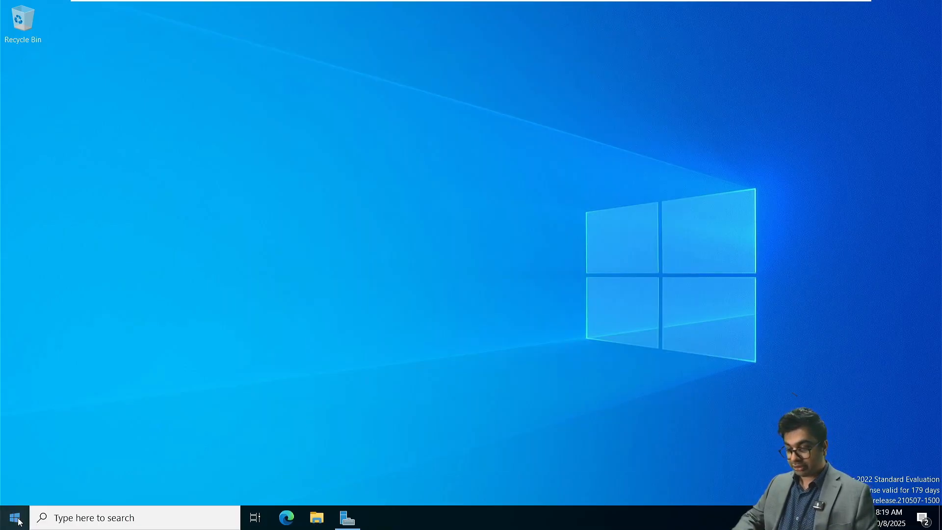
Step: Launch Exchange Management Shell from Start and highlight its NITAMBXS01.NetSoftAcademy.com connection message
click(15, 518)
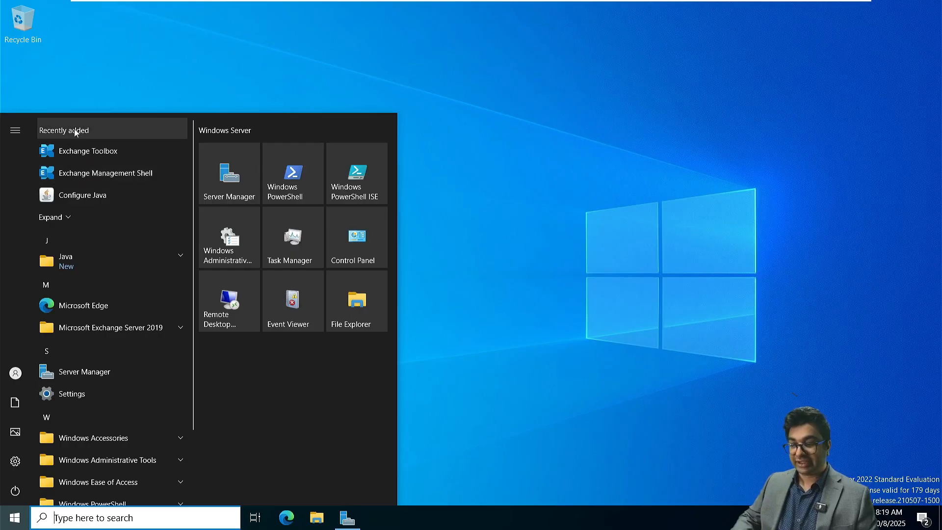
click(93, 174)
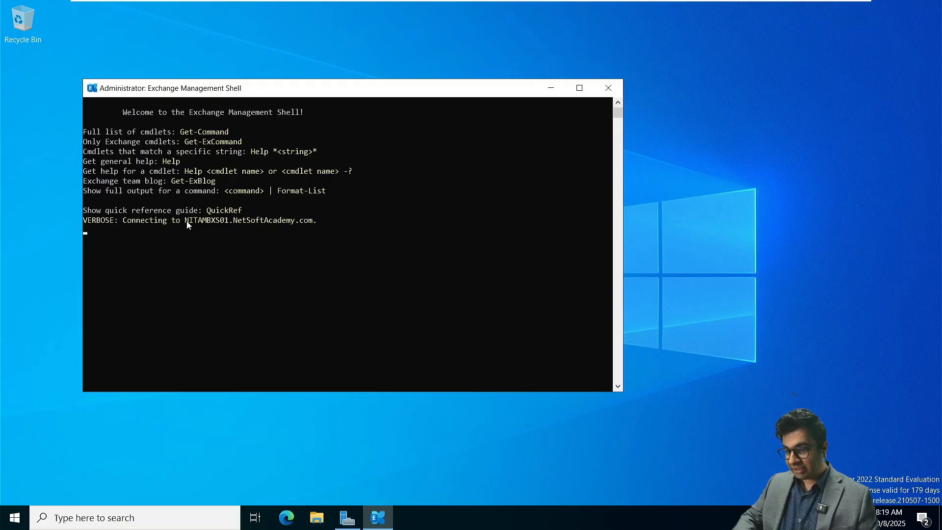
drag(185, 221, 317, 221)
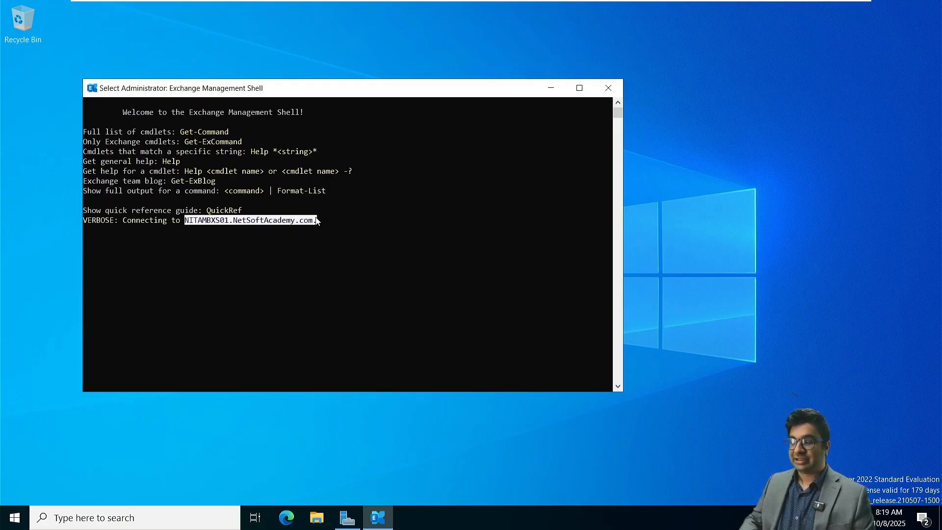
click(182, 240)
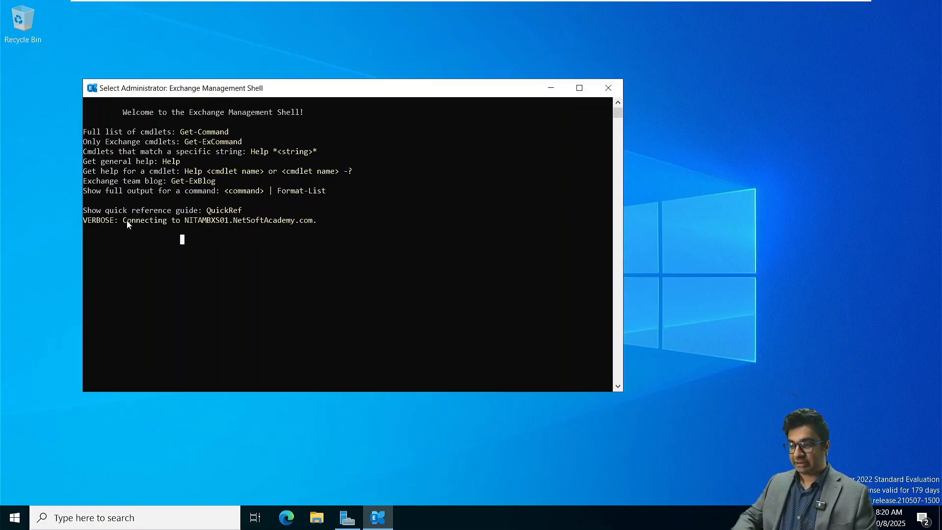
drag(126, 223, 273, 211)
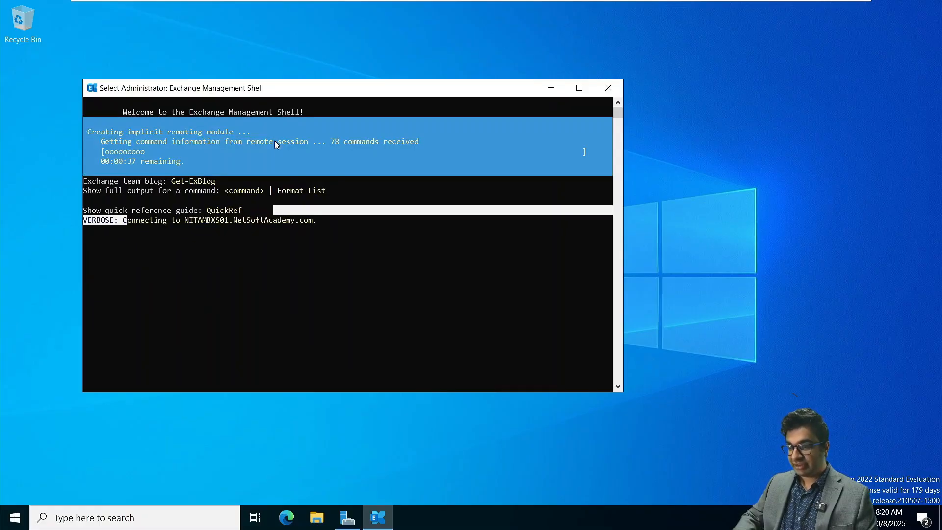
click(258, 279)
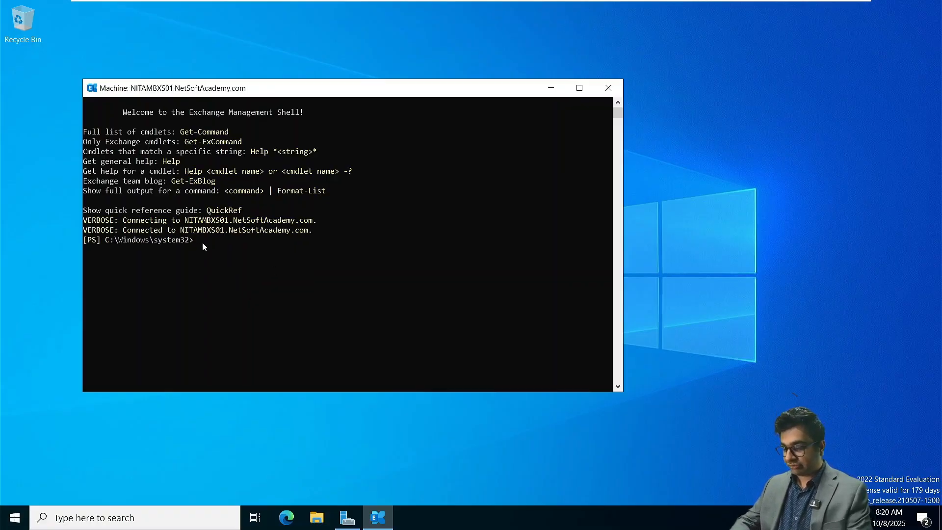
Step: Run Get-MailboxServer to confirm NITAMBXS01's GoodAvailability, copy the server's full name, and launch Edge
text(Get)
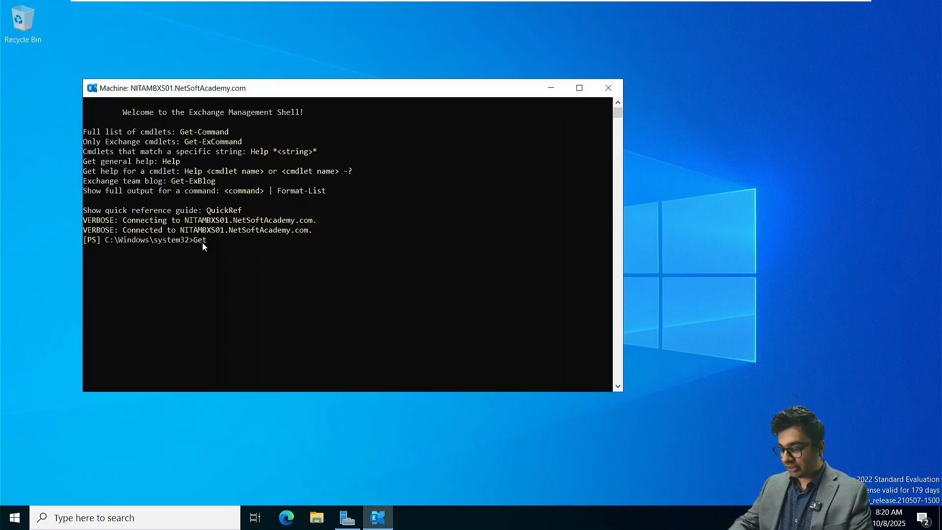
text(-MailboxSearch)
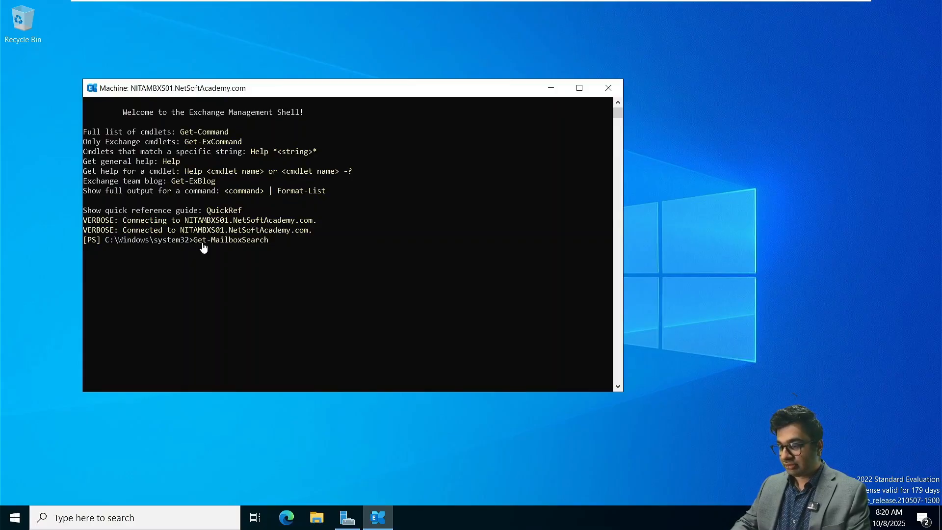
key(Tab)
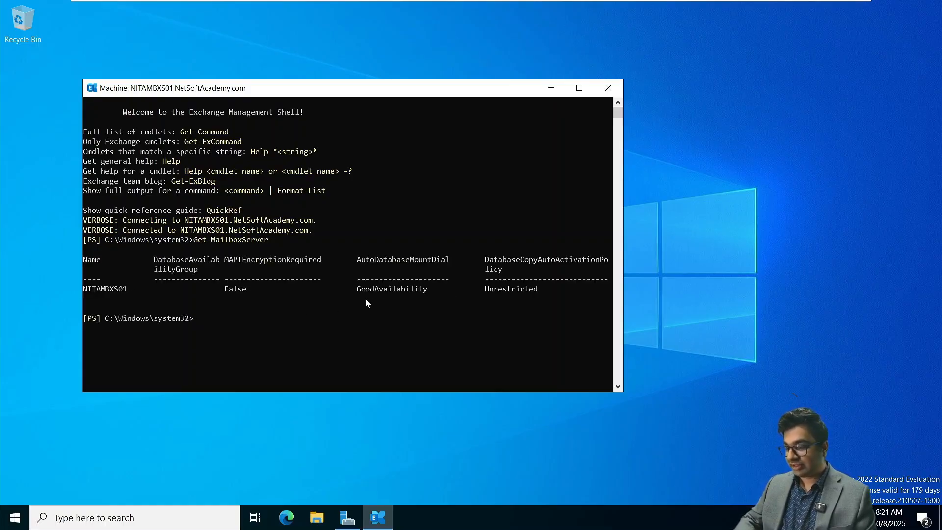
drag(358, 293, 440, 291)
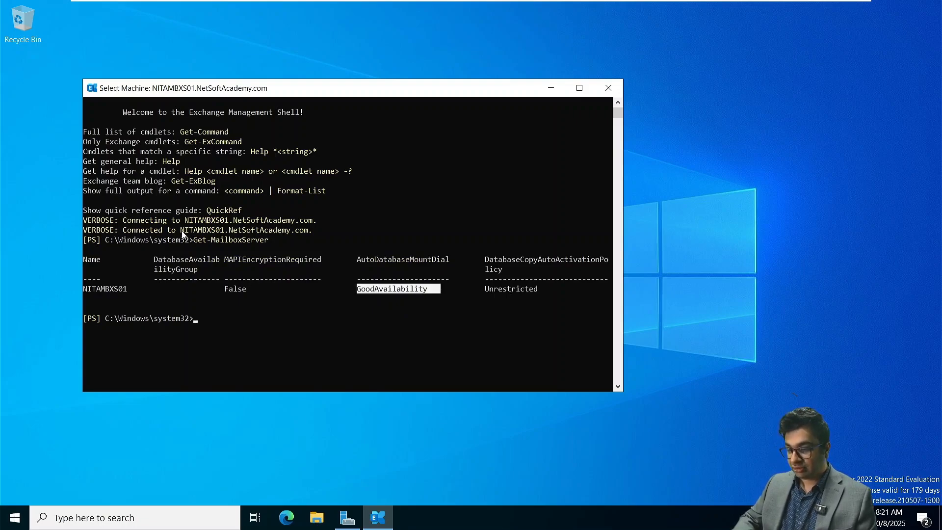
drag(181, 230, 309, 234)
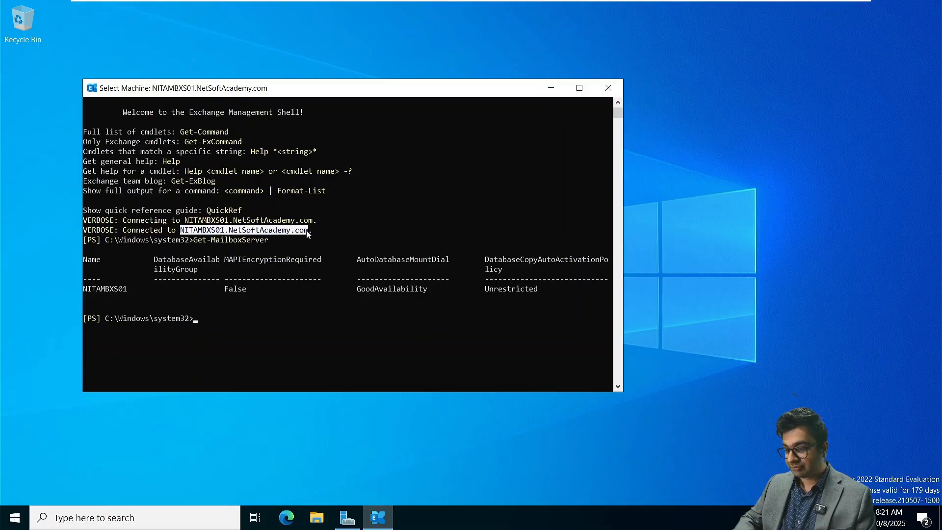
right_click(307, 231)
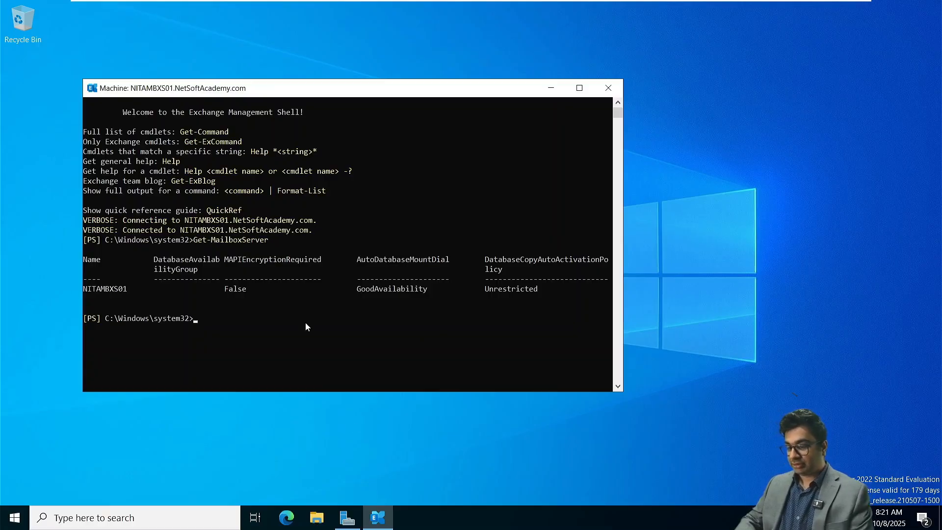
click(287, 519)
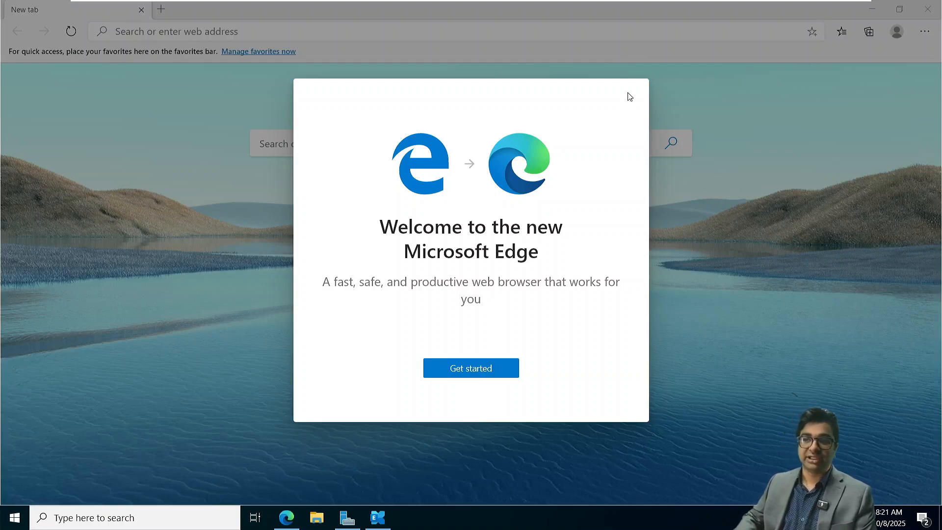
Step: Complete Edge's first-run setup and dismiss the sign-in prompt
click(479, 369)
click(588, 403)
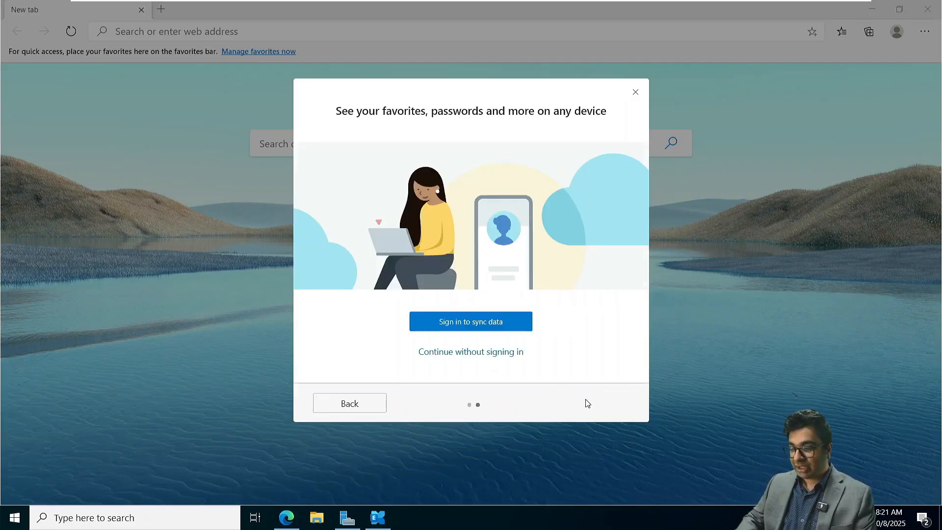
click(634, 93)
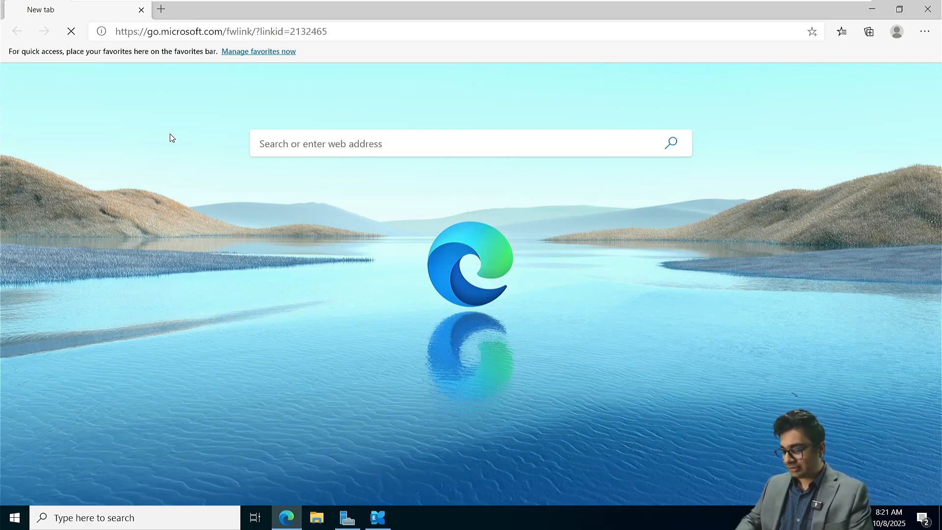
key(ctrl+shift+n)
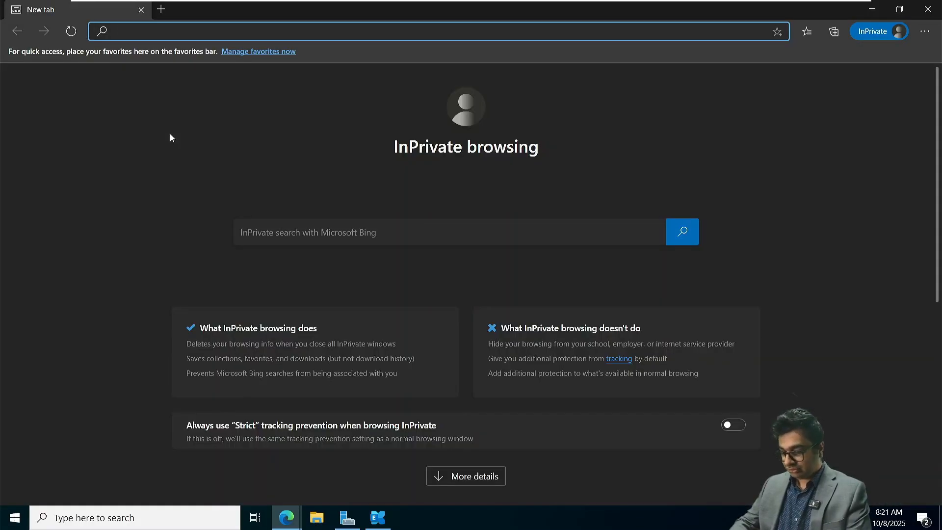
text(http)
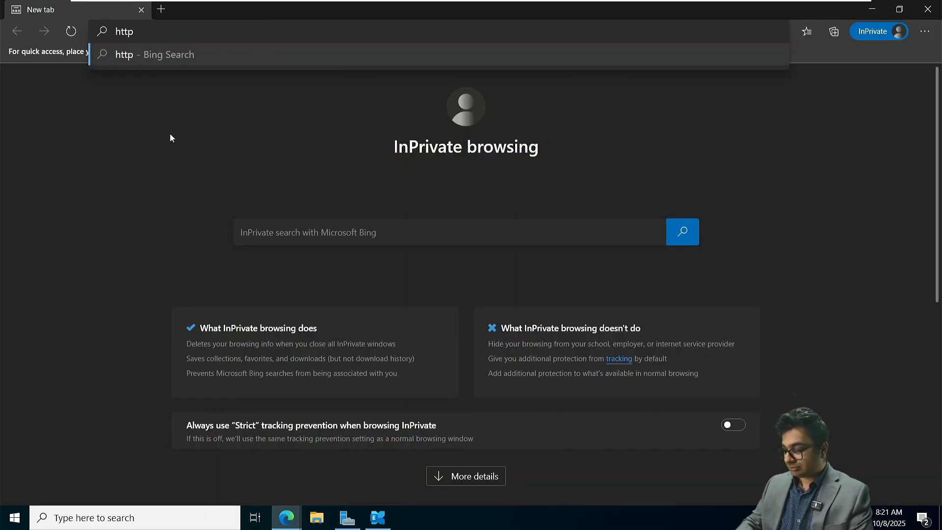
text(://)
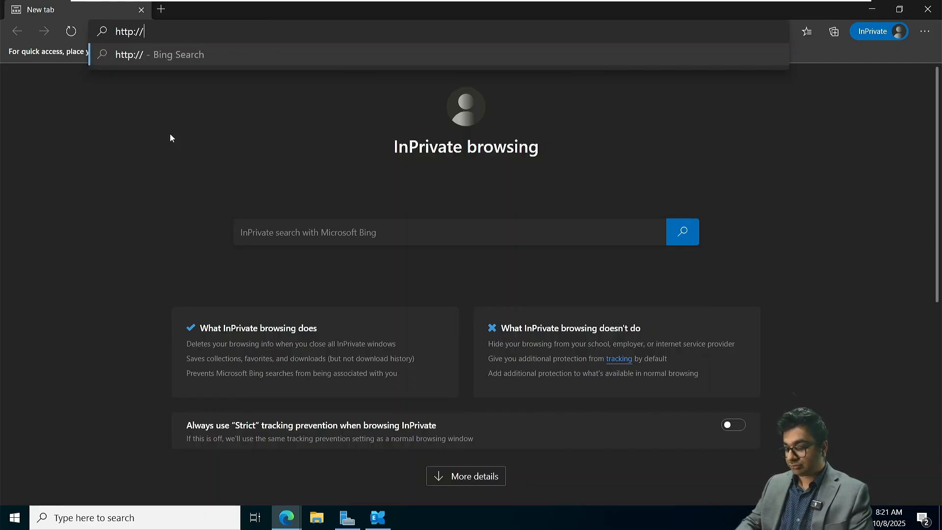
text(NITAMBXS01.NetSoftAcademy.com)
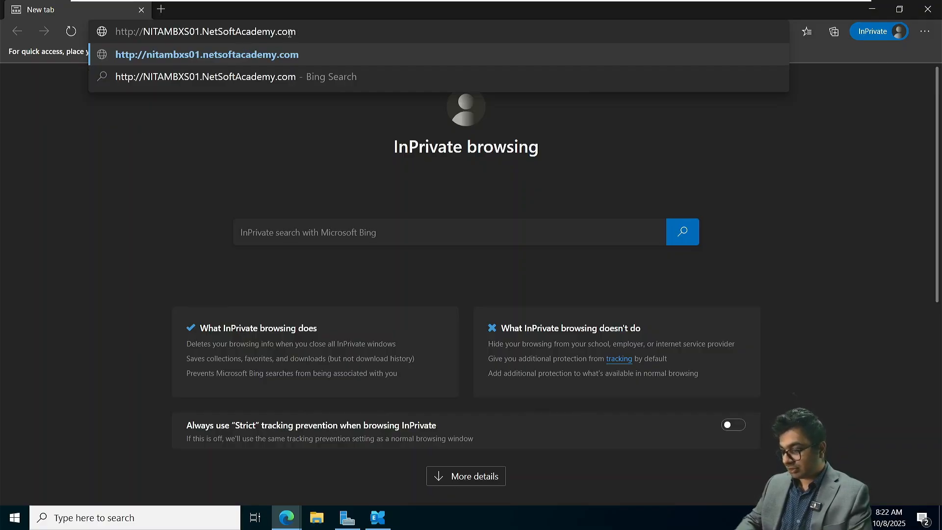
text(/ecp)
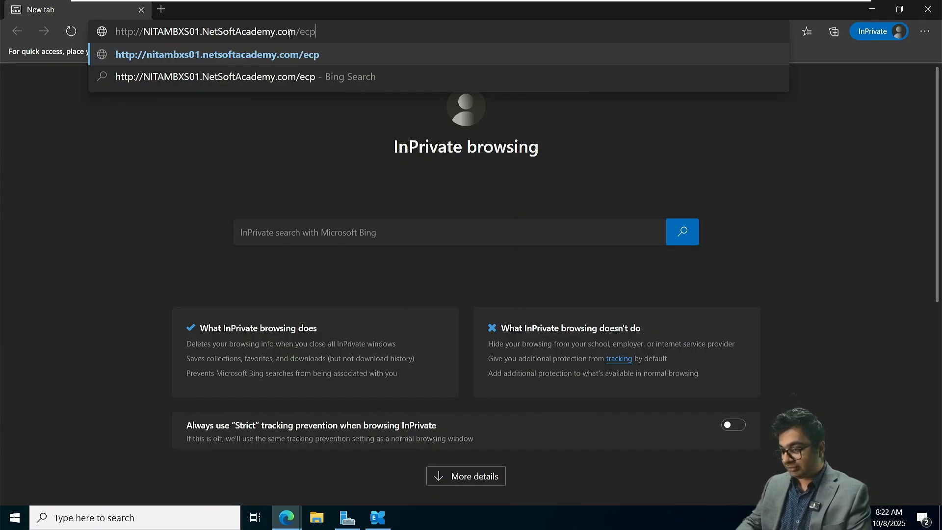
key(Return)
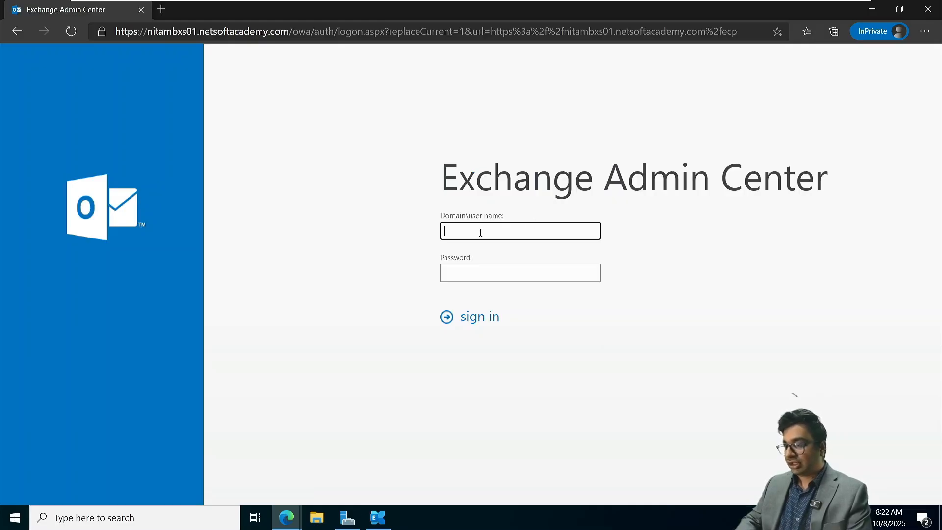
Step: Sign in to Exchange Admin Center as the NETSOFTACADEMY domain administrator, fixing the mistyped user name
text(NETS)
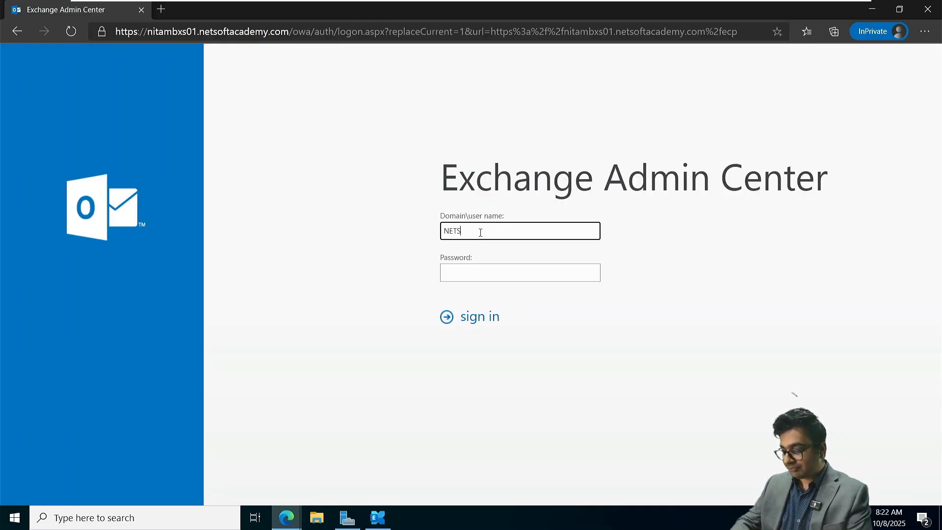
text(OFTACADE)
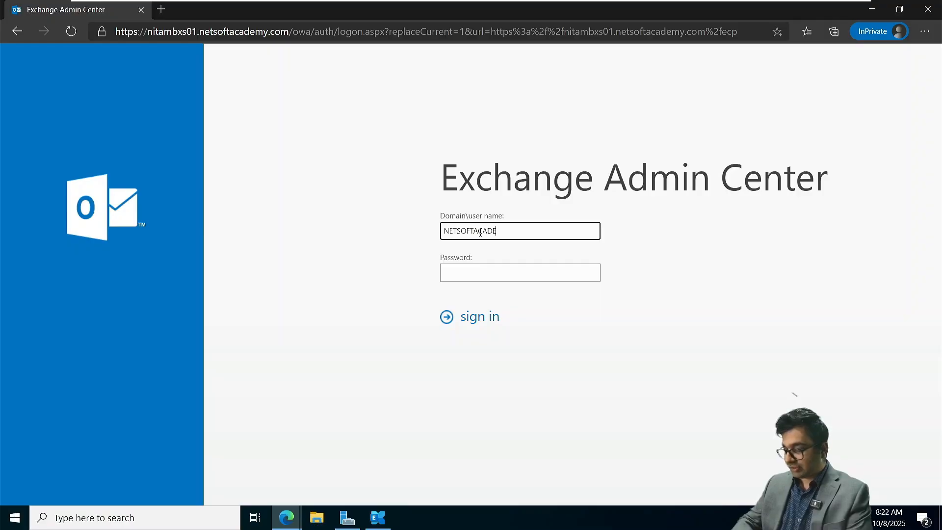
text(MY\Administr)
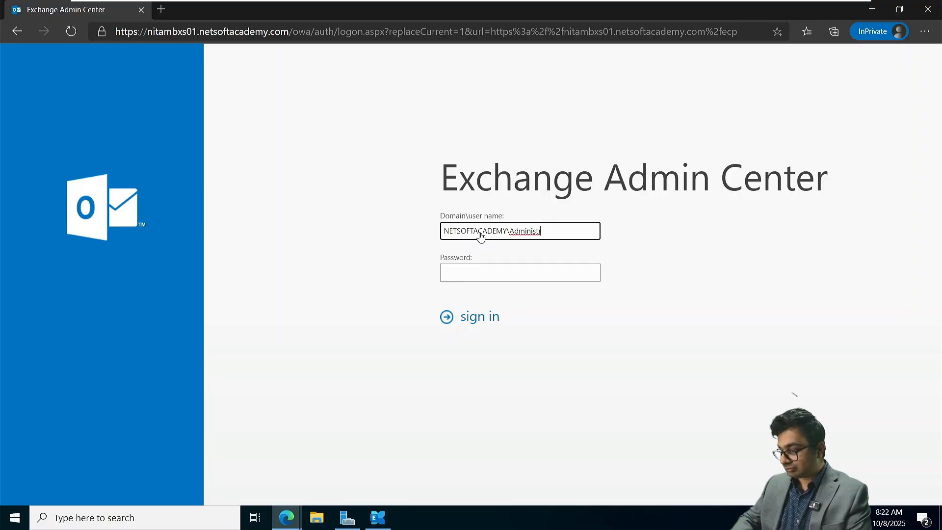
text(or)
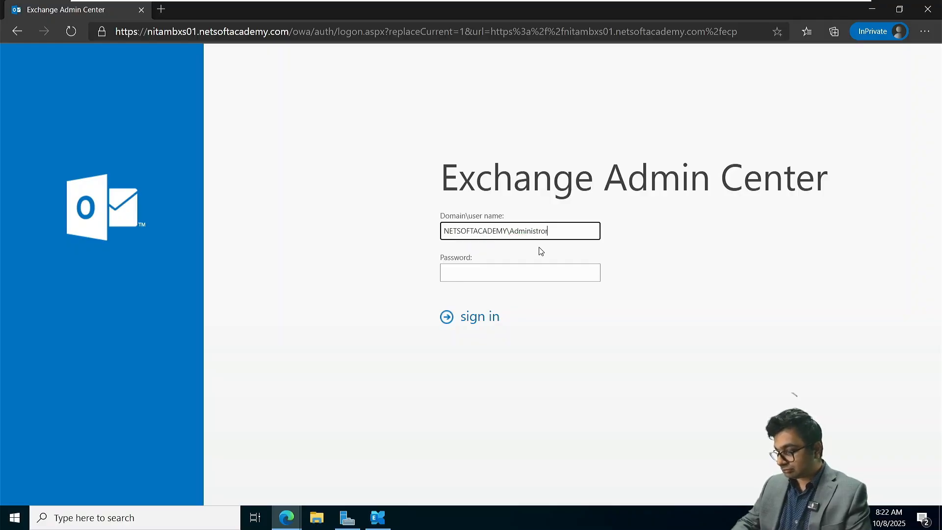
key(BackSpace)
key(BackSpace)
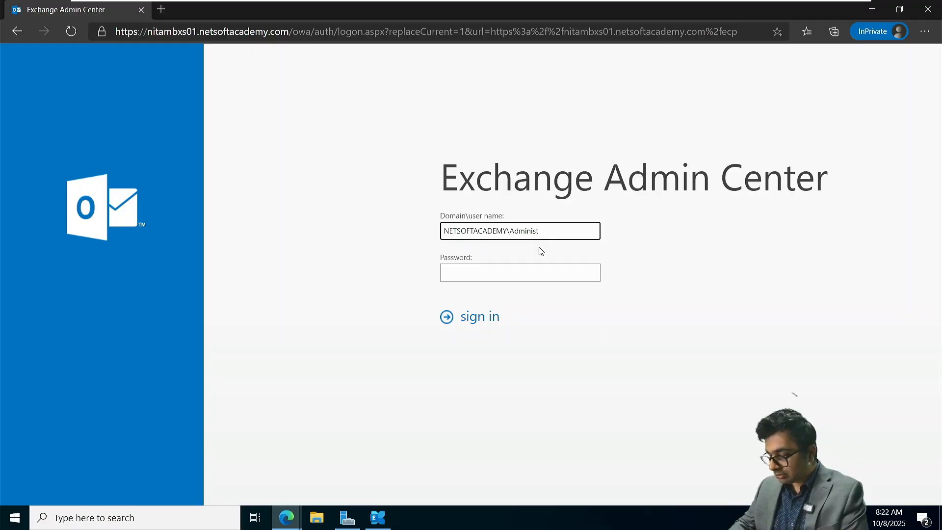
text(rator)
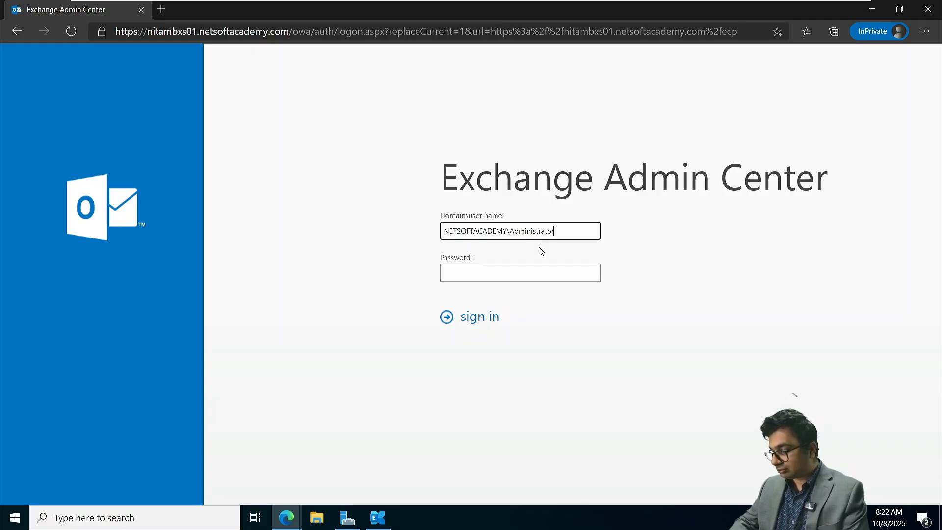
key(Tab)
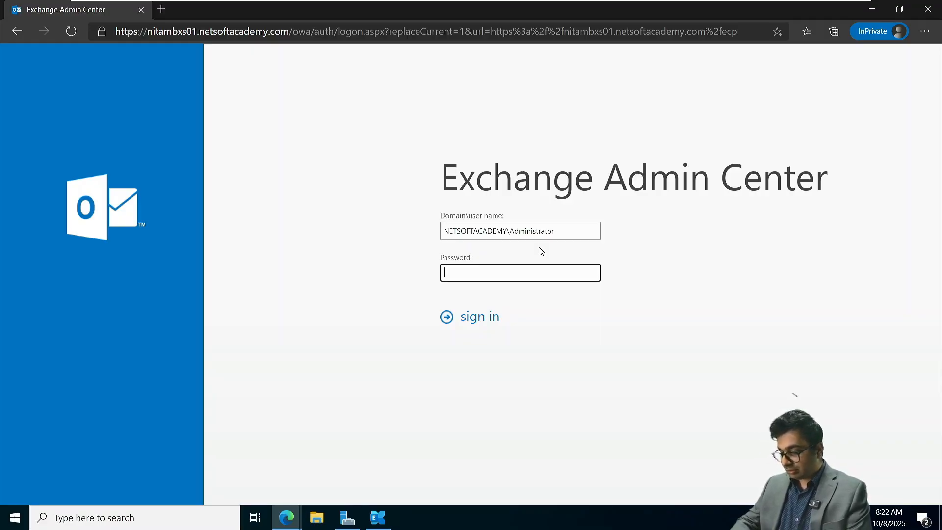
text(••••••••••••)
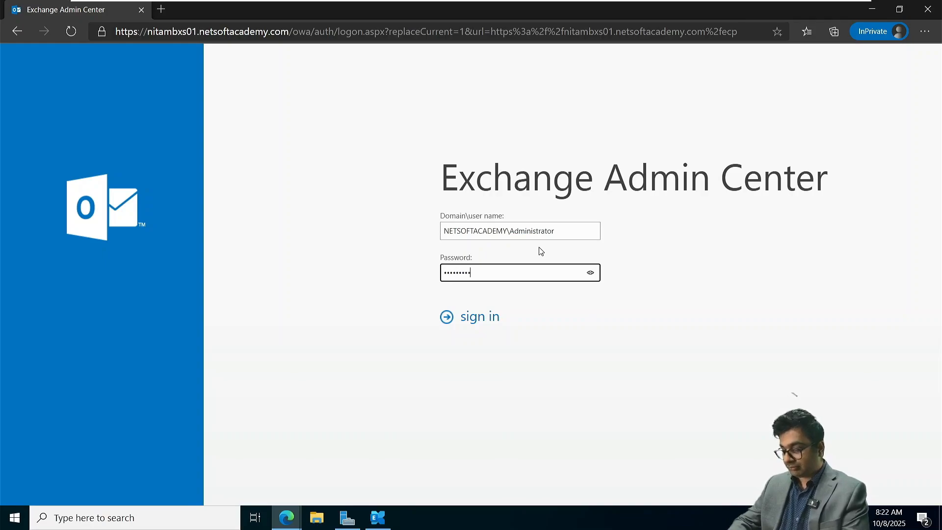
click(592, 273)
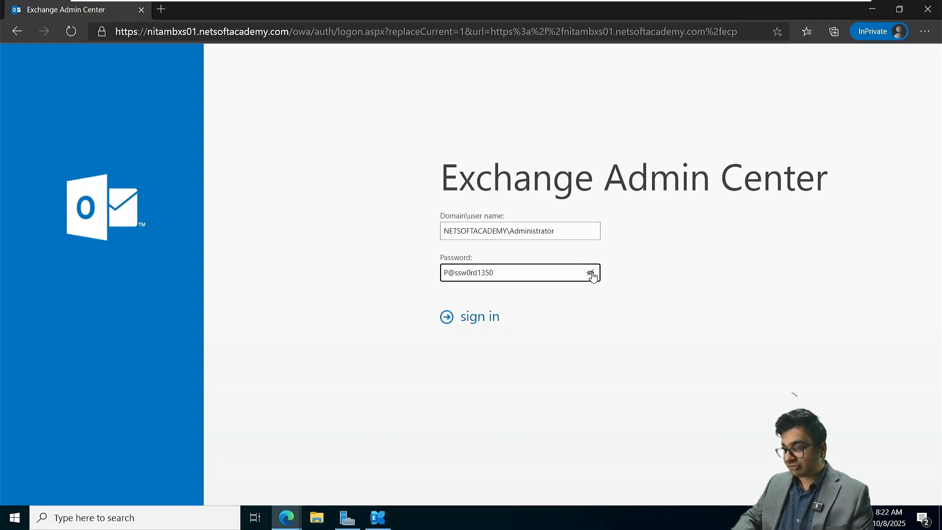
click(480, 328)
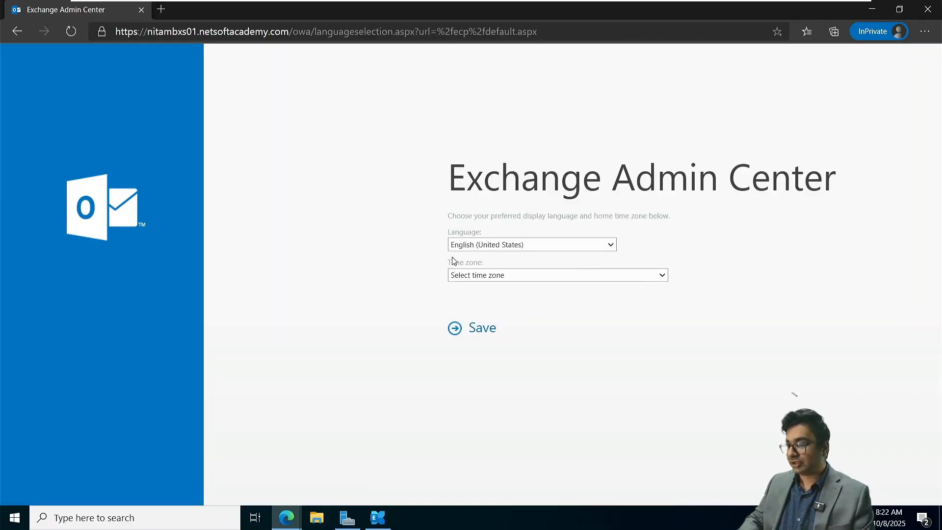
Step: Choose Eastern Time (US & Canada) as the home time zone and save
click(508, 273)
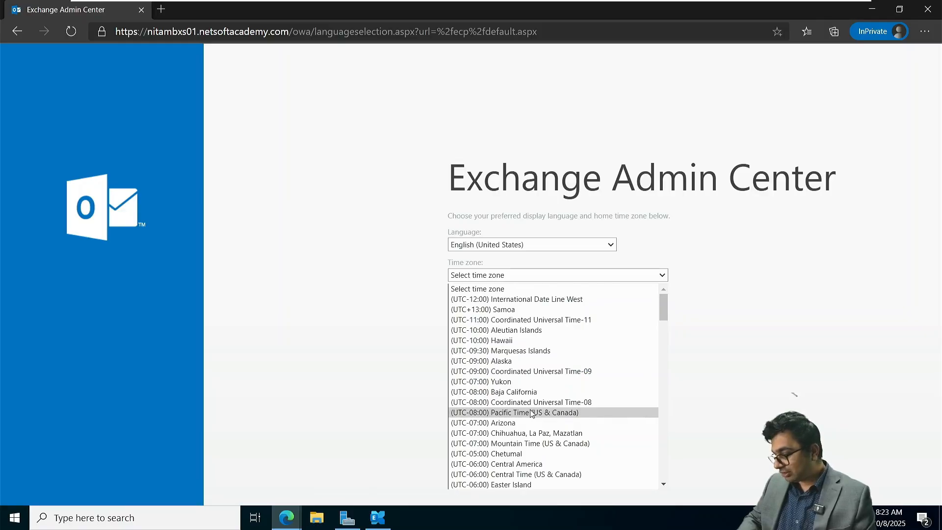
scroll(532, 415, down, 1)
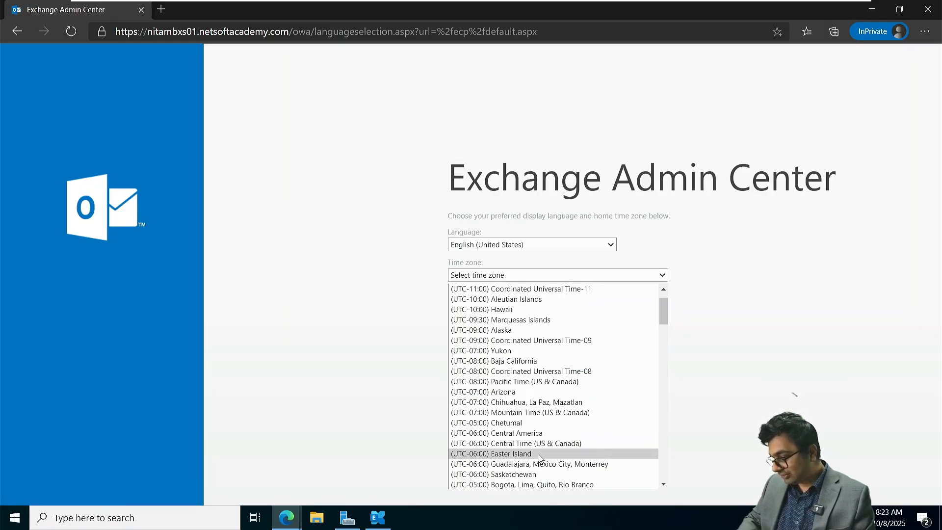
scroll(540, 458, down, 1)
scroll(540, 456, down, 1)
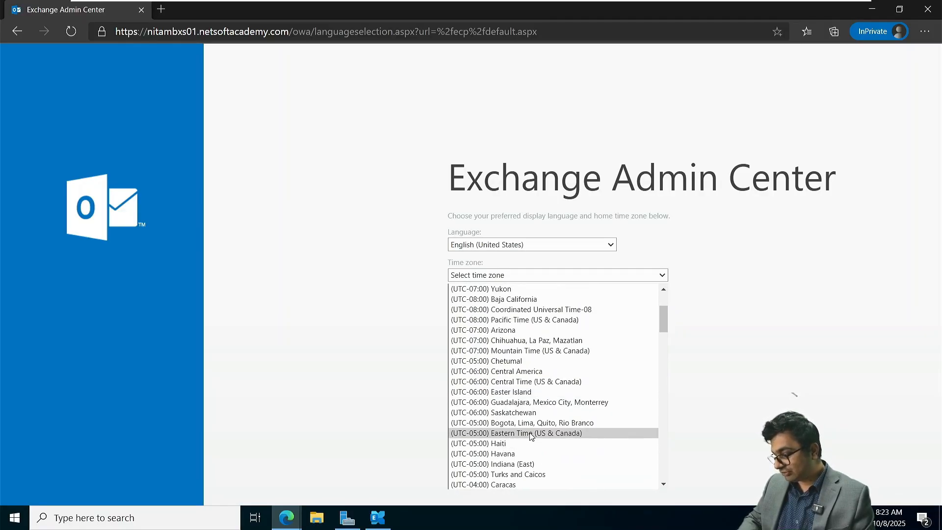
click(531, 435)
click(472, 330)
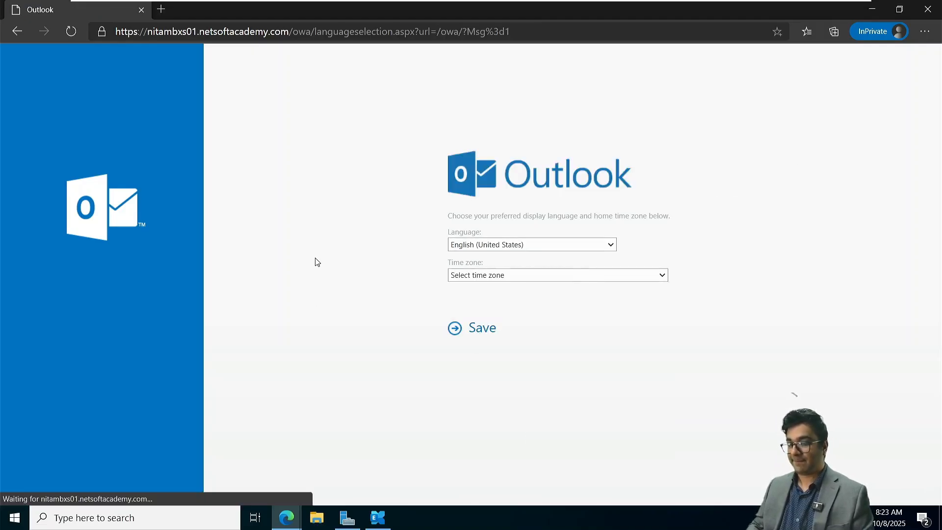
Step: Reselect Eastern Time (US & Canada) and resubmit the language and time zone page
click(490, 278)
scroll(510, 410, down, 3)
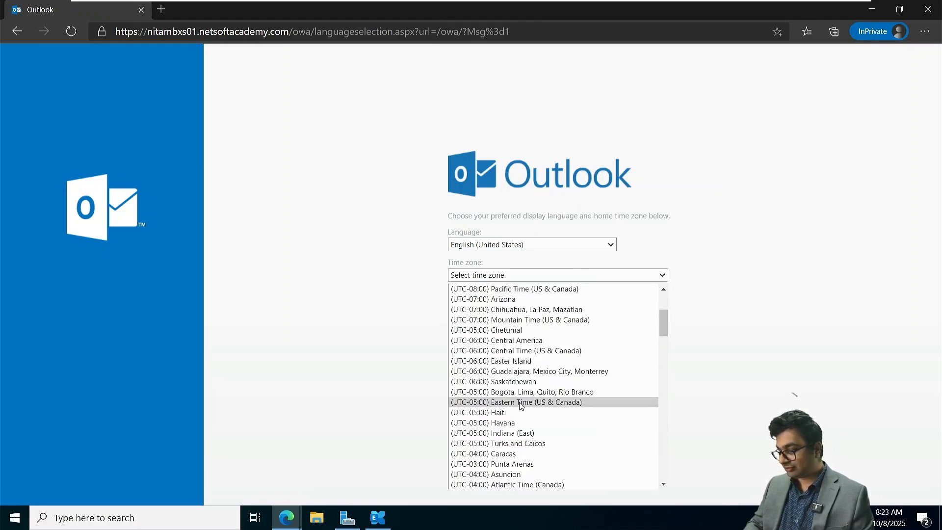
click(521, 403)
click(472, 331)
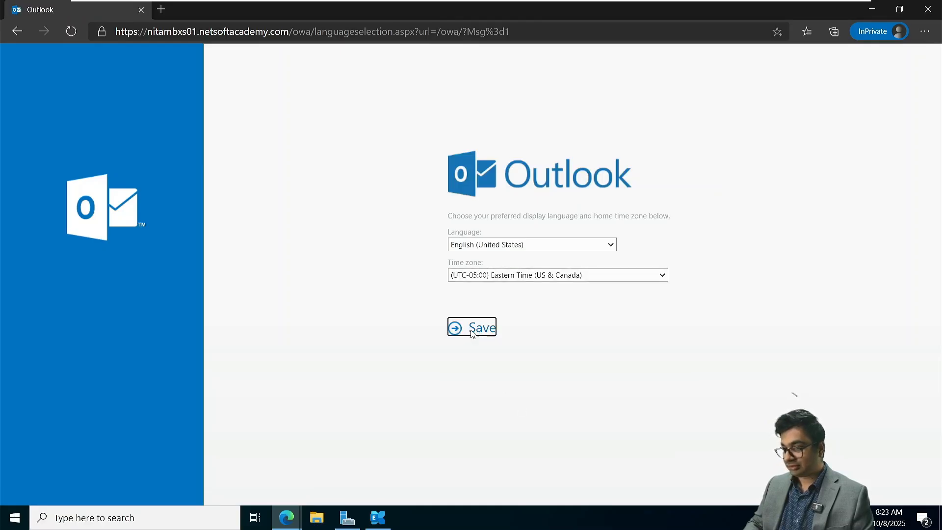
click(472, 332)
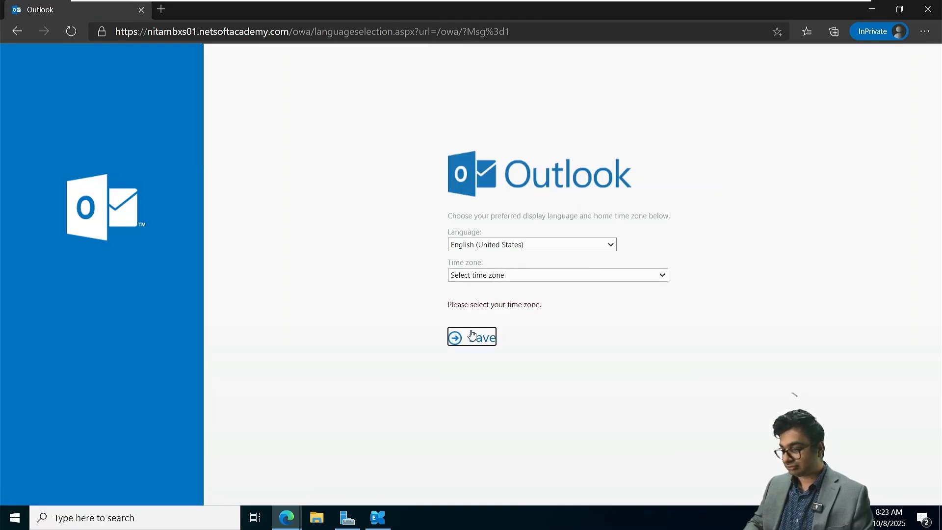
click(515, 278)
scroll(516, 434, down, 4)
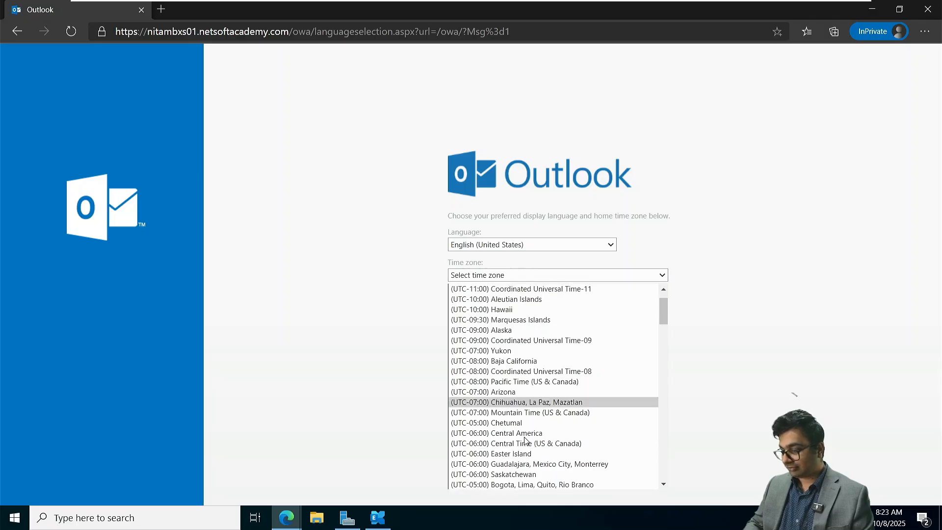
click(516, 403)
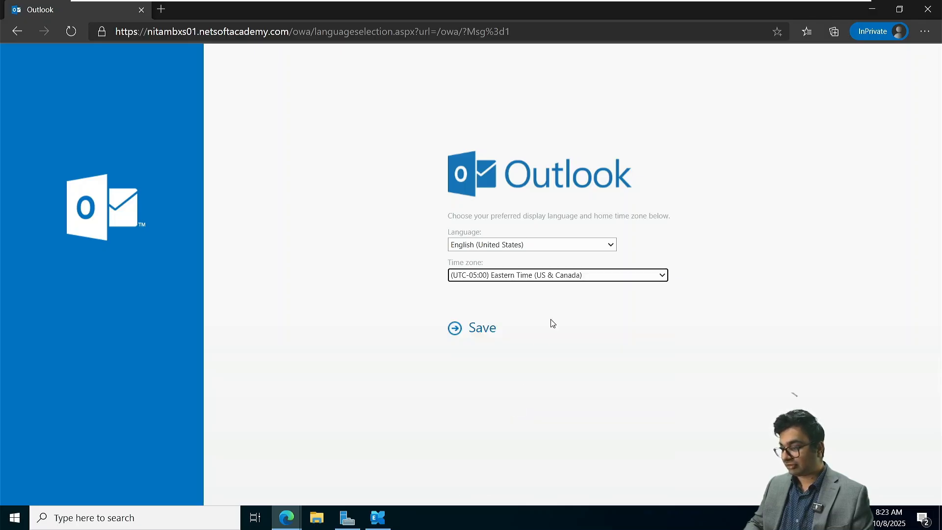
click(477, 339)
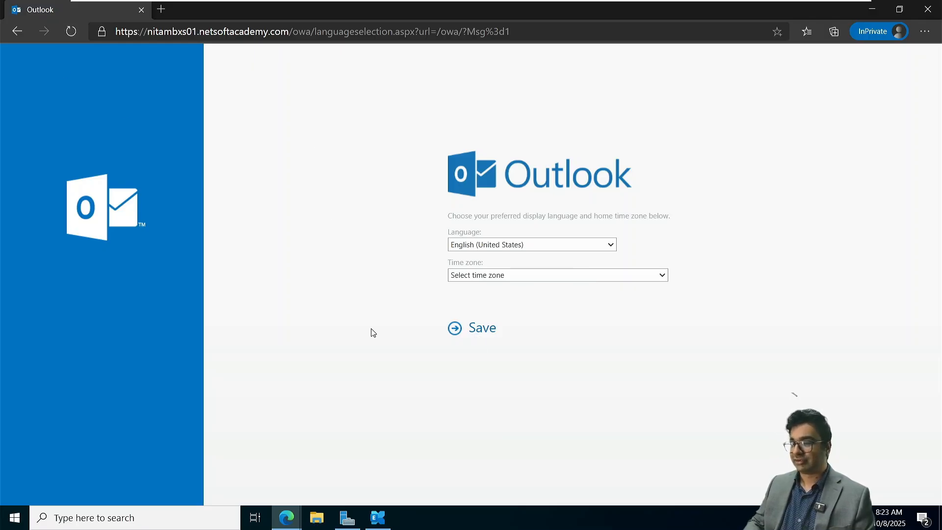
Step: Switch the time zone to Mountain Time (US & Canada) and submit until the admin center loads
click(507, 278)
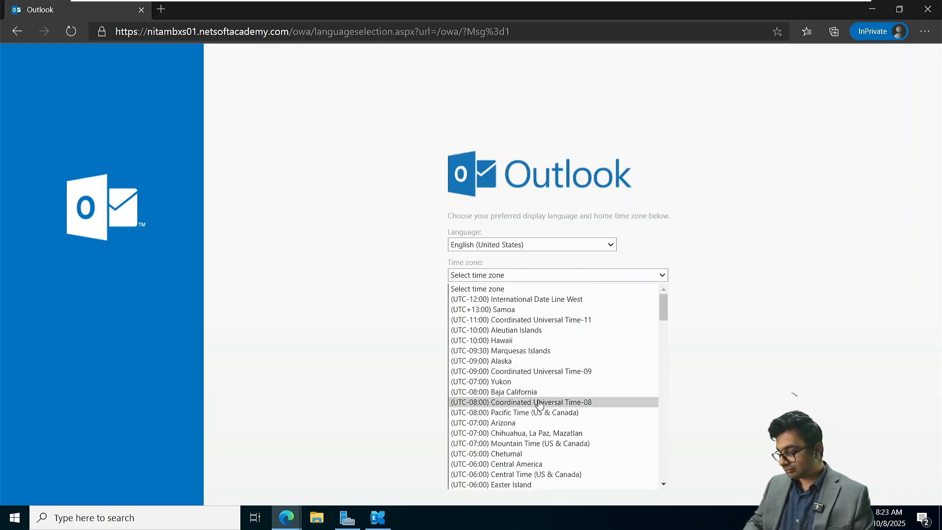
click(538, 444)
click(474, 329)
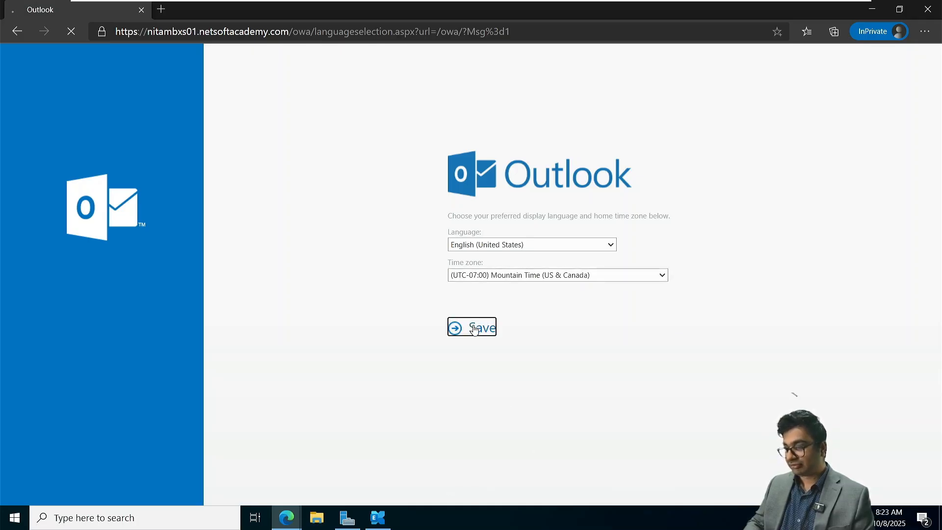
click(474, 328)
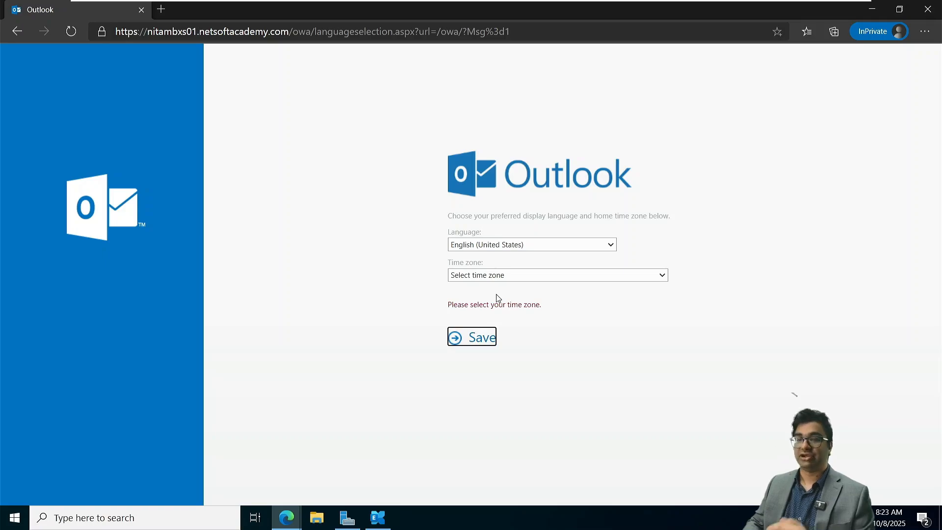
click(70, 31)
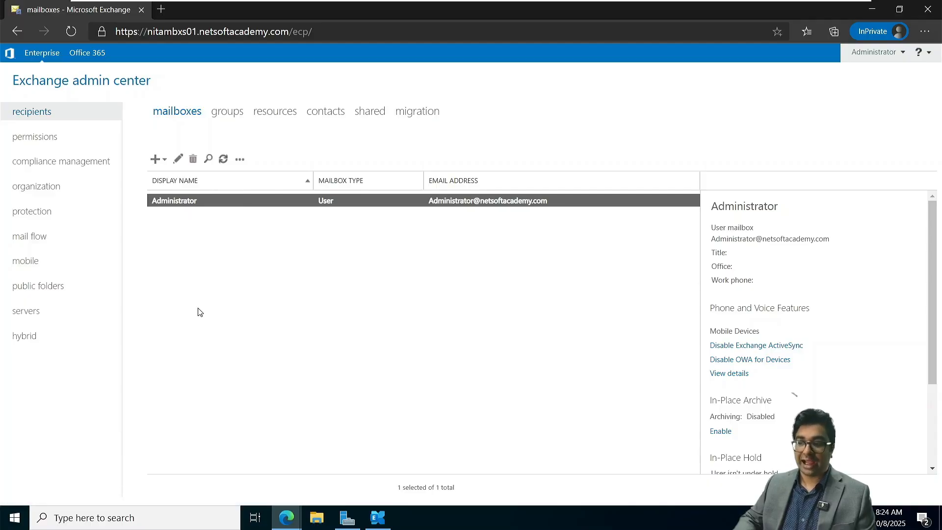
Step: Create a user mailbox for the first existing directory user
click(189, 230)
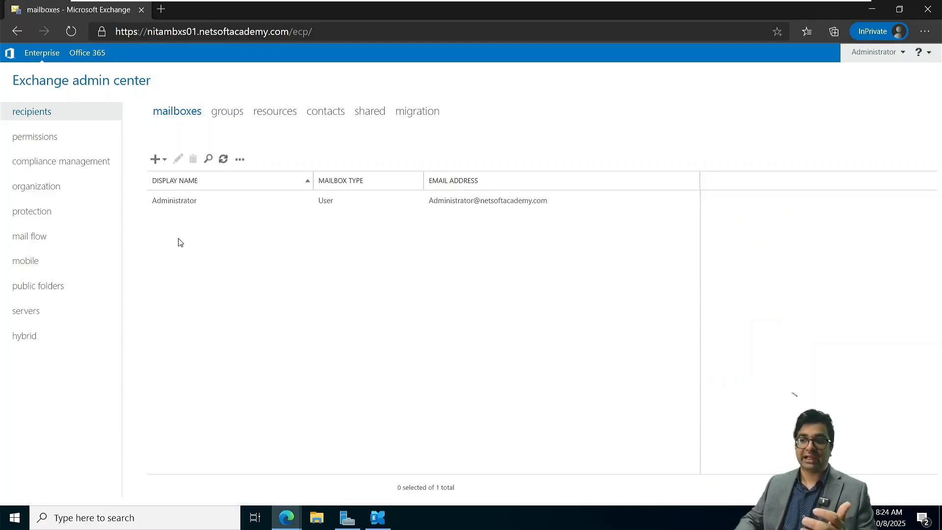
click(163, 162)
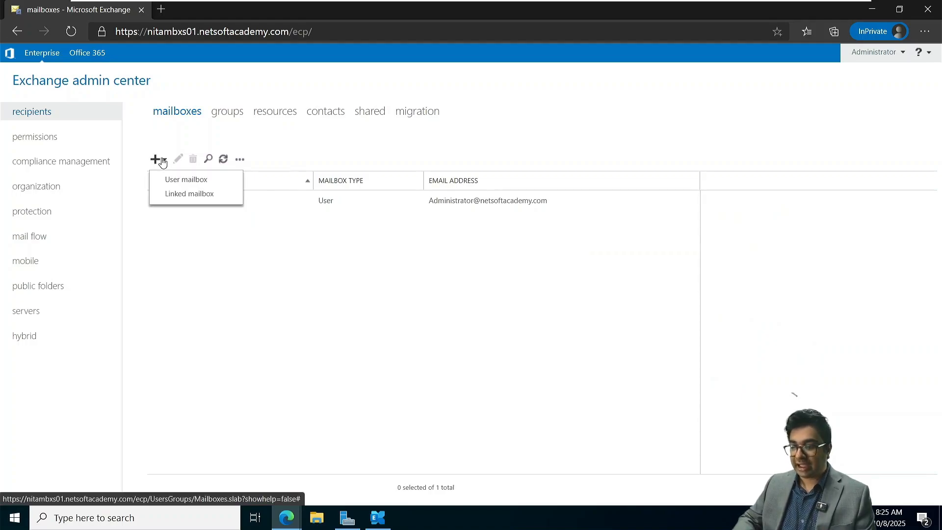
click(180, 185)
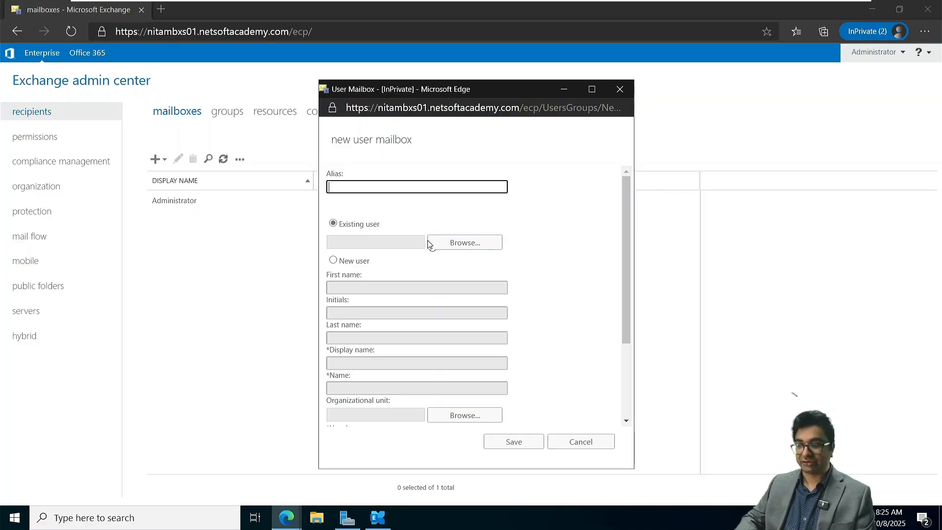
click(453, 243)
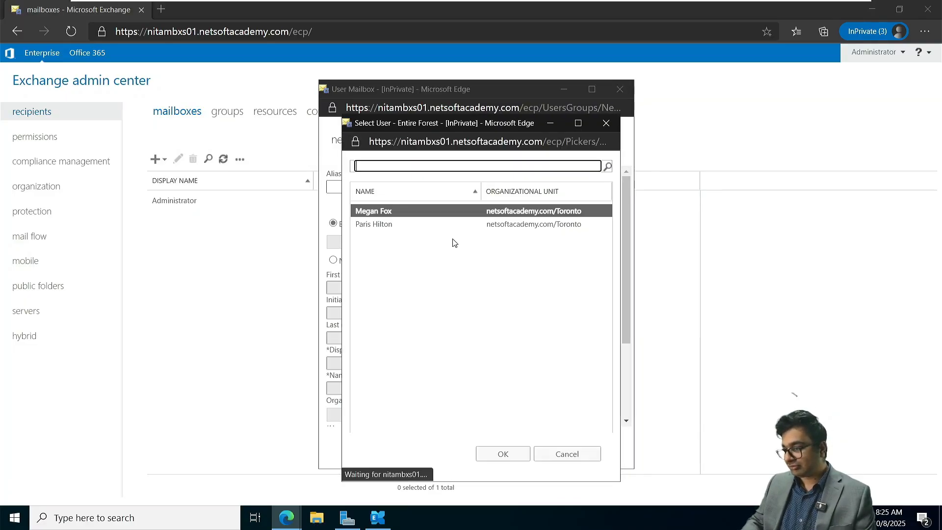
click(504, 452)
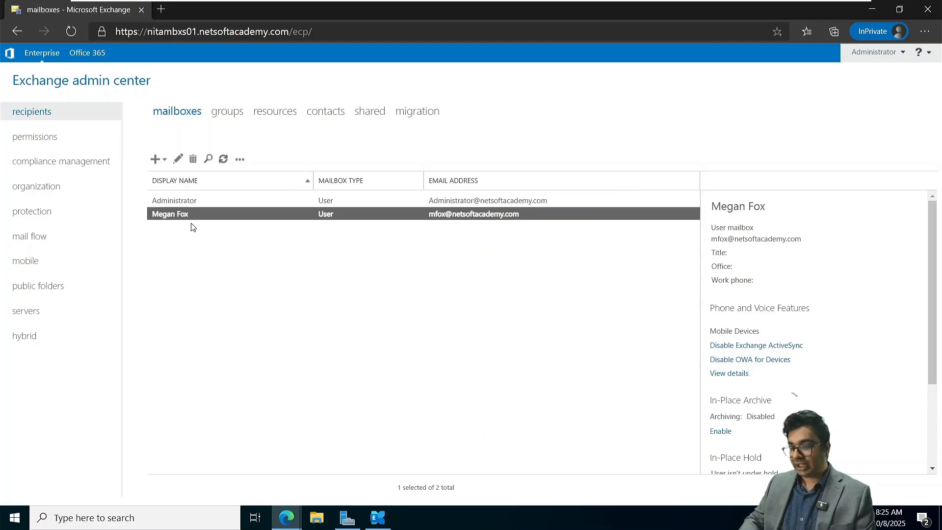
scroll(723, 280, down, 3)
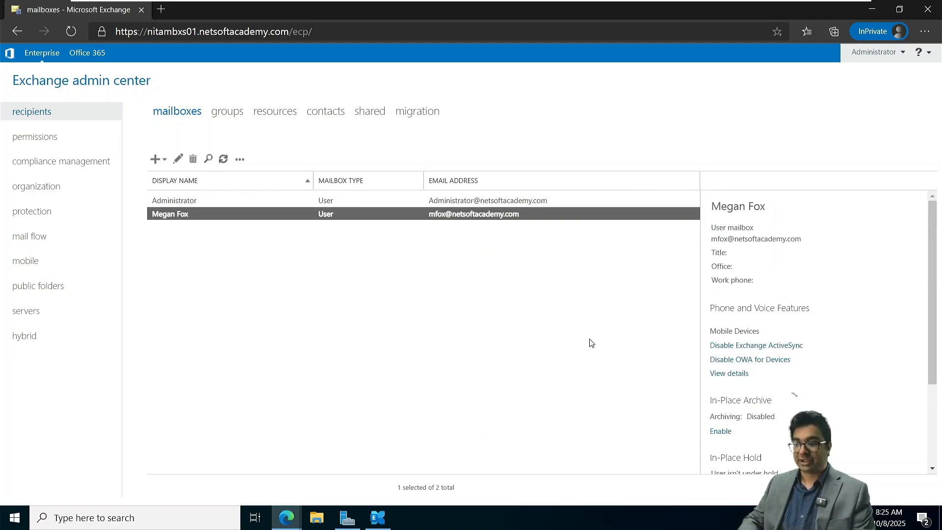
Step: Create and save a user mailbox for the remaining existing directory user
click(330, 330)
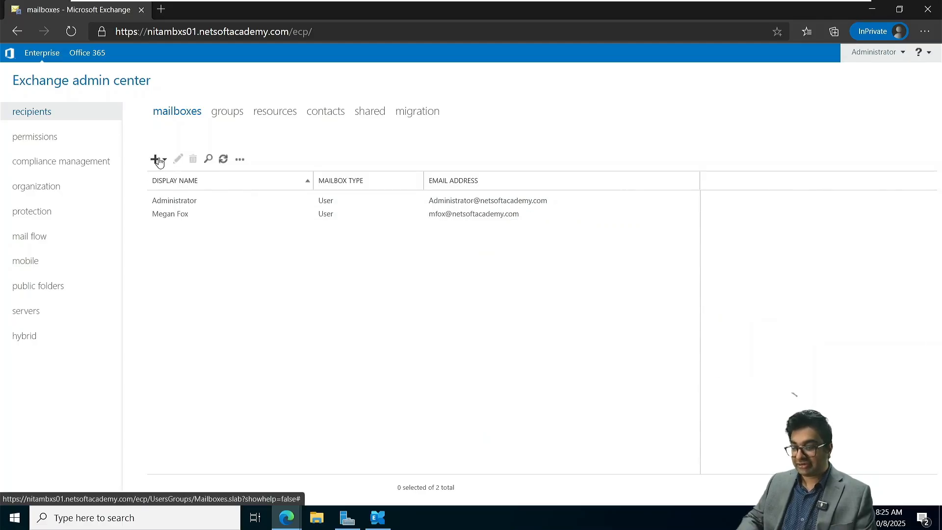
click(159, 160)
click(176, 181)
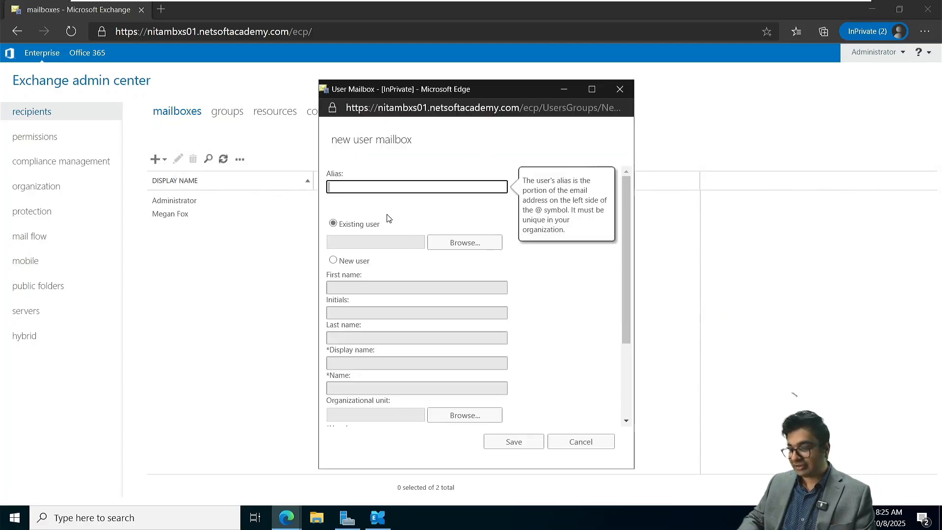
click(448, 244)
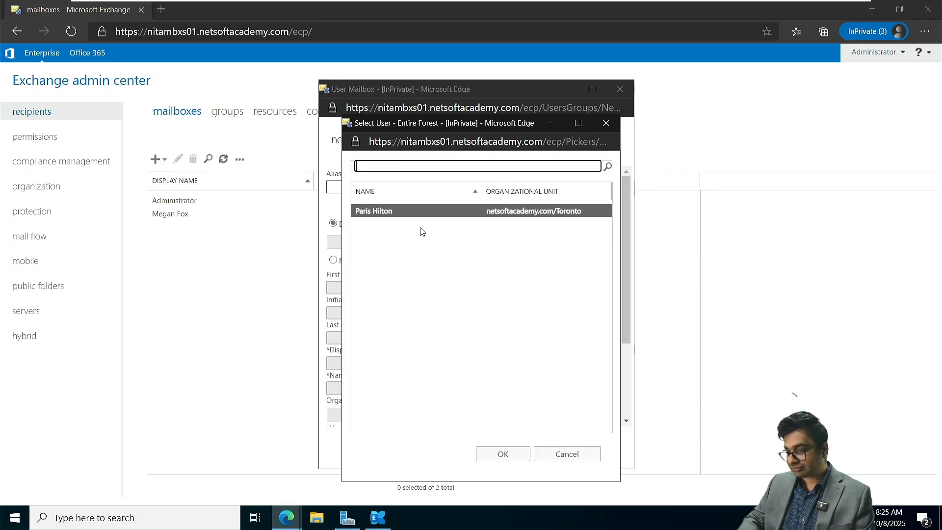
click(502, 453)
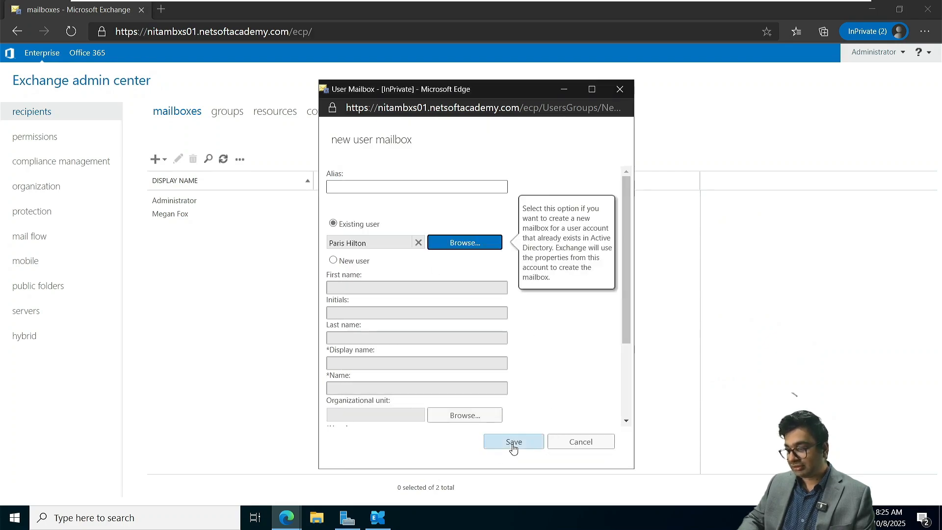
click(514, 442)
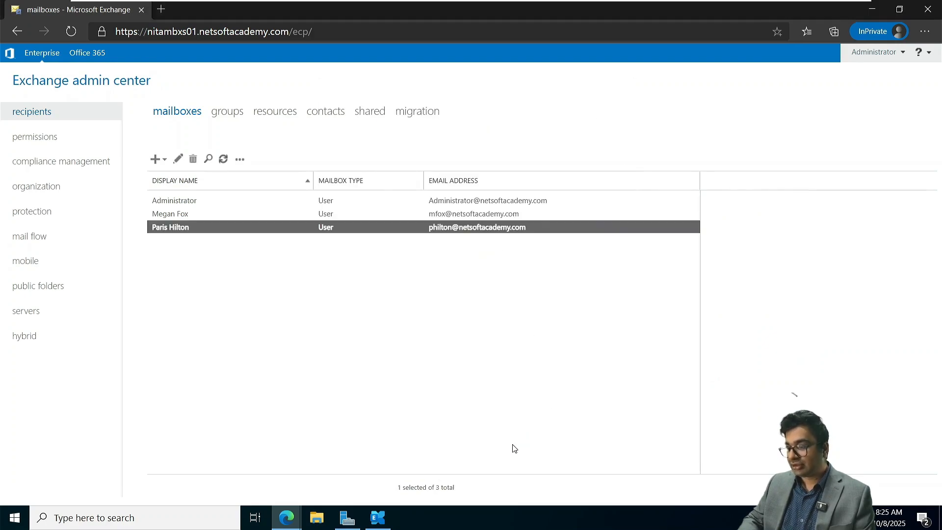
click(295, 350)
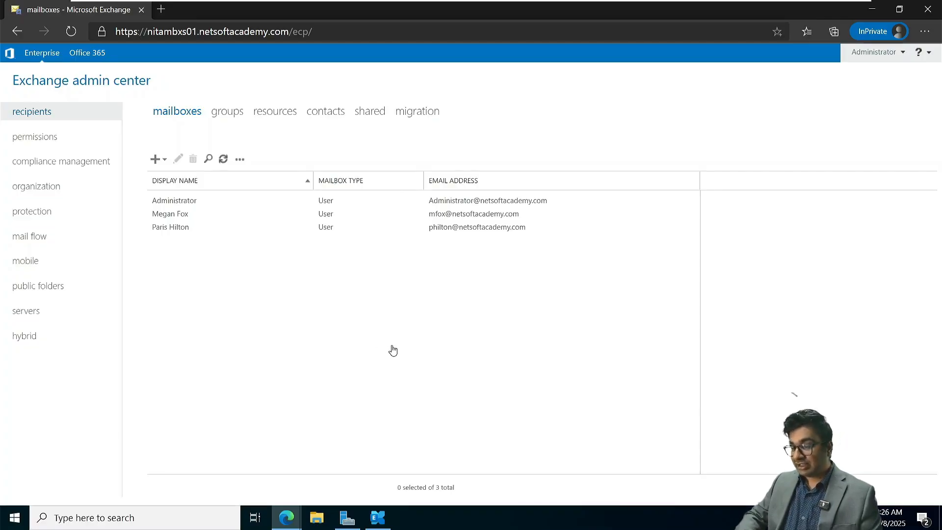
mouse_move(471, 3)
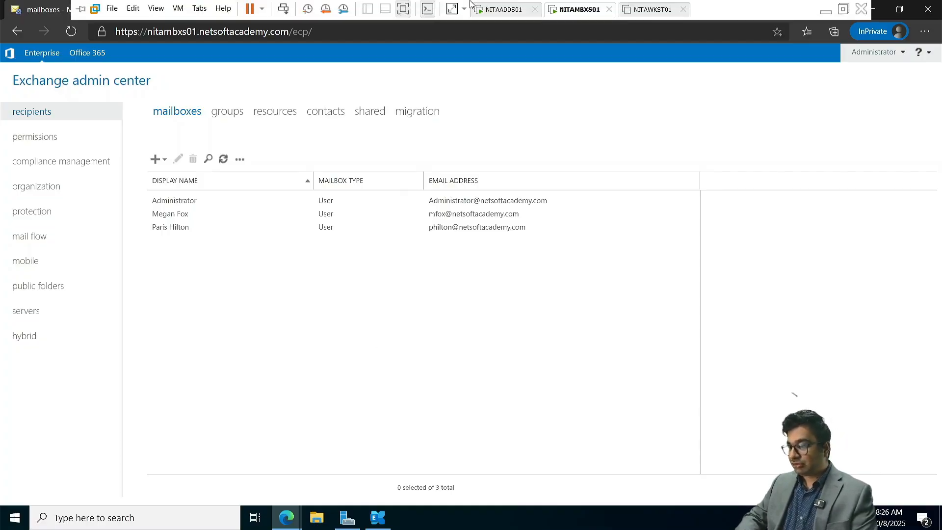
Step: Power on the NITAWKST01 VM and sign in to Windows 11 with the account password
click(647, 9)
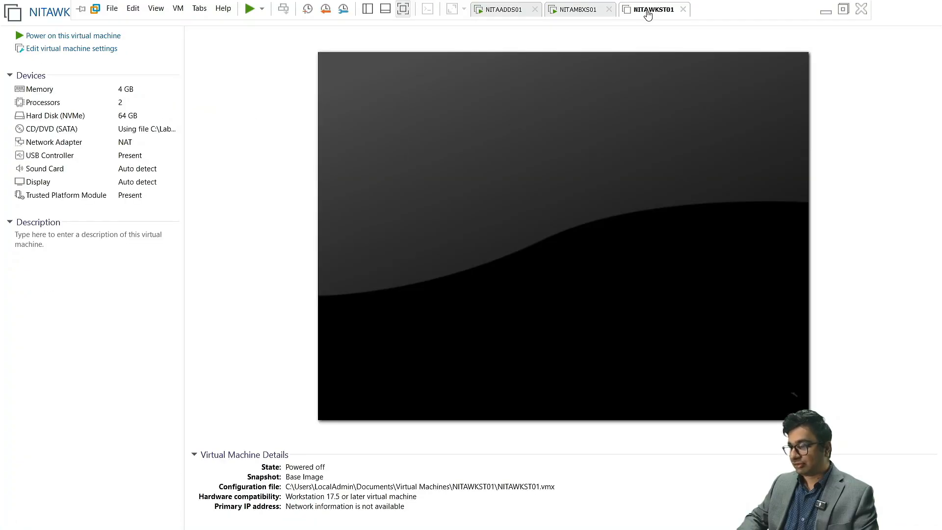
click(65, 37)
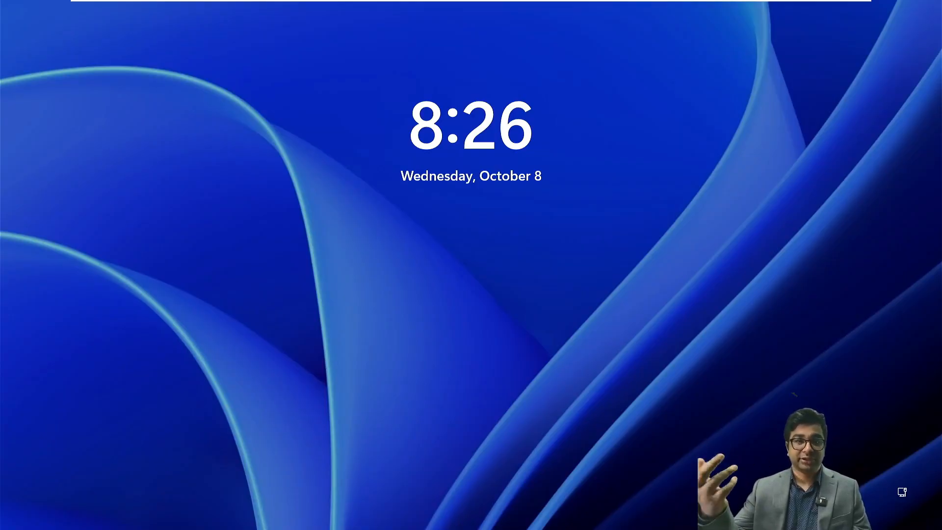
key(Return)
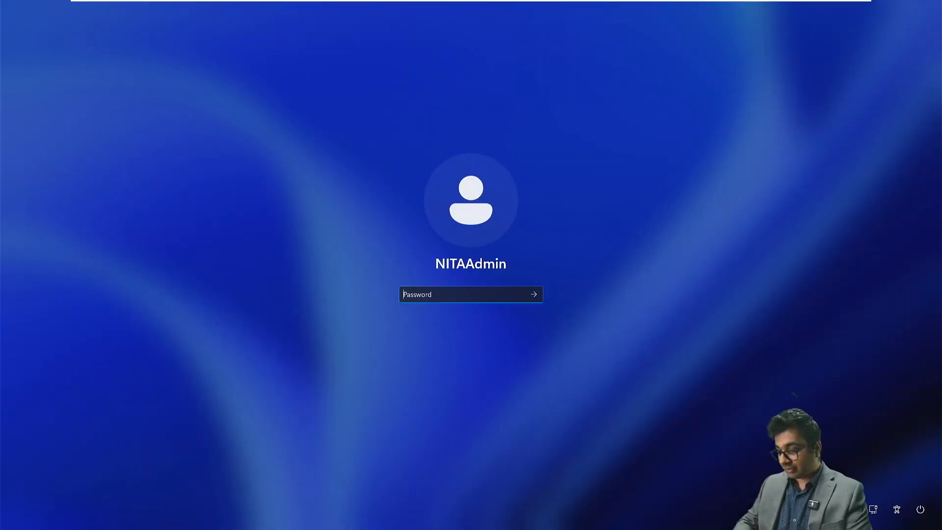
text(*********)
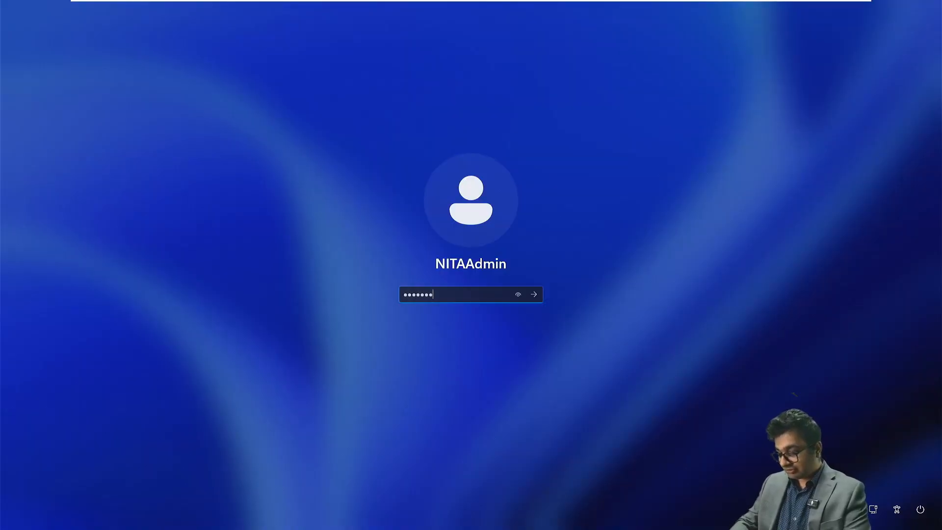
text(***)
key(Return)
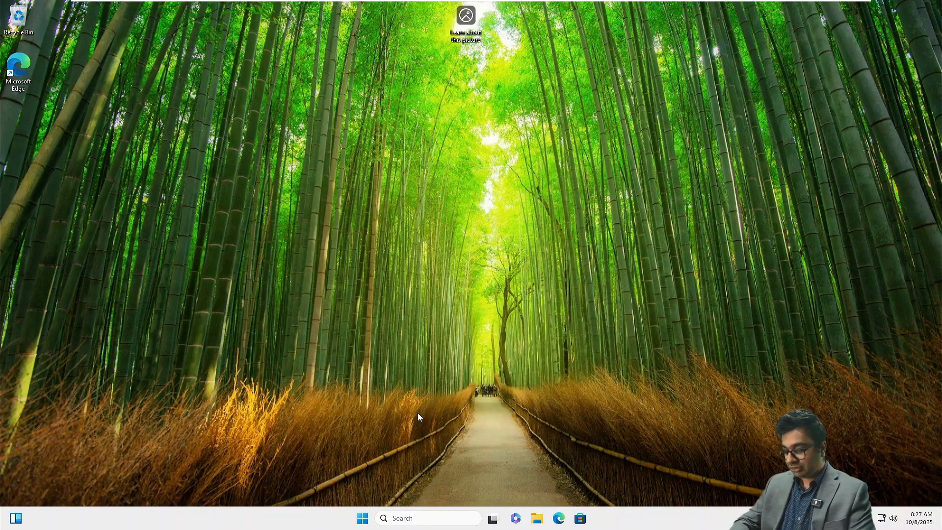
Step: Open Network Connections with ncpa.cpl from the Run box after correcting a typo
key(super+r)
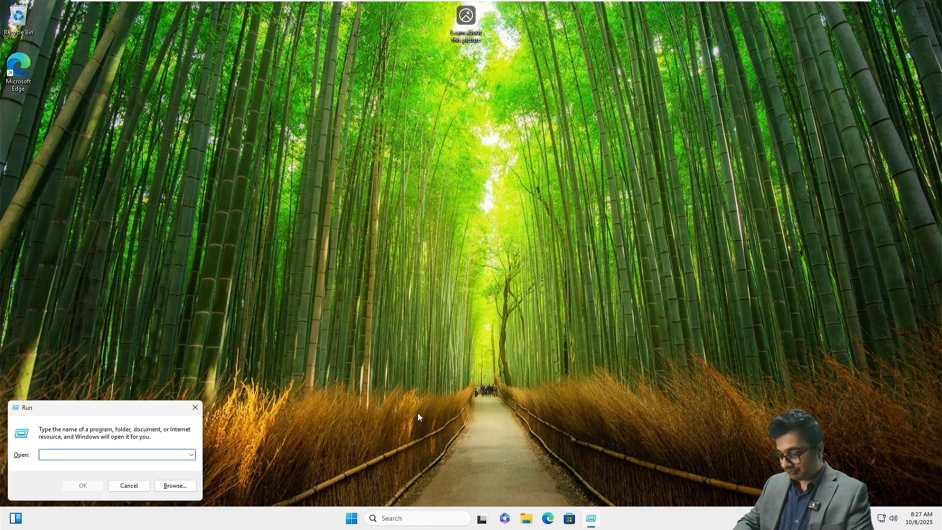
text(ncap.cpl)
key(Return)
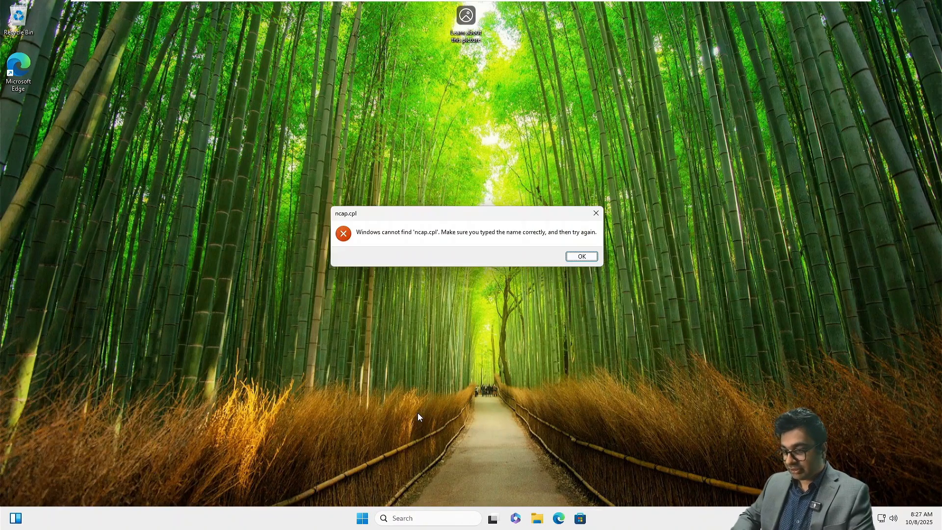
click(582, 258)
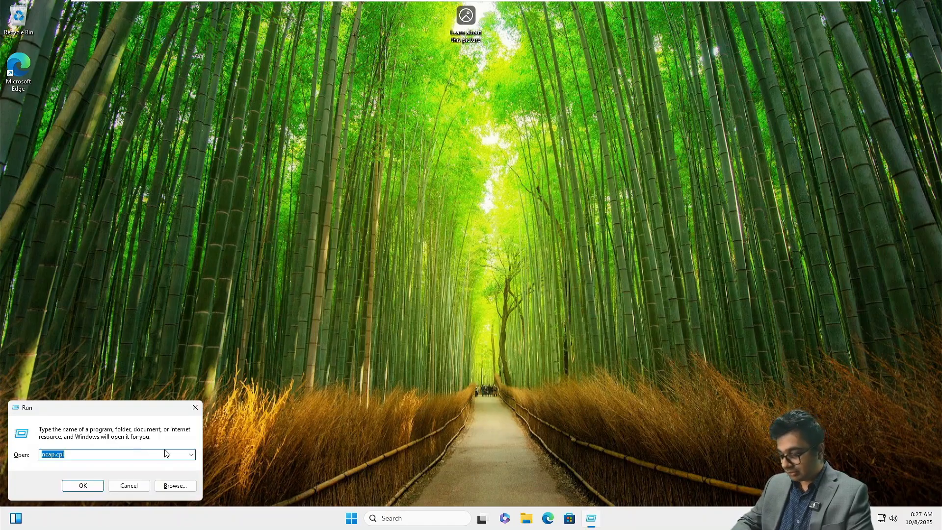
text(ncpa.cpl)
key(Return)
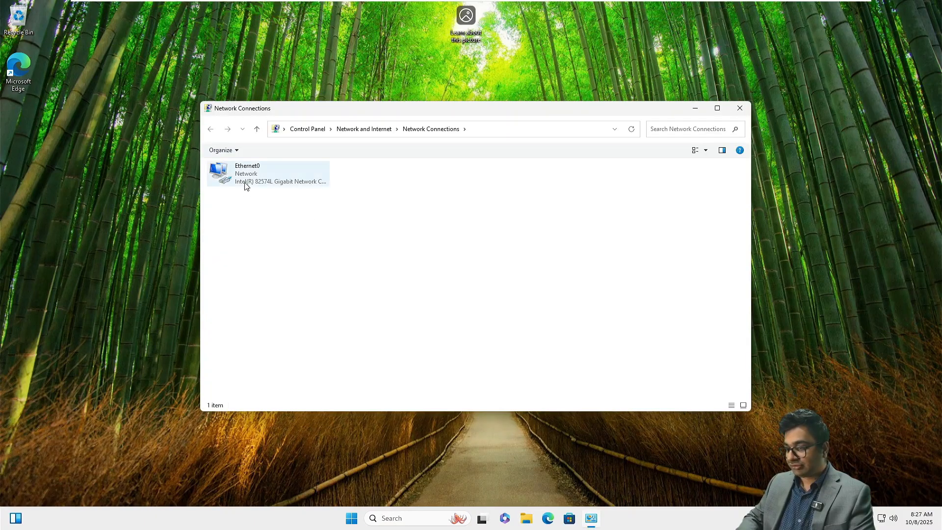
Step: Open the IPv4 properties of the Ethernet0 adapter
click(244, 177)
right_click(244, 177)
click(319, 269)
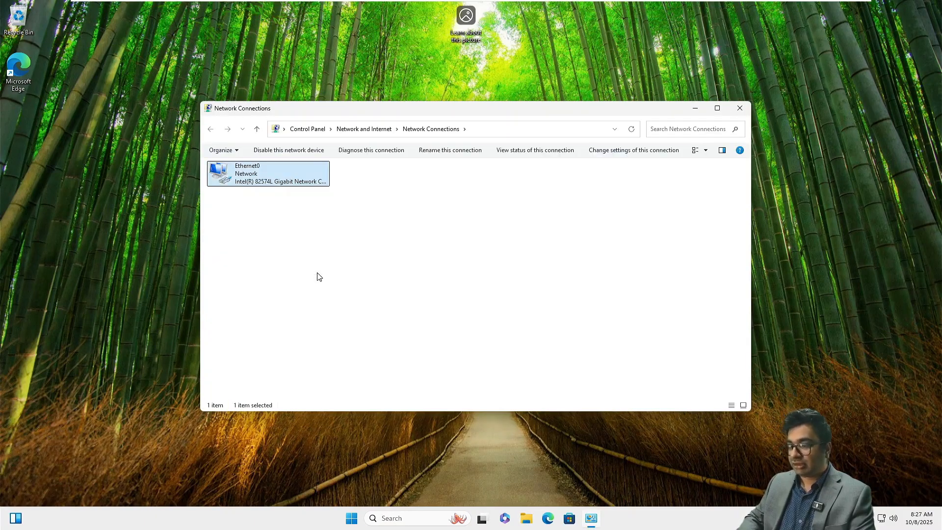
double_click(272, 264)
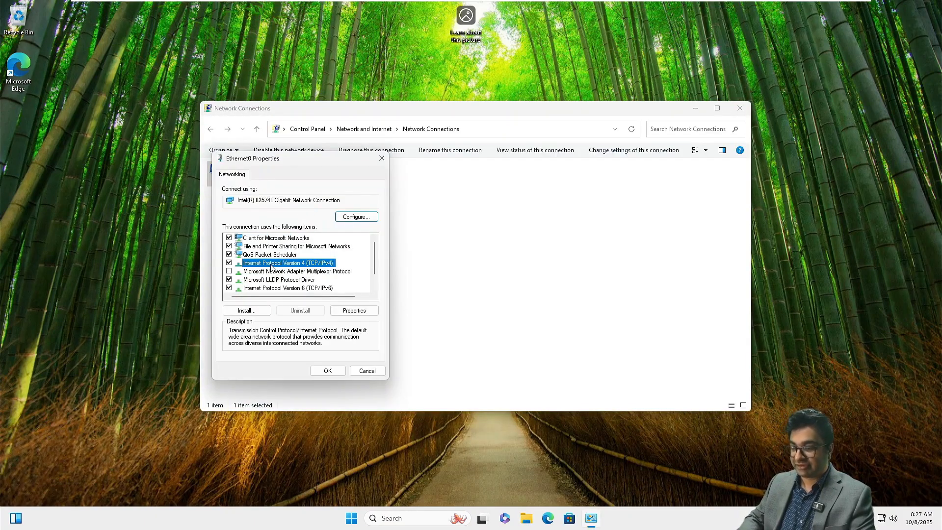
Step: Give Ethernet0 static IP 172.16.10.30, mask 255.255.0.0, gateway 172.16.10.1, and apply
click(271, 267)
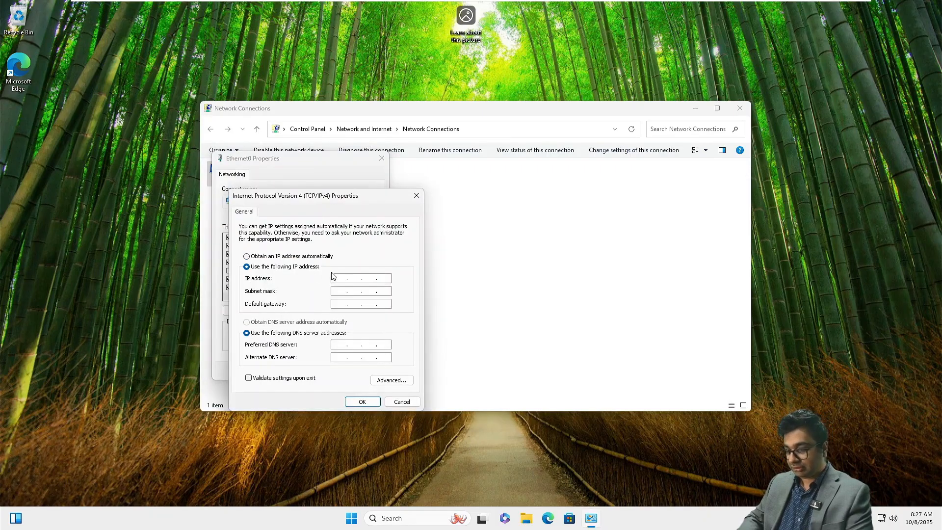
click(337, 277)
text(172.16.)
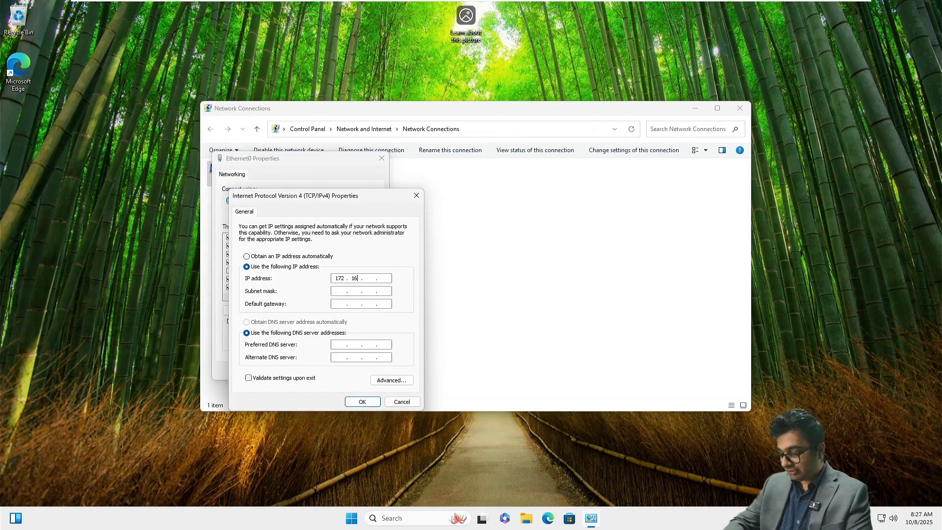
text(10.30)
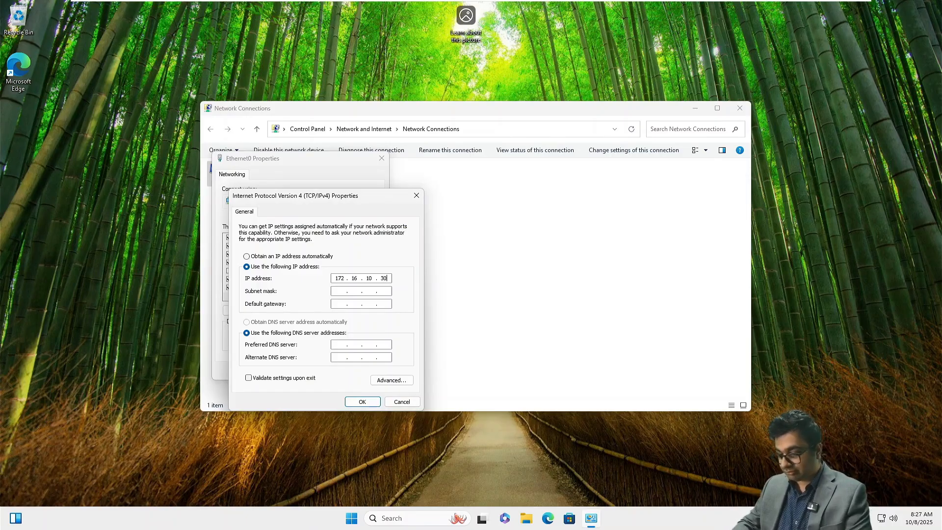
key(Tab)
key(Tab)
text(172)
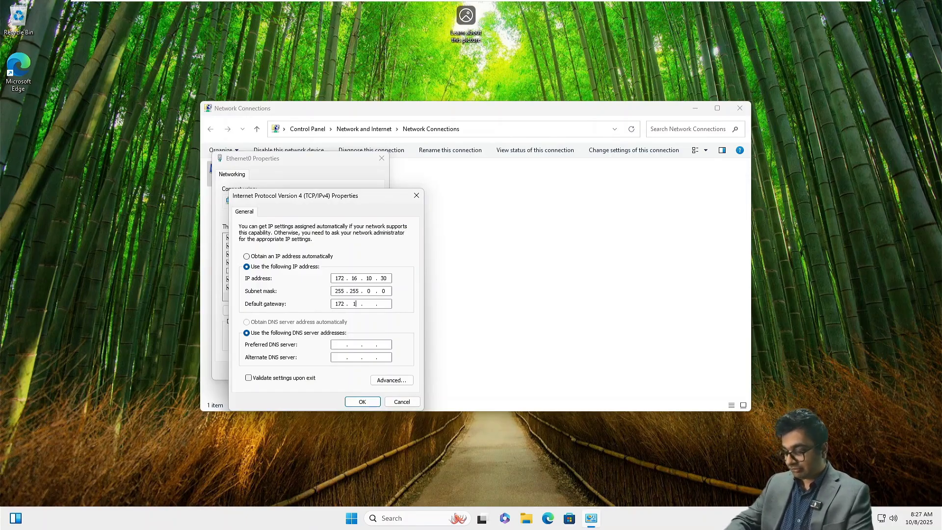
key(Tab)
key(Tab)
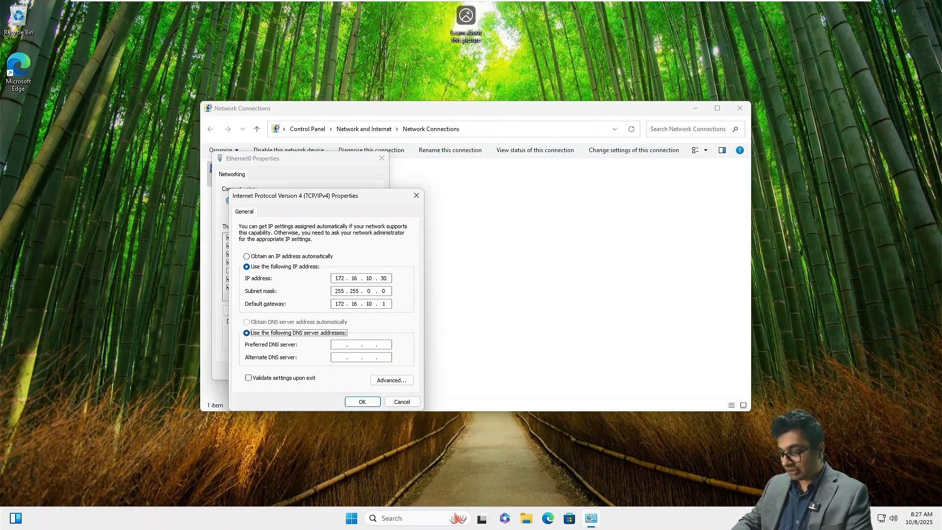
text(172 . )
text(16 . 10 . 10)
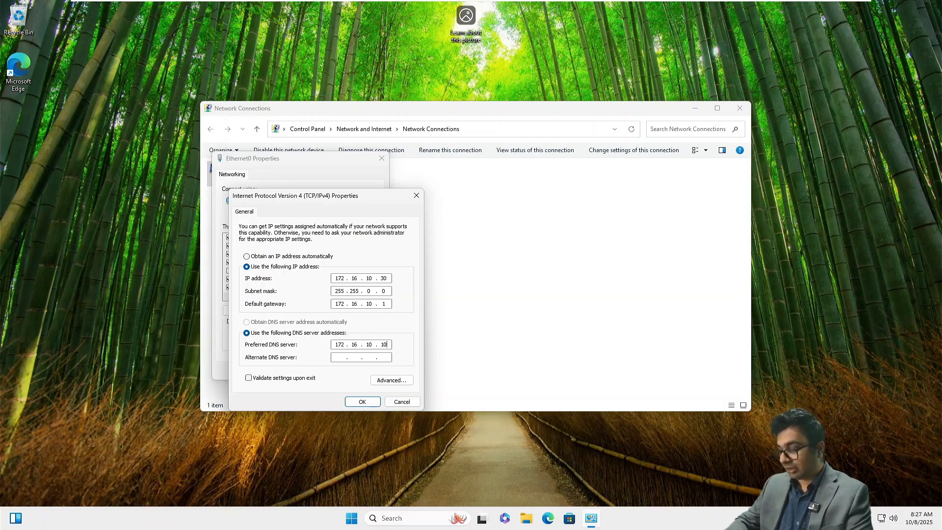
key(Return)
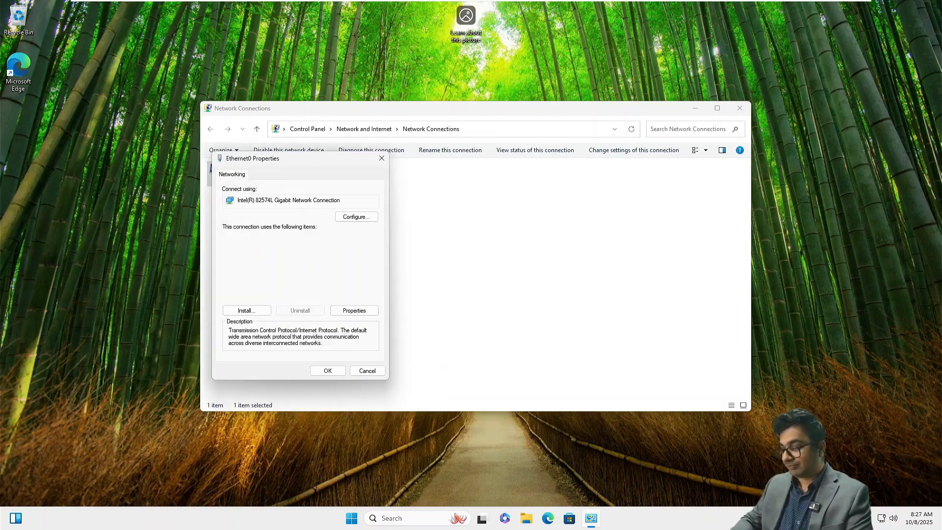
click(327, 370)
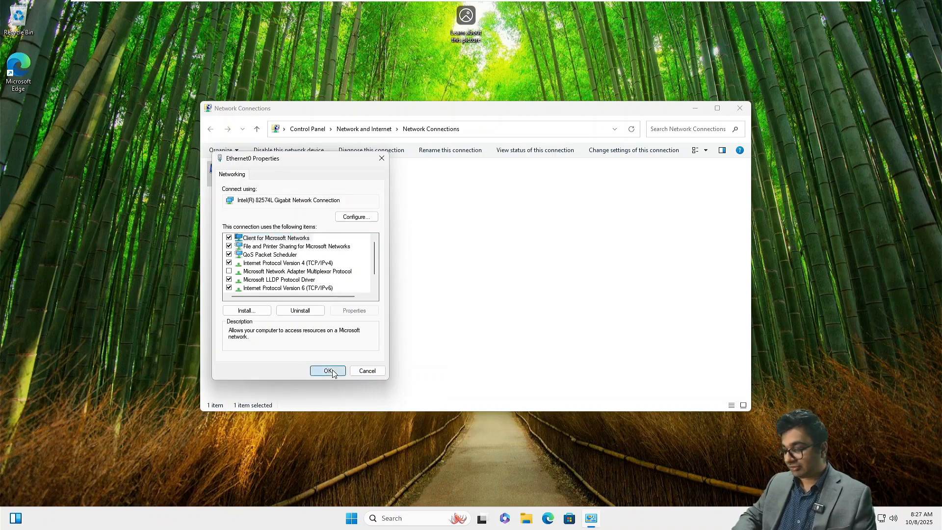
click(740, 111)
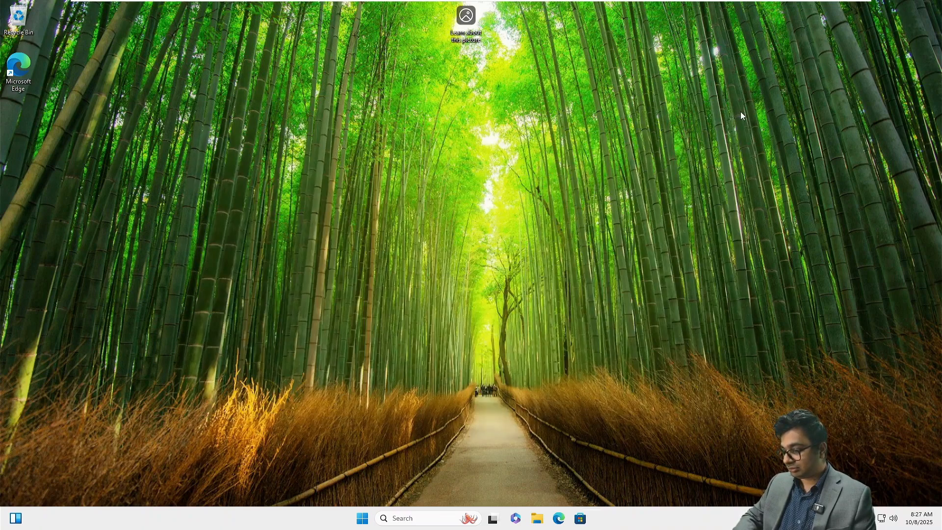
Step: Open the computer name and domain properties from Settings > System > About
click(362, 519)
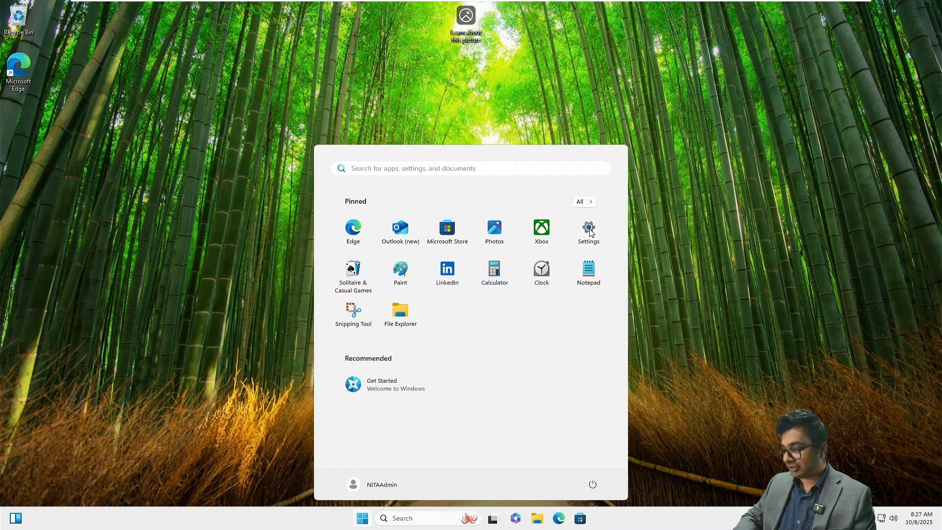
click(585, 233)
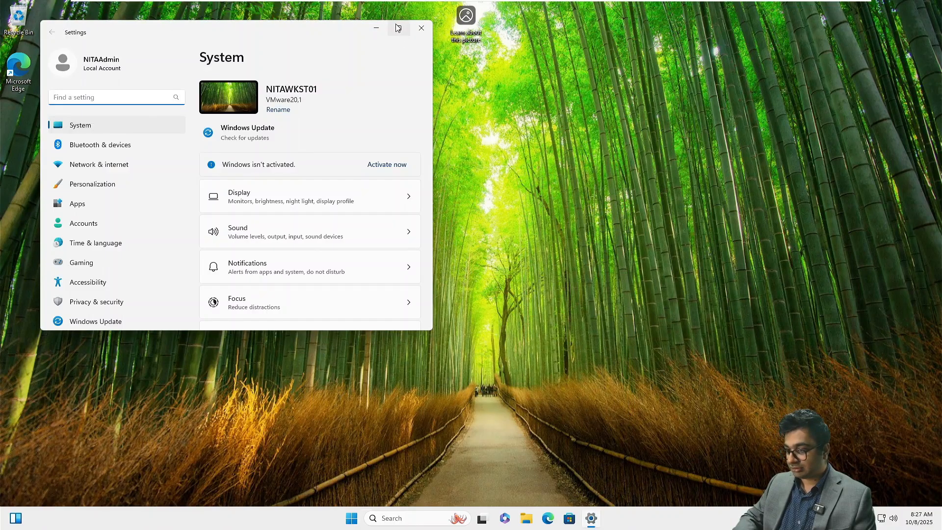
click(400, 32)
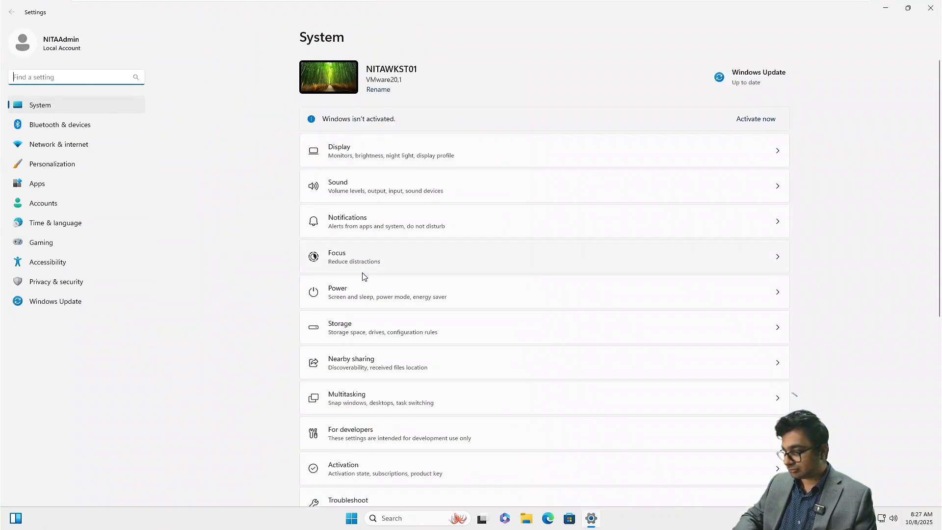
scroll(363, 273, down, 6)
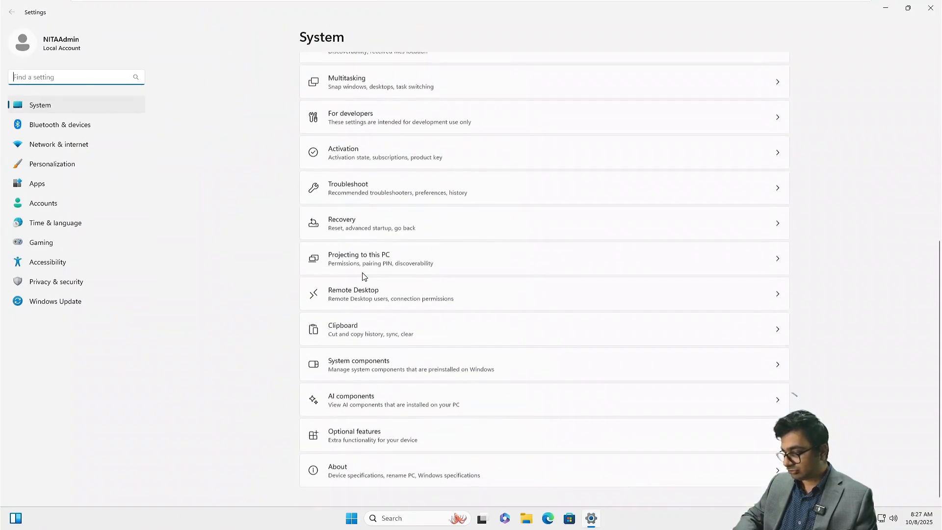
click(363, 473)
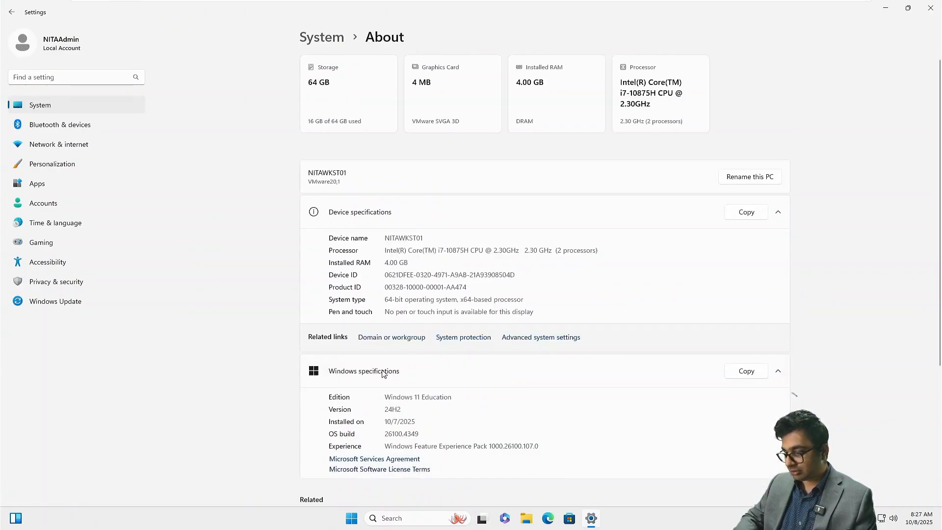
click(373, 338)
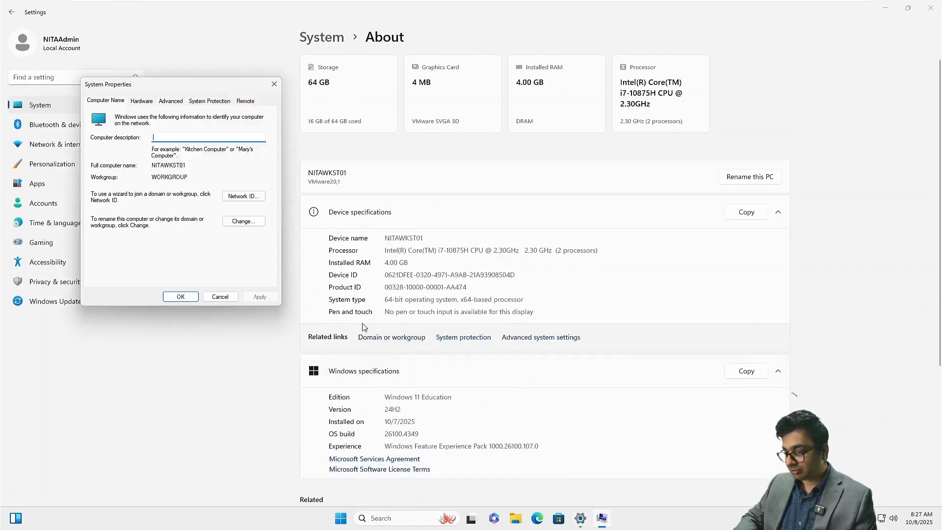
Step: Join the computer to the netsoftacademy.com domain using the domain administrator credentials
click(244, 222)
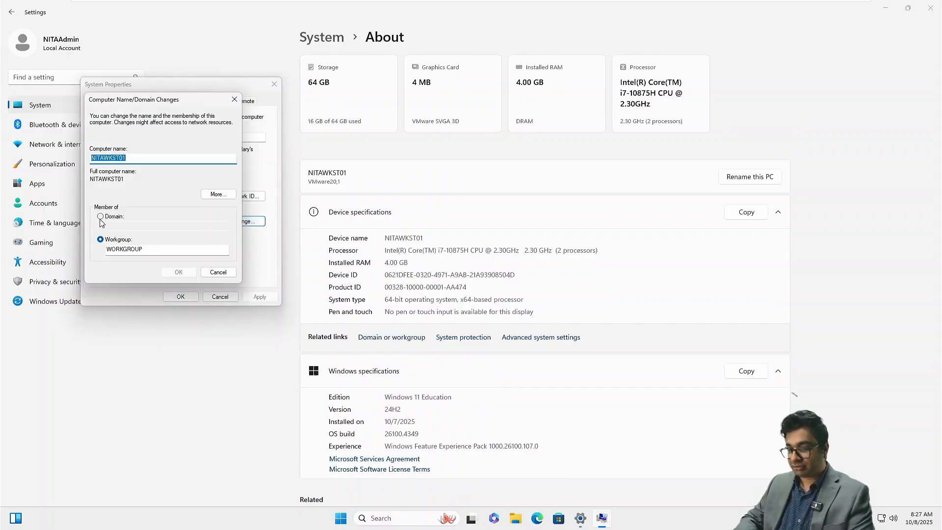
click(101, 217)
click(117, 225)
text(ne)
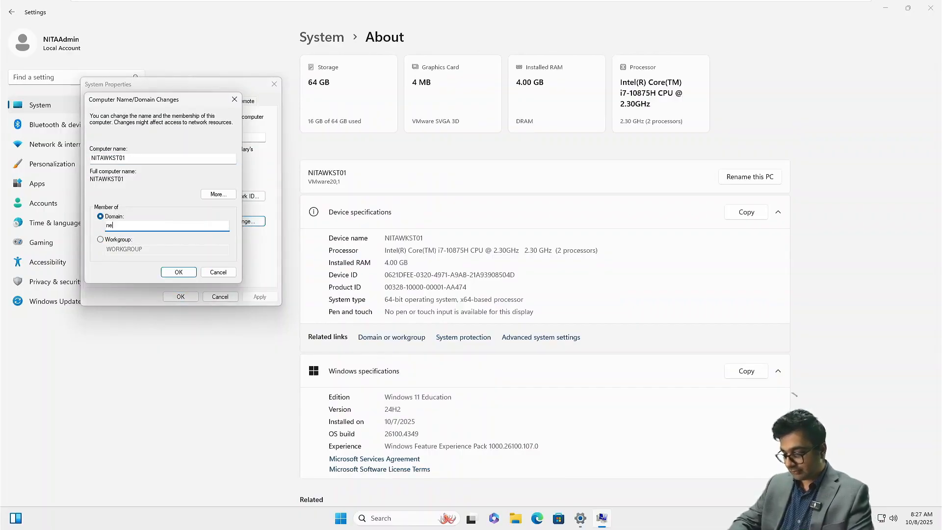
text(tsoftc)
text(aca)
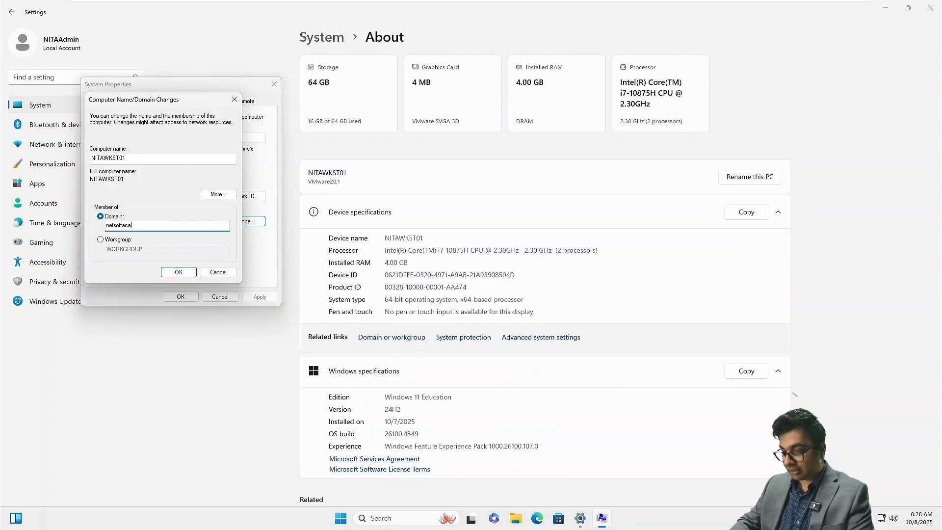
text(demy.com)
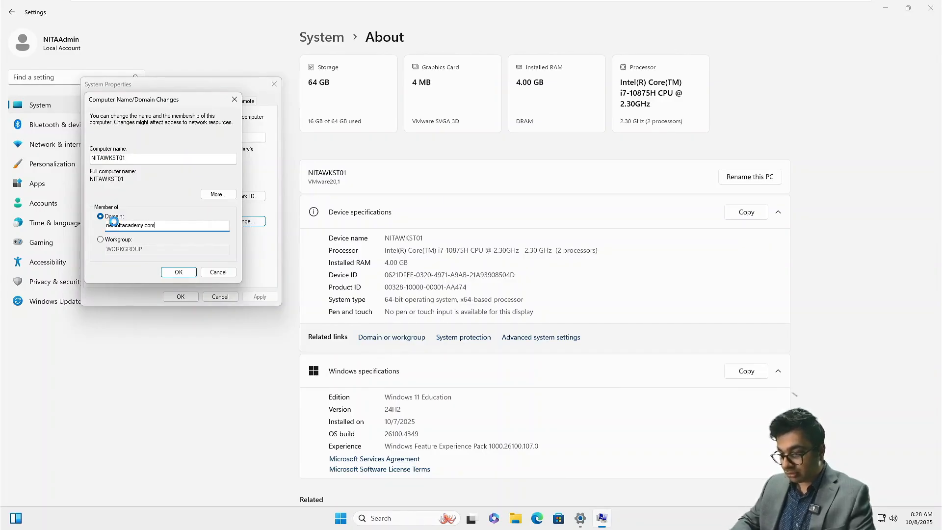
key(Return)
text(Ad)
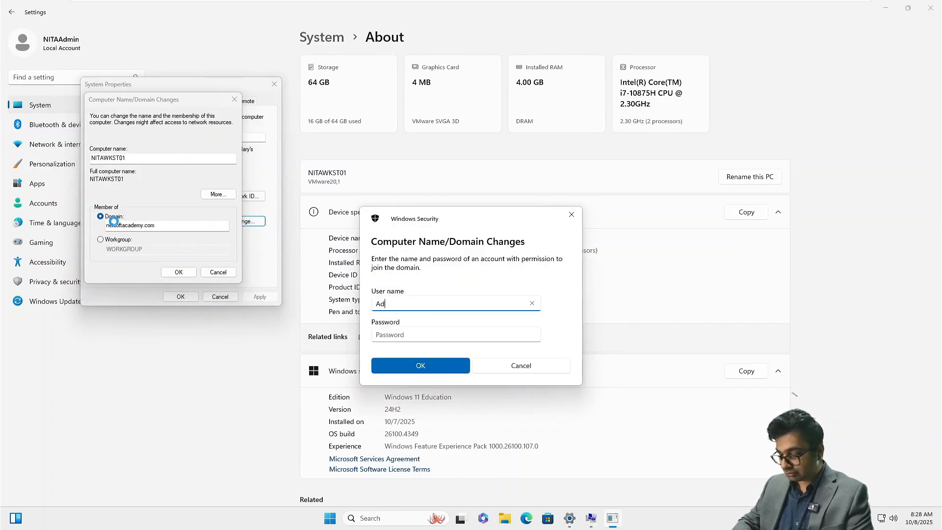
text(ministrator)
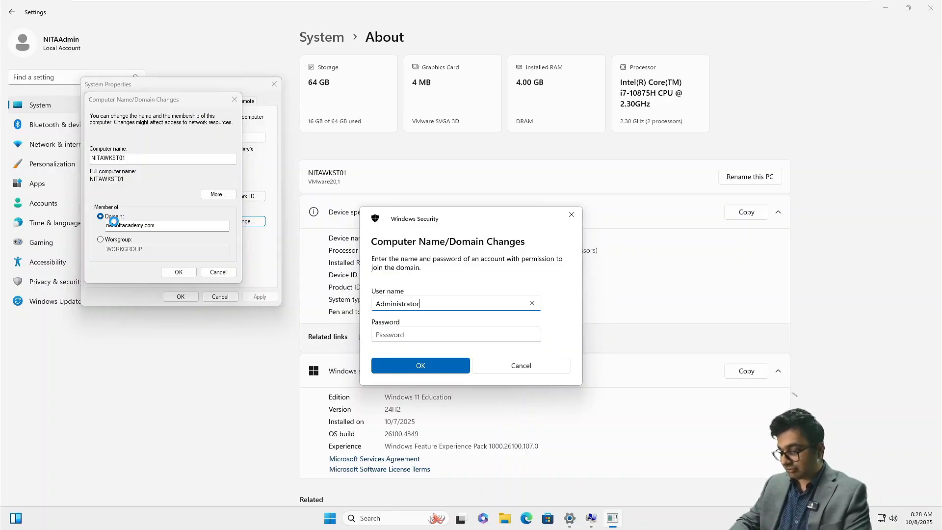
key(Tab)
text(Password123)
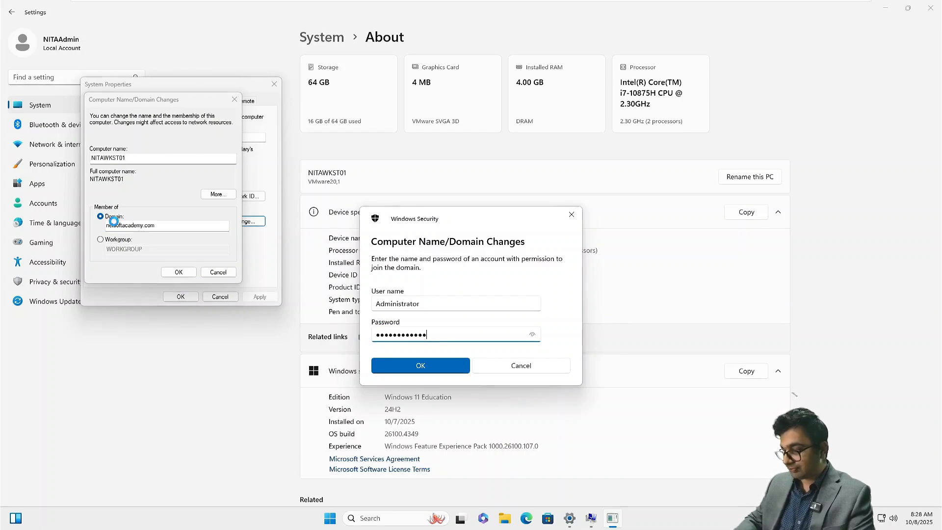
key(Return)
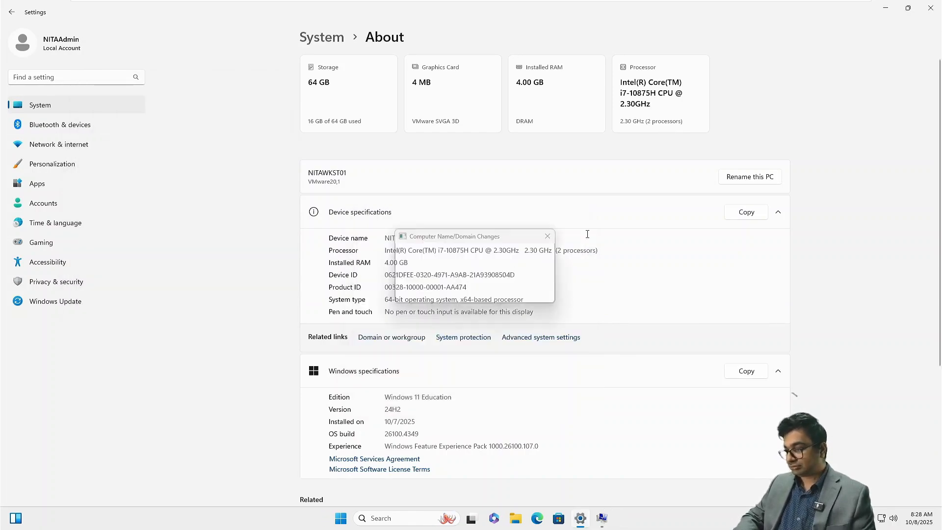
Step: Acknowledge the domain welcome and restart notices, close System Properties, and restart now
click(528, 293)
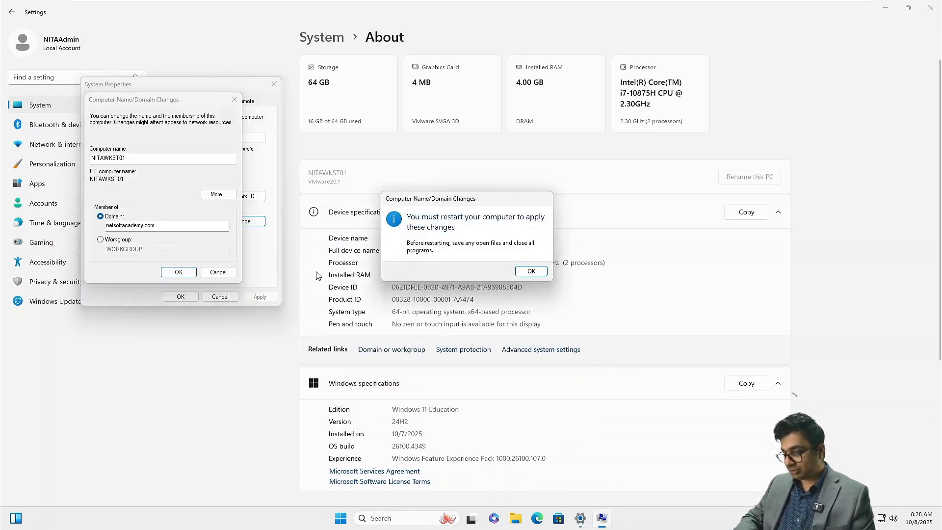
click(531, 271)
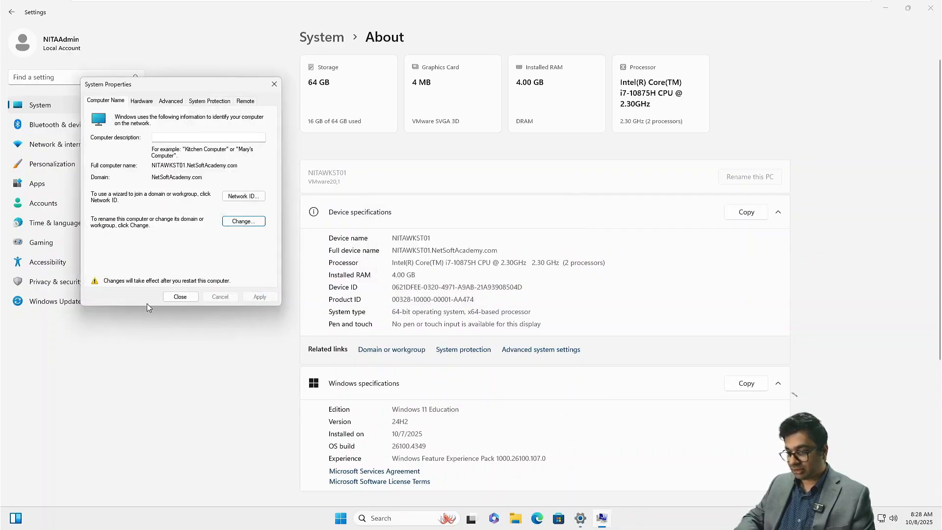
click(175, 297)
click(452, 269)
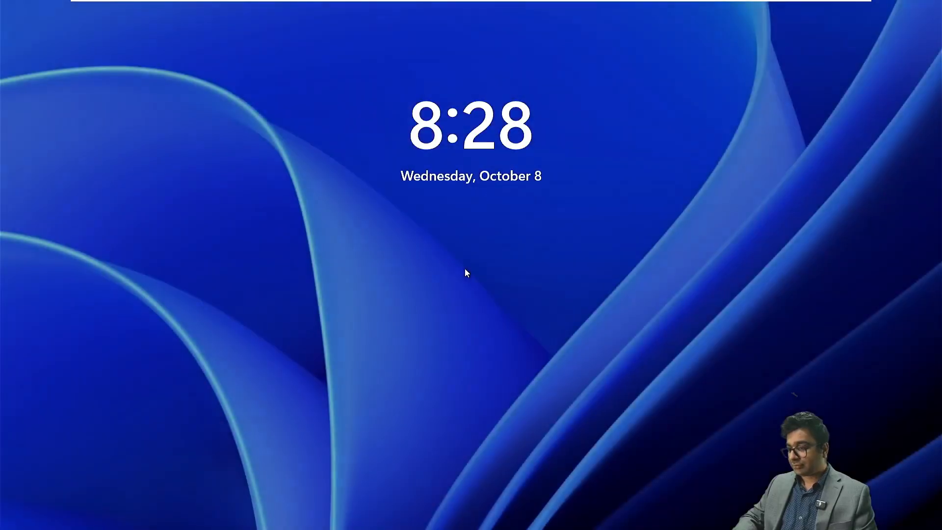
Step: Sign in to NITAWKST01 as a NETSOFTACADEMY domain user through Other user
click(464, 269)
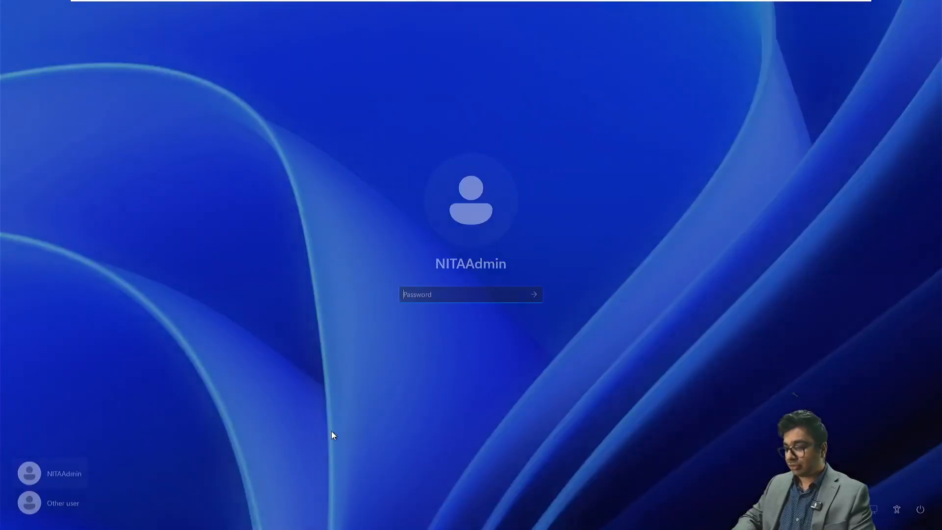
click(49, 512)
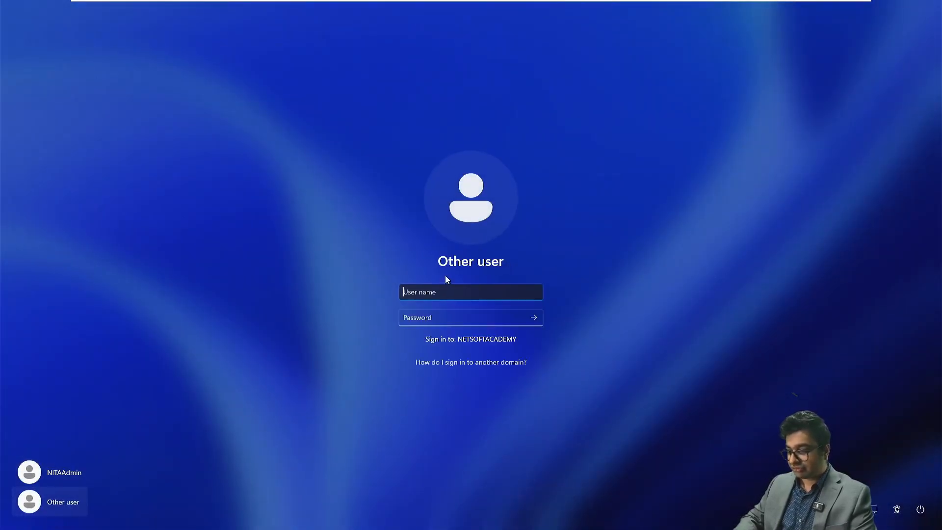
text(mfox)
key(Tab)
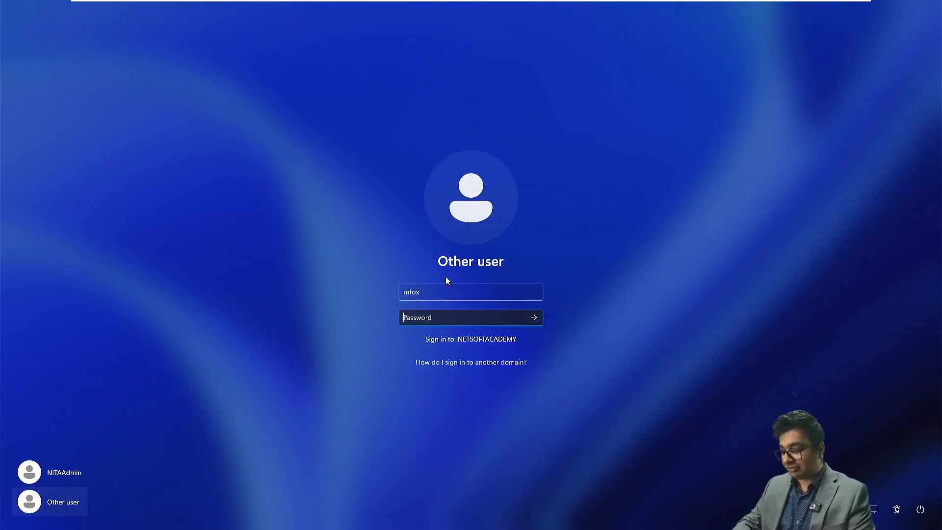
text(Password01)
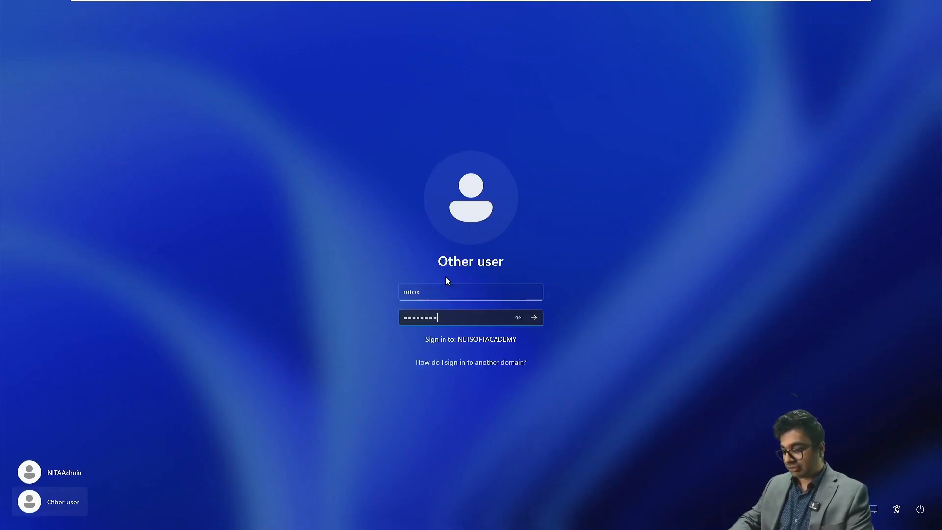
text(23)
key(Return)
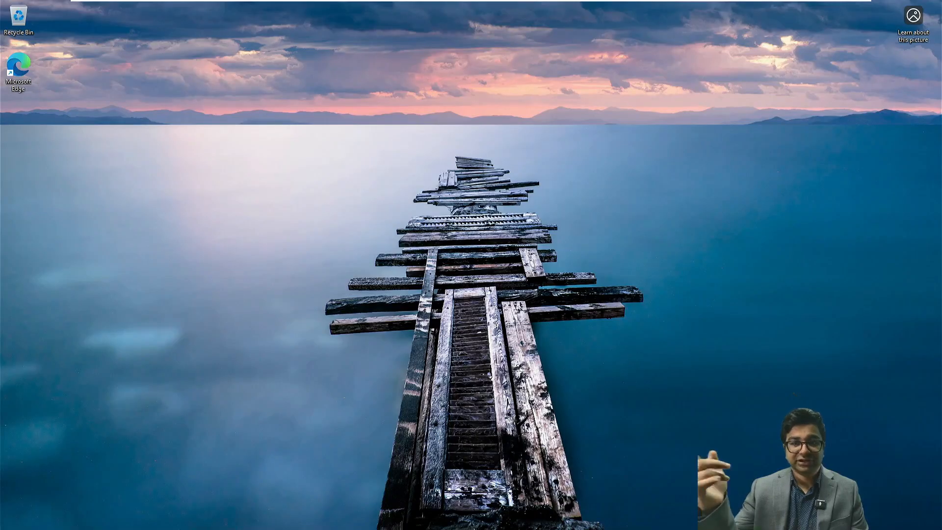
Step: Launch Outlook (new) from the Start menu's Pinned apps and quit the .NET Framework error
key(super)
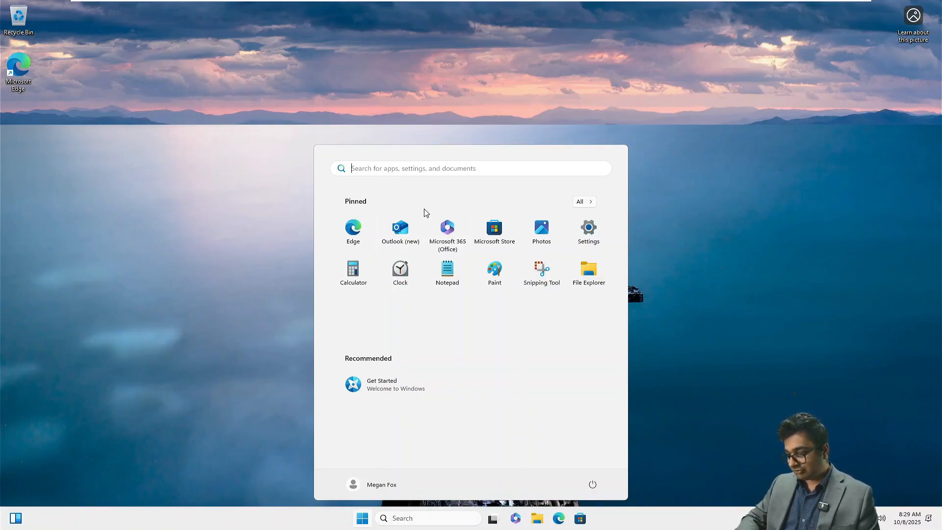
click(409, 231)
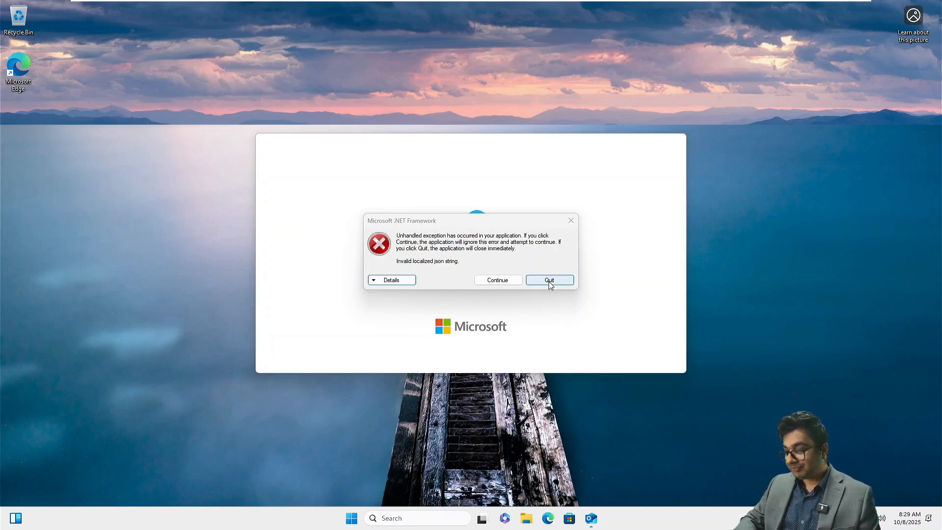
click(498, 281)
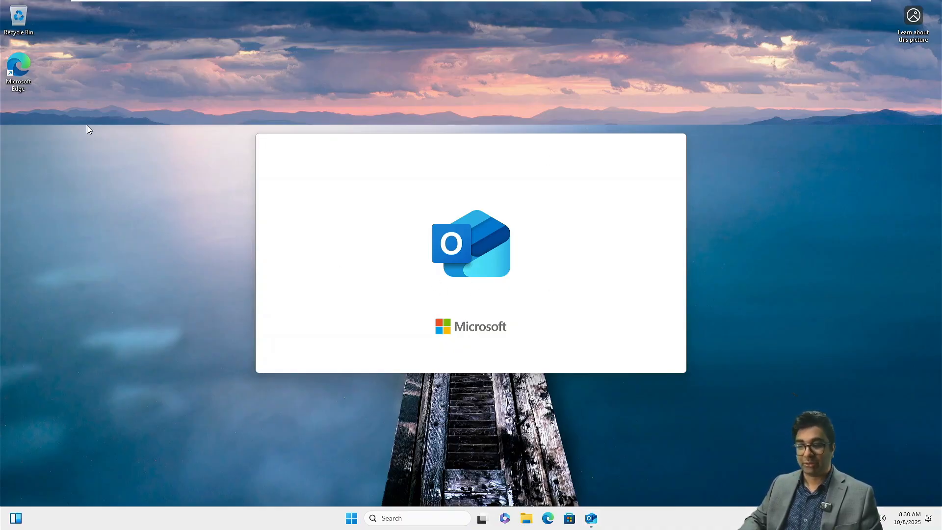
Step: Launch Microsoft Edge and skip its sign-in, data import and personalisation setup
double_click(20, 74)
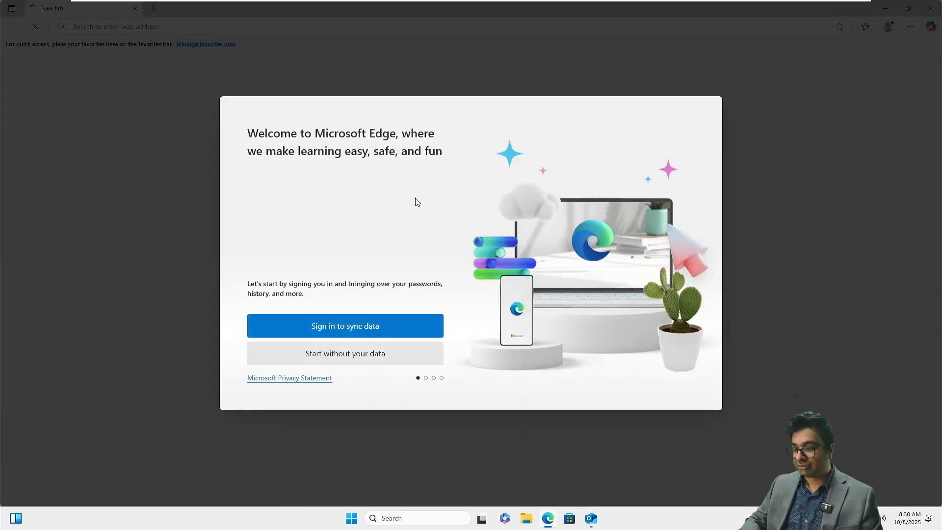
click(339, 361)
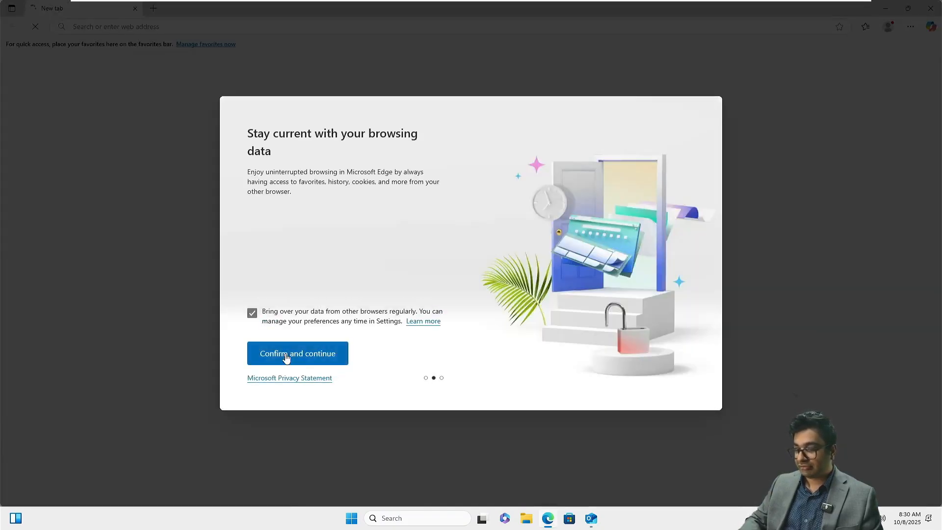
click(252, 312)
click(286, 360)
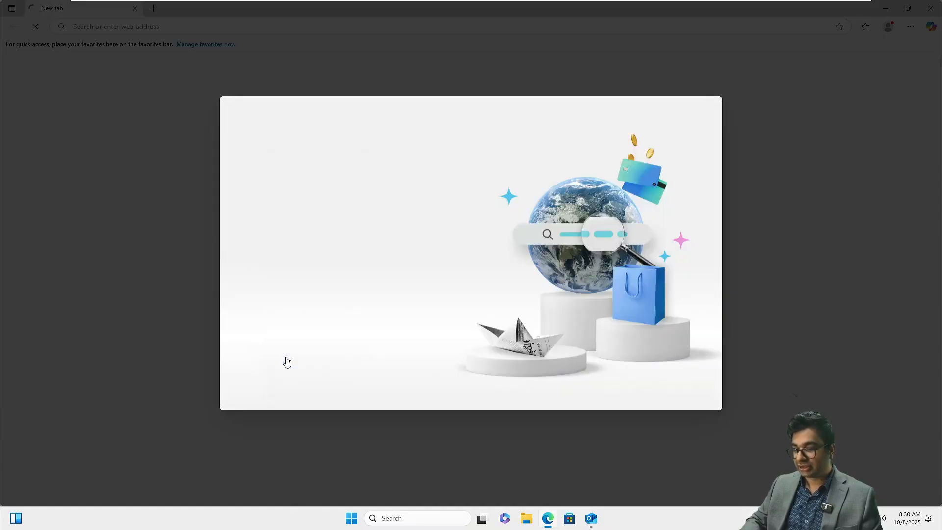
click(252, 308)
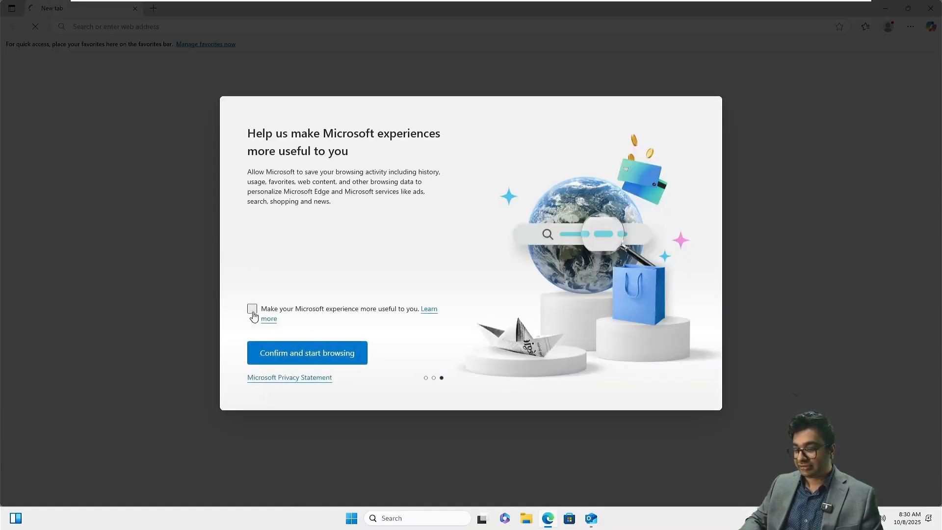
click(300, 352)
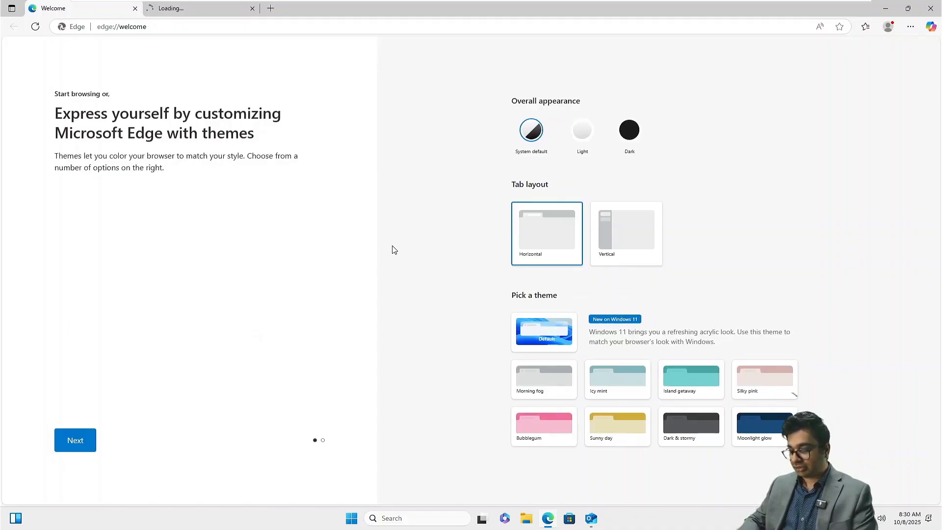
Step: In an InPrivate window, load NITAMBXS01.netsoftacademy.com/owa past the certificate warning
key(ctrl+shift+n)
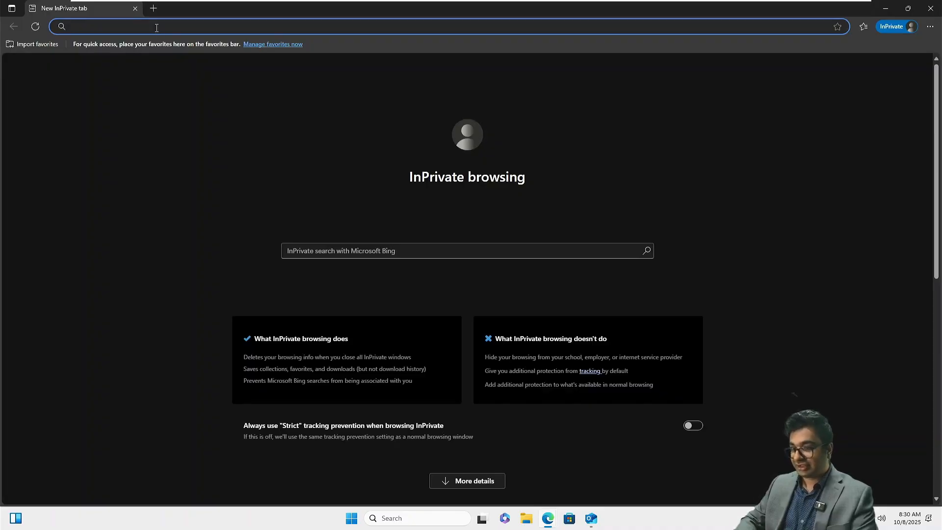
text(NITA)
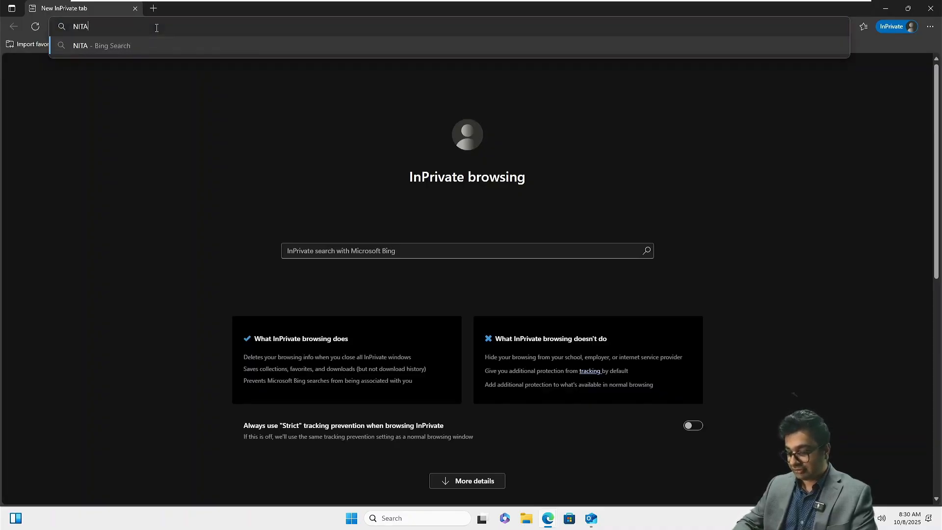
text(MBXS01.)
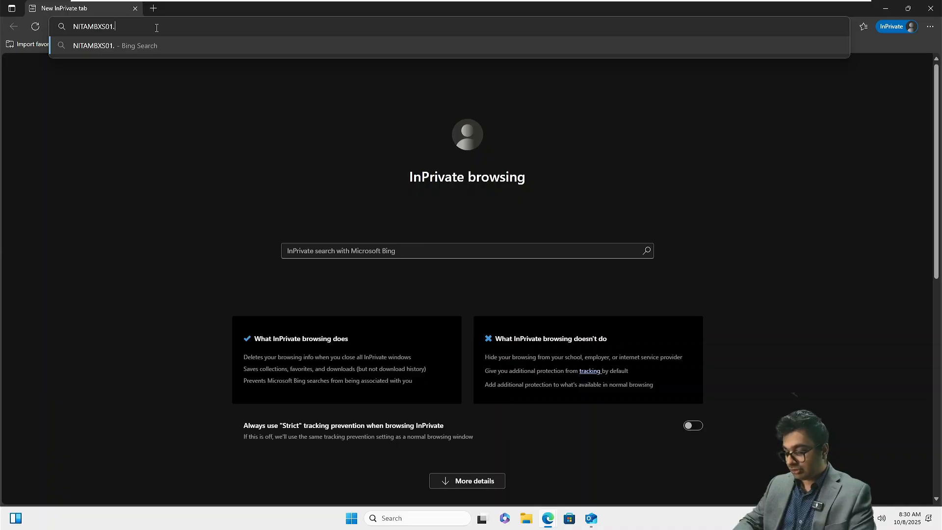
text(netsoftacademy.com)
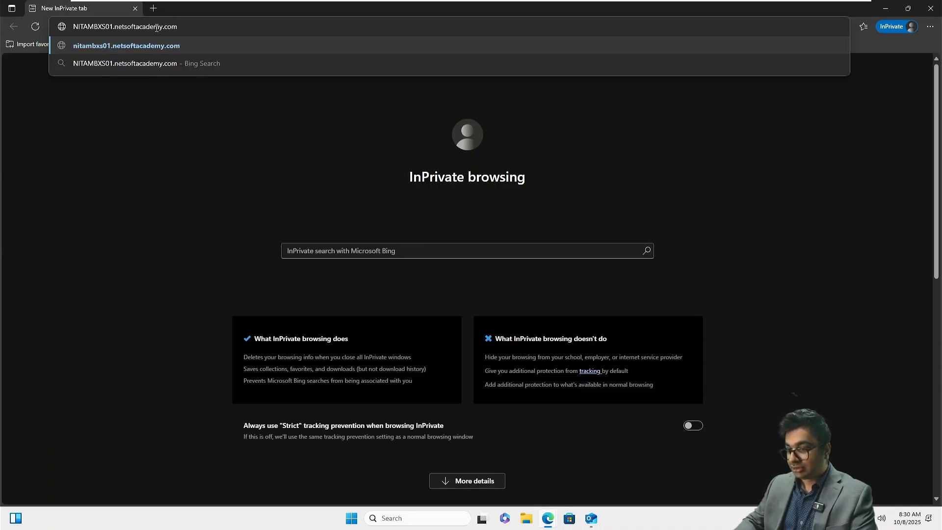
text(/owa/)
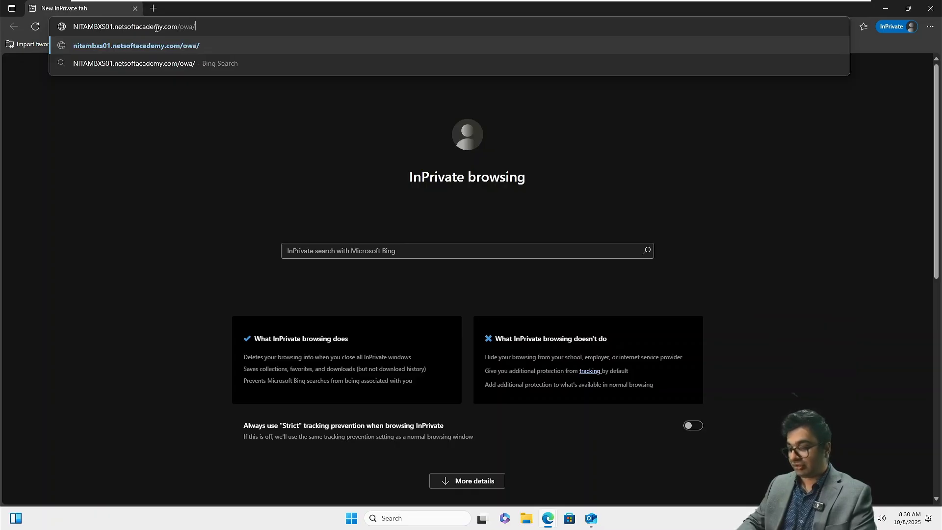
key(Return)
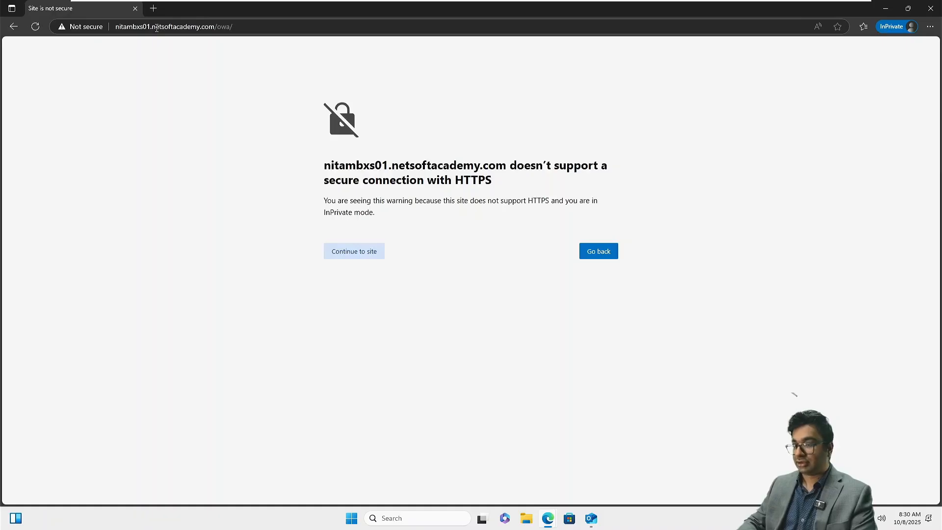
click(360, 256)
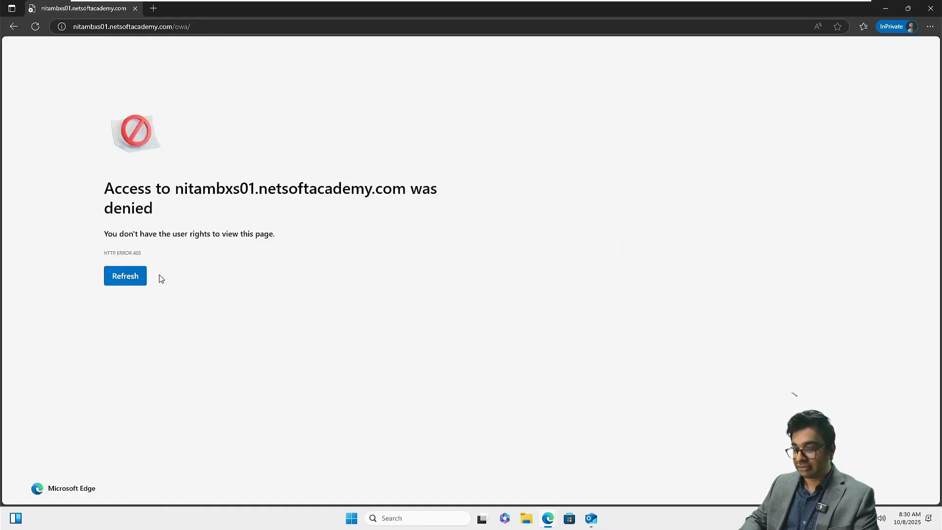
click(125, 277)
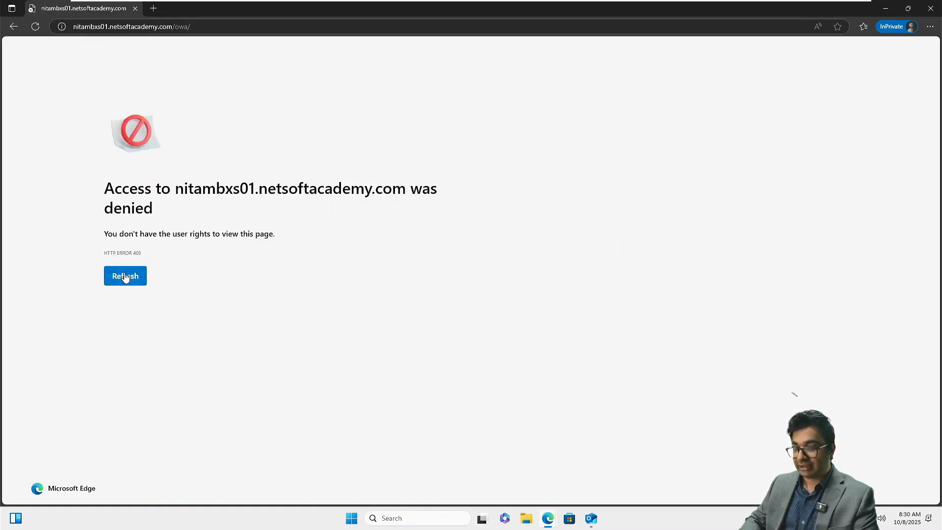
click(85, 27)
key(Home)
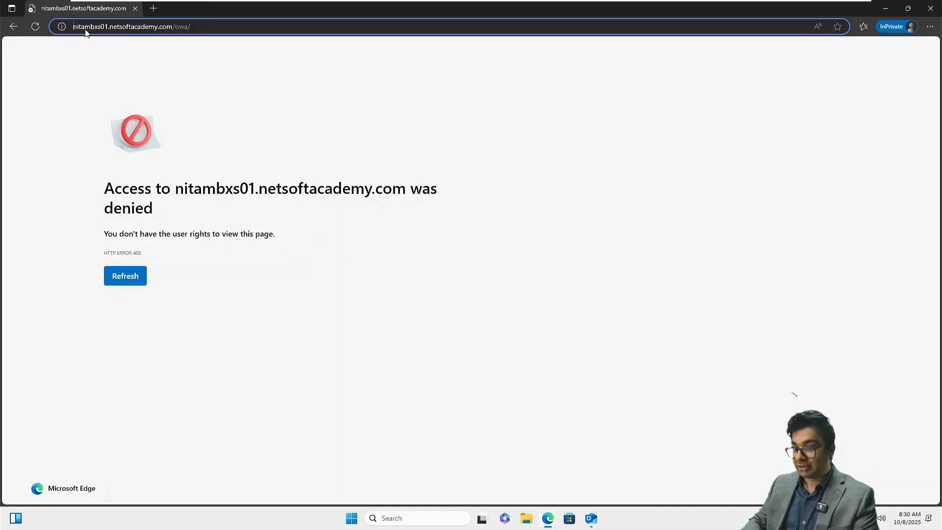
text(http:/)
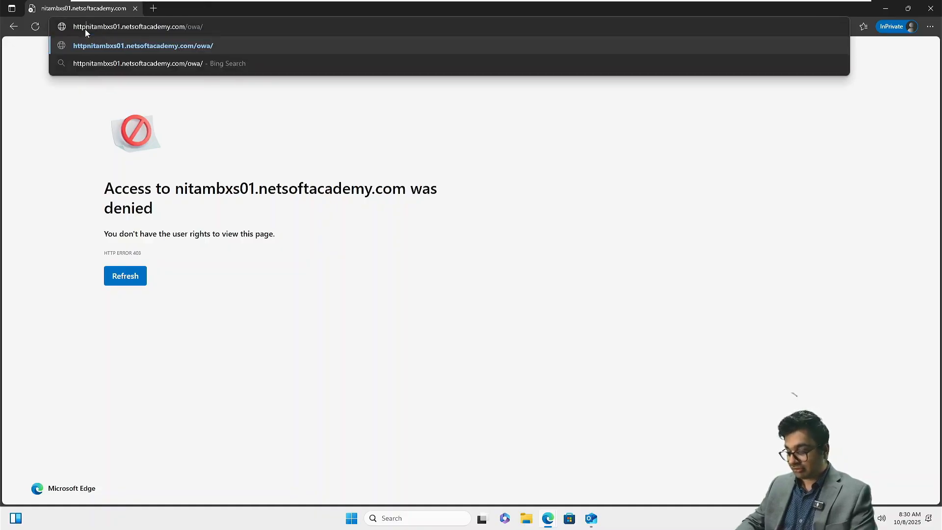
text(/)
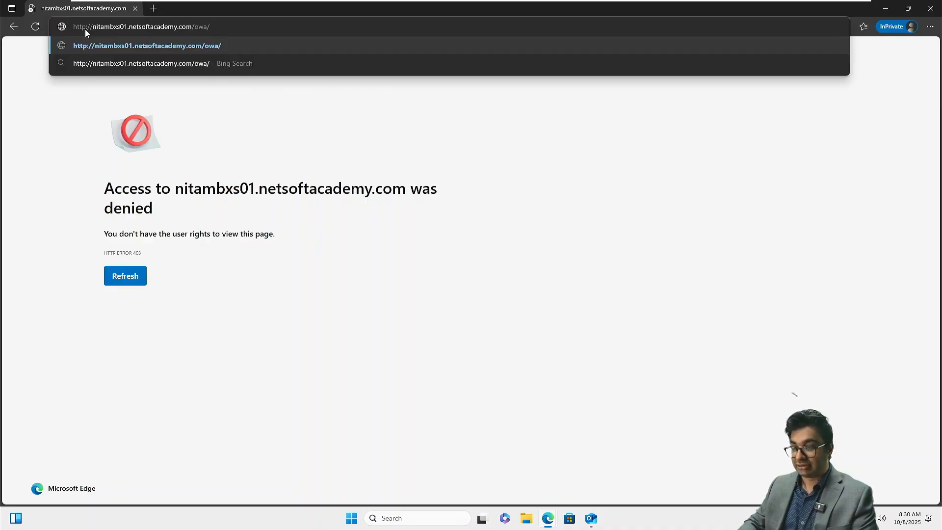
key(Return)
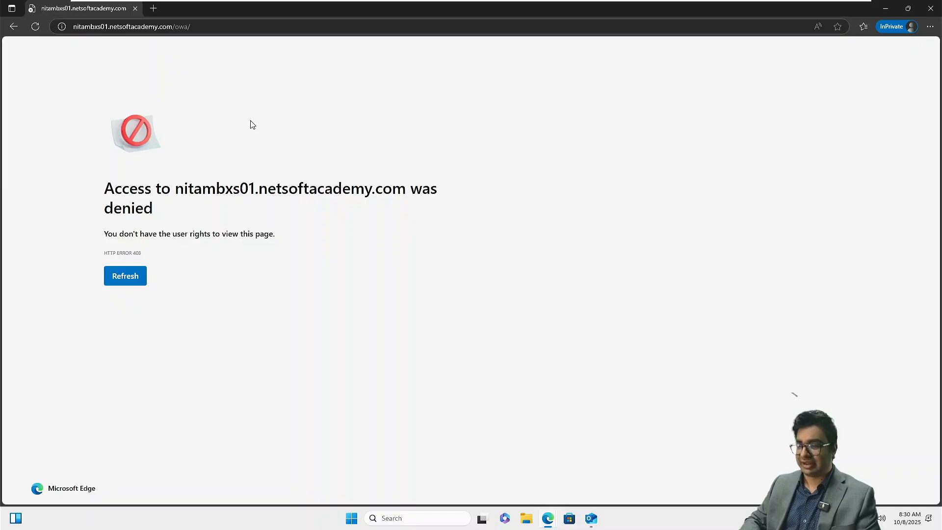
Step: On the Exchange server VM, check the Administrator account menu and open a new private browsing tab
click(569, 9)
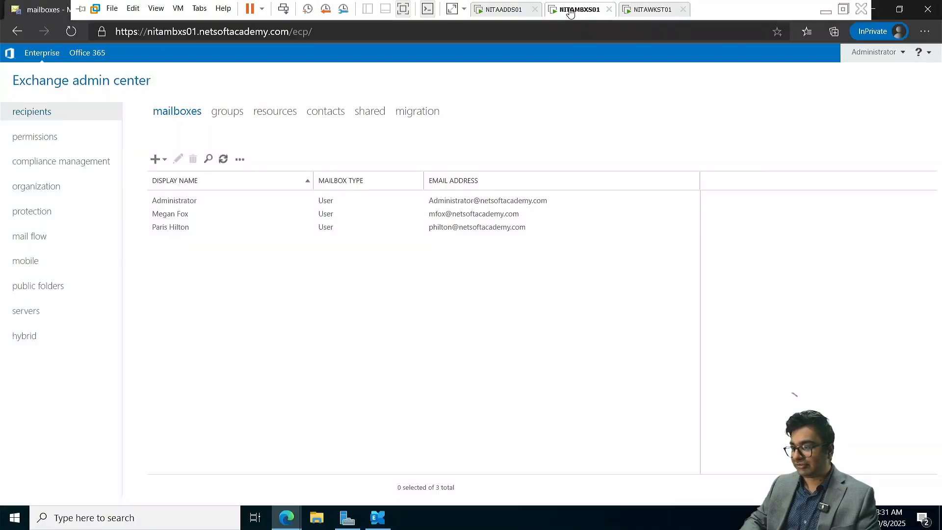
click(902, 54)
click(851, 58)
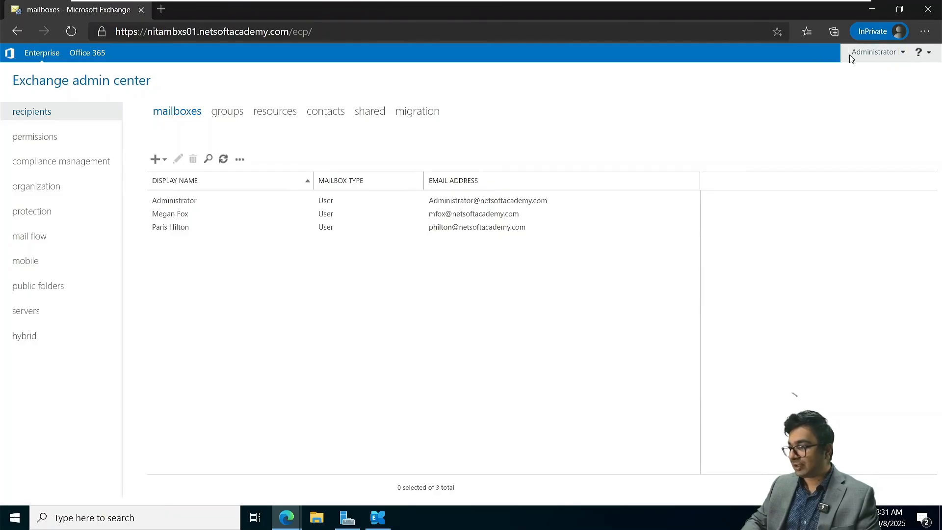
click(162, 9)
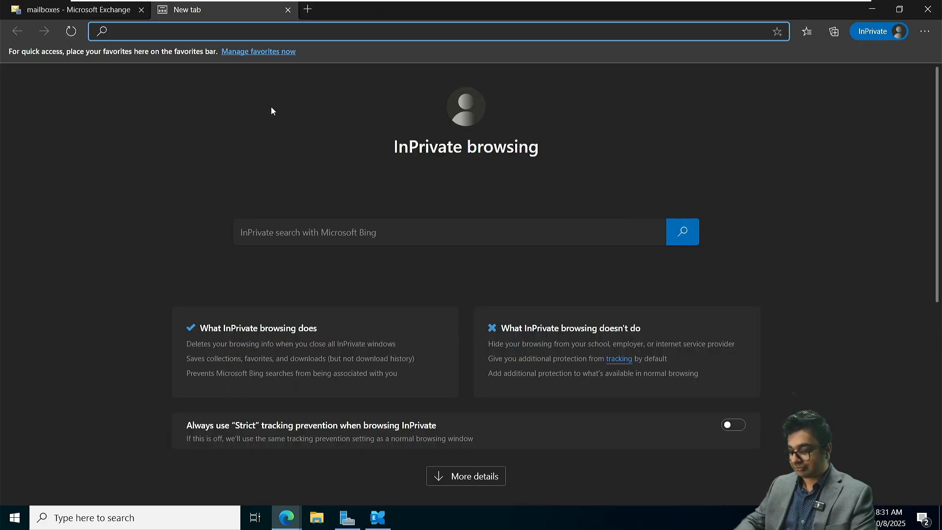
text(m)
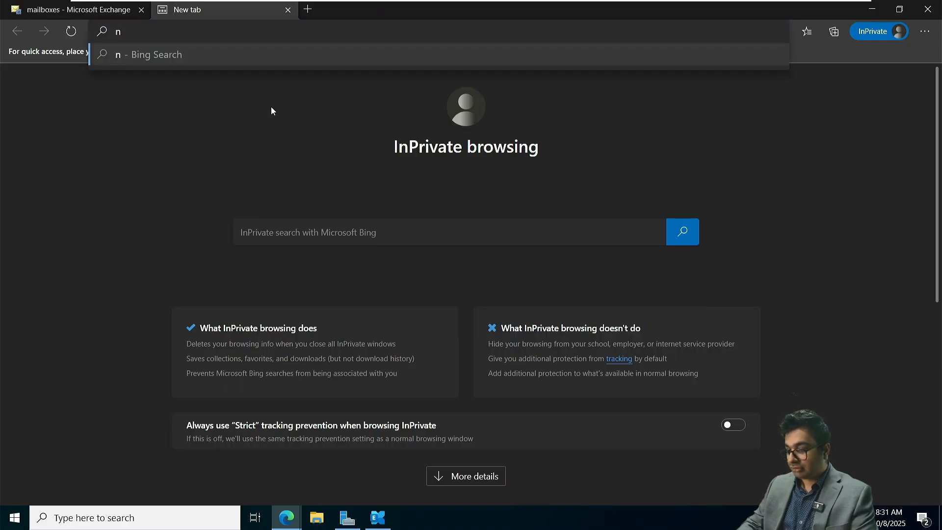
key(BackSpace)
click(97, 10)
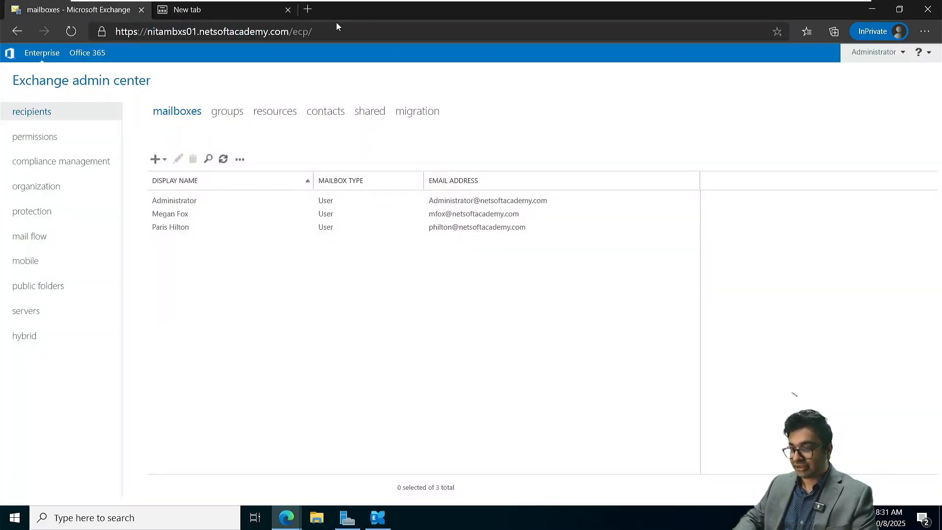
click(339, 35)
key(ctrl+c)
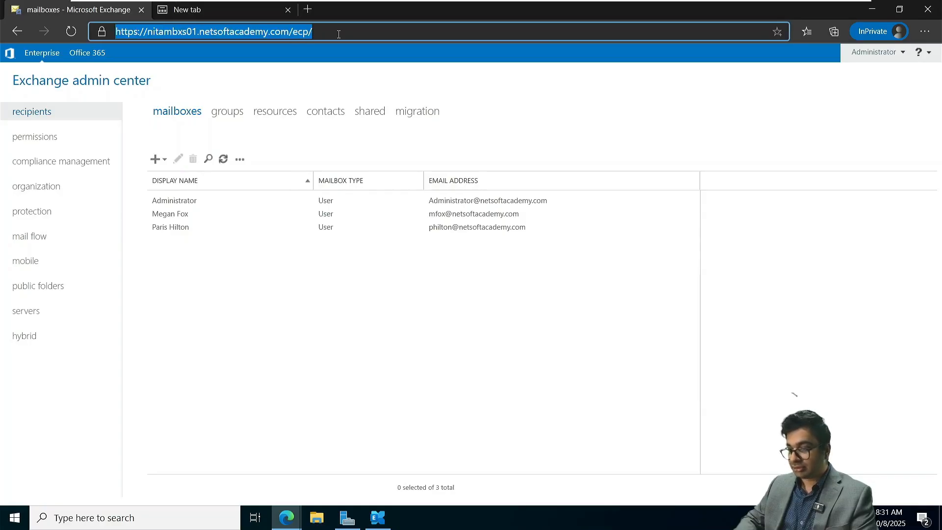
click(224, 6)
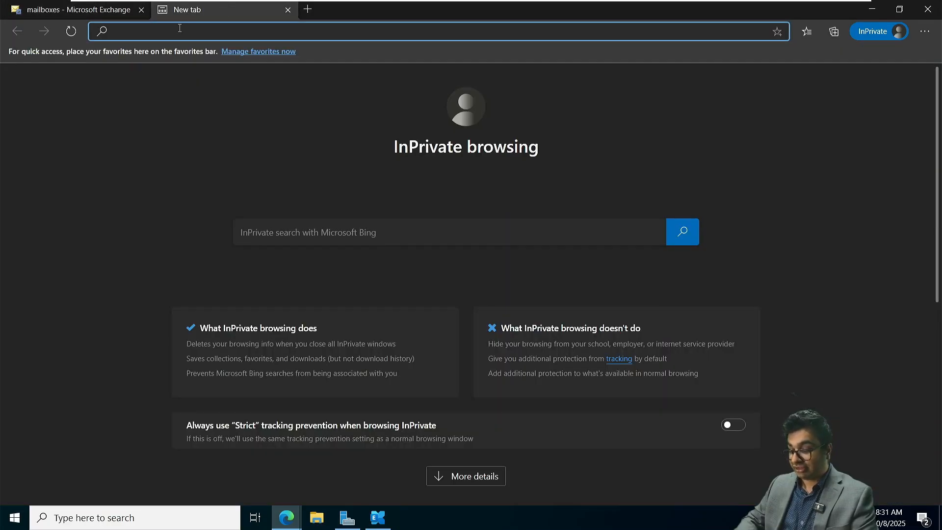
key(ctrl+v)
key(BackSpace)
key(BackSpace)
key(BackSpace)
key(BackSpace)
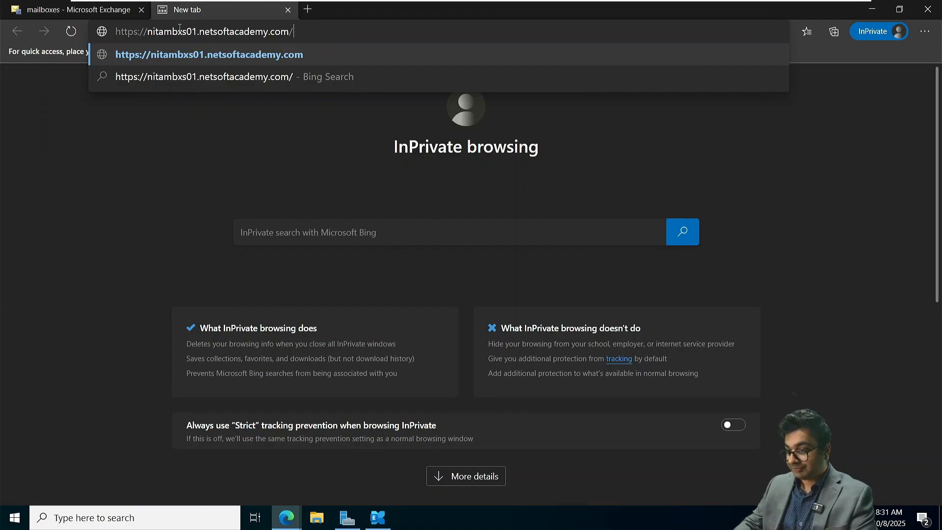
text(owa/)
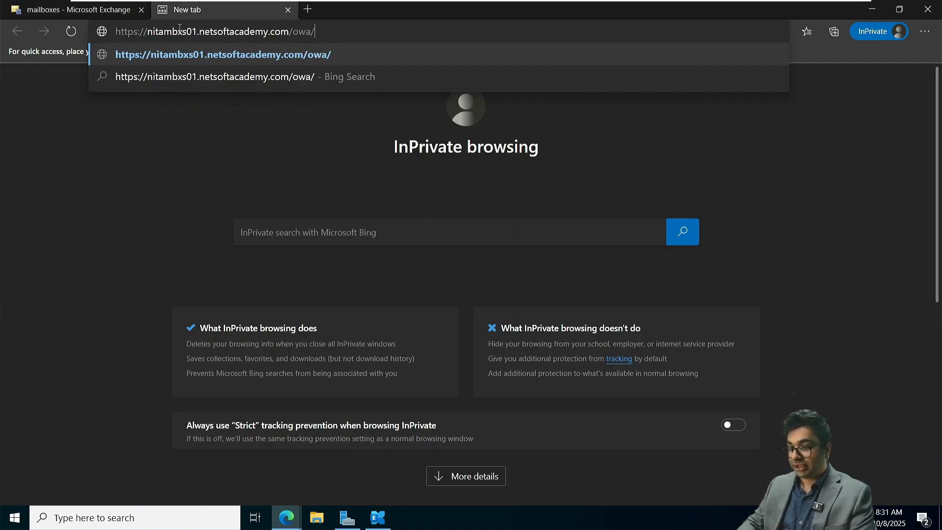
key(Return)
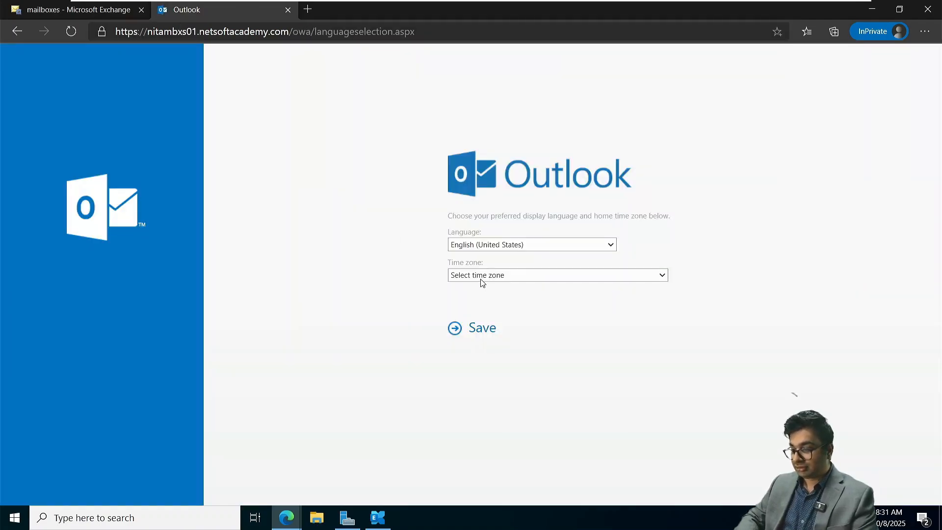
Step: Save Eastern Time (US & Canada) as the mailbox time zone and copy the mailbox address
click(482, 276)
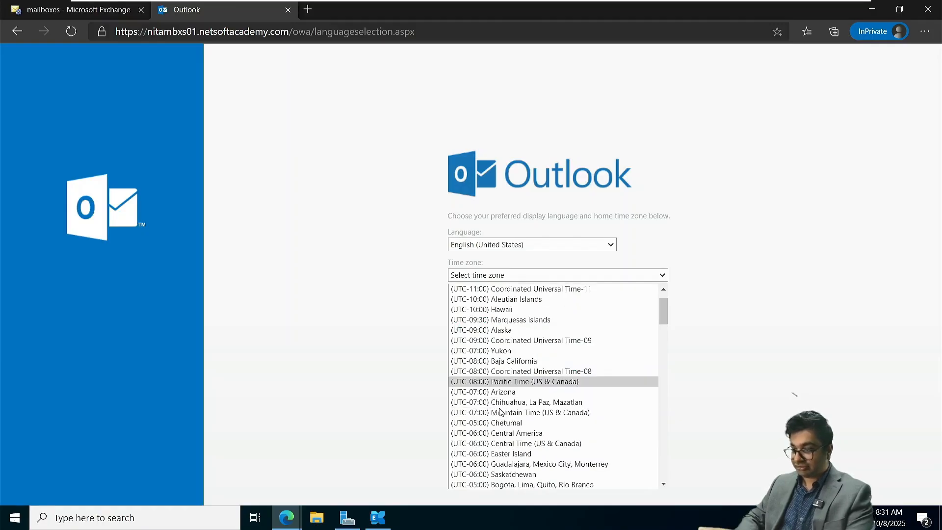
scroll(522, 402, down, 3)
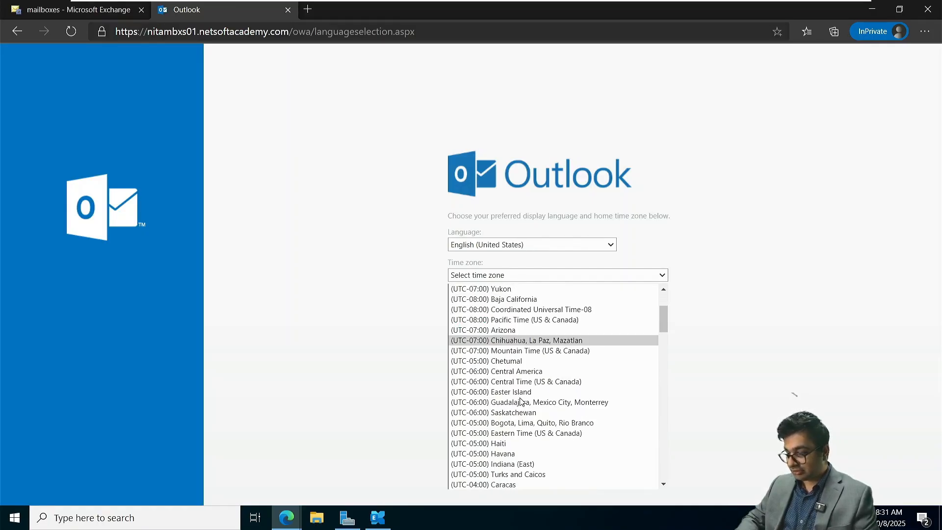
click(521, 433)
click(475, 331)
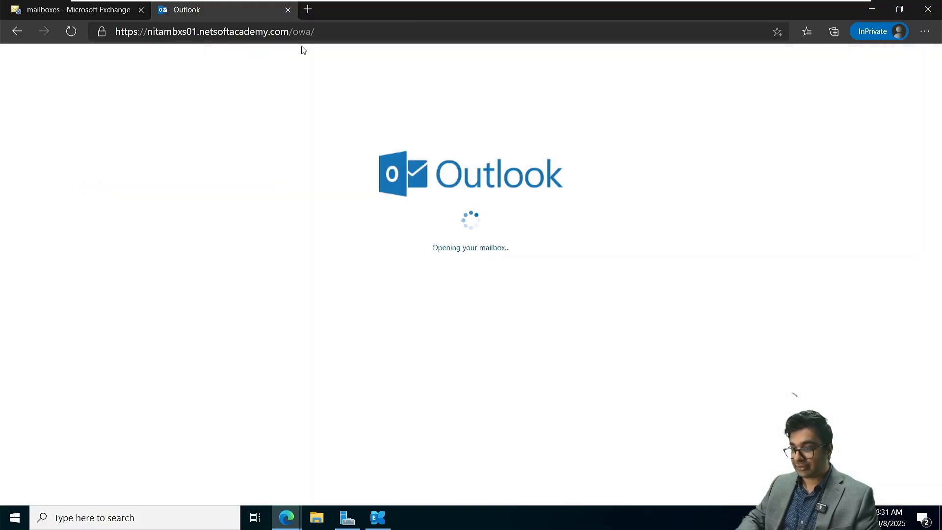
click(329, 32)
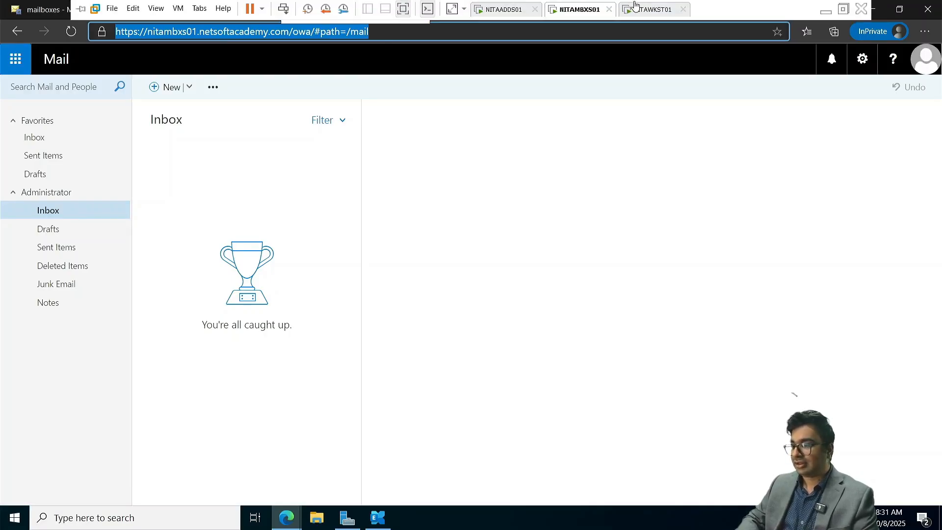
Step: On the Windows 11 workstation, open the copied Outlook address, bypassing the certificate warning
click(641, 9)
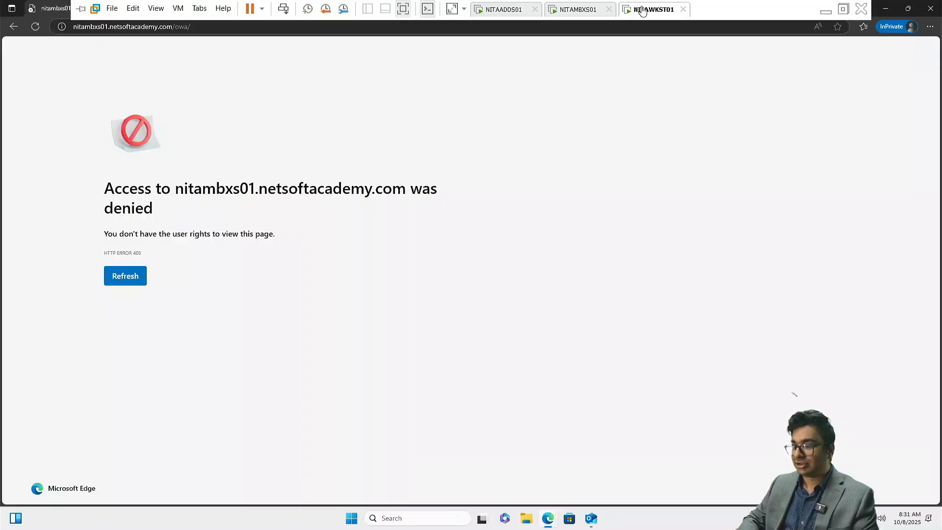
click(204, 27)
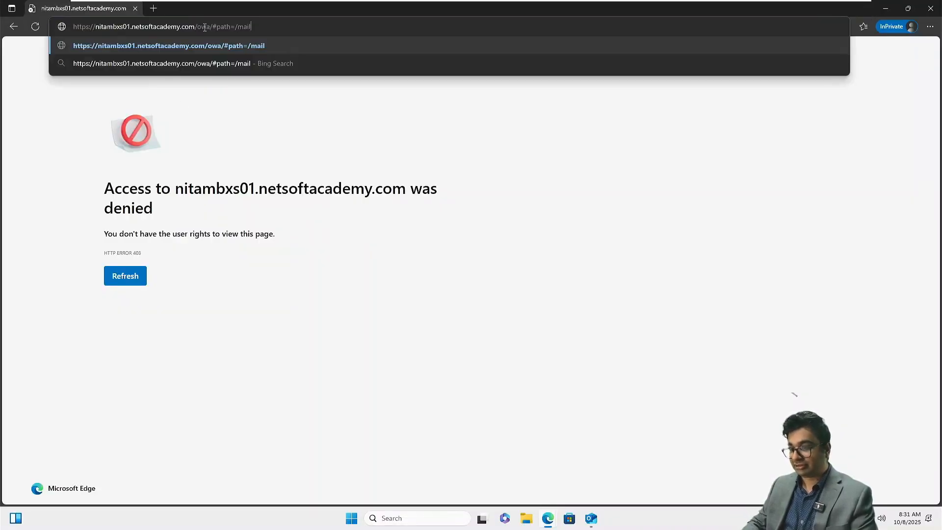
key(Return)
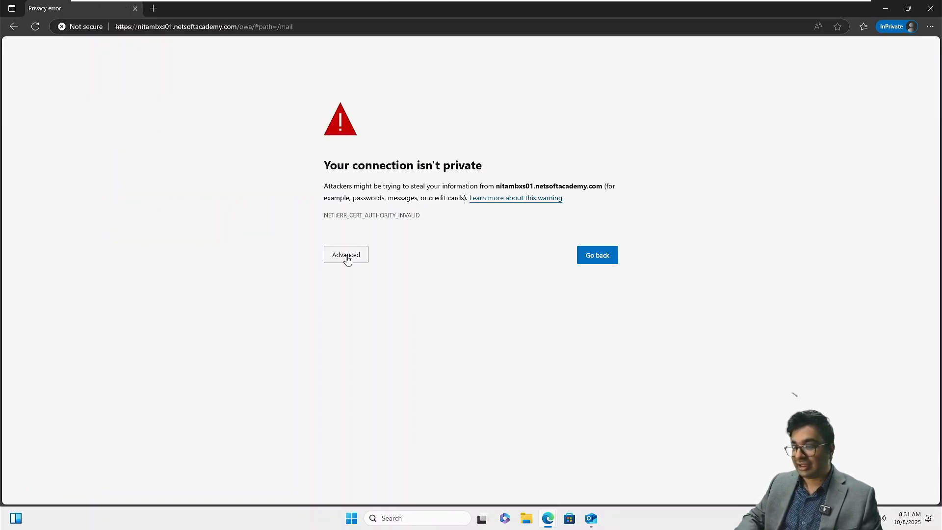
click(347, 256)
click(433, 332)
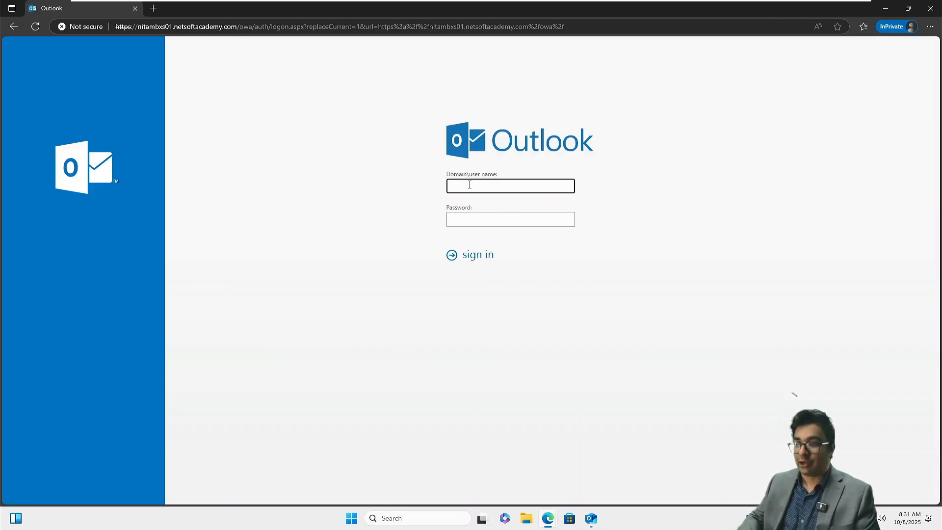
Step: Zoom in and sign in with the first user's domain user name and password
key(ctrl+plus)
key(ctrl+plus)
key(ctrl+plus)
key(ctrl+plus)
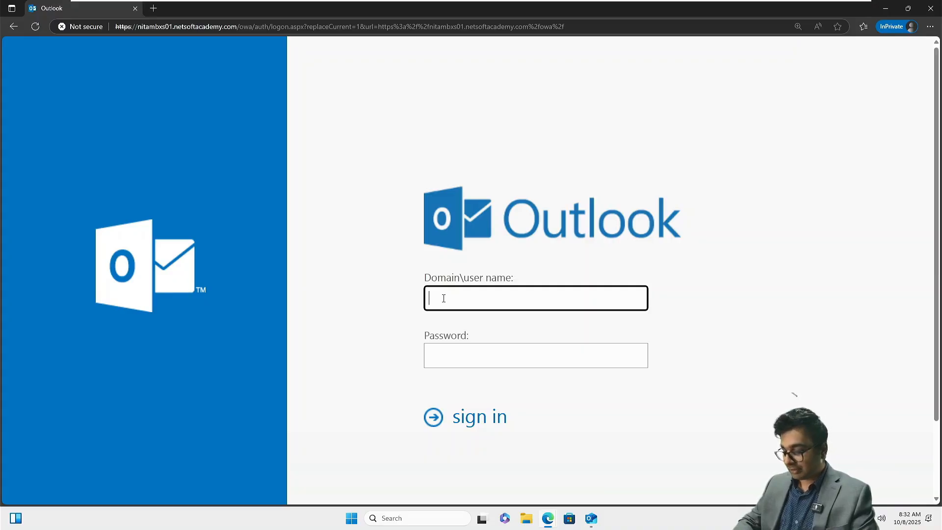
text(NETSOFT)
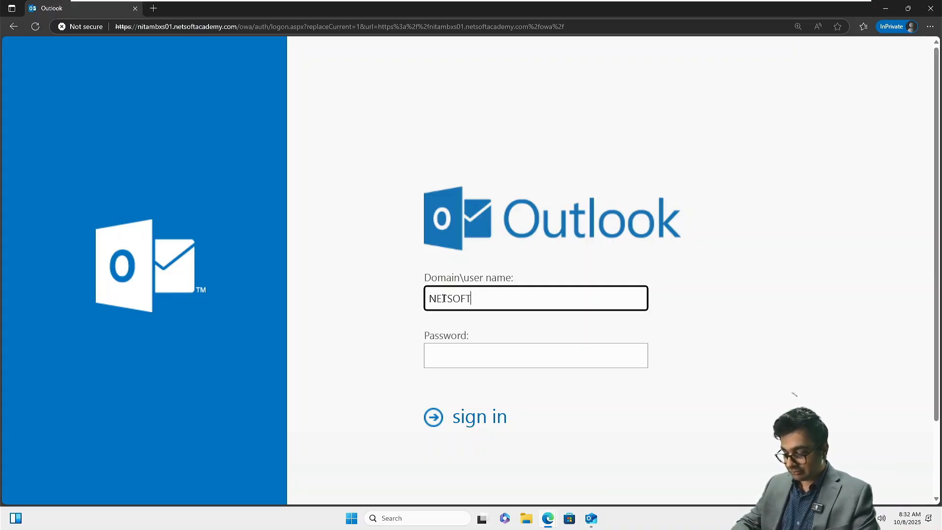
text(ACADEMY)
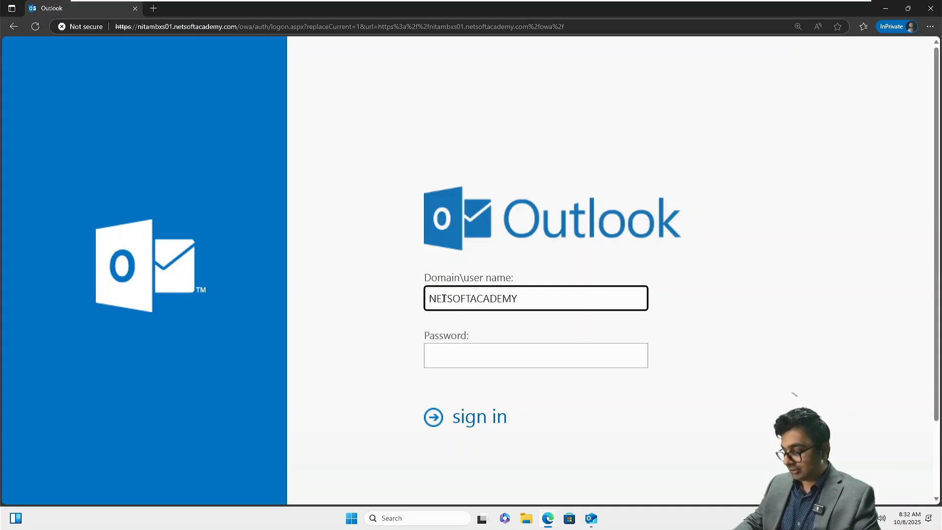
text(\)
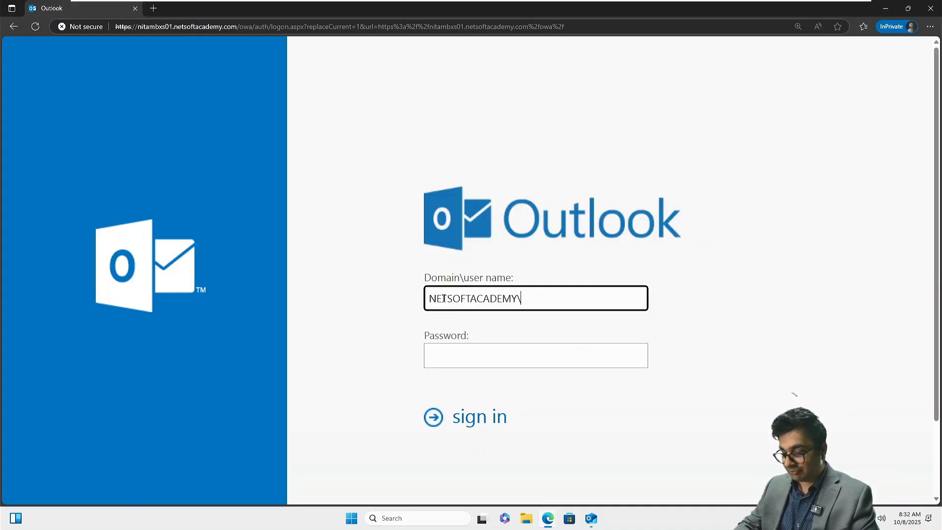
text(philton)
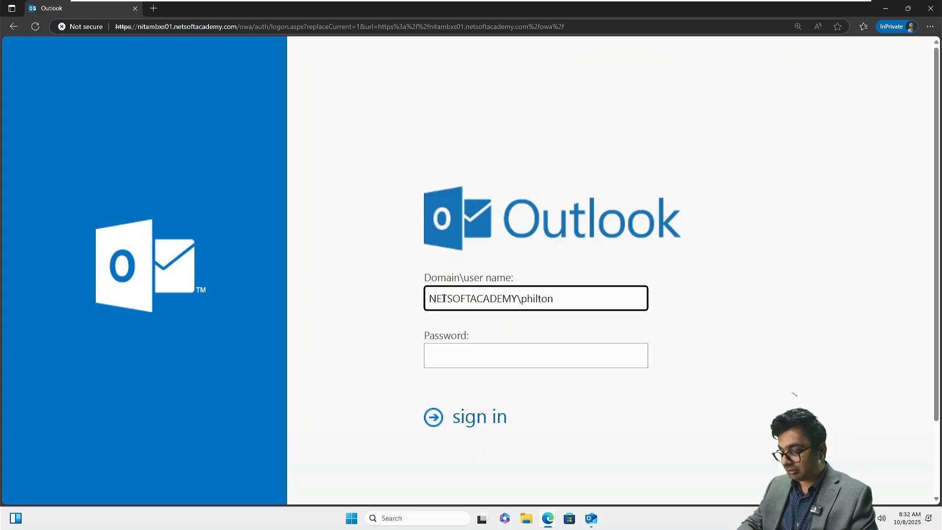
key(Tab)
text(•••••)
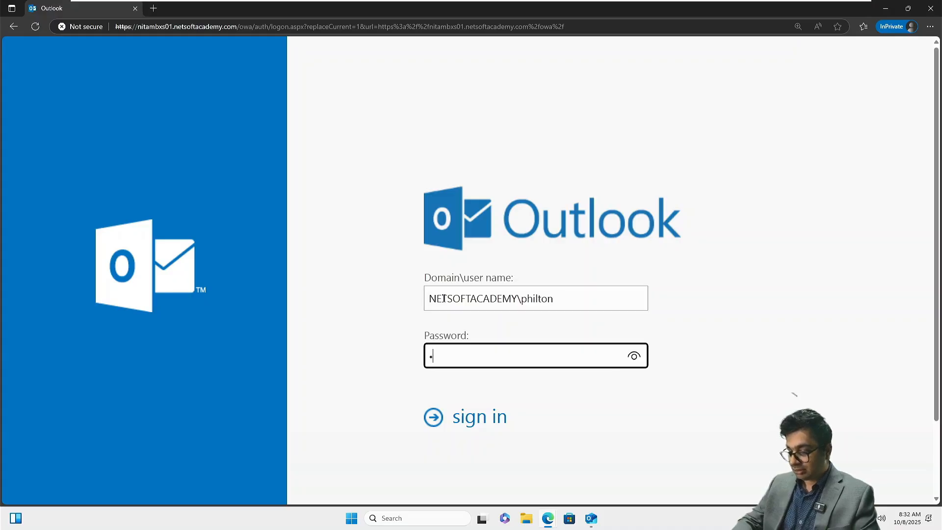
text(•••••••)
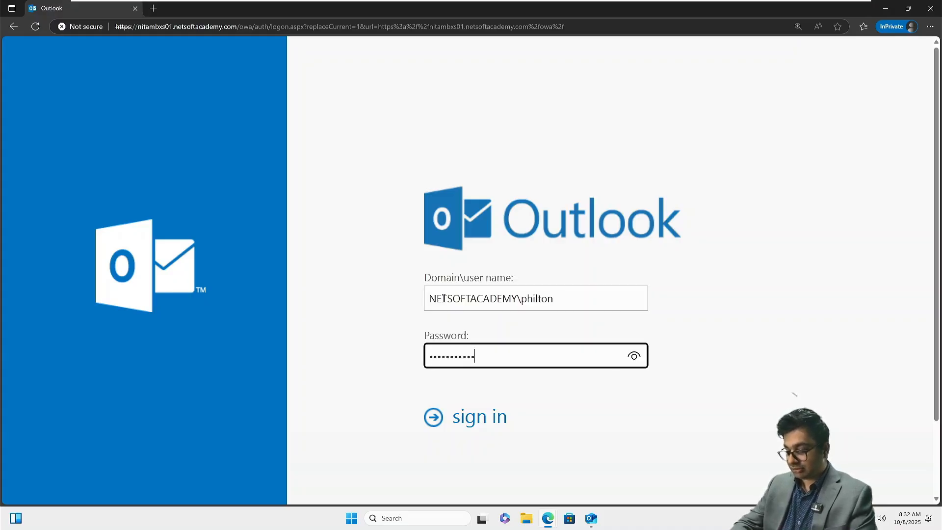
key(Return)
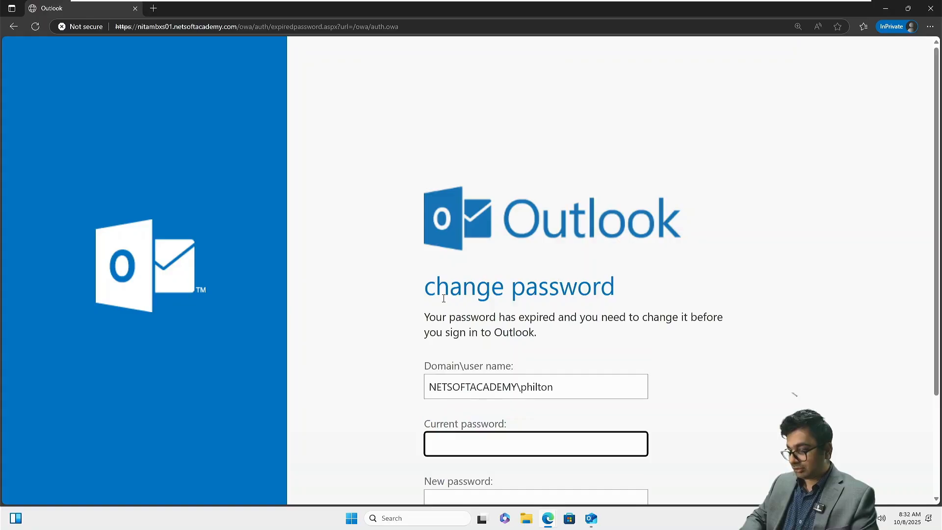
Step: Fill in the current, new and confirm-new password fields
scroll(452, 344, down, 1)
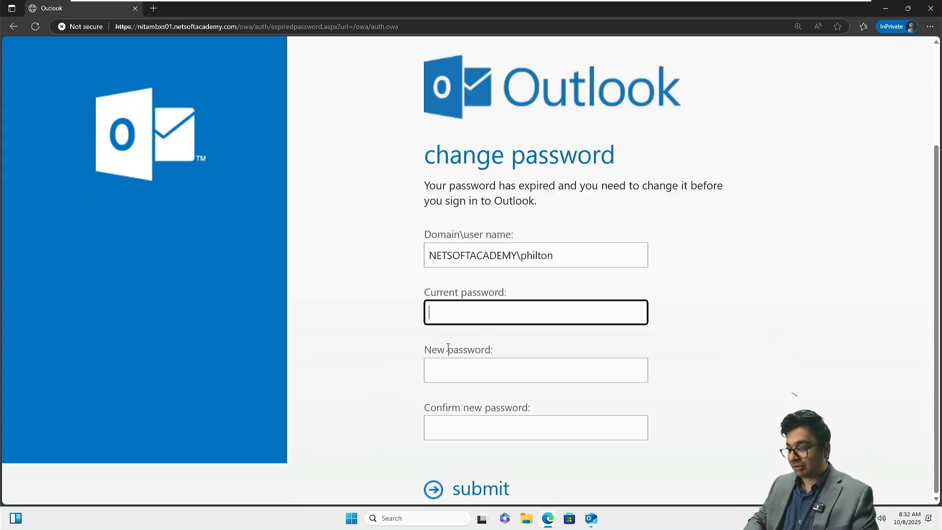
text(•••••••••)
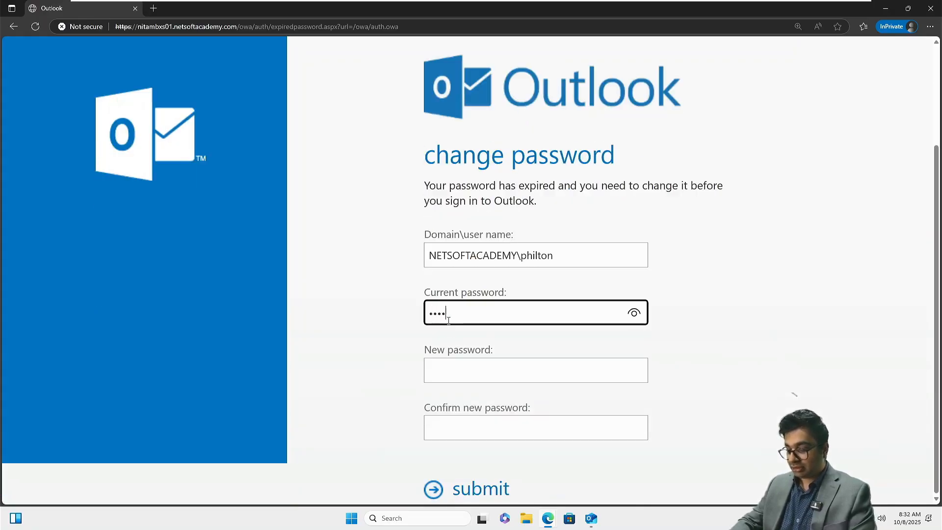
text(•••)
key(Tab)
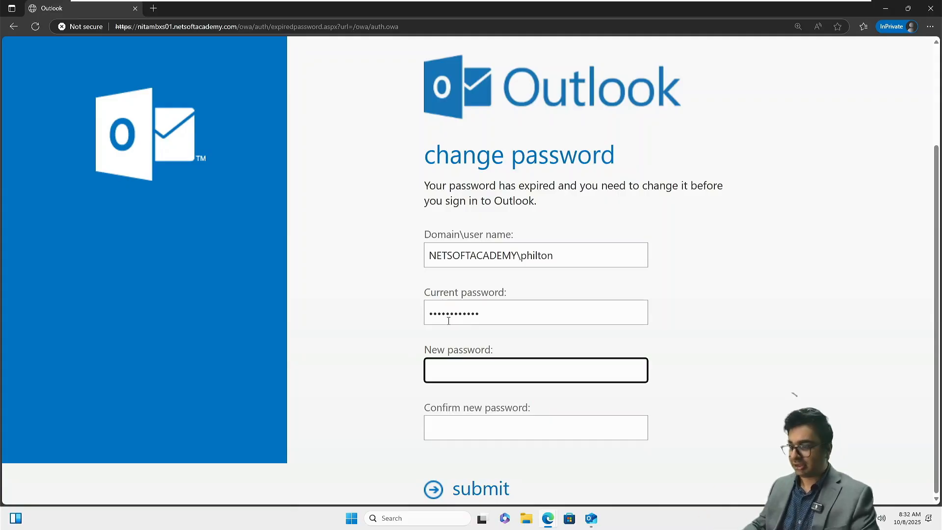
text(•••••)
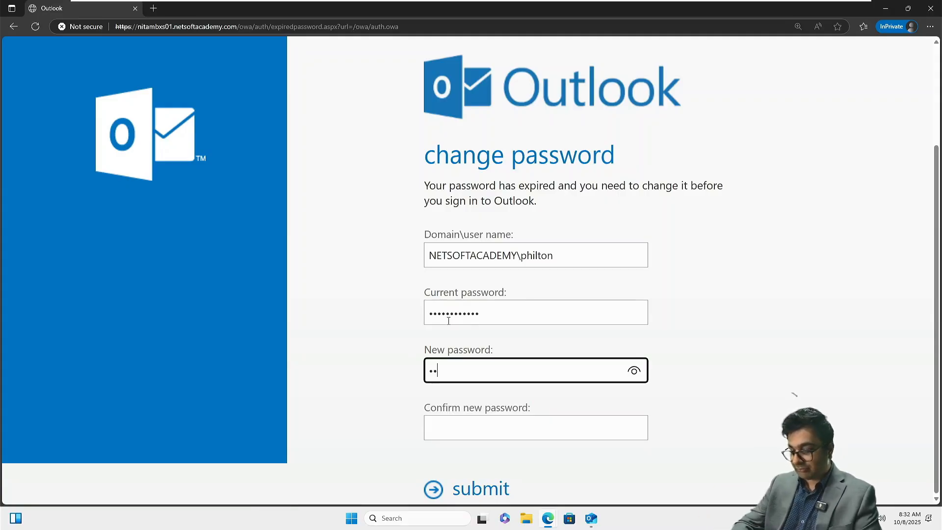
text(••••••)
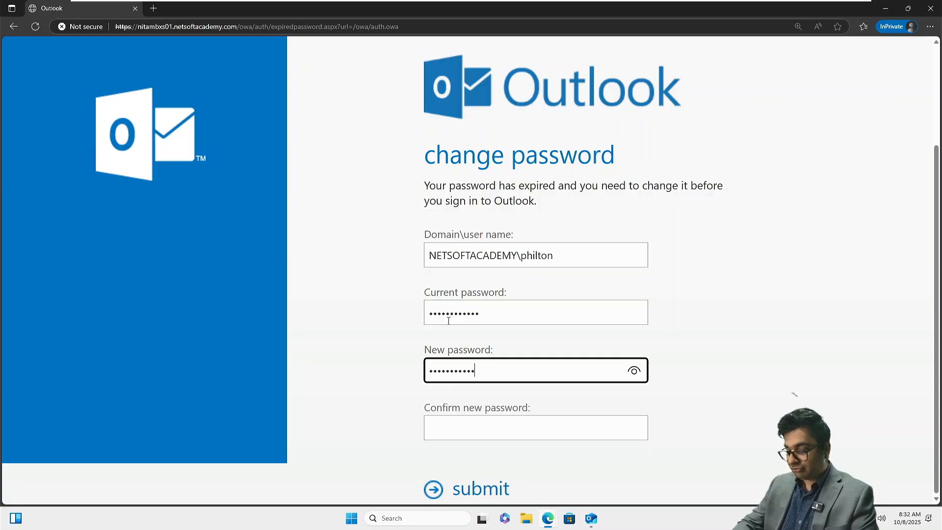
key(Tab)
text(••••••••)
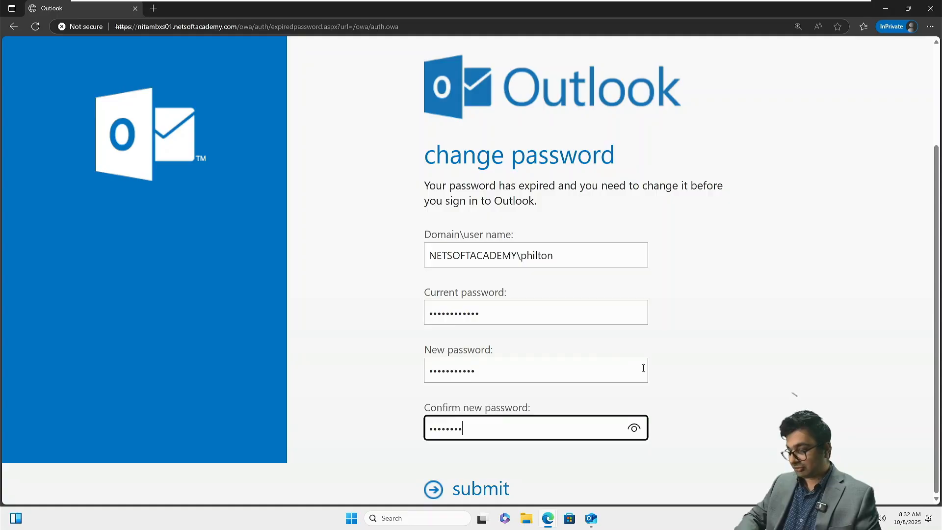
Step: Retype the mistyped password confirmation, verify it with the eye icon, and submit the change
click(624, 368)
click(641, 434)
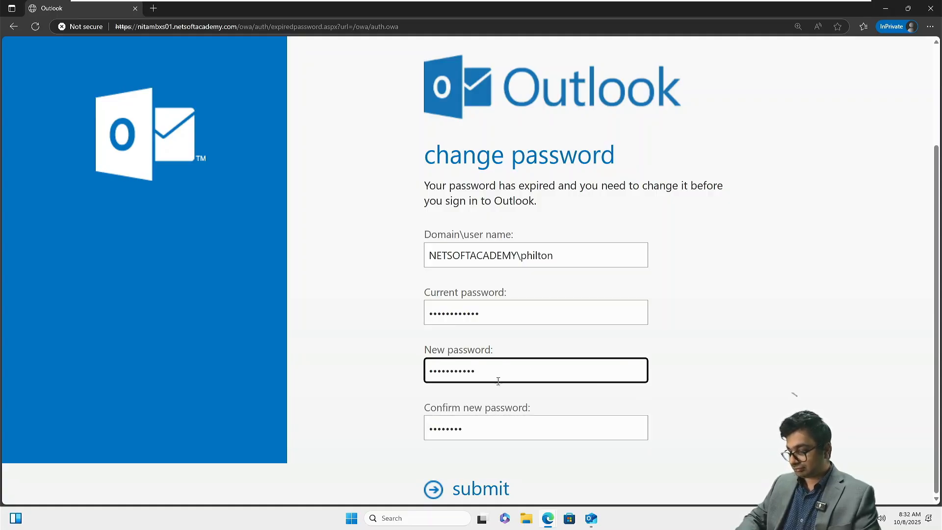
click(482, 431)
key(BackSpace)
key(BackSpace)
key(BackSpace)
key(BackSpace)
key(BackSpace)
key(BackSpace)
key(BackSpace)
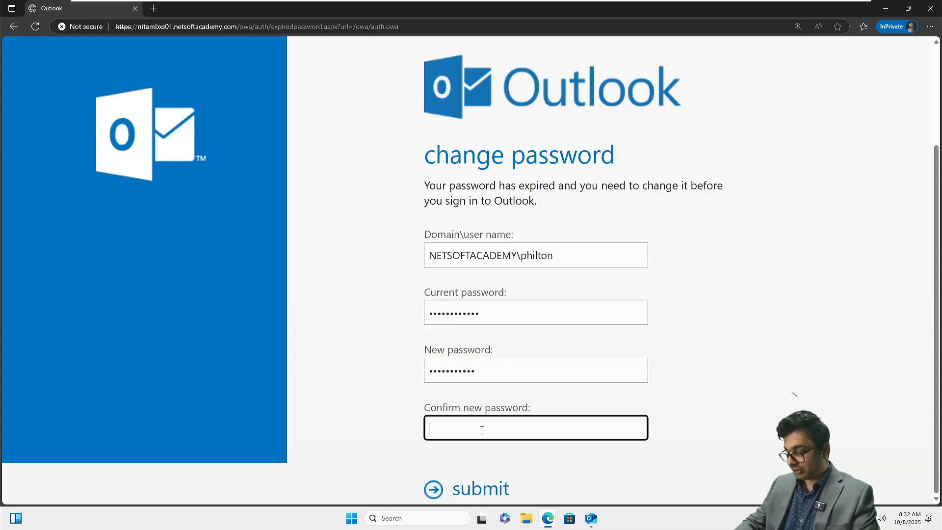
text(•••••••••••)
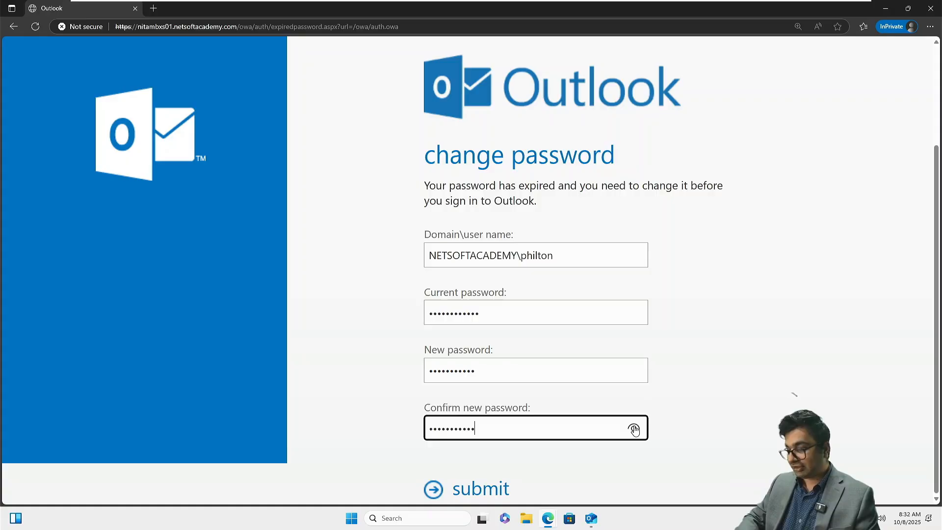
click(635, 429)
click(635, 428)
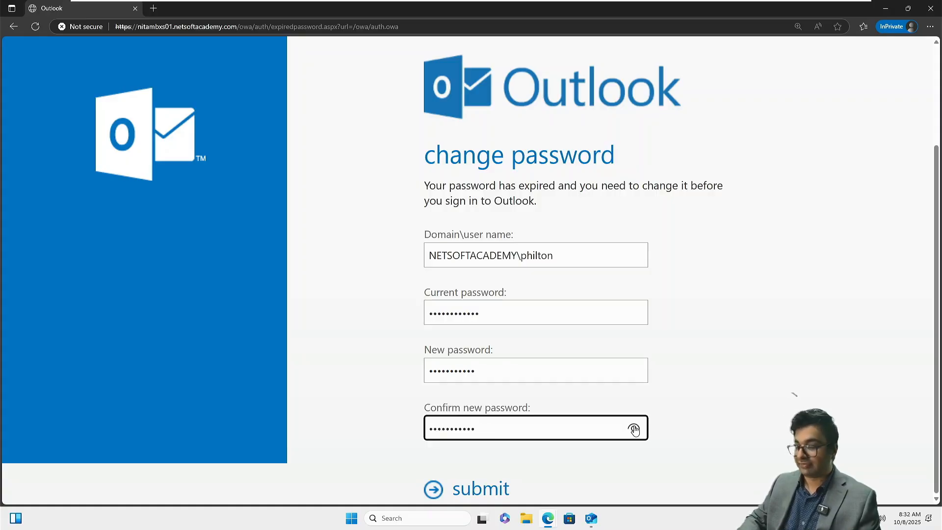
click(484, 488)
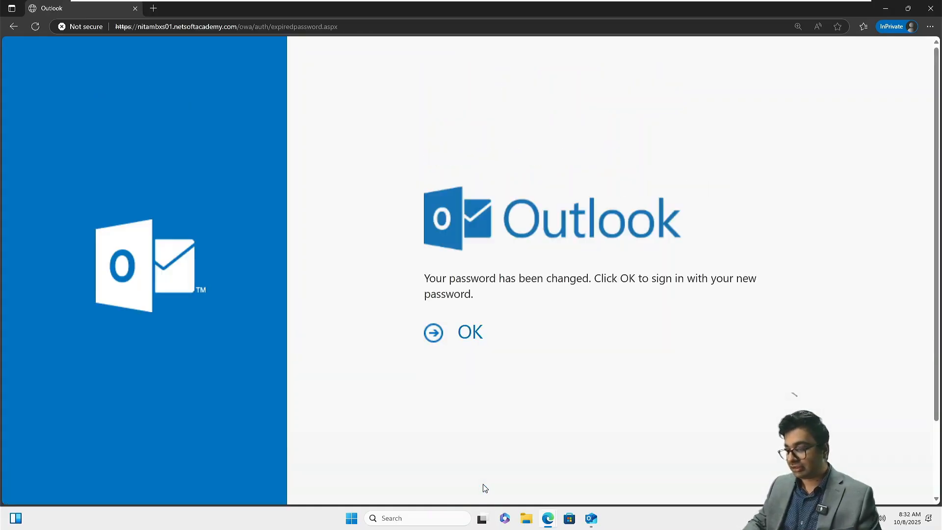
Step: Acknowledge the change and sign back in with the new password
click(458, 338)
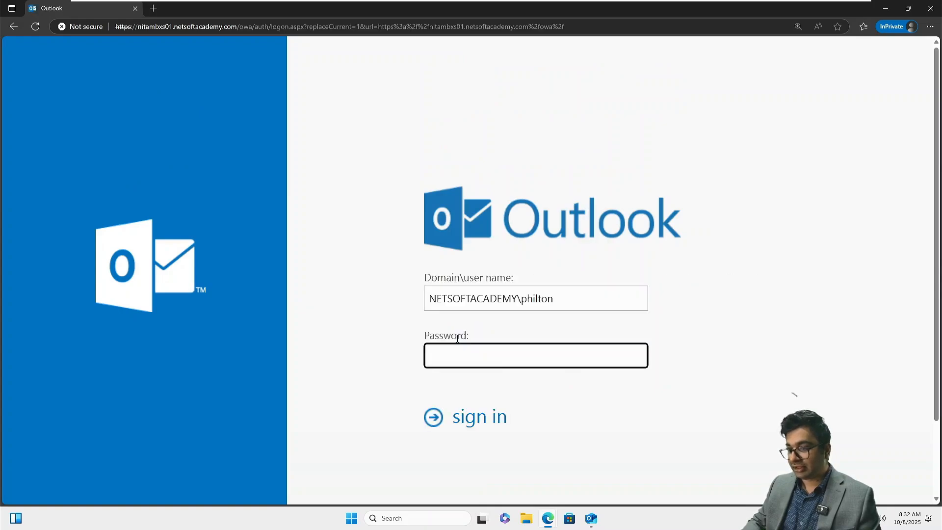
text(P@ssw)
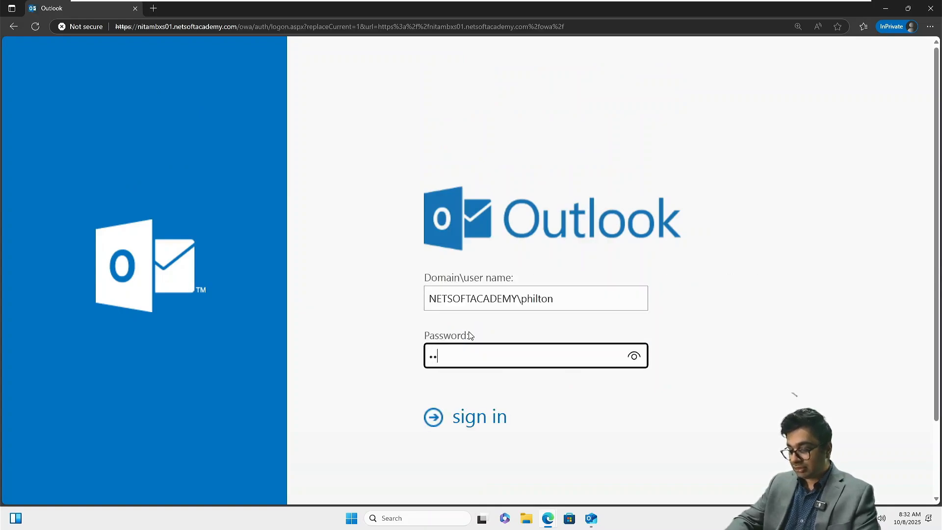
text(0rd123)
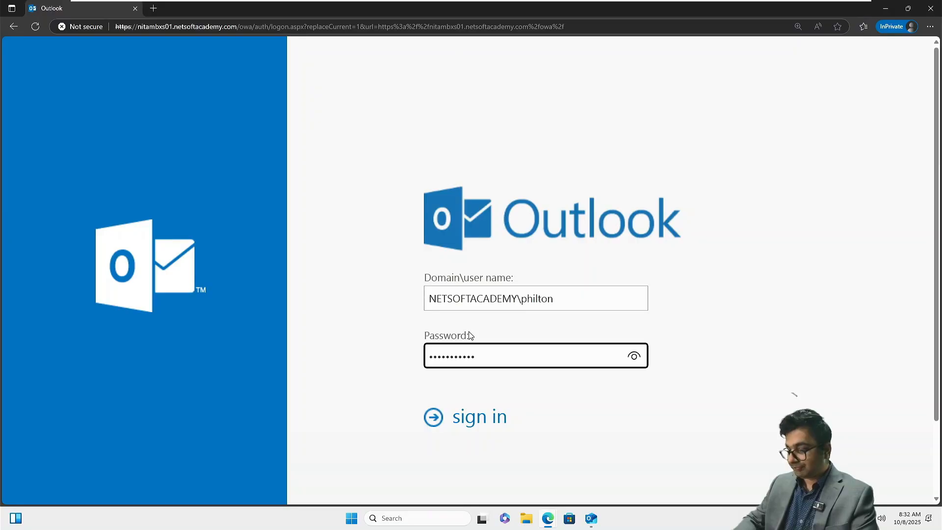
click(634, 356)
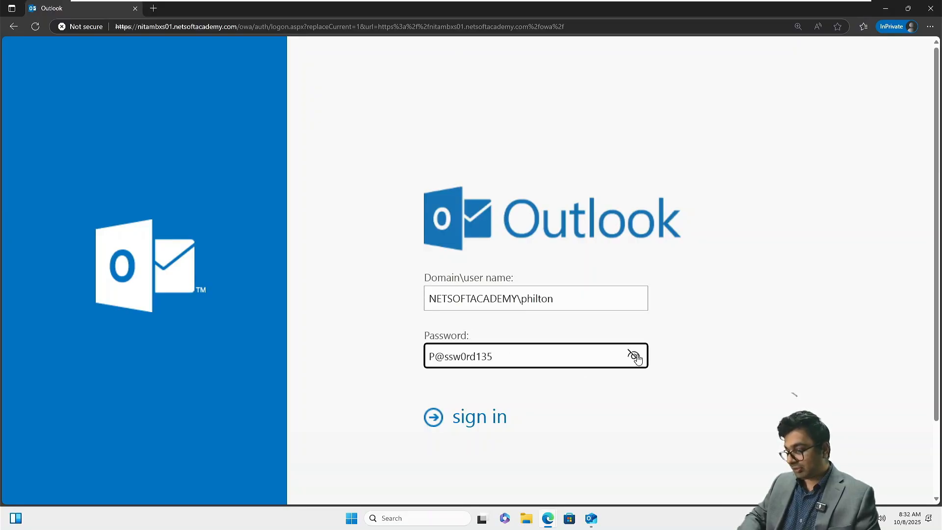
click(497, 416)
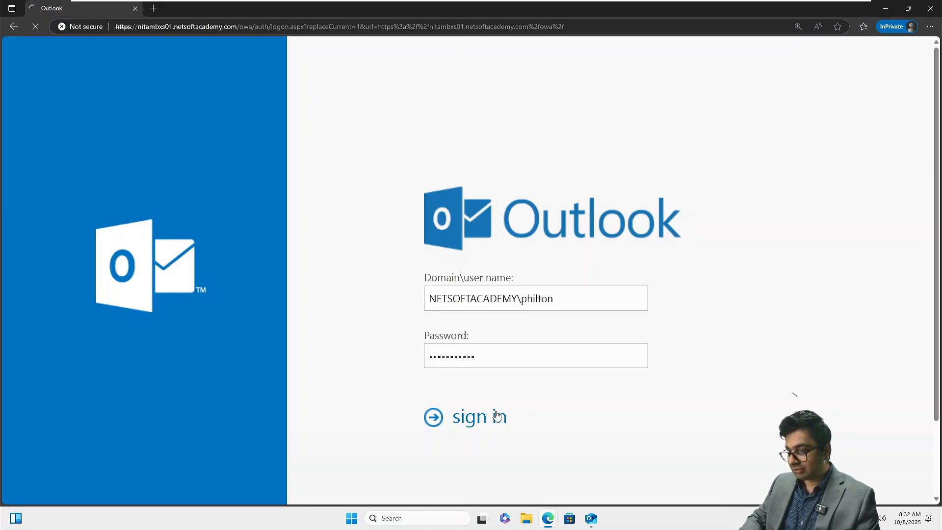
Step: Choose Eastern Time (US & Canada) as the time zone and save to open the mailbox
key(ctrl+minus)
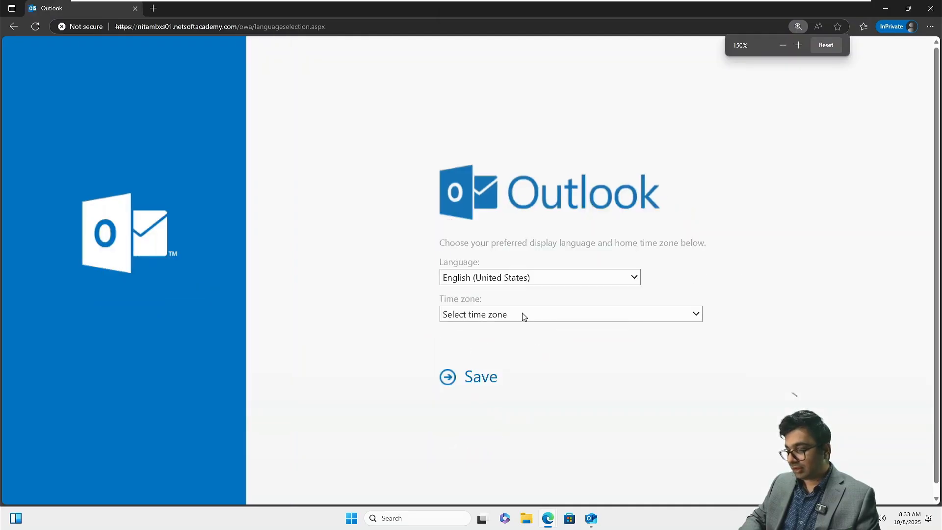
click(523, 315)
scroll(526, 240, down, 3)
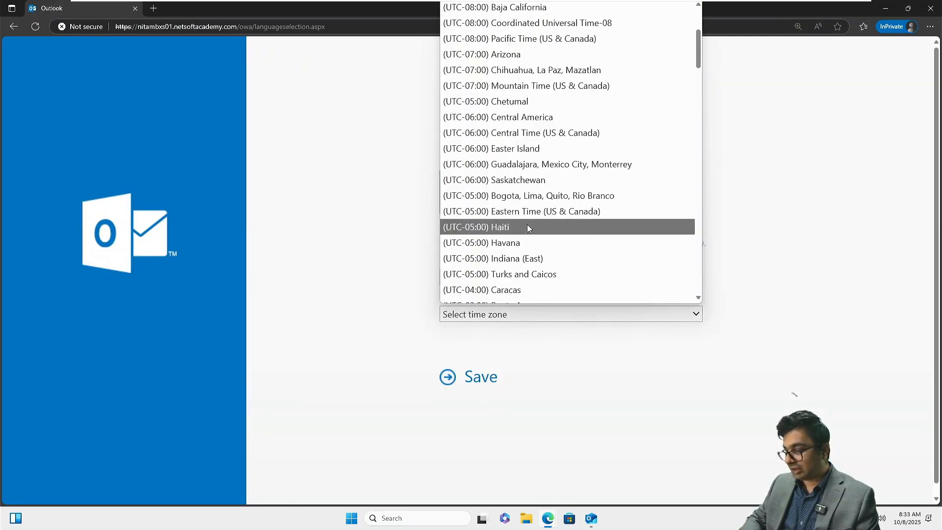
click(522, 211)
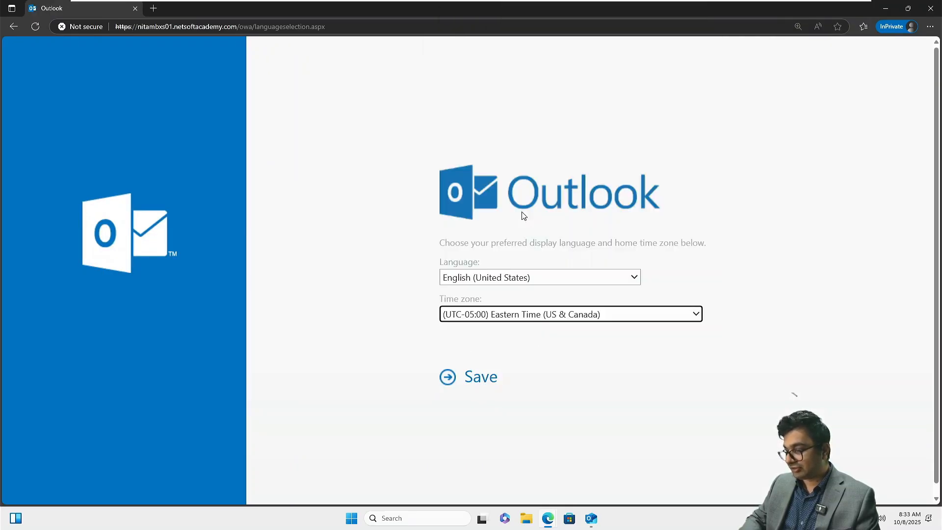
click(479, 385)
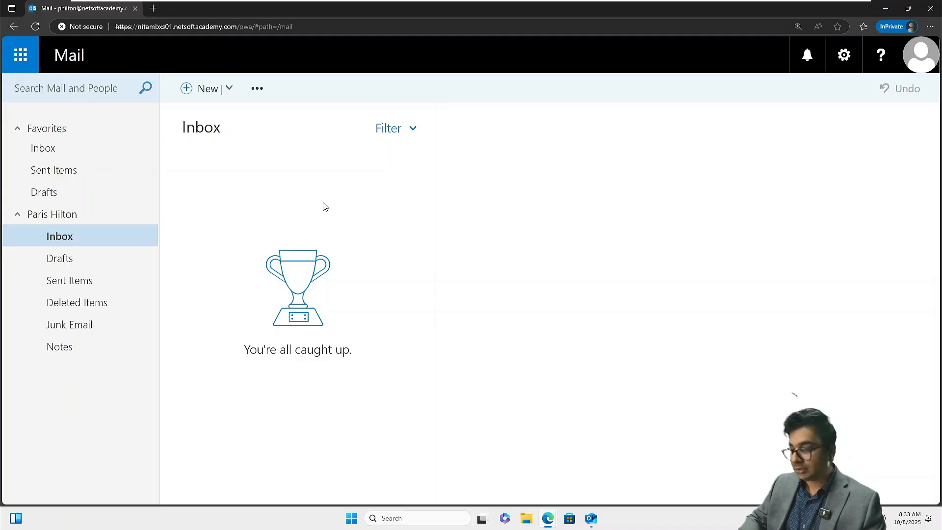
Step: Close the desktop Outlook app, then address a new email to the recipient, Cc Administrator, subject 'Test Email'
click(593, 519)
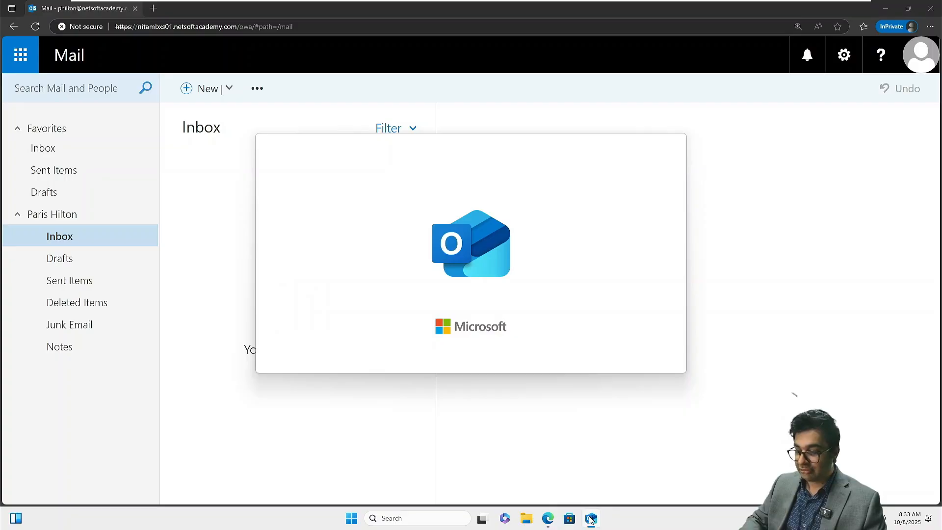
right_click(590, 519)
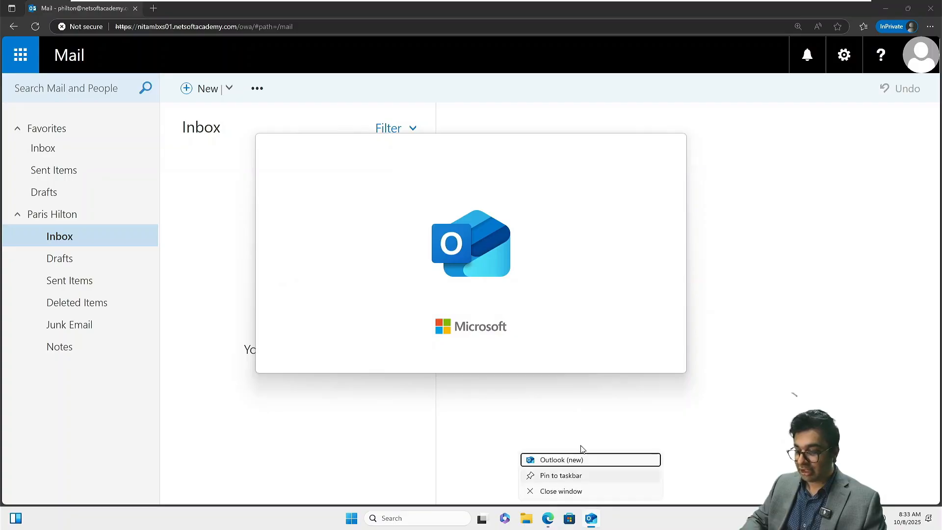
click(561, 491)
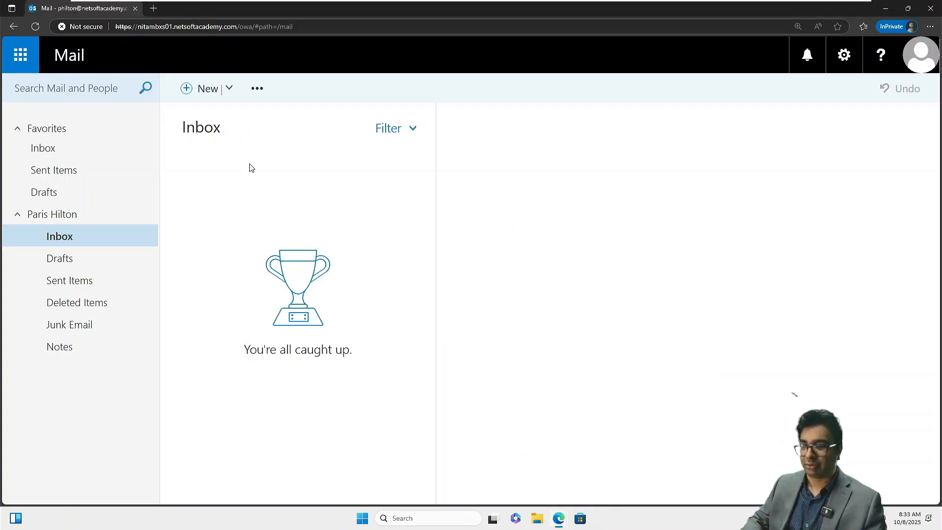
click(199, 90)
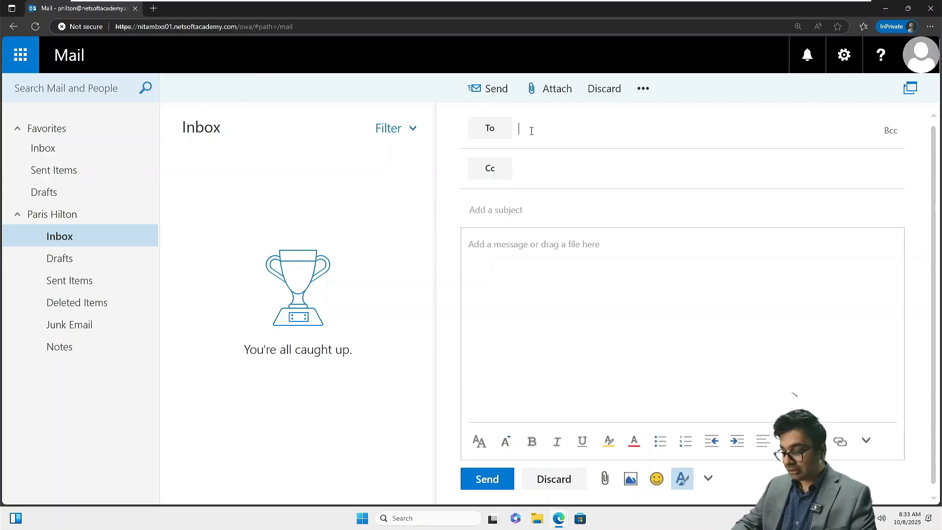
text(me)
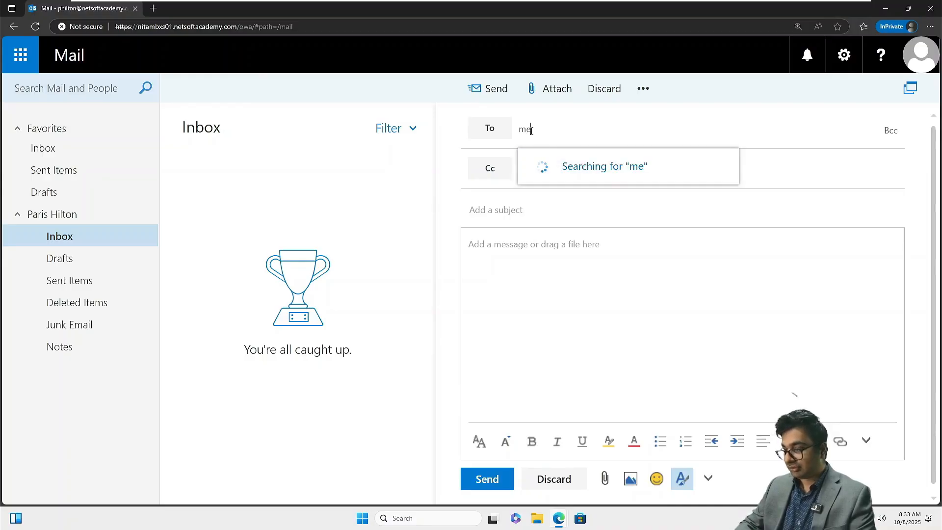
key(Return)
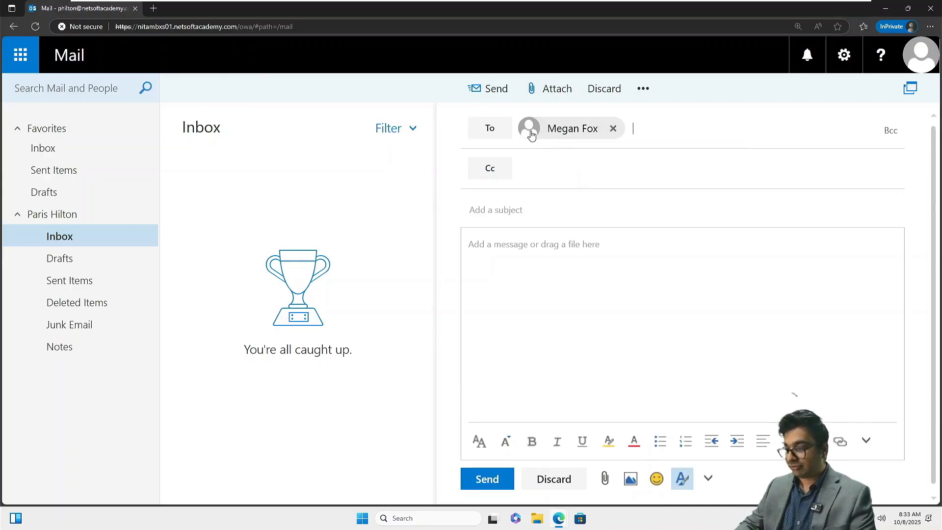
key(Tab)
key(Tab)
text(A)
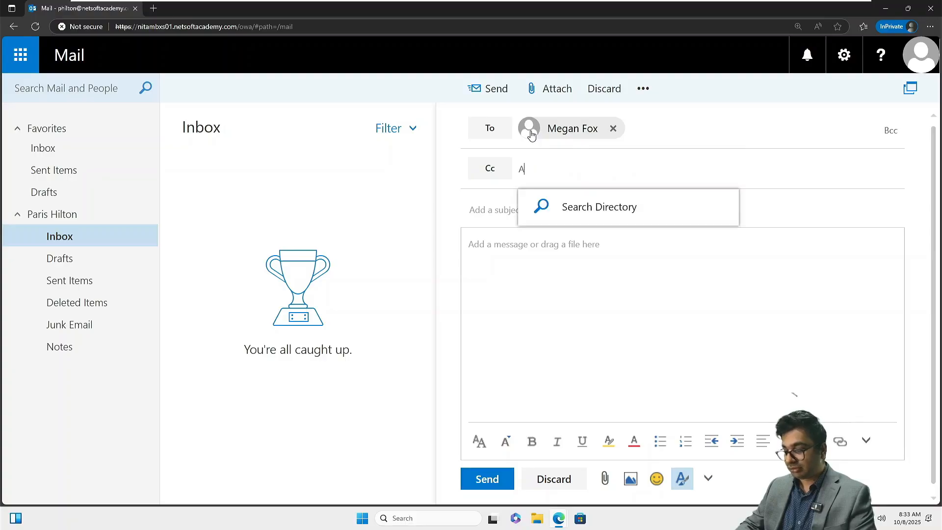
text(dm)
key(Return)
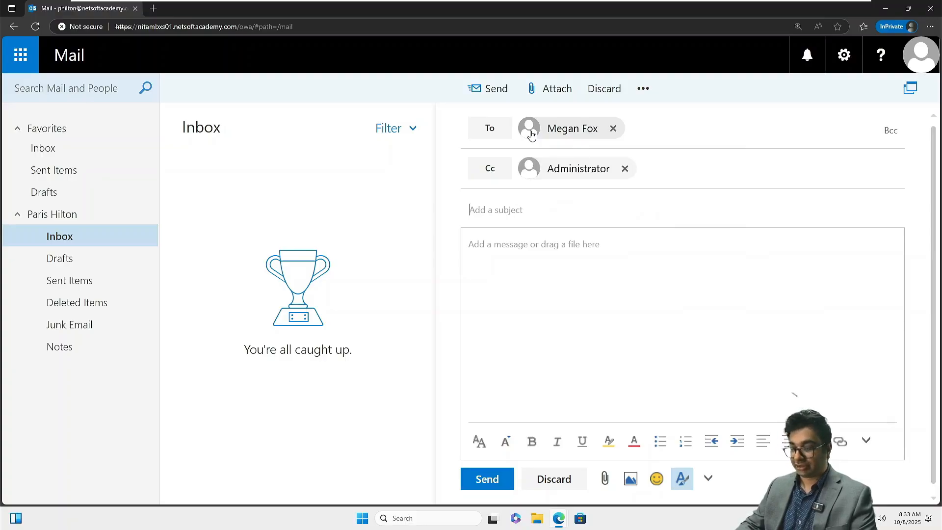
key(Tab)
text(Test)
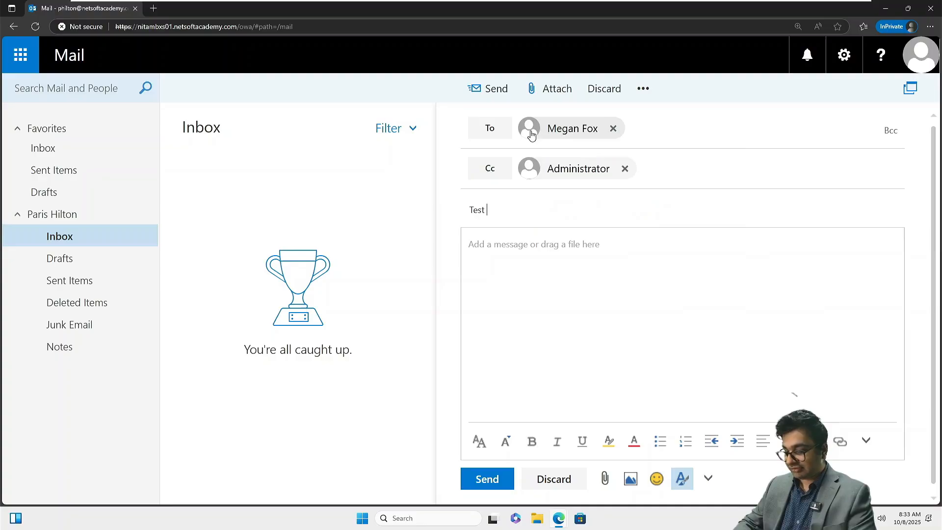
text( Email)
key(Tab)
Step: Write the body: 'Hello, This email is being sent to verify mail flow and check receipt…to all receivers.'
text(He)
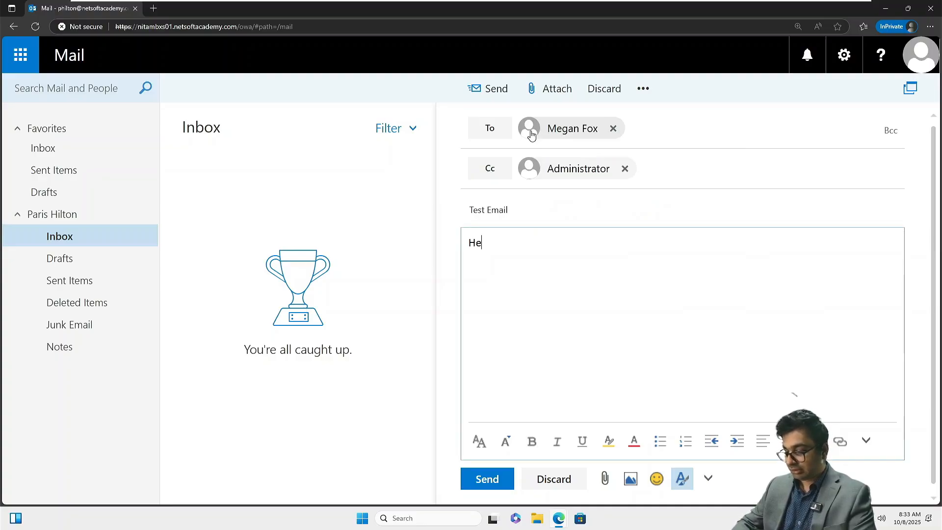
text(llo, )
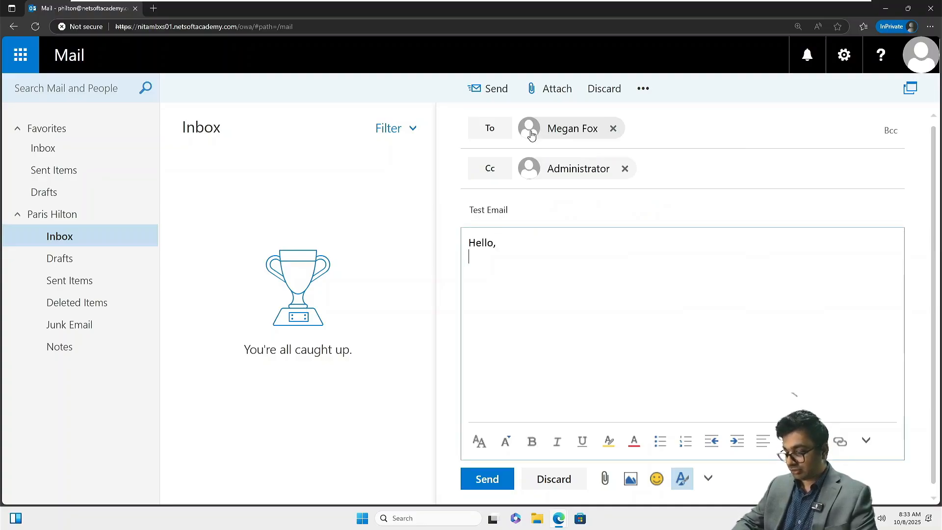
text(This email )
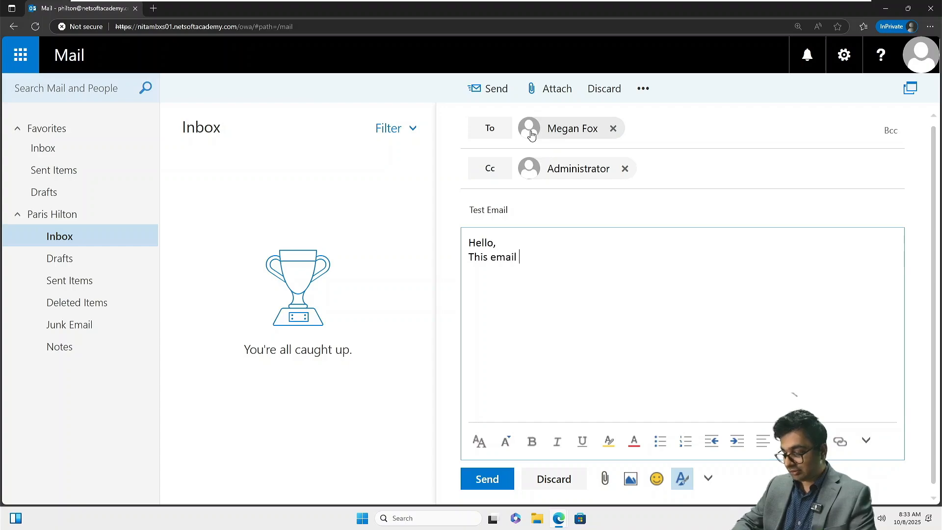
text(is being sent to)
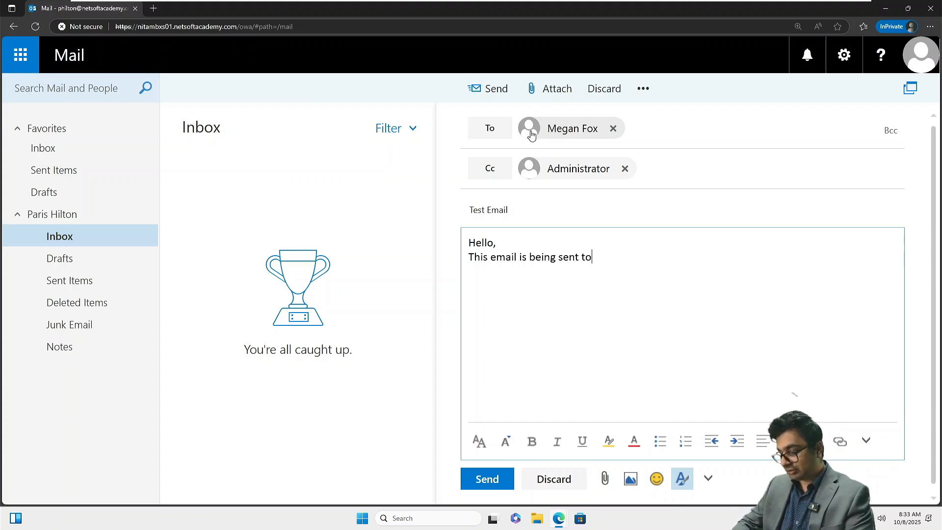
text( verify )
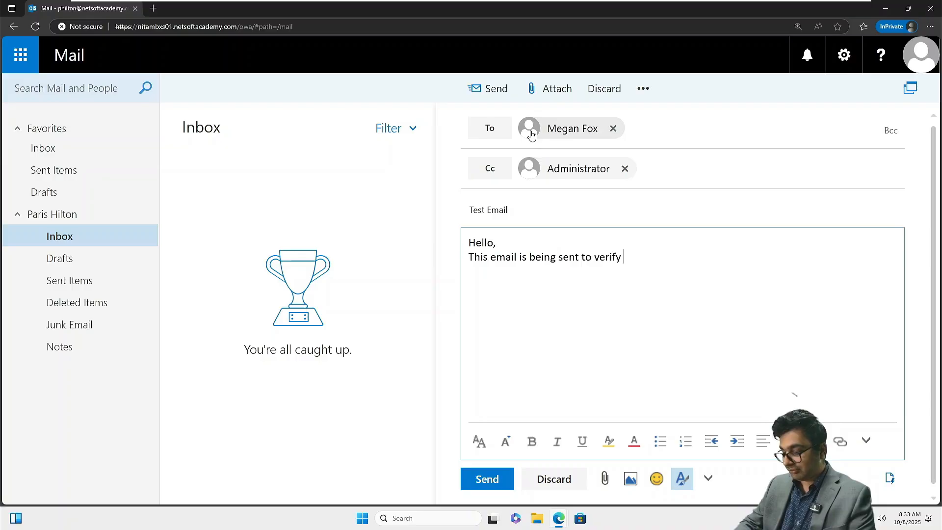
text(mail flow and )
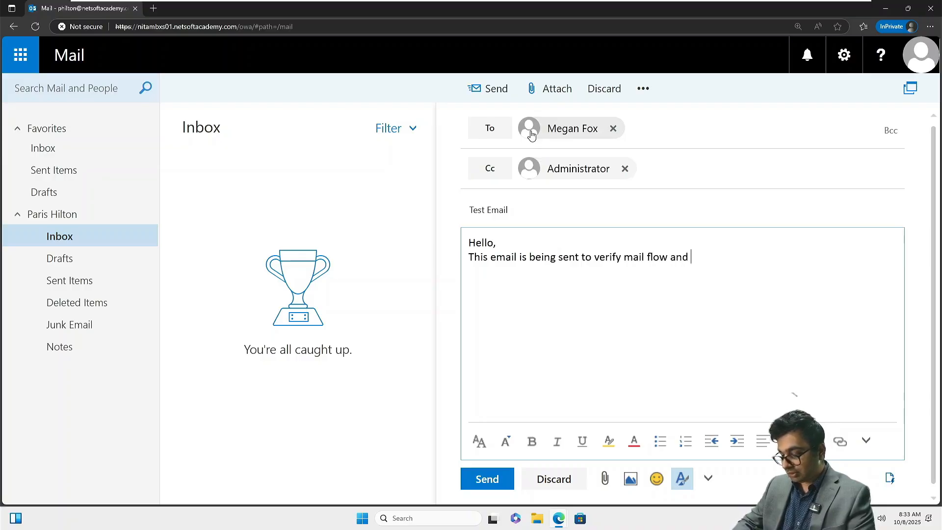
text(to check)
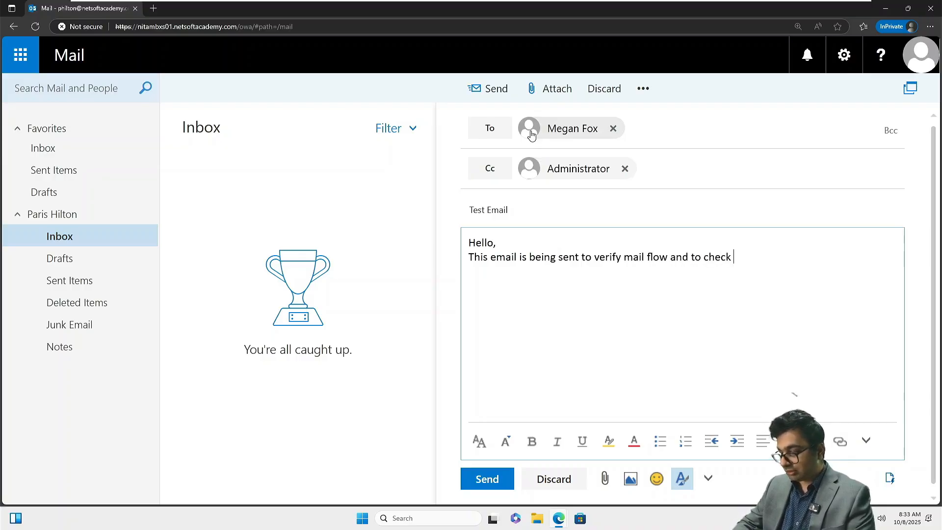
text( reciept )
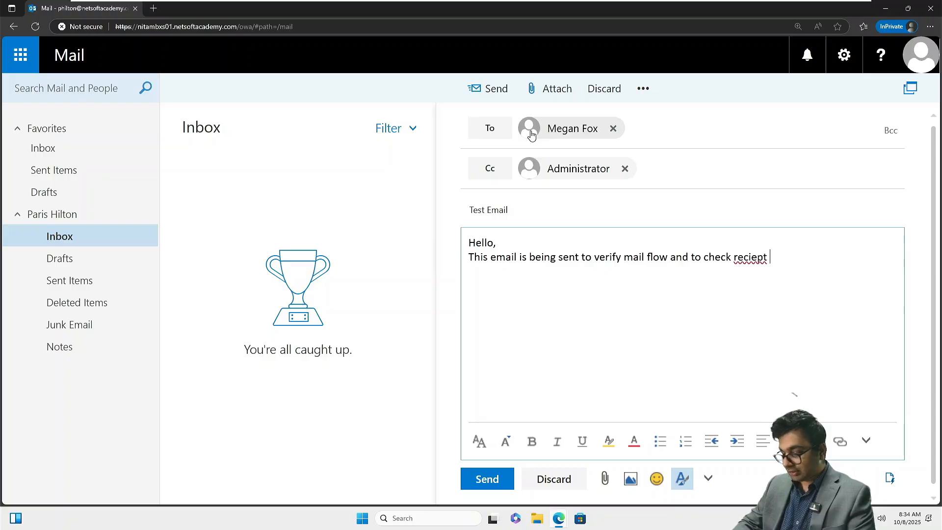
text(of email)
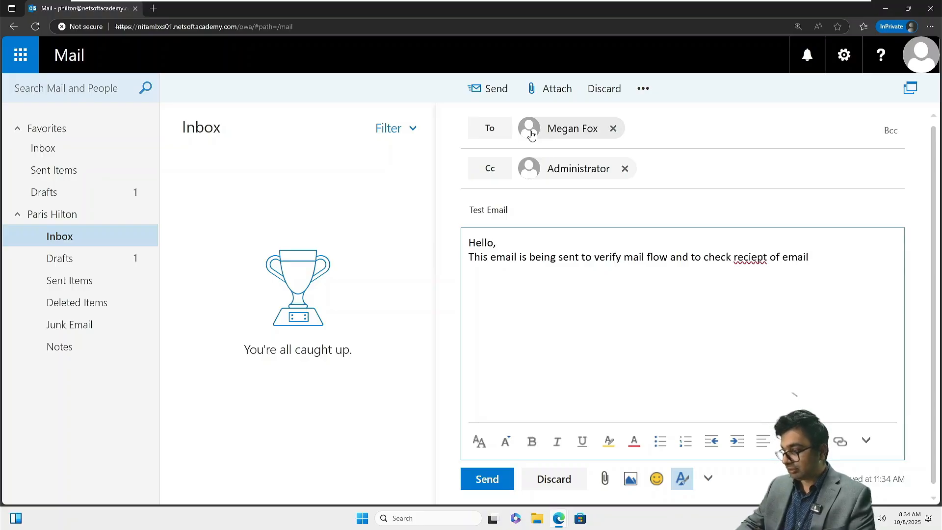
key(Left)
key(Left)
key(Left)
key(Left)
key(Left)
key(Left)
key(Left)
key(Left)
key(Left)
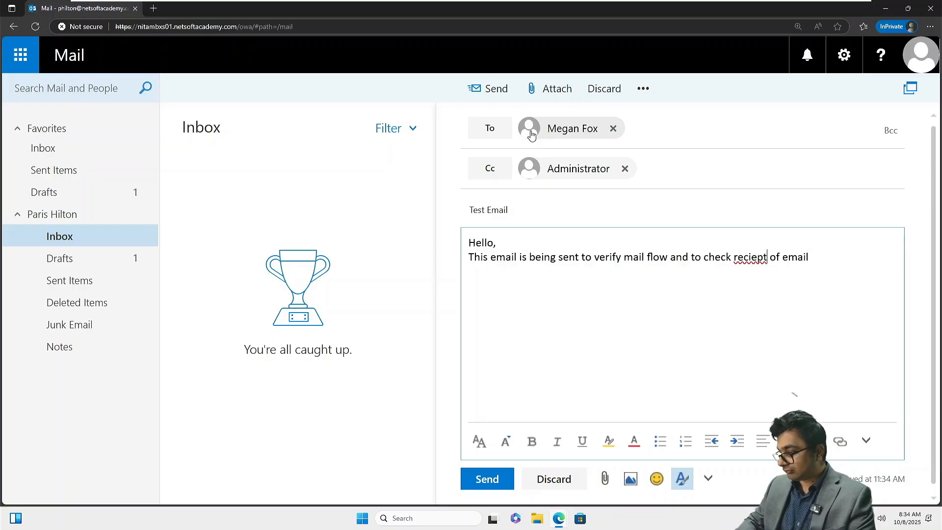
key(BackSpace)
text(il t)
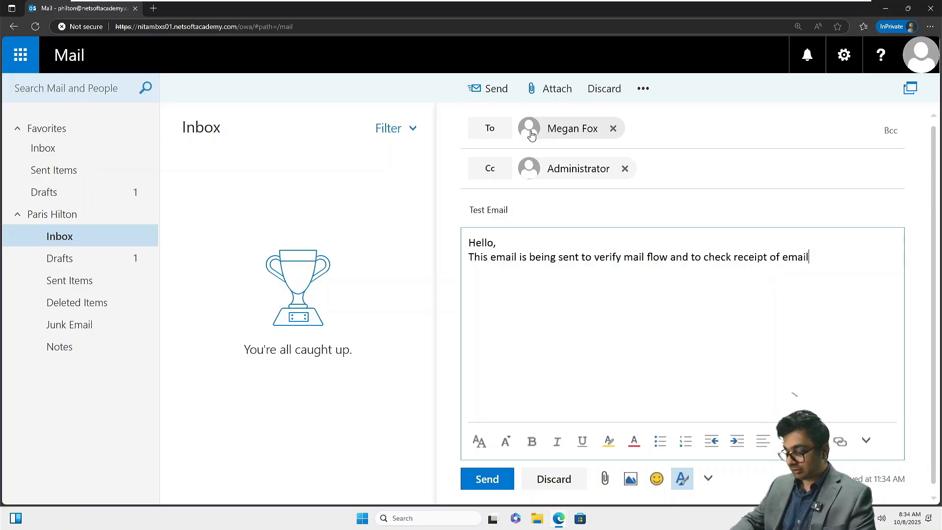
text(o all rec)
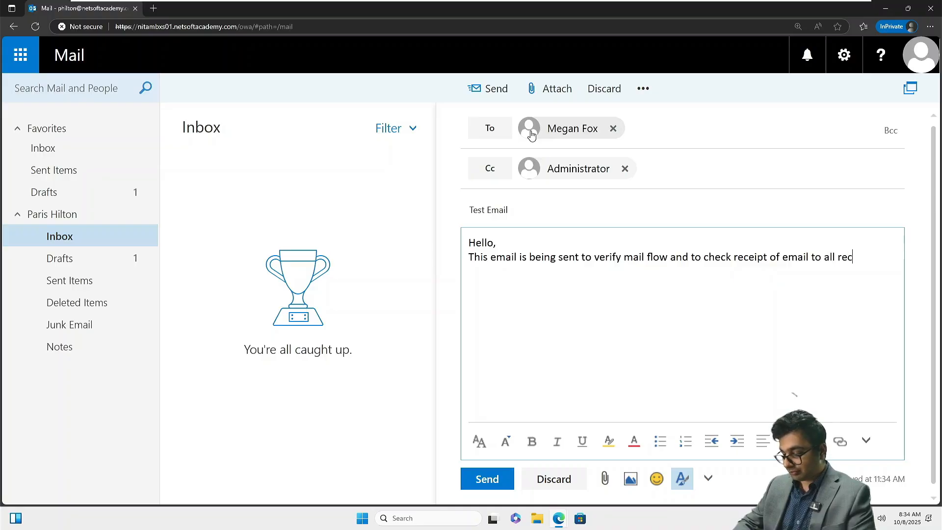
text(ievers.)
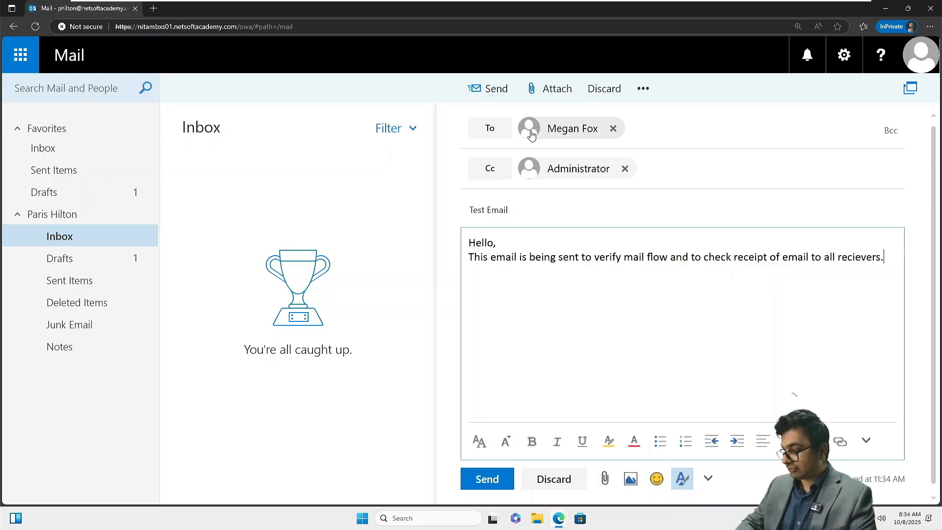
key(BackSpace)
key(BackSpace)
key(BackSpace)
key(BackSpace)
key(BackSpace)
key(BackSpace)
key(BackSpace)
key(BackSpace)
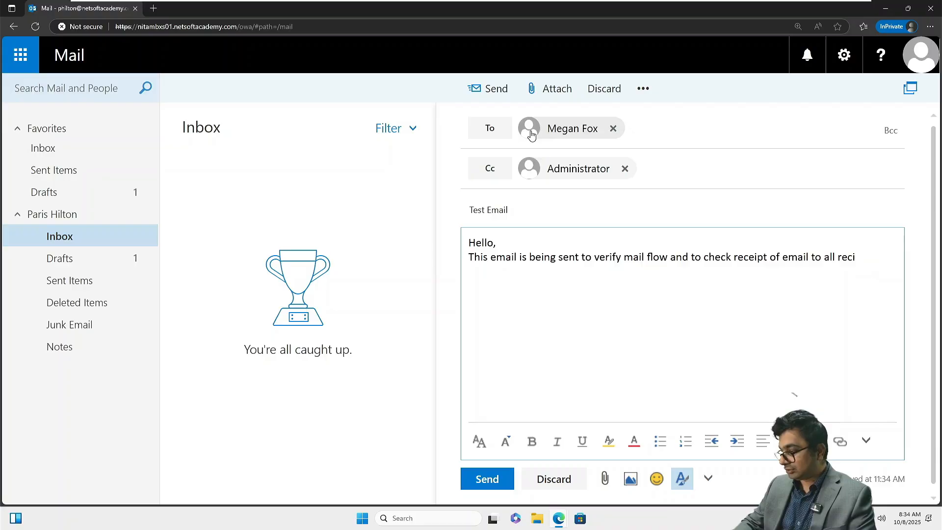
text(eivers)
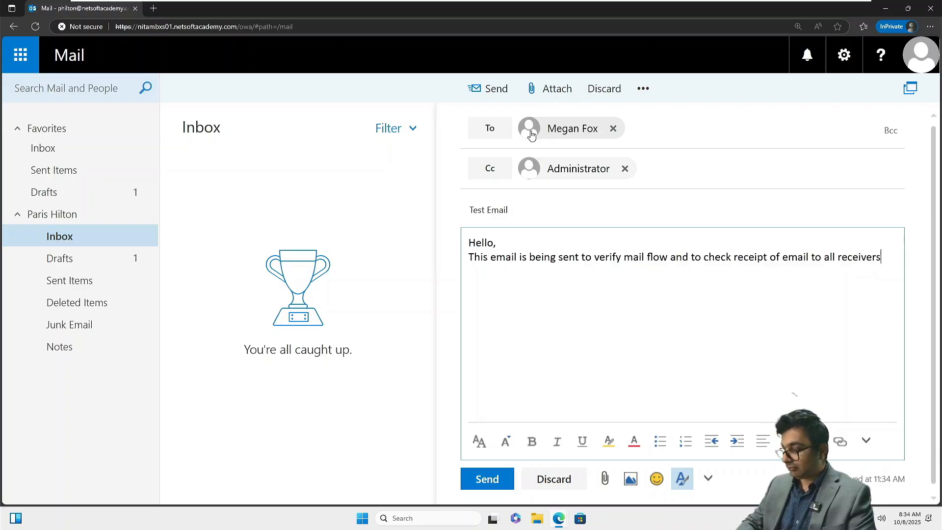
text(. Thanks)
Step: Add 'Please respond to verify reception of email. Thank you' and send the email
key(Return)
text(Thanks )
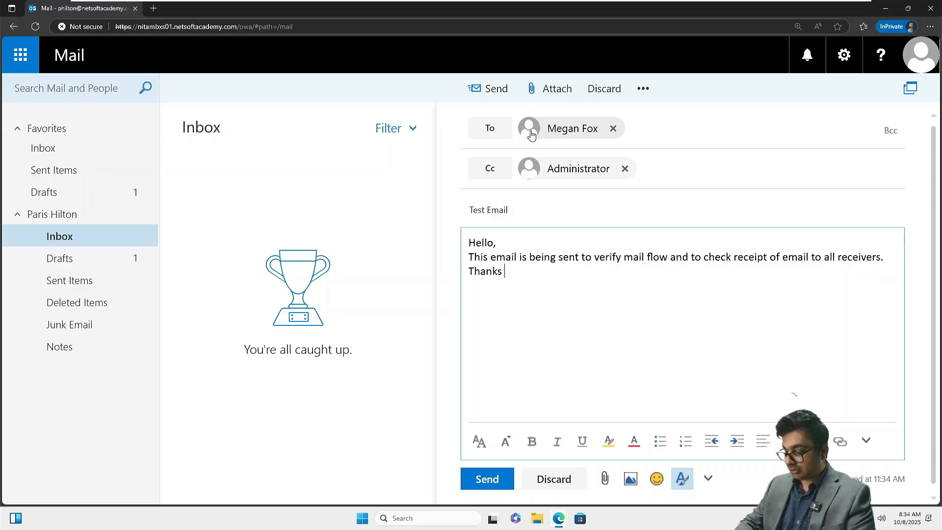
key(BackSpace)
key(BackSpace)
text( you)
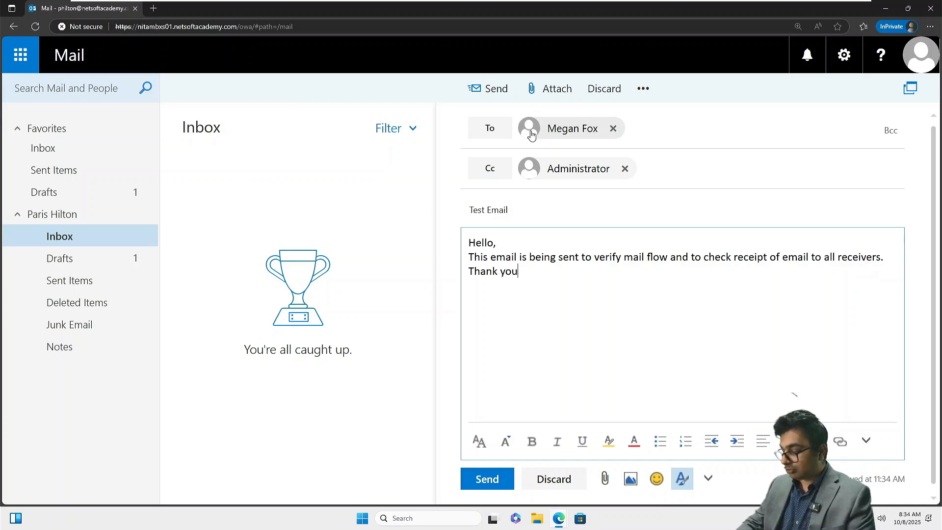
key(BackSpace)
key(BackSpace)
key(BackSpace)
key(BackSpace)
key(BackSpace)
key(BackSpace)
key(BackSpace)
key(Return)
text(Pl)
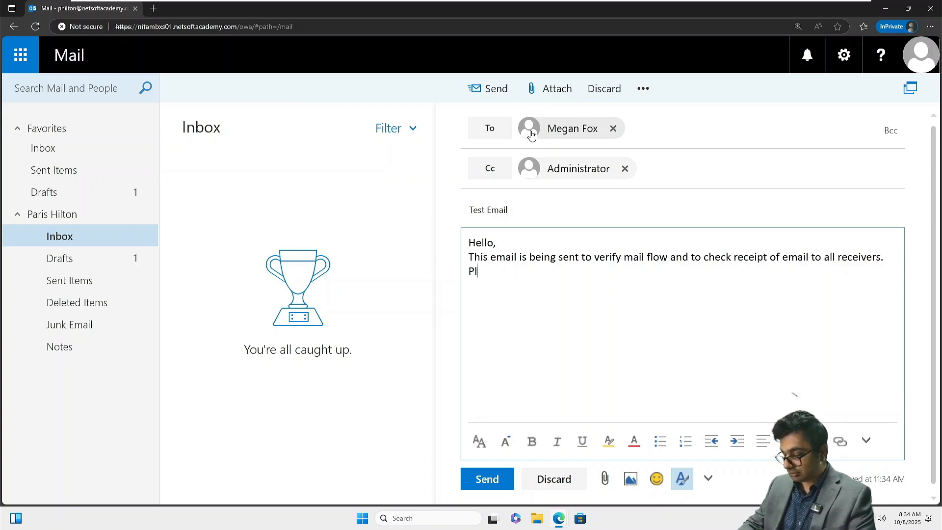
text(ease Recp)
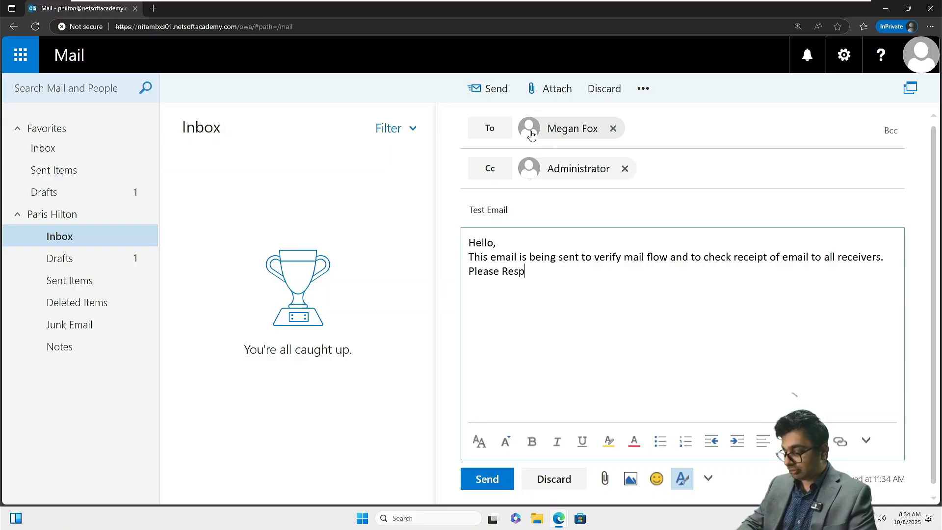
key(BackSpace)
key(BackSpace)
key(BackSpace)
key(BackSpace)
text(r)
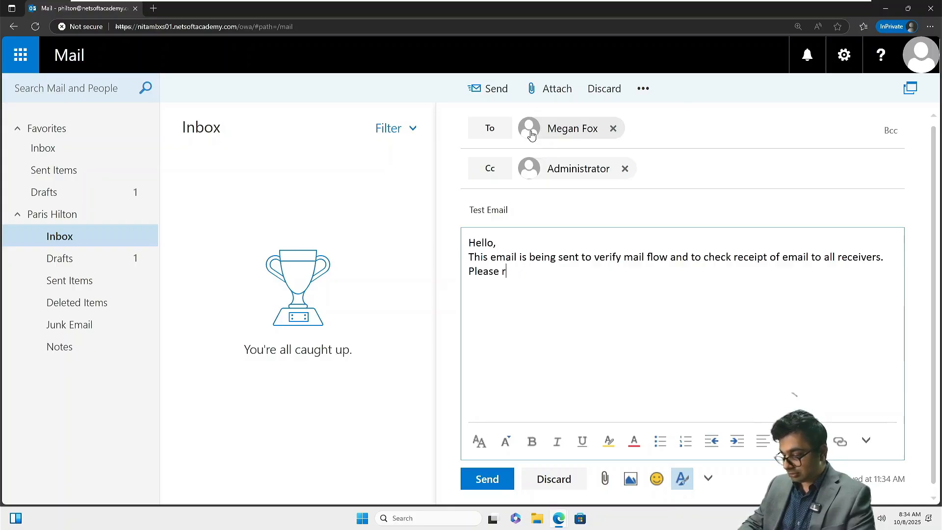
text(espond to ve)
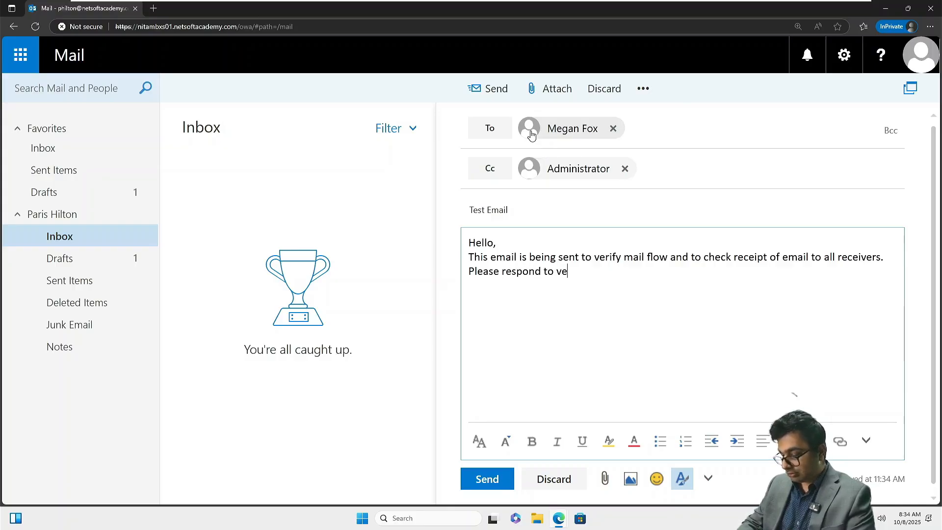
key(BackSpace)
text(erify rece)
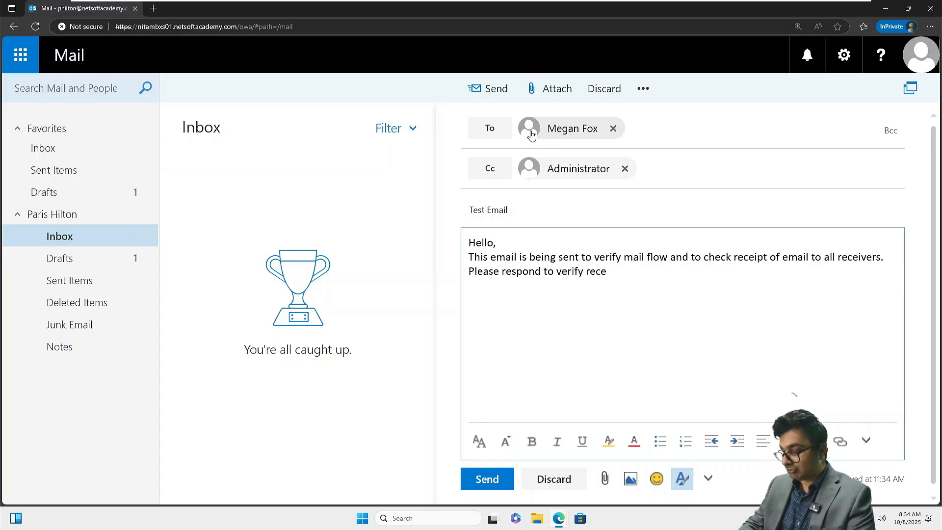
text(tption of e)
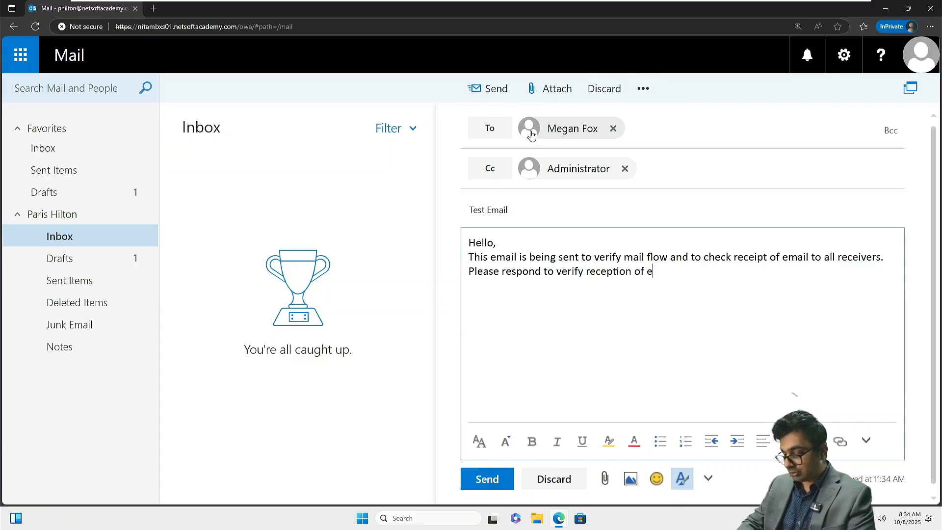
text(mail. Th)
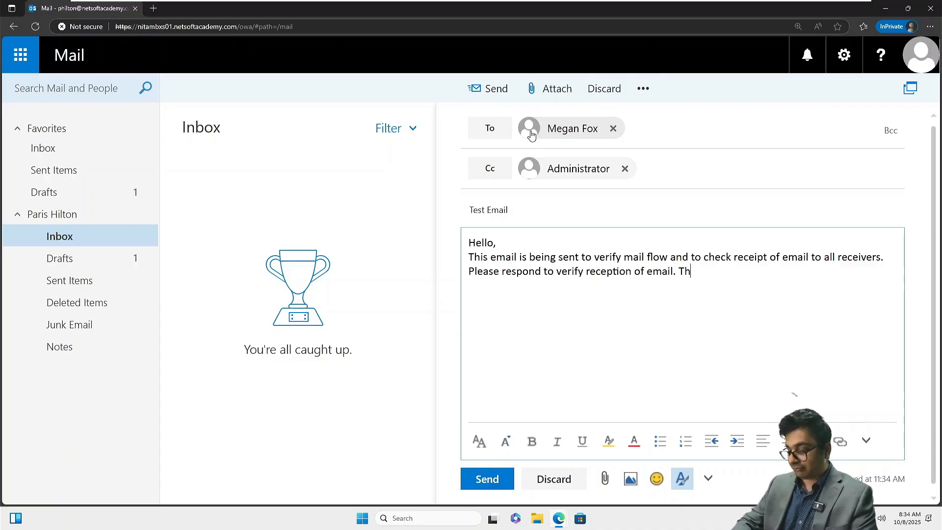
text(ank you.)
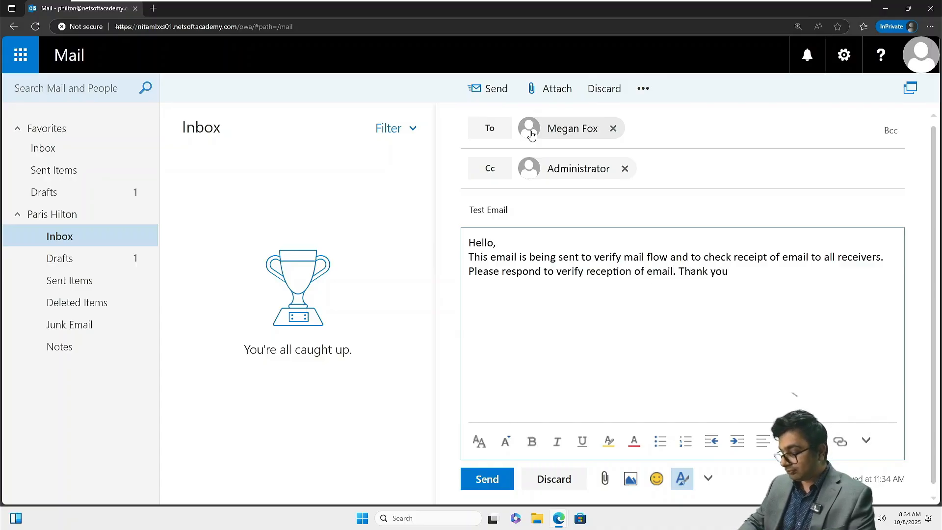
click(490, 480)
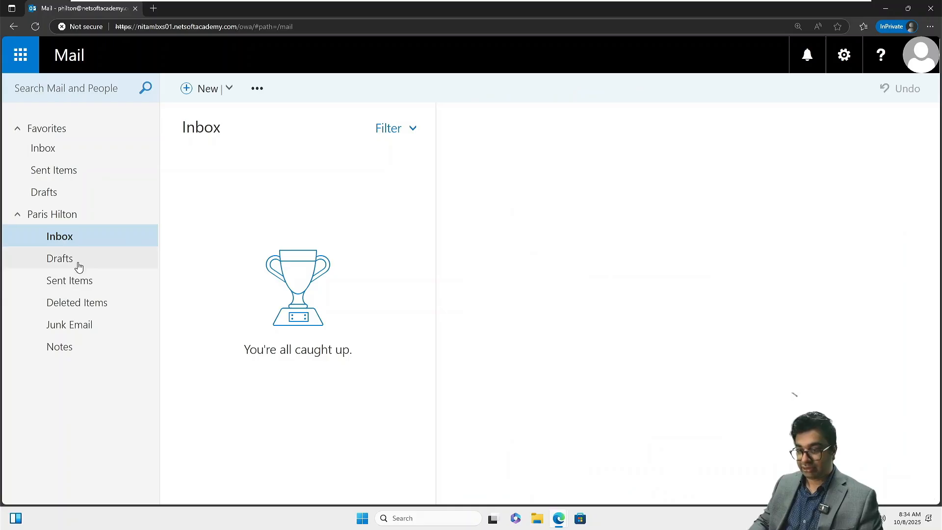
Step: Confirm the Test Email in Sent Items, then sign out of the first user's mailbox
click(78, 280)
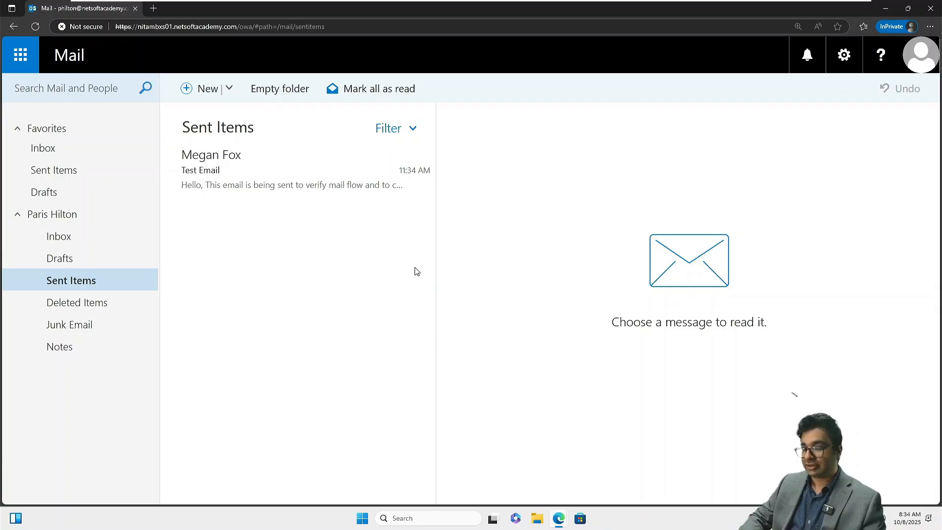
click(925, 55)
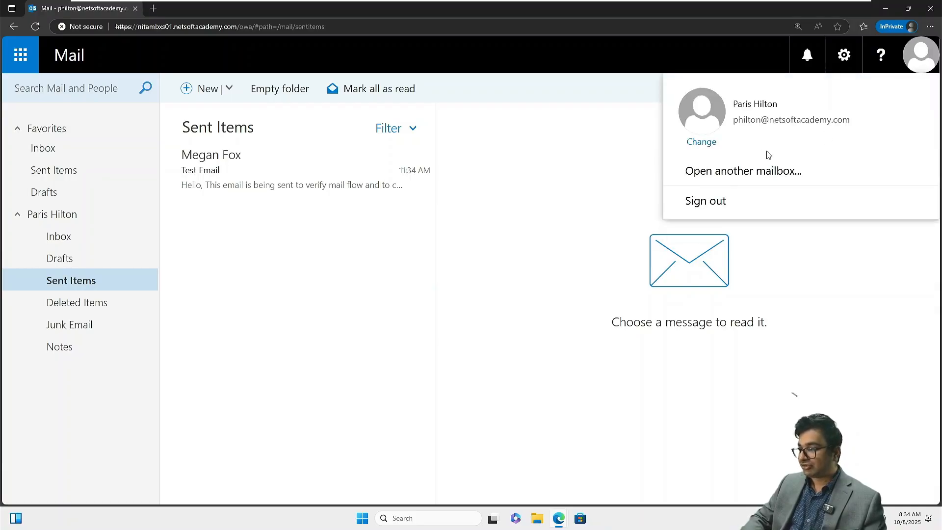
click(716, 183)
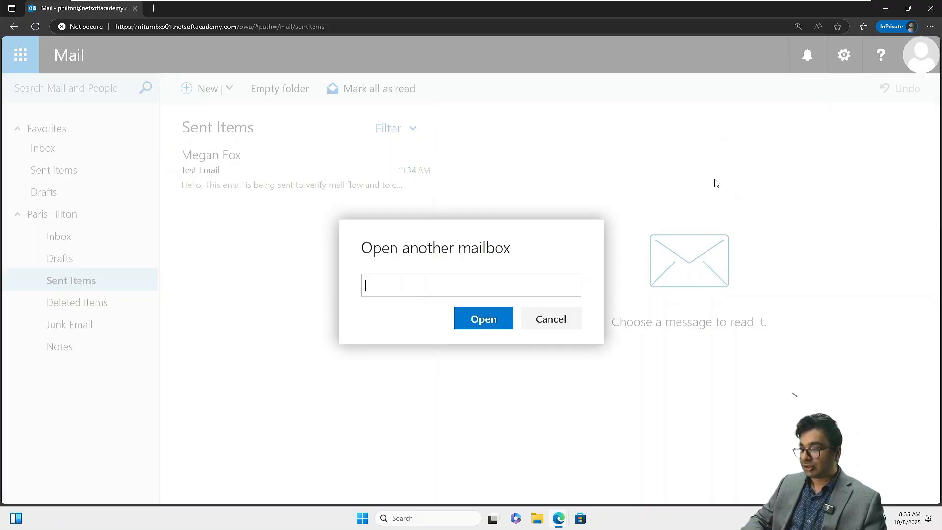
click(553, 325)
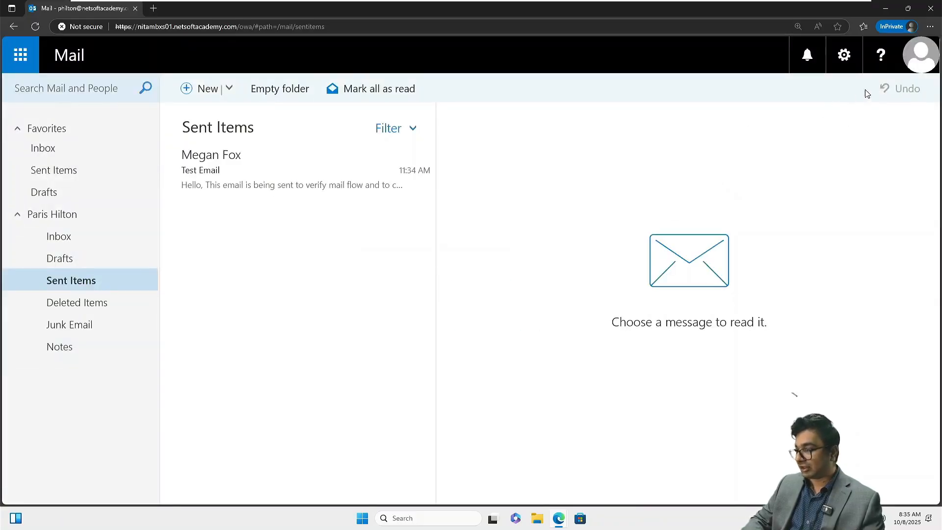
click(913, 58)
click(707, 202)
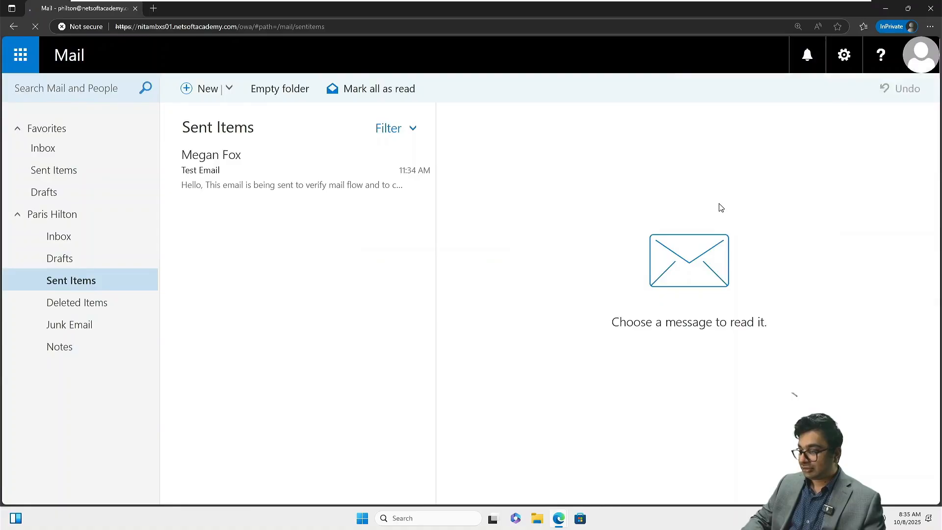
Step: Sign in as the second test user with their user name and password
click(547, 258)
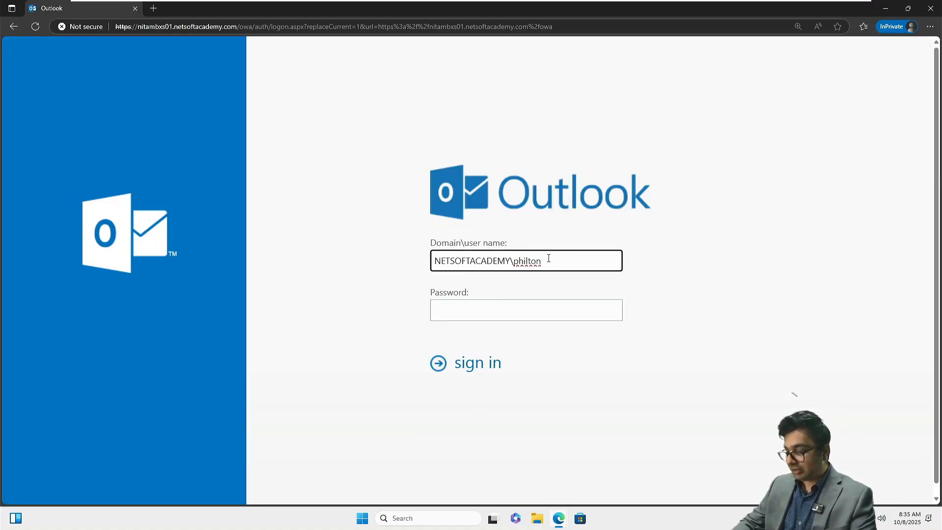
key(BackSpace)
key(BackSpace)
key(BackSpace)
key(BackSpace)
key(BackSpace)
key(BackSpace)
text(mfox)
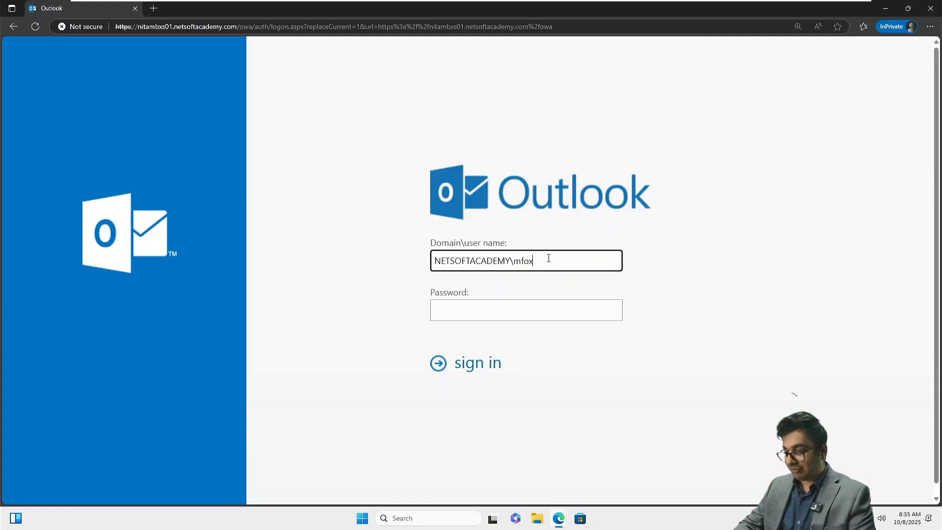
key(Tab)
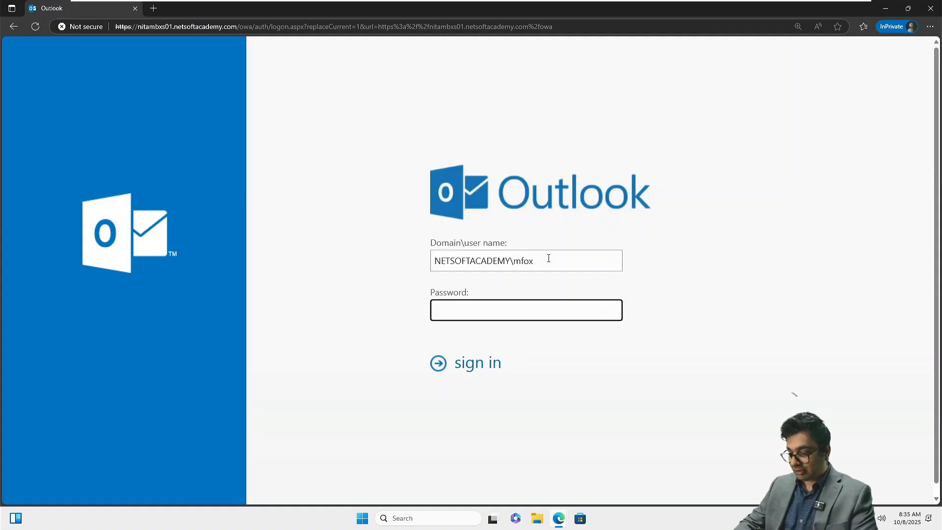
text(•••••••••)
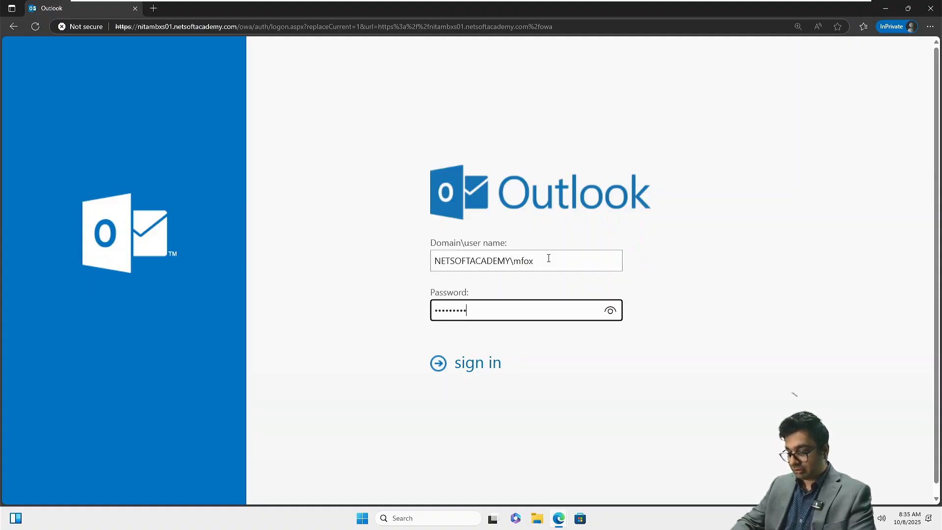
text(•••)
key(Return)
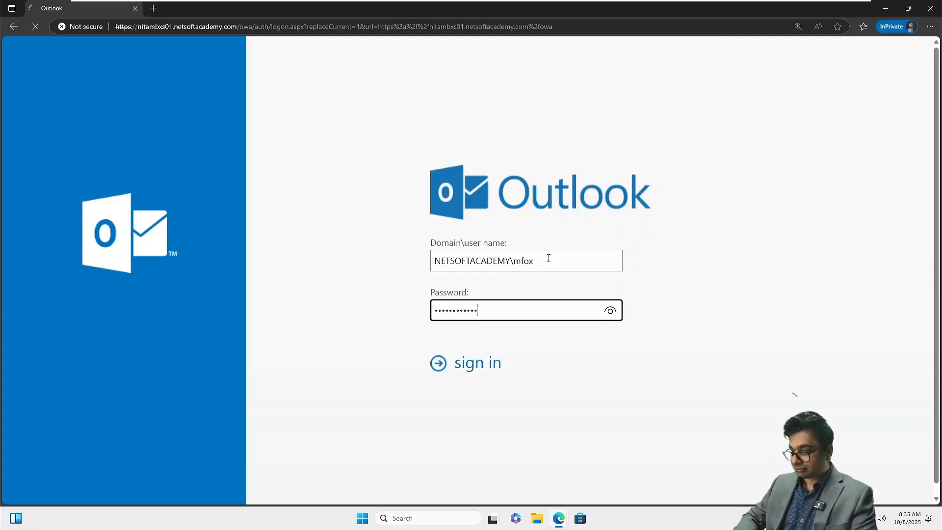
Step: Save Eastern Time (US & Canada) as the time zone
click(511, 316)
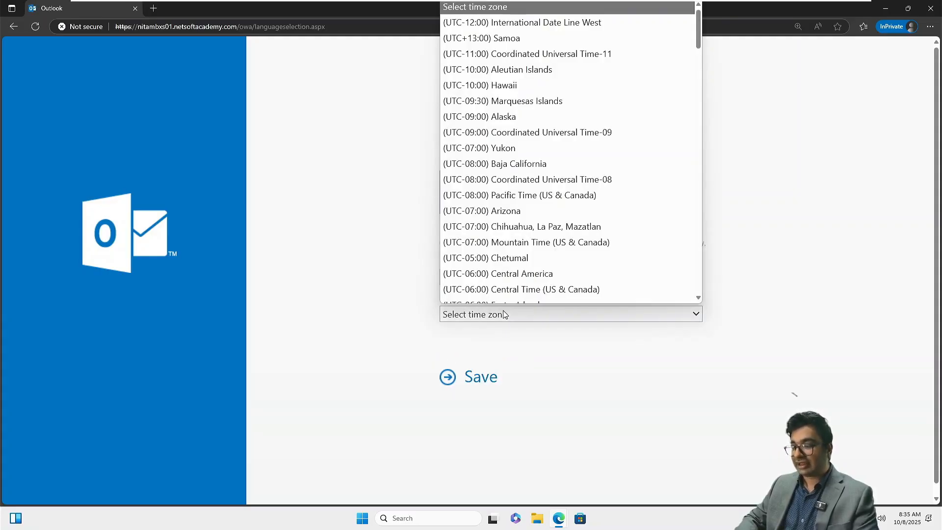
scroll(541, 187, down, 2)
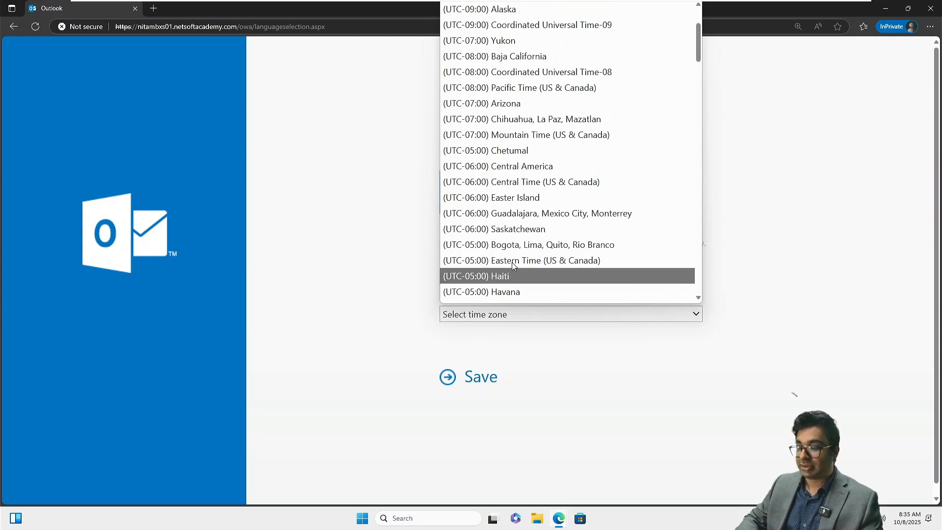
click(511, 261)
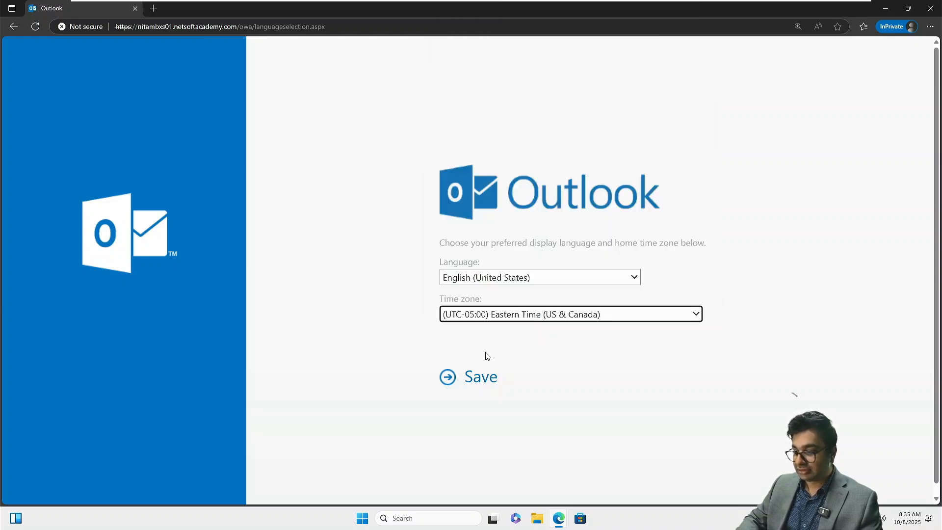
click(478, 378)
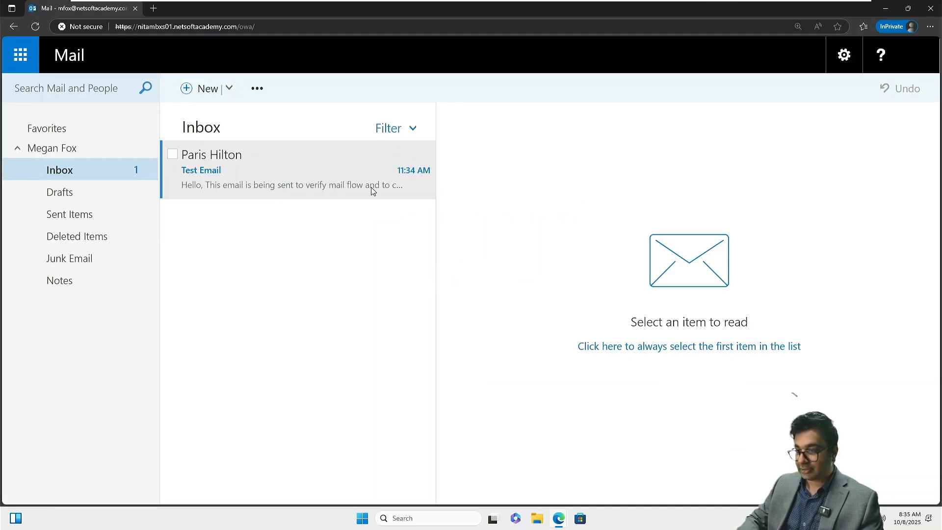
Step: Open the Test Email in the Inbox and start a Reply all
click(226, 165)
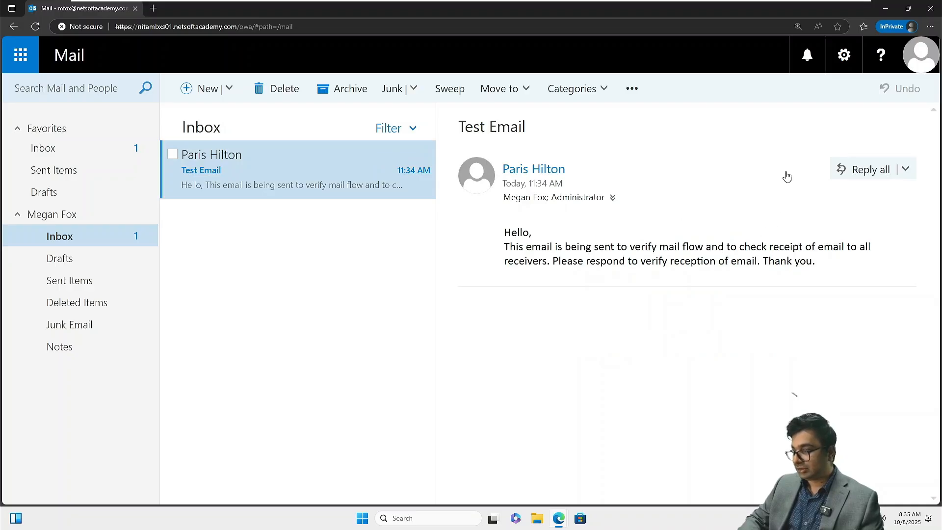
click(872, 169)
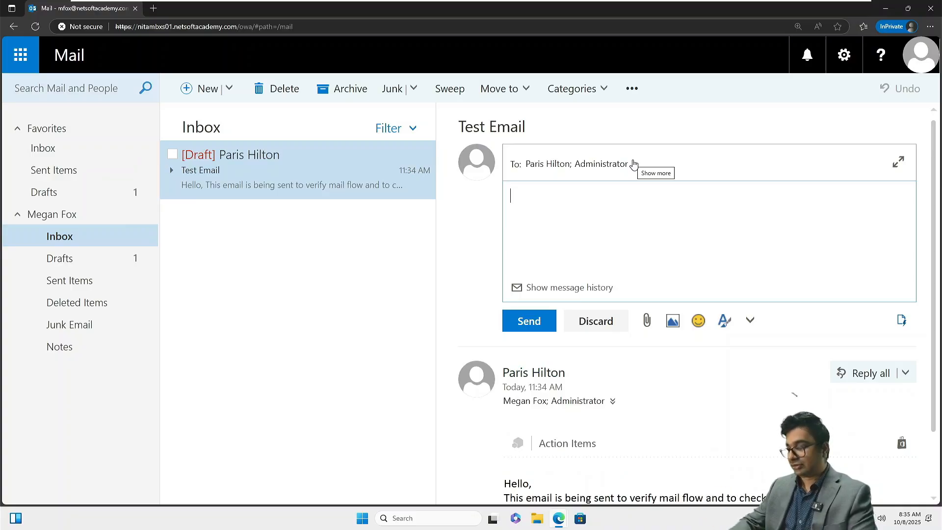
Step: Reply with 'Acknowledged. Thank you for verifying mail flow.' and send it
text(Rec)
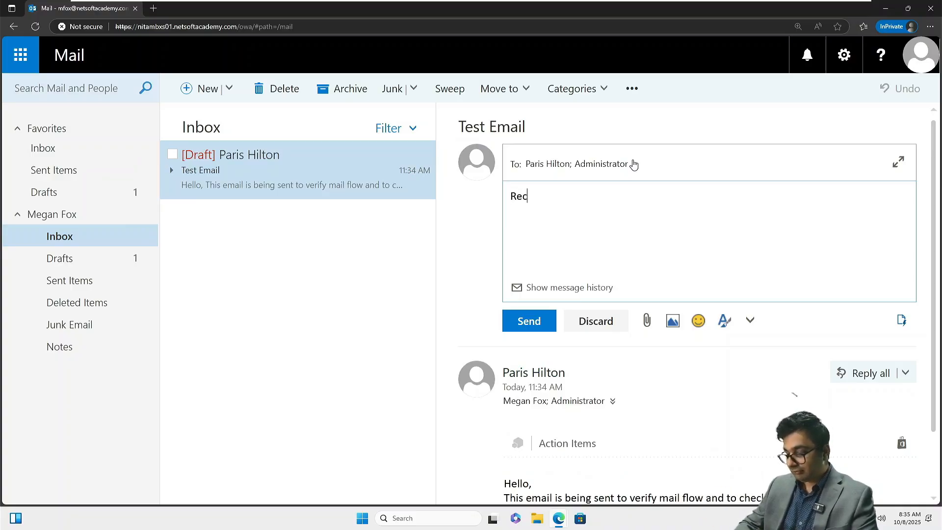
key(BackSpace)
key(BackSpace)
text(A)
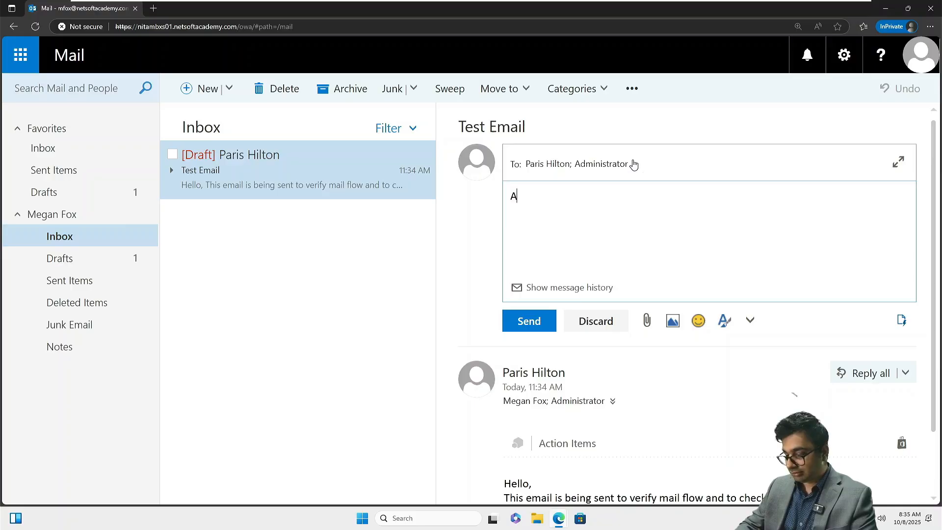
text(cknowledged)
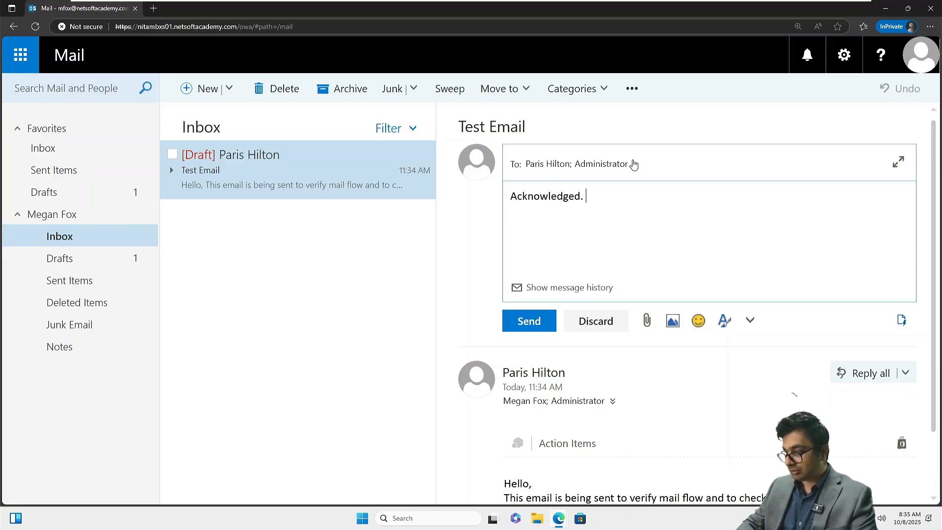
text(. Than)
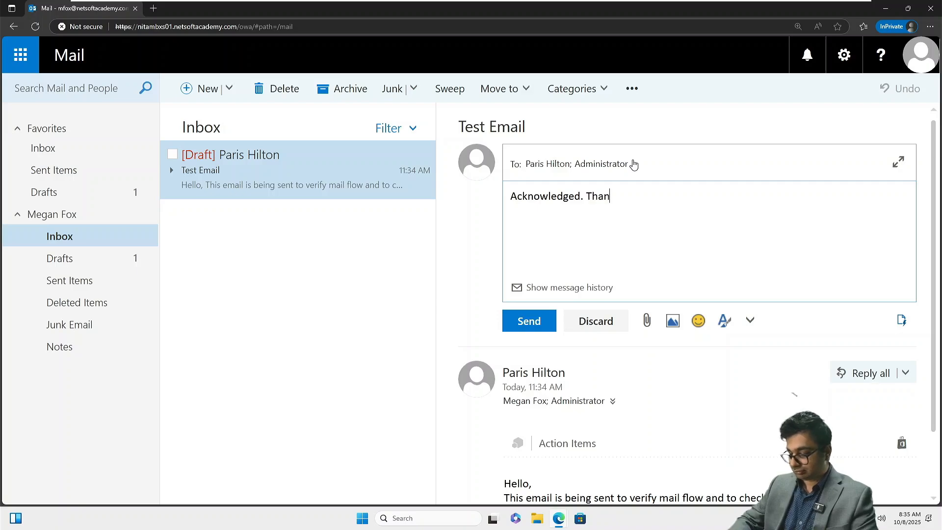
text(k you for)
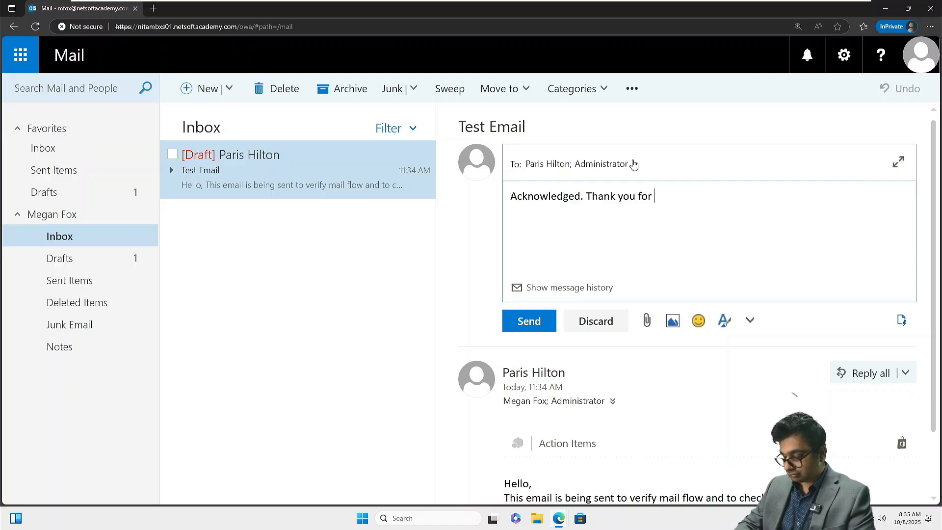
text( verif)
text(g th)
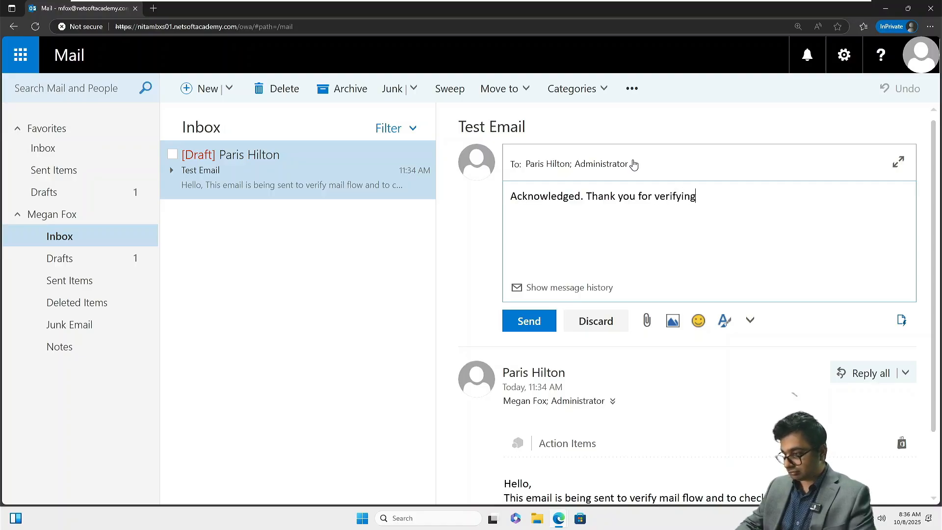
key(BackSpace)
key(BackSpace)
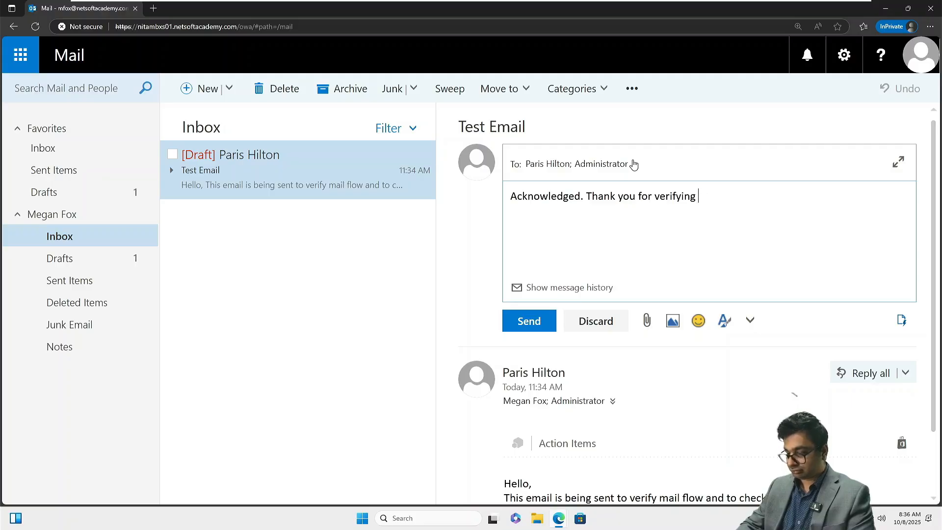
text(email)
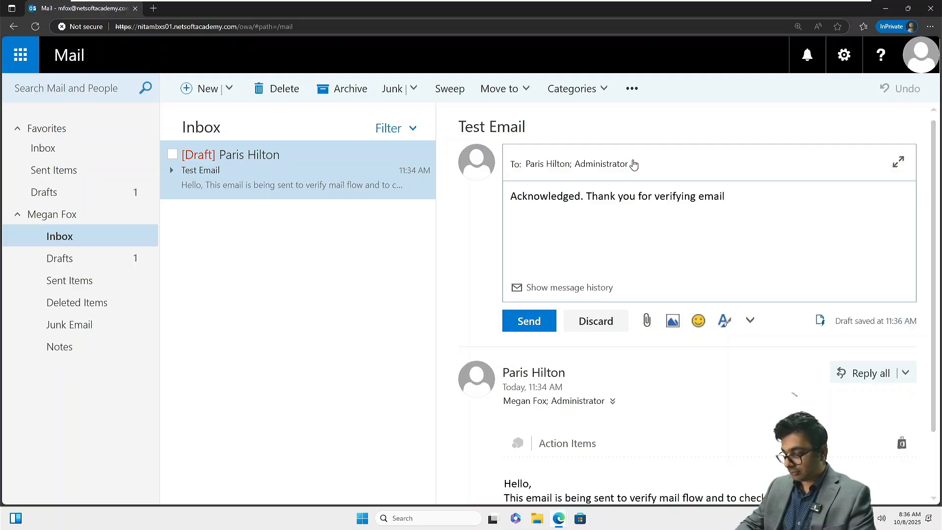
key(BackSpace)
key(BackSpace)
key(BackSpace)
key(BackSpace)
key(BackSpace)
text(mai)
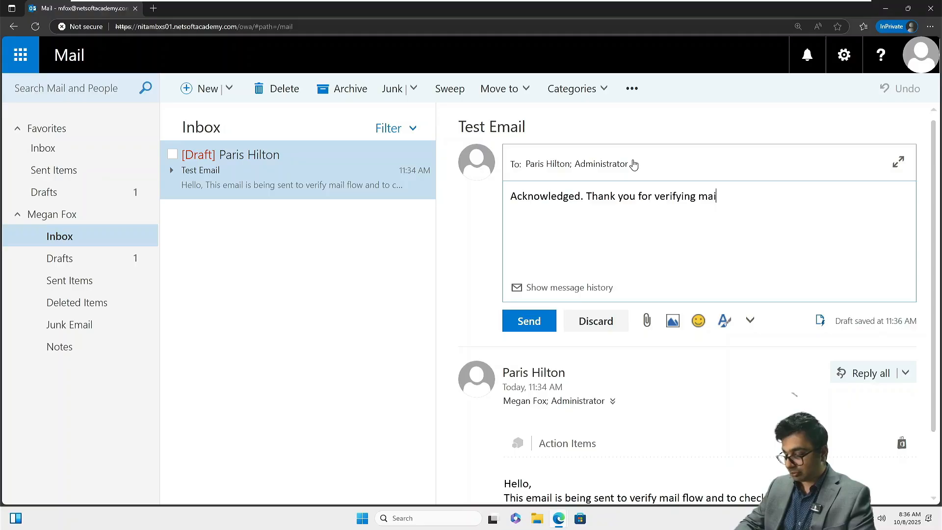
text(l flow.)
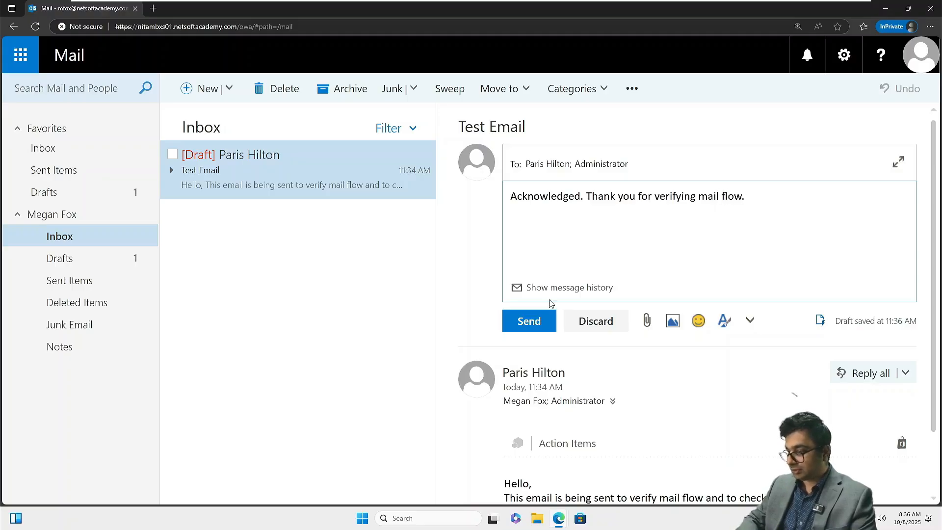
click(523, 322)
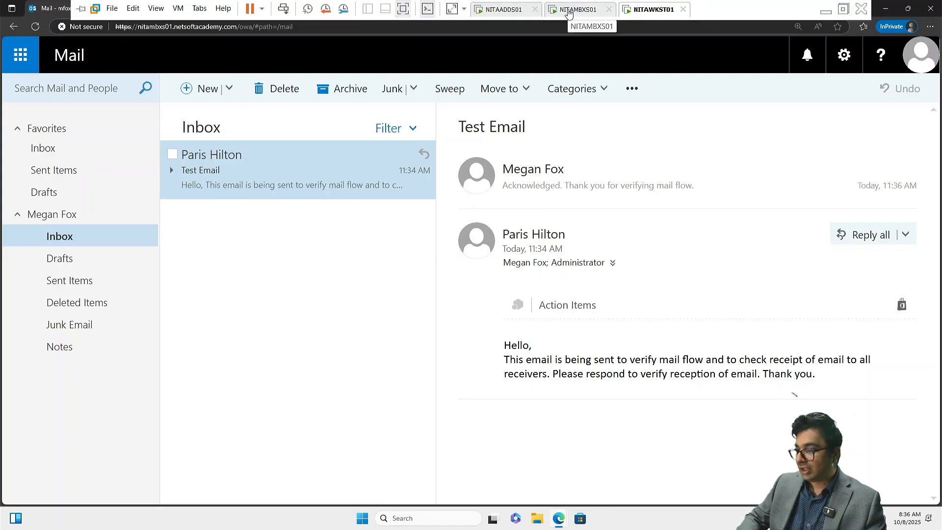
Step: In the Administrator's Inbox, open the Test Email conversation and expand the quoted original below the reply
click(570, 10)
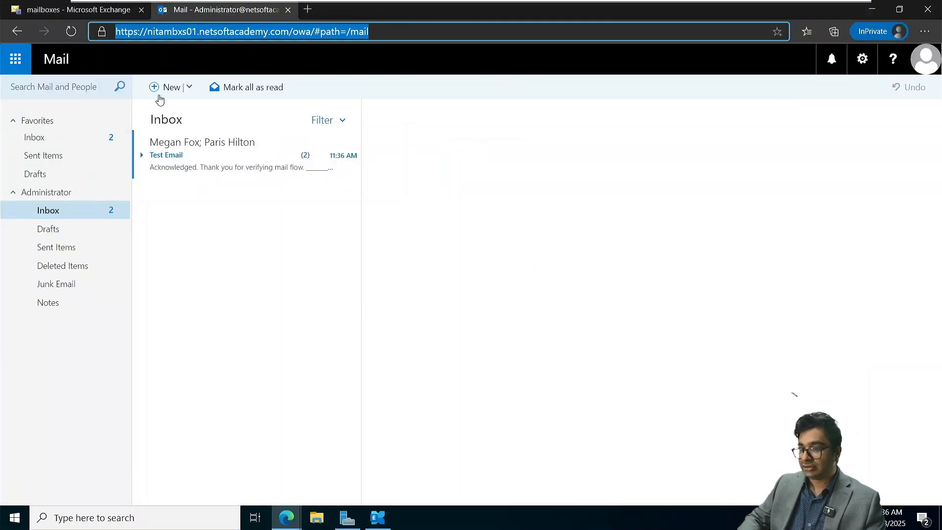
click(60, 140)
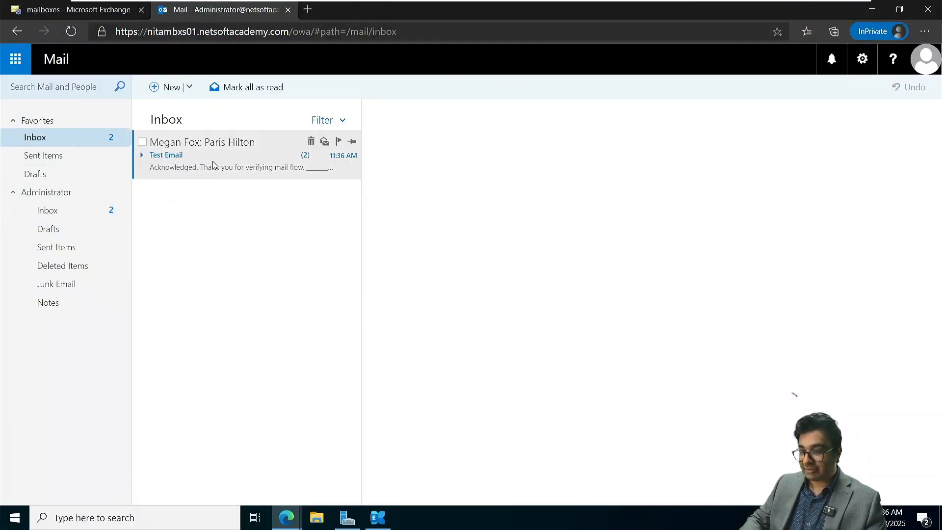
click(196, 166)
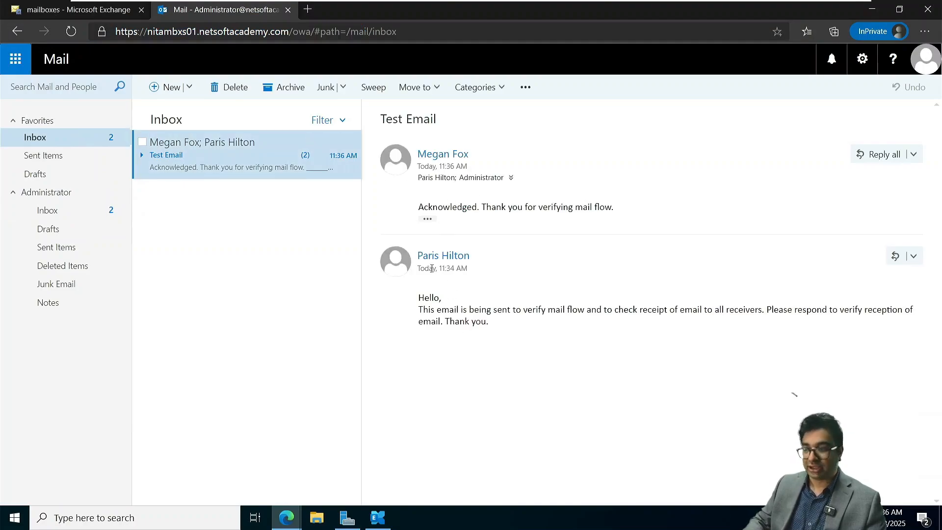
click(428, 220)
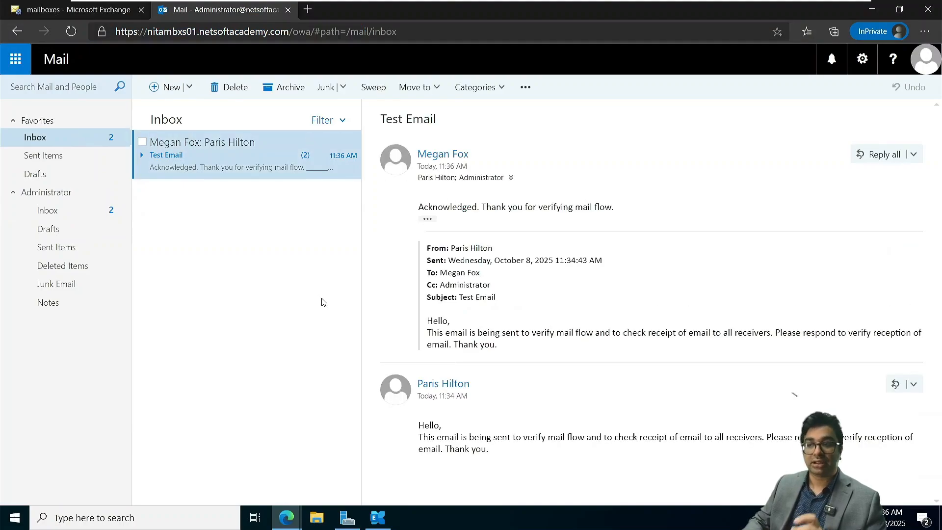